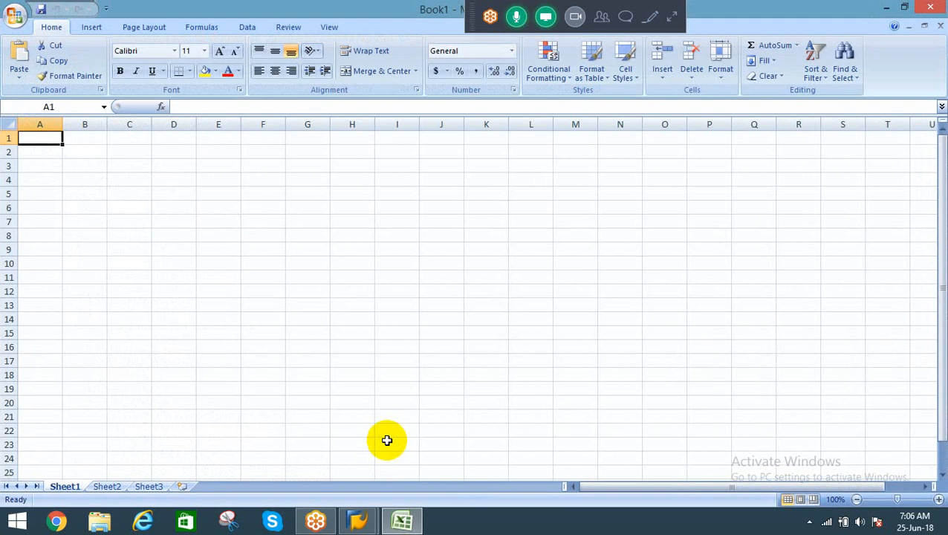
Step: Enter the row number 1 in cell A3
key("Down")
key("Right")
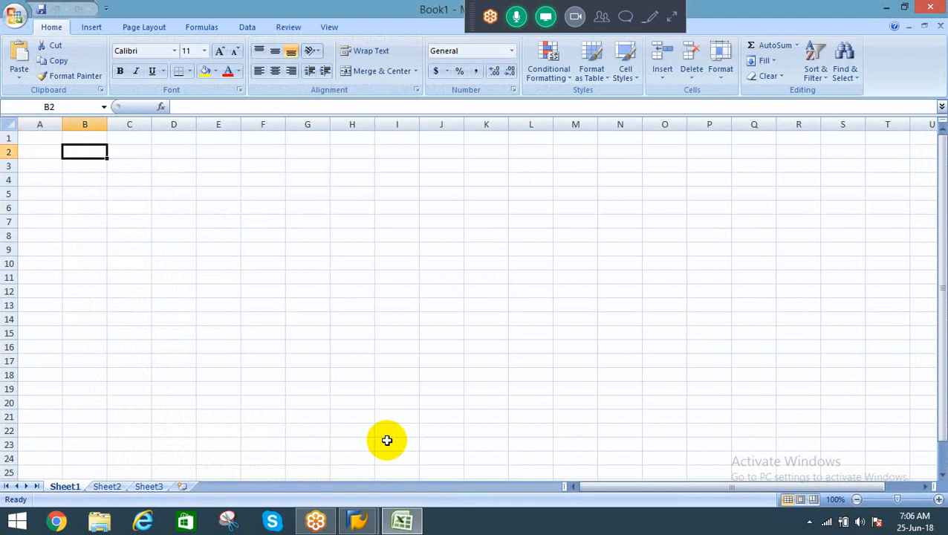
key("Down")
key("Left")
type("1")
key("Right")
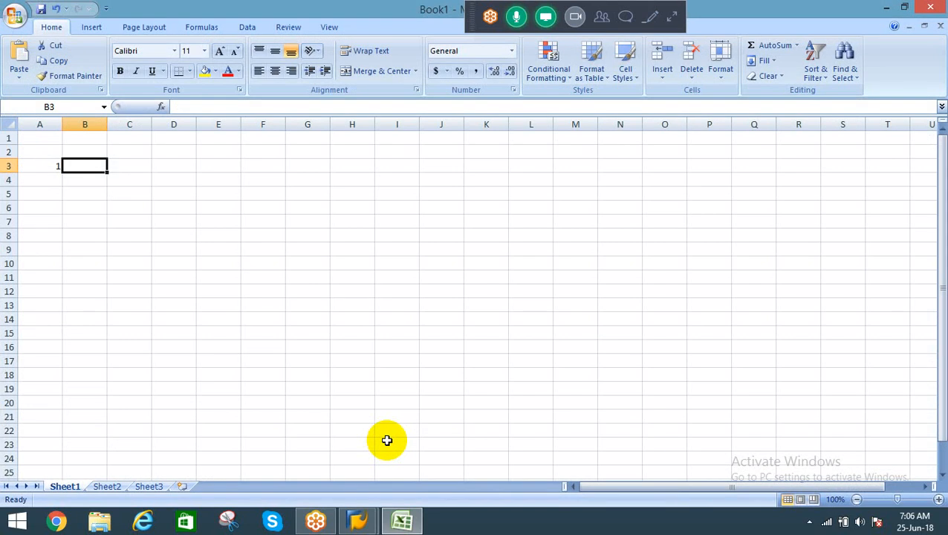
Step: Enter the column heading "Dist" in cell B2
key("Up")
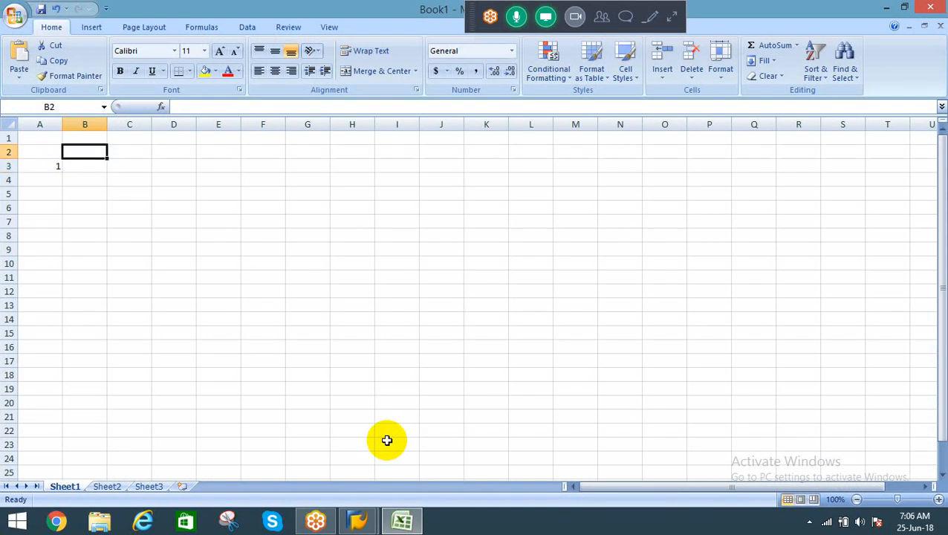
type("Dost")
key("Right")
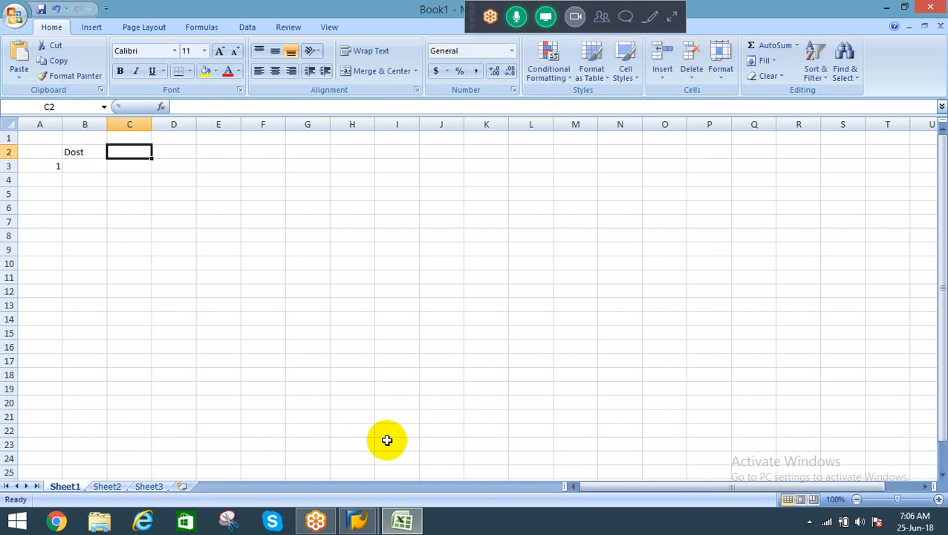
key("Left")
key("F2")
key("Left")
key("Left")
key("BackSpace")
type("i")
key("Return")
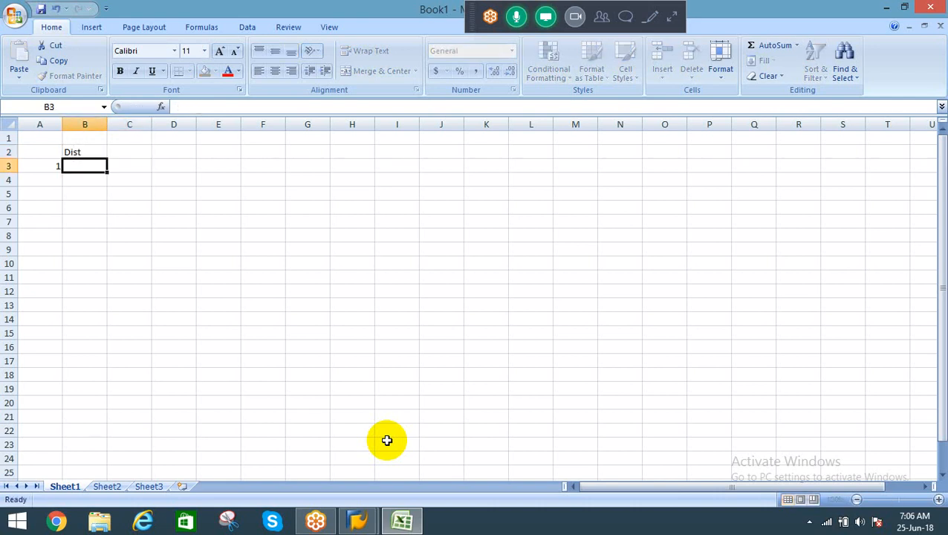
Step: Enter "Primary cost" in cell B3 and autofit column B to the text
type("Pro")
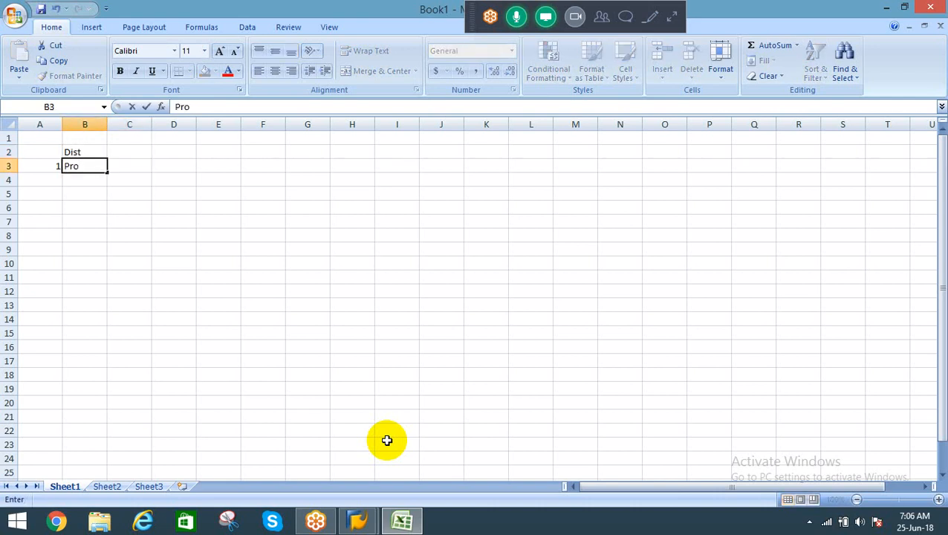
key("BackSpace")
type("imary cost")
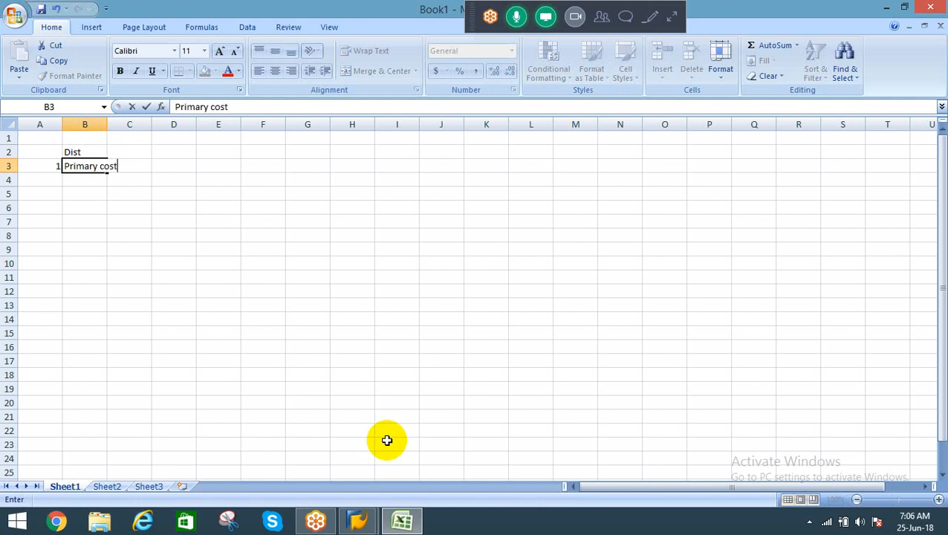
key("Return")
key("Up")
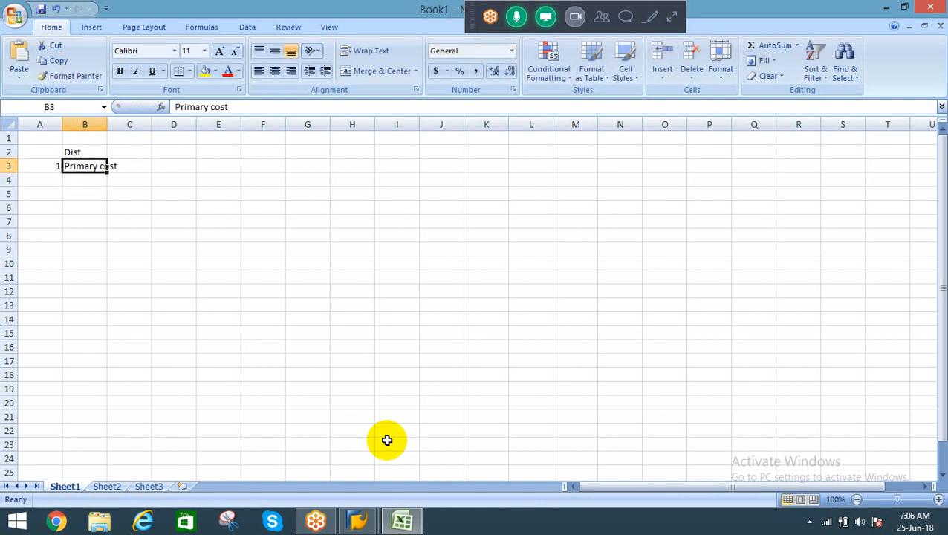
key("alt+o")
key("c")
key("a")
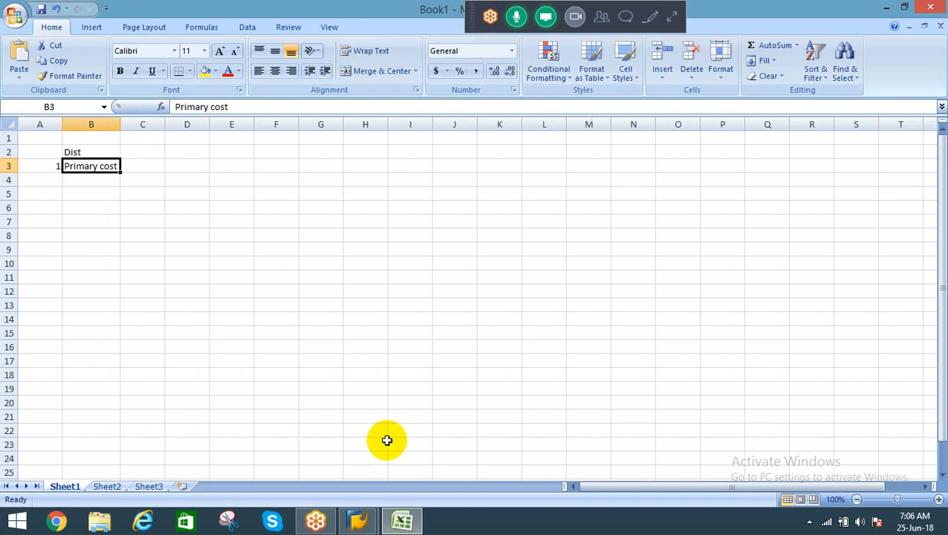
Step: Copy the B3 text into C3 and extend it to "Primary cost and Secondary cost"
key("Right")
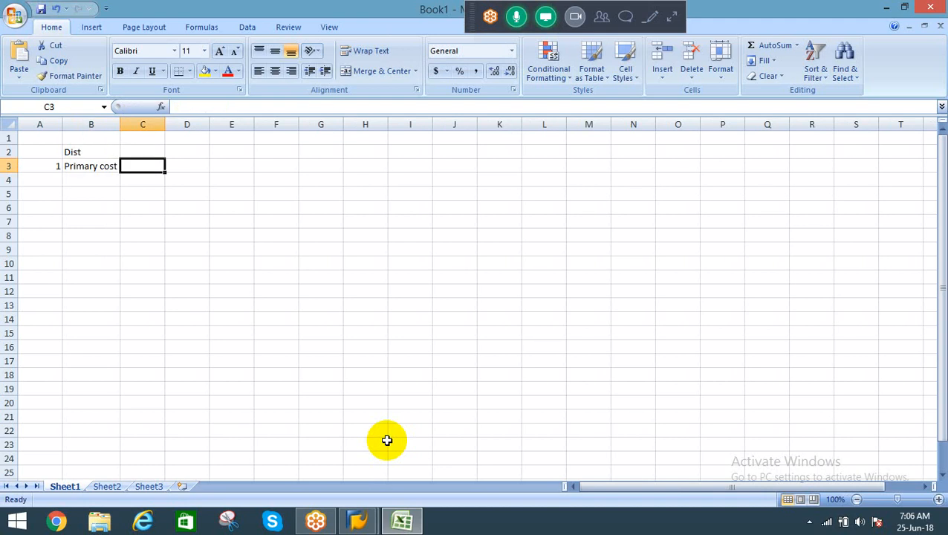
key("Left")
key("ctrl+c")
key("Right")
key("Return")
key("F2")
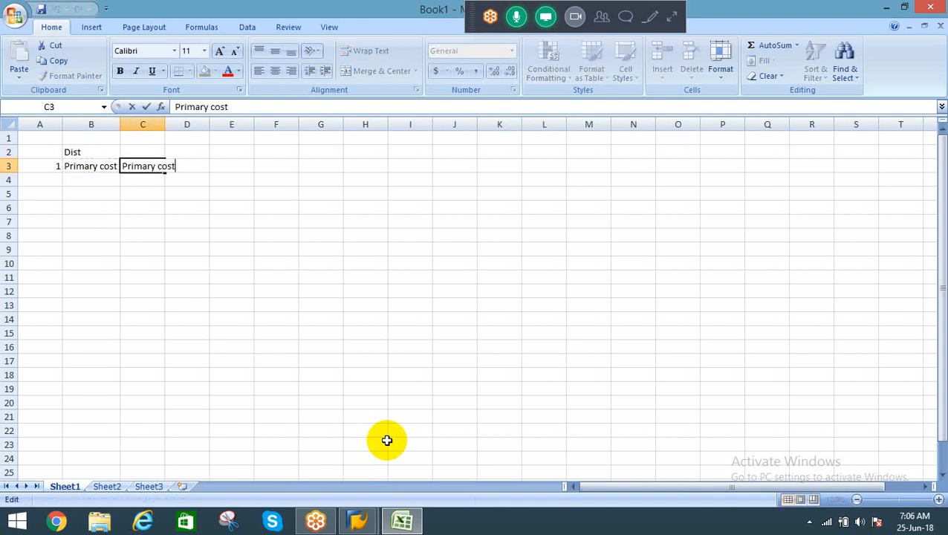
type("and Secondary cost")
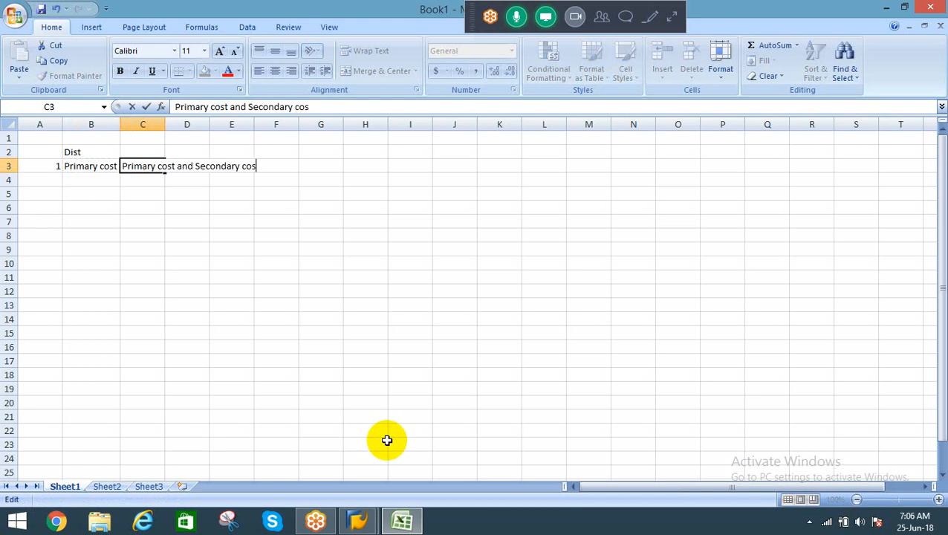
key("Return")
Step: Enter the column heading "Asst" in cell C2
key("Up")
key("Up")
type("Asst")
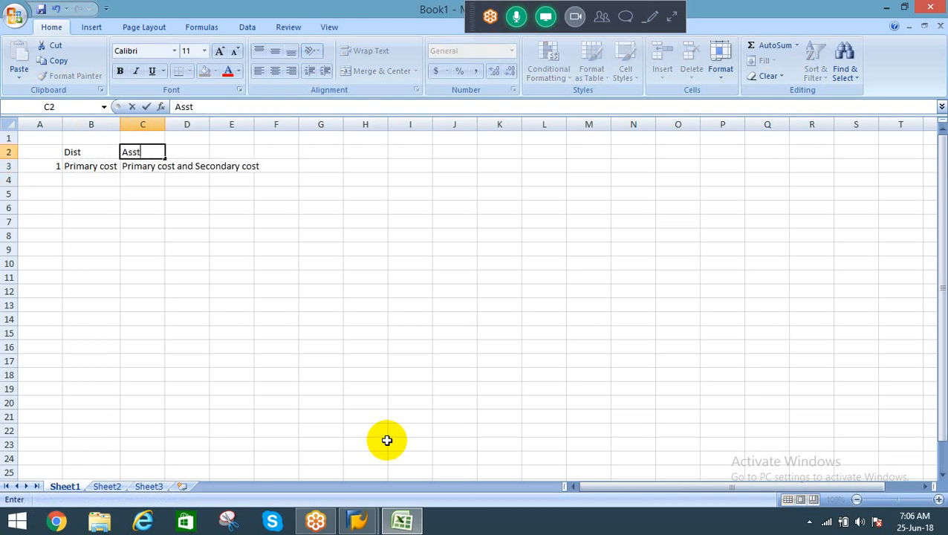
key("Return")
Step: Enter the row number 2 in cell A4
key("Down")
key("Left")
key("Left")
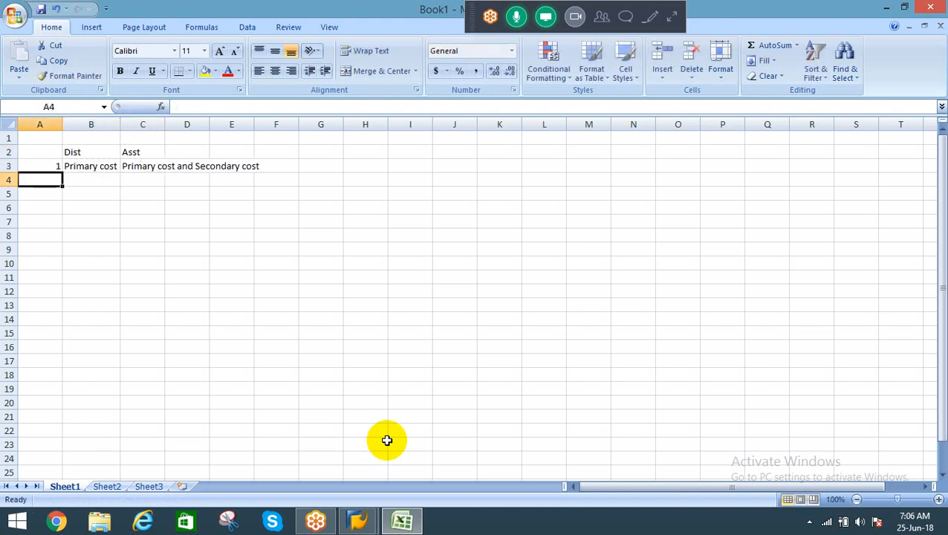
type("2")
key("Return")
key("Up")
key("Right")
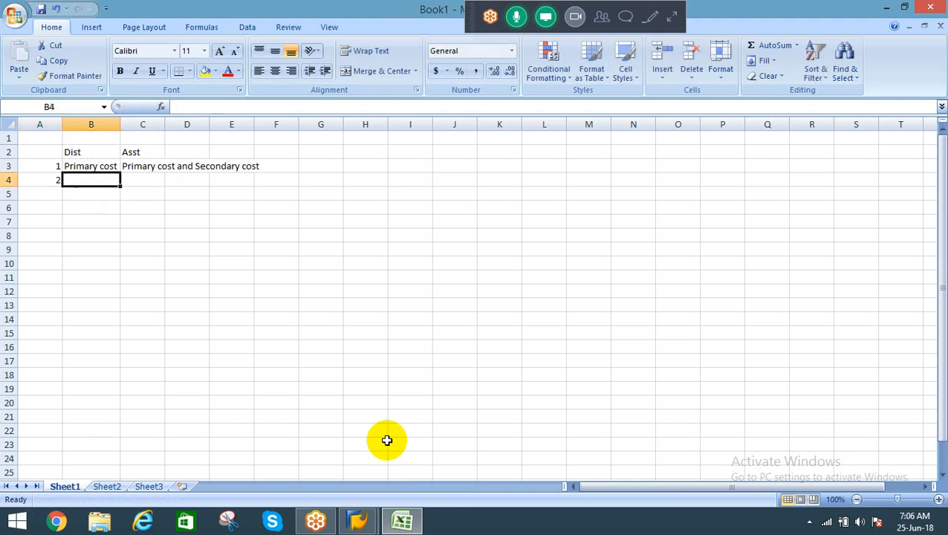
Step: Autofit the widths of columns B and C to the text in B3:C3
key("Up")
key("shift+Right")
key("alt+o")
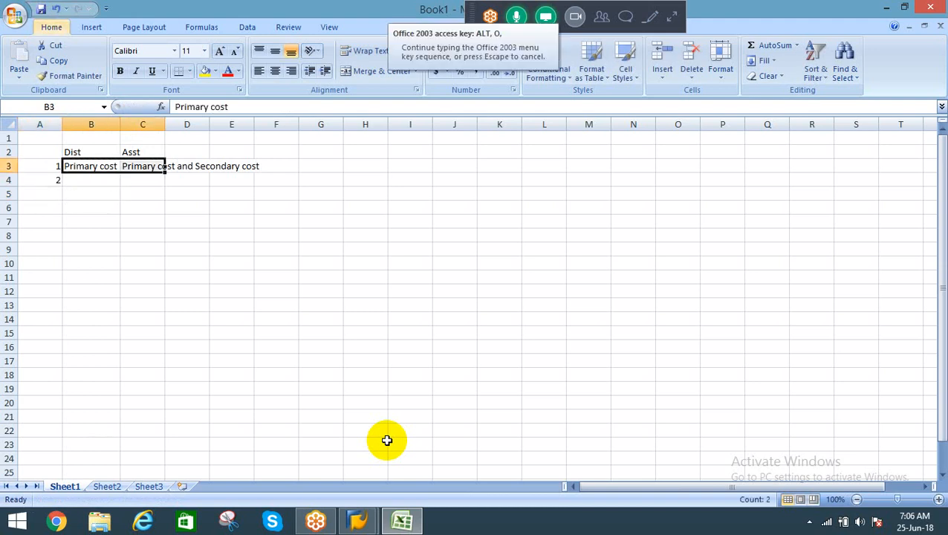
key("c")
key("a")
key("Down")
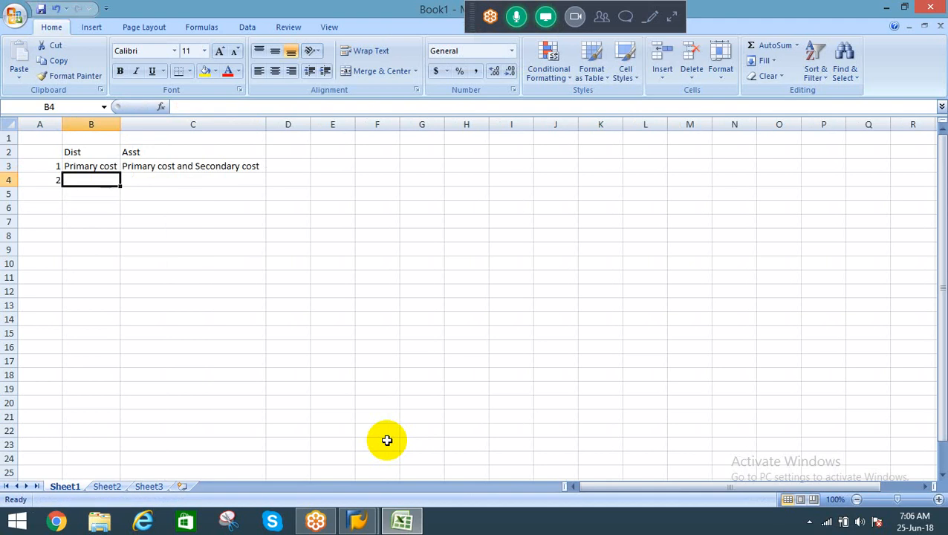
Step: Enter "Primary cost element" in cell B4 and autofit column B to it
key("Up")
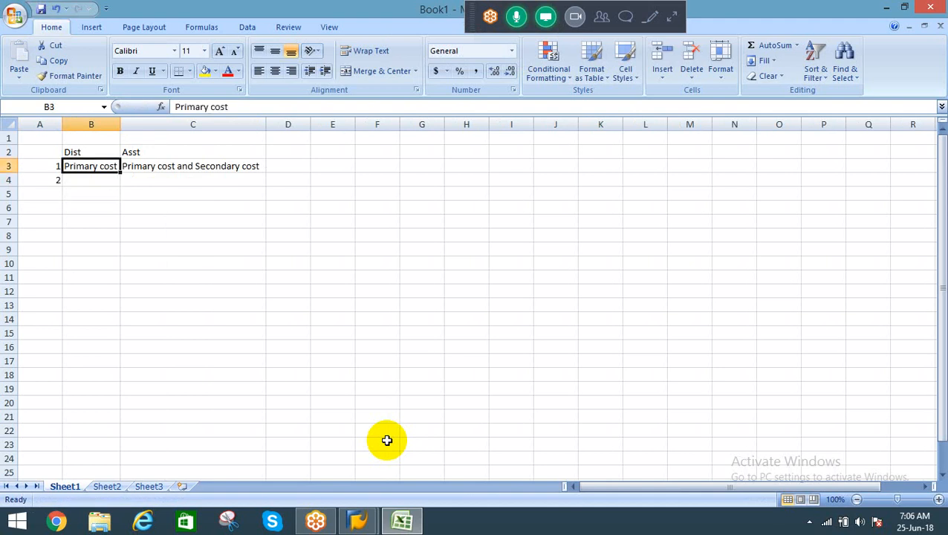
key("Down")
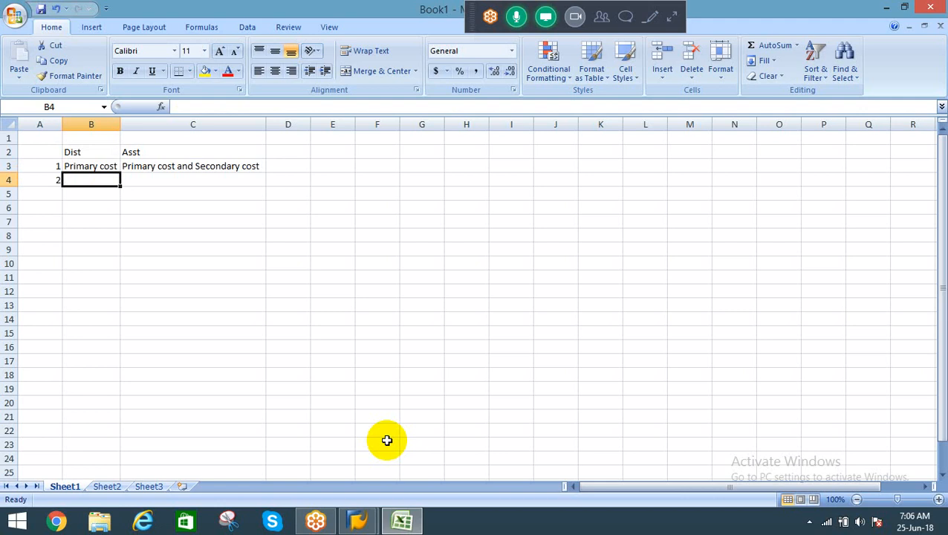
type("Primary")
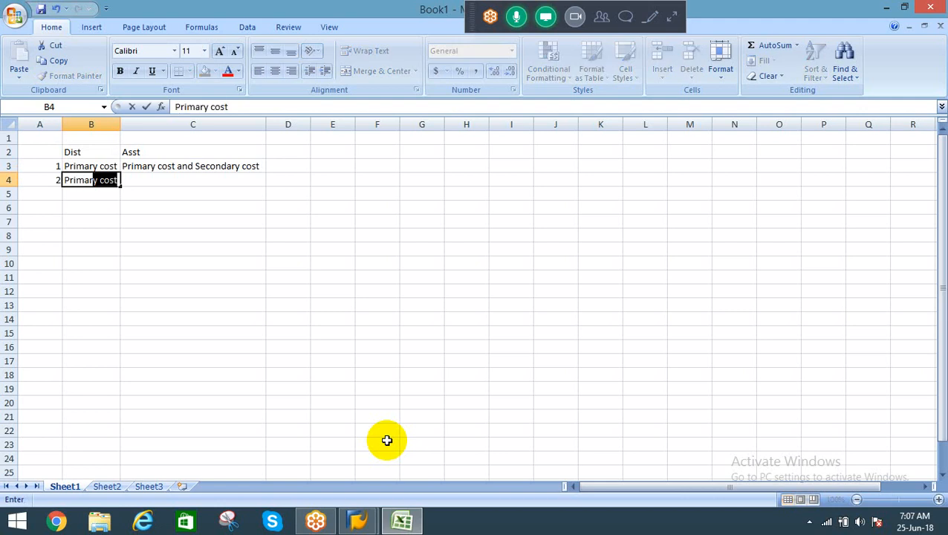
type("y cost e")
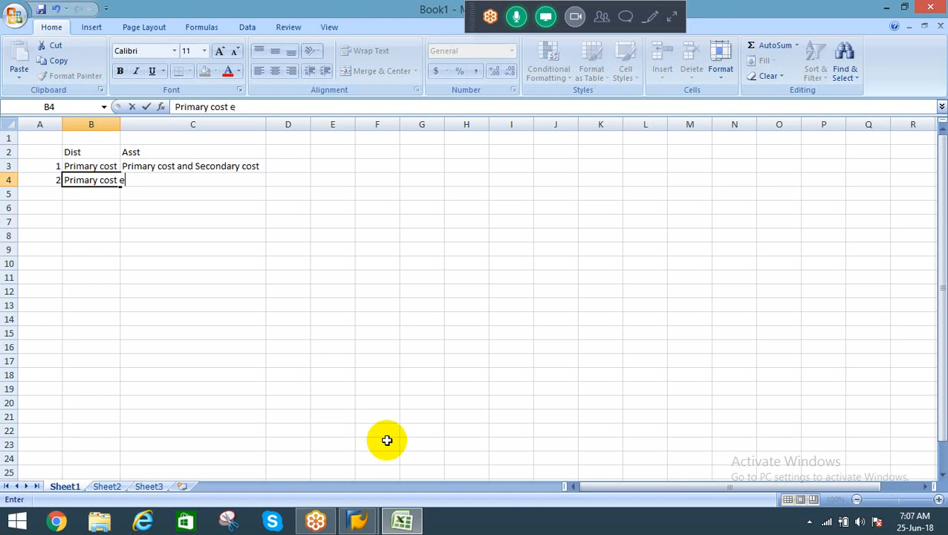
type("lement")
key("Return")
key("Up")
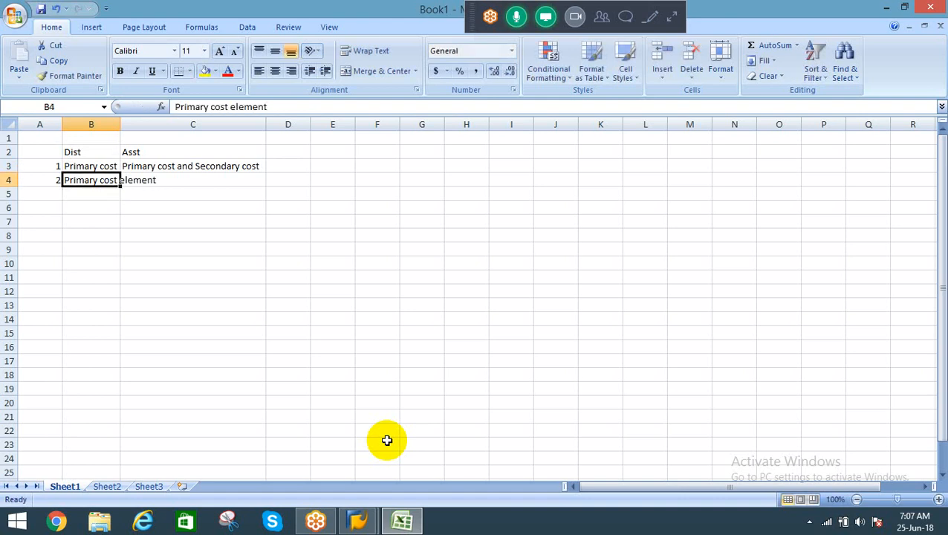
key("alt+o")
key("c")
key("a")
Step: Copy the B4 text into C4 and change it to "Secondary cost element"
key("ctrl+c")
key("Right")
key("Return")
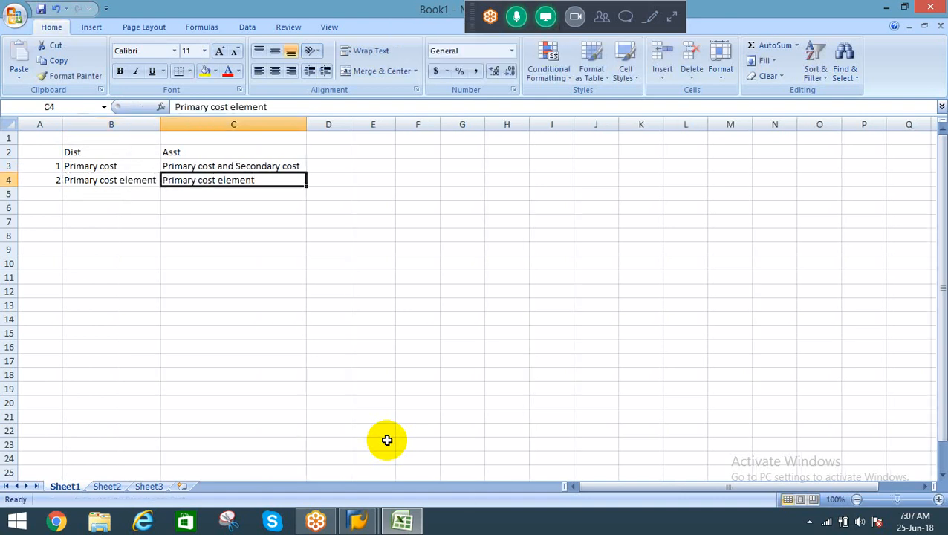
key("F2")
key("ctrl+Left")
key("ctrl+Left")
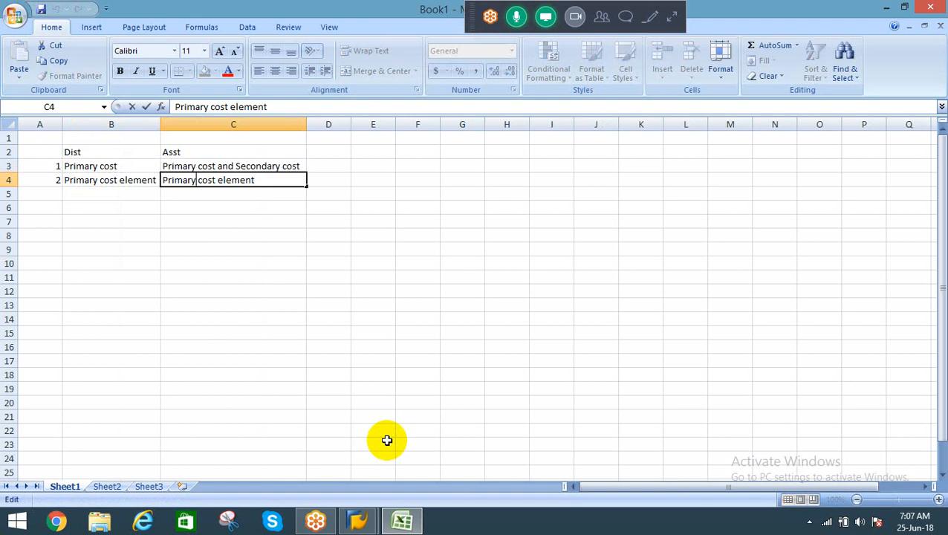
key("shift+Home")
type("Secon")
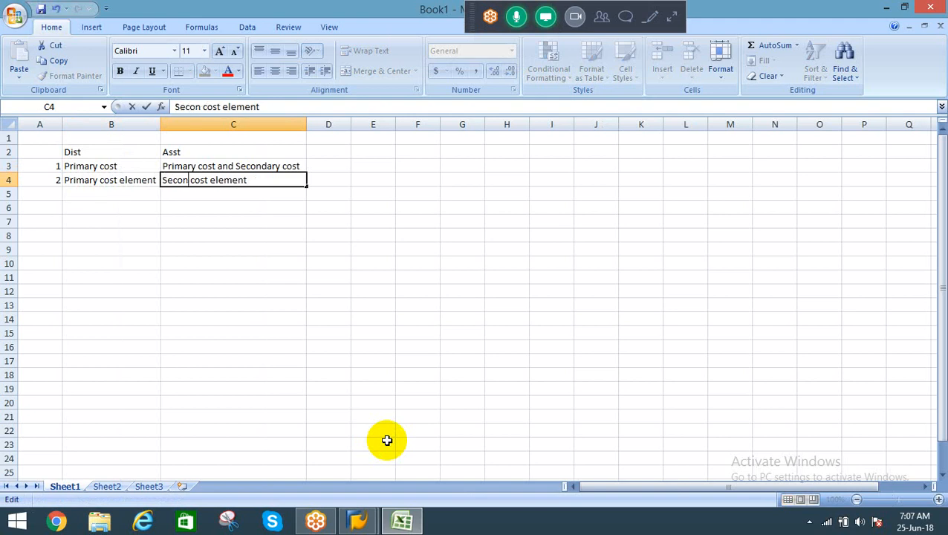
type("dary")
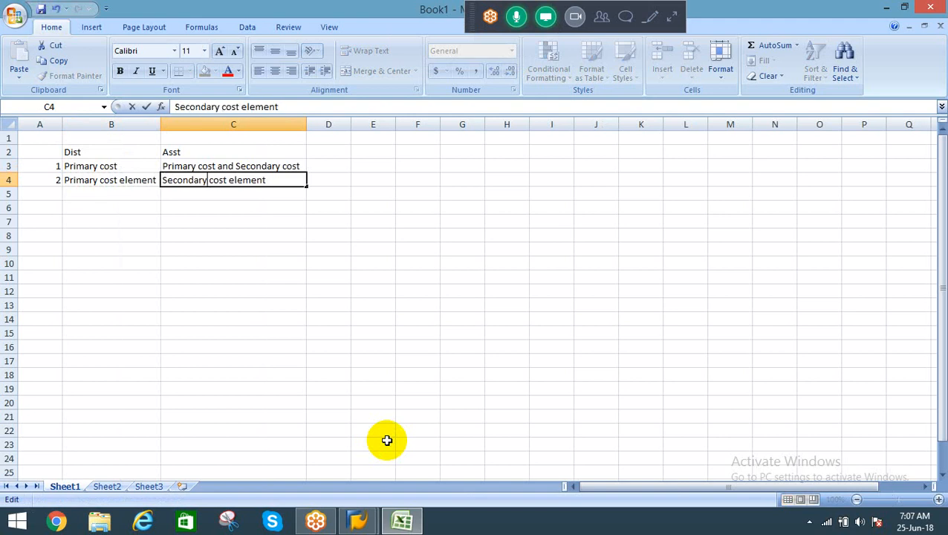
key("Return")
Step: Enter the row number 3 in A5 and "Source can be find" in B5
key("Home")
type("3")
key("Tab")
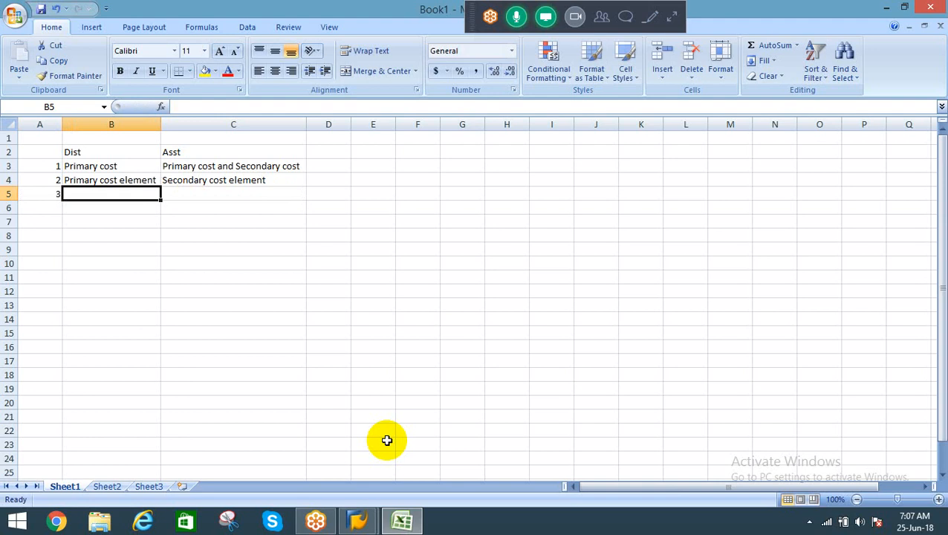
type("Source")
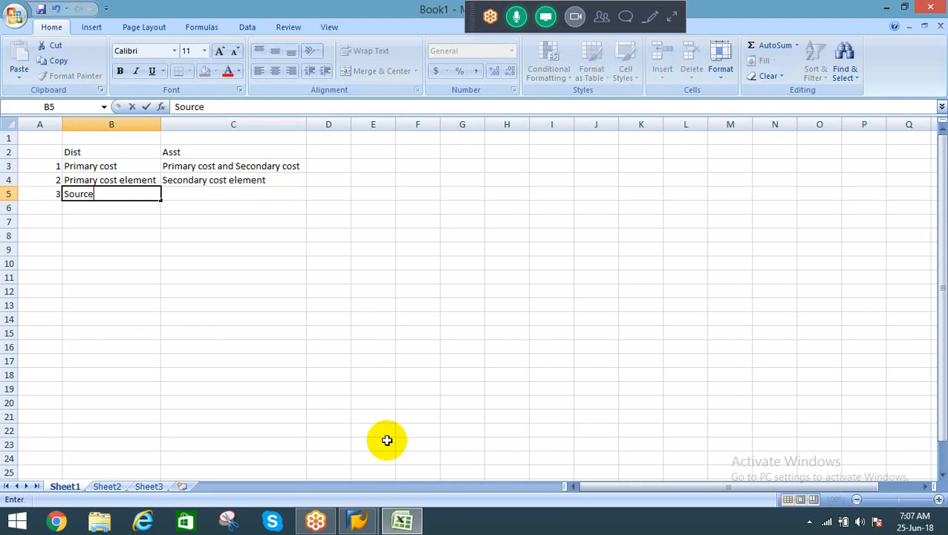
type(" can be find")
key("Left")
key("Right")
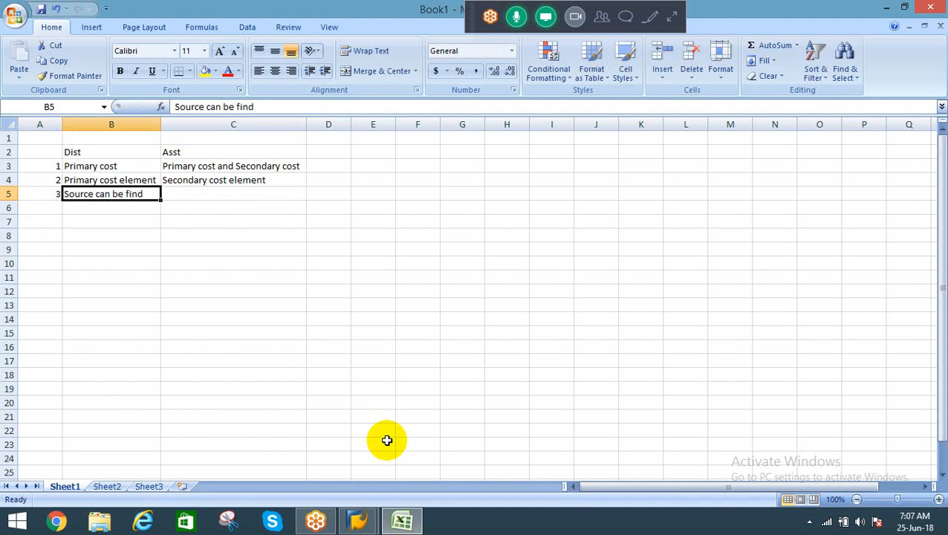
Step: Copy the B5 text into C5 and change it to "Source cannot be find"
key("ctrl+c")
key("Right")
key("F2")
key("ctrl+v")
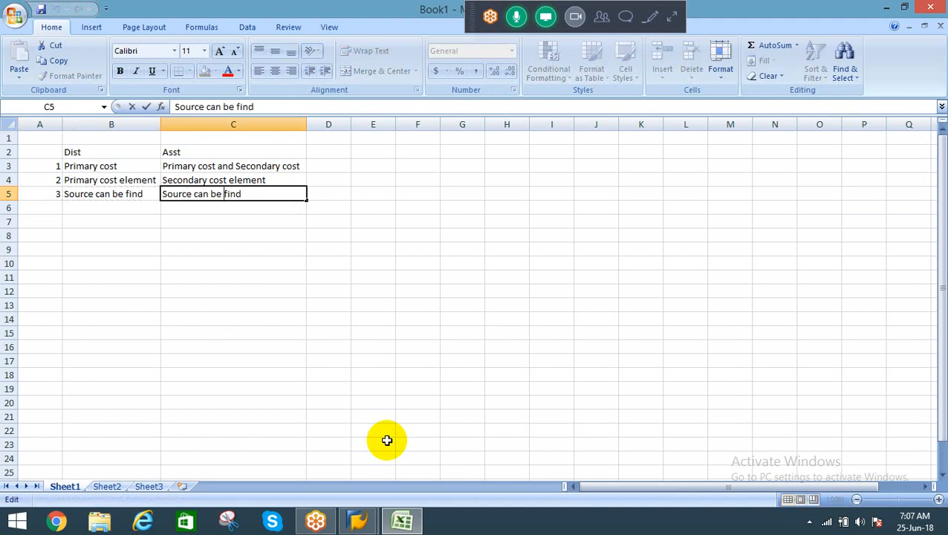
key("Left")
key("Left")
key("Left")
key("Left")
type("not")
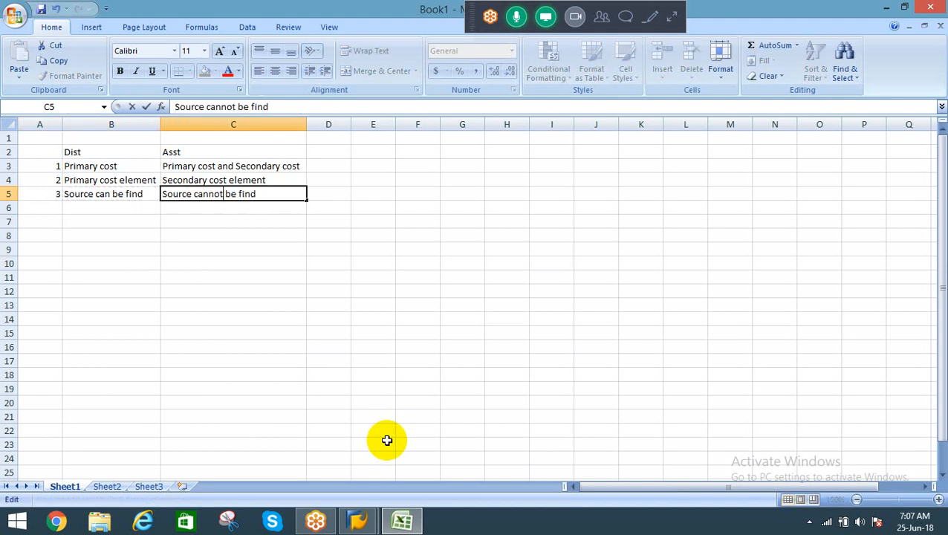
key("Return")
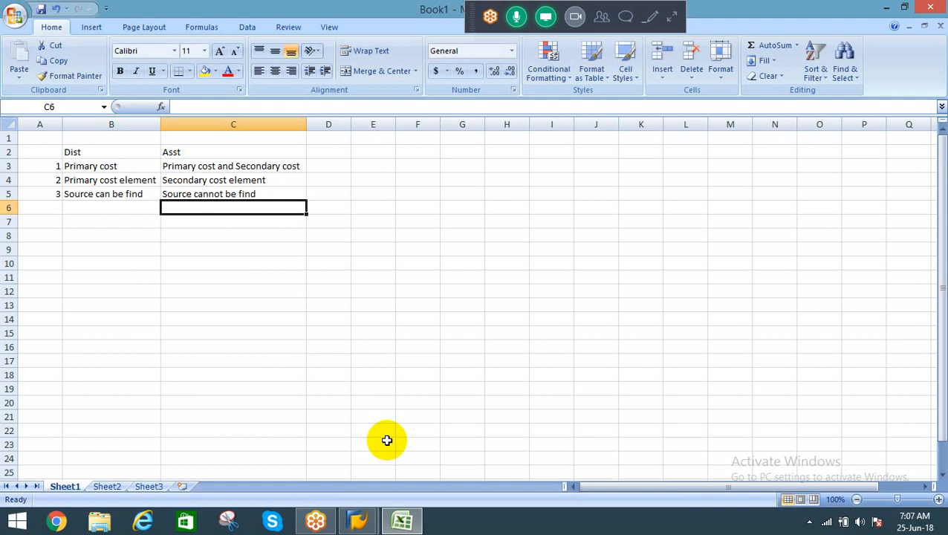
key("Up")
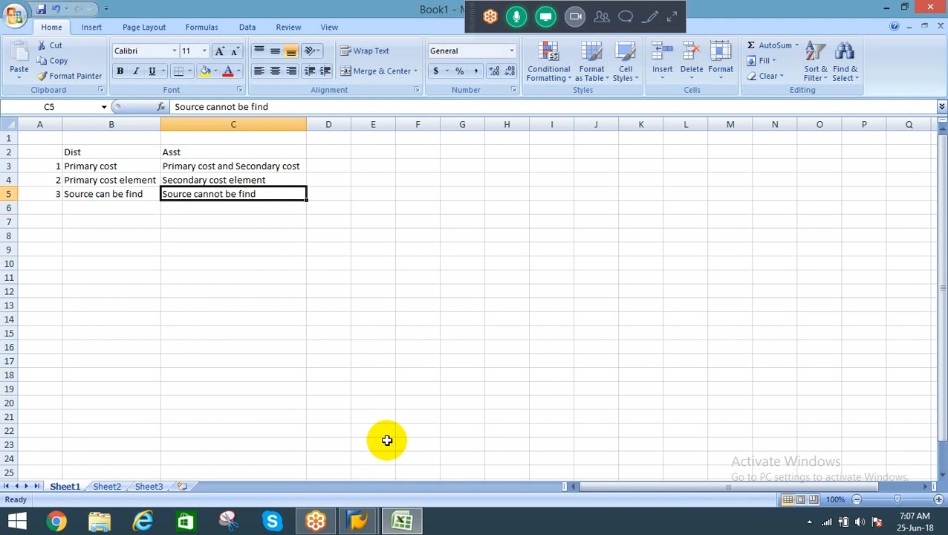
Step: Enter the row number 4 in cell A6
key("Down")
key("Left")
key("Left")
type("4")
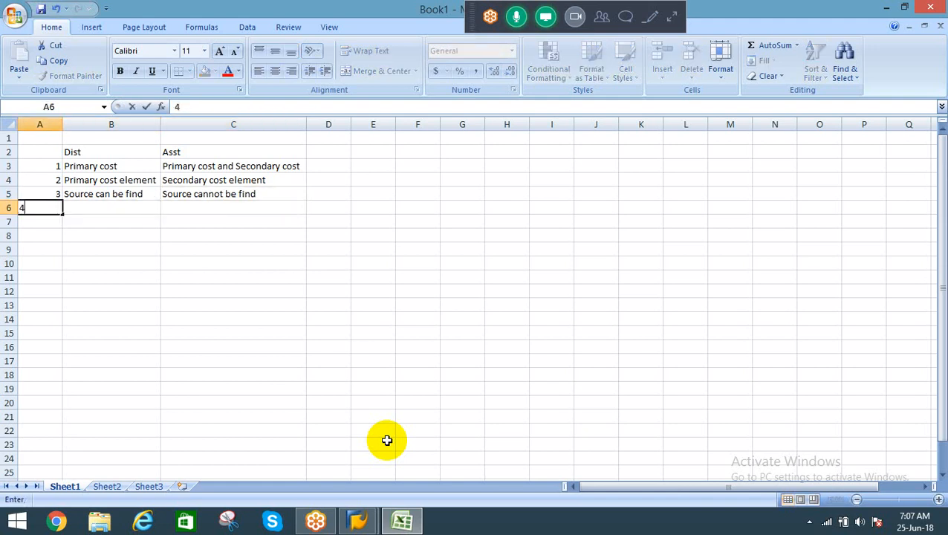
key("Tab")
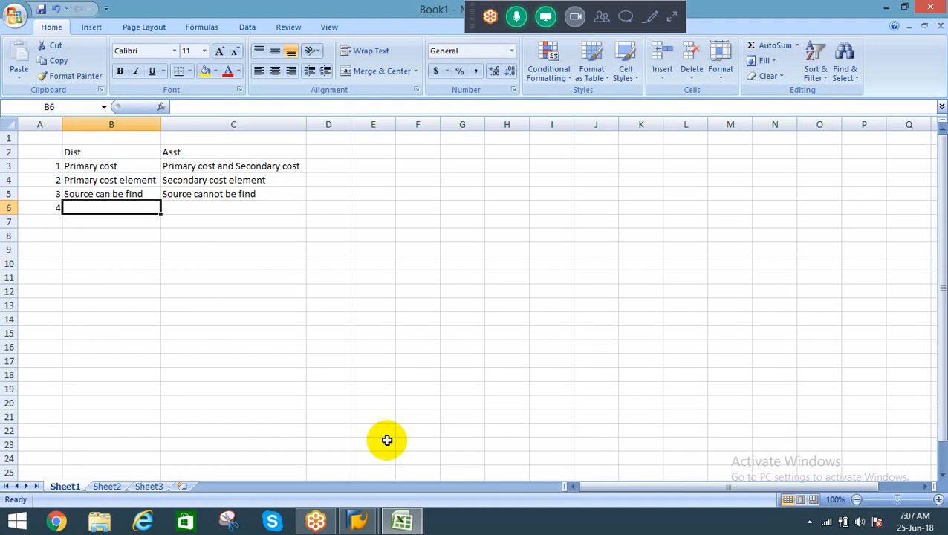
Step: Enter "We cannot find the allocated amount" in cell B6
type("We cannot ")
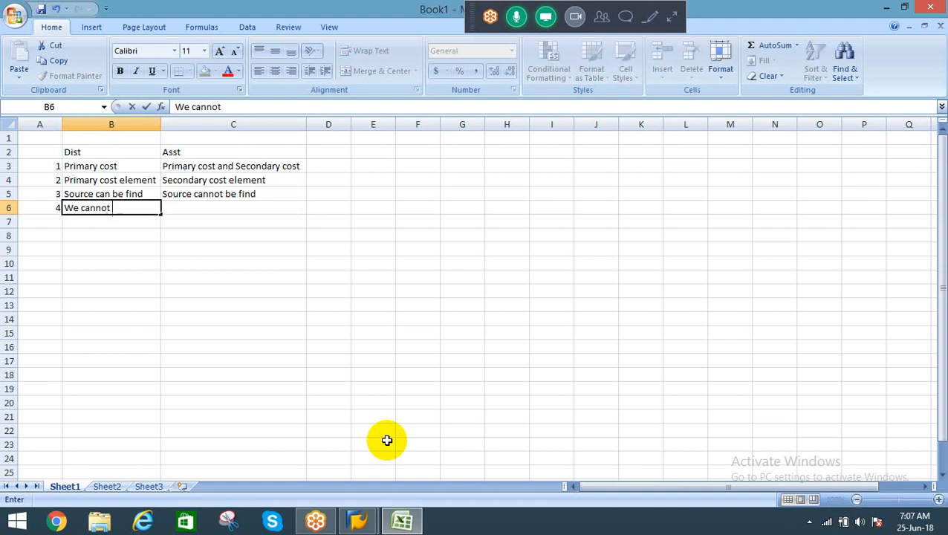
type("find the al")
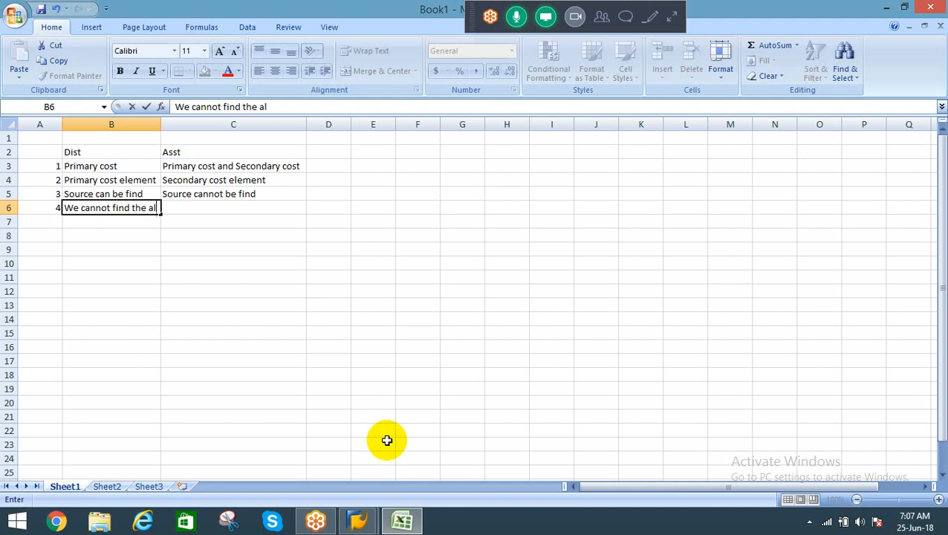
type("located amou")
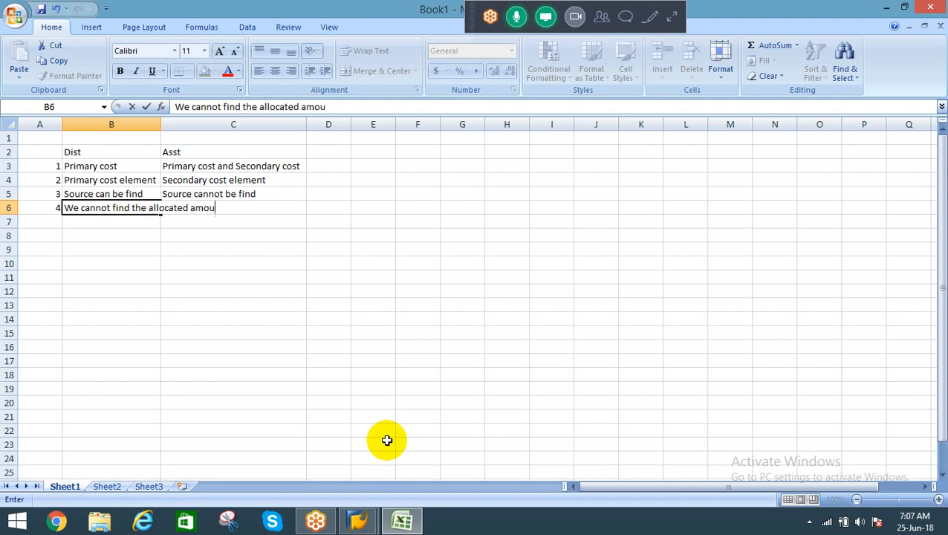
type("nt")
key("Left")
key("Right")
key("Up")
key("Up")
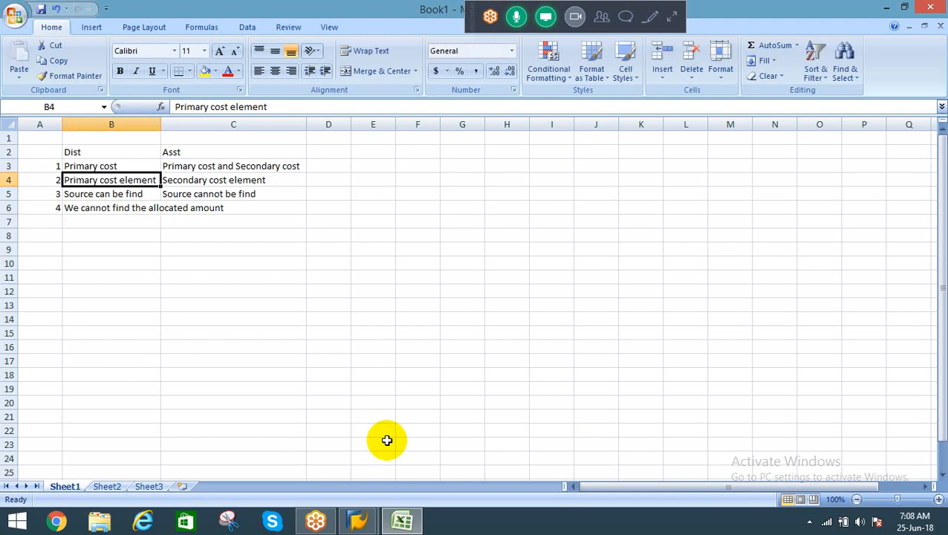
Step: Autofit the width of column B to the text in B6
key("Down")
key("Down")
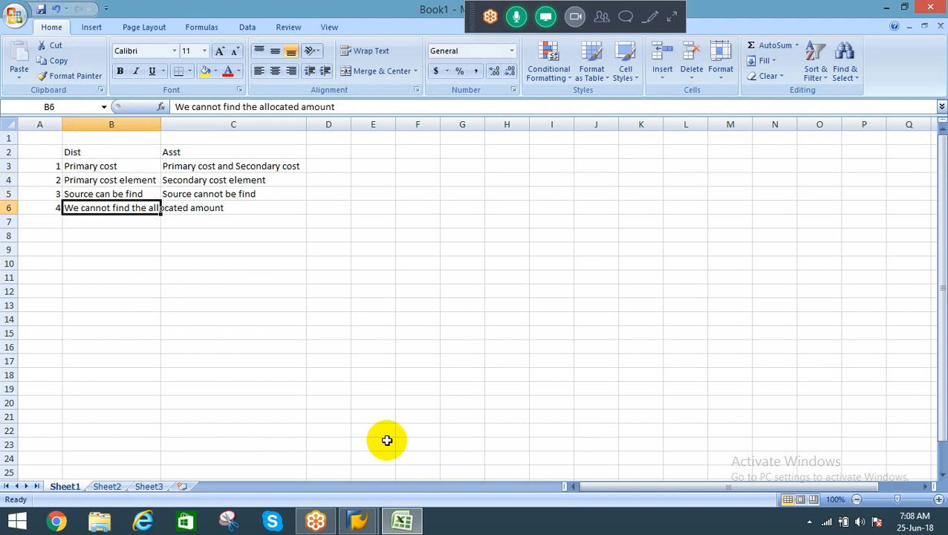
key("alt+o")
key("c")
key("a")
Step: Copy the B6 text into C6 and change it to "We can find the allocated amount"
key("ctrl+c")
key("Right")
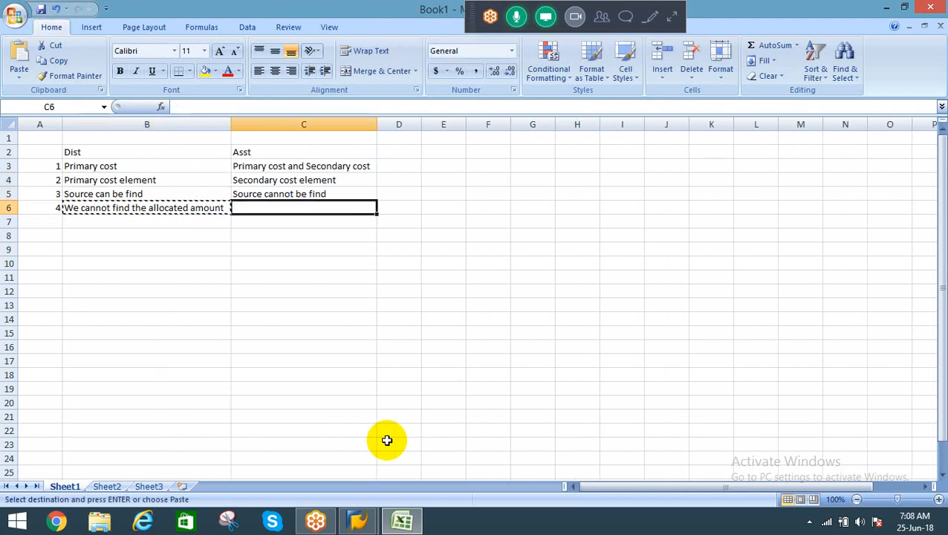
key("Return")
key("F2")
key("ctrl+Left")
key("ctrl+Left")
key("ctrl+Left")
key("ctrl+Left")
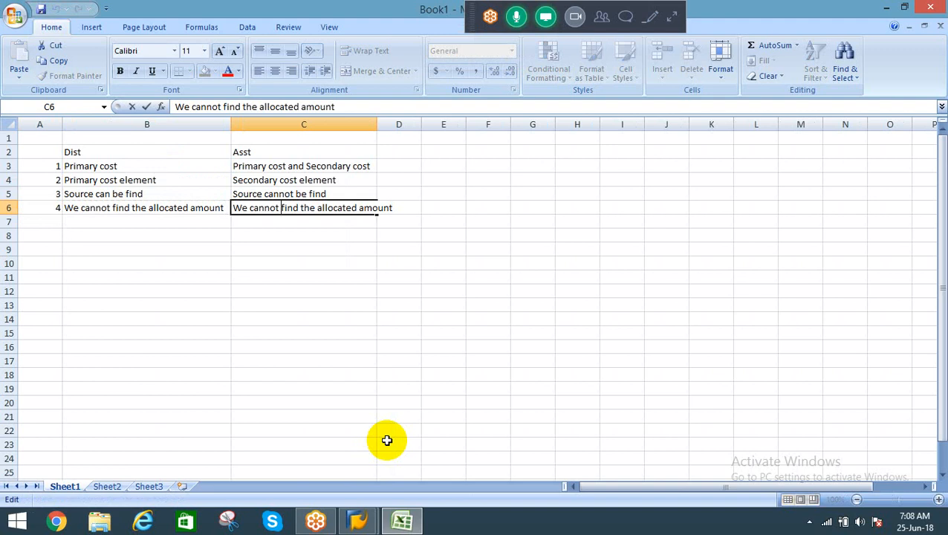
key("Left")
key("BackSpace")
key("BackSpace")
key("BackSpace")
key("Return")
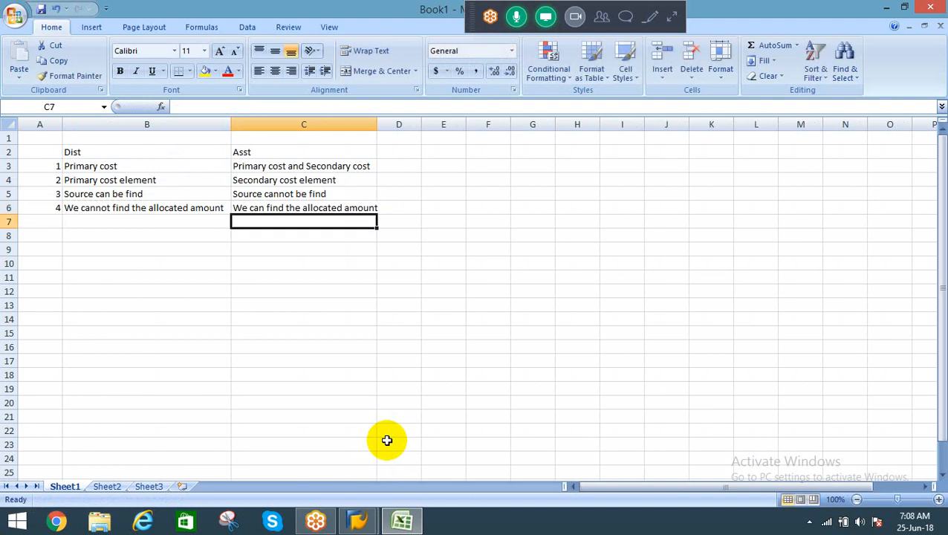
Step: Review the Dist and Asst entries of the comparison table in rows 2 to 6
key("Up")
key("Up")
key("Up")
key("Up")
key("Left")
key("Left")
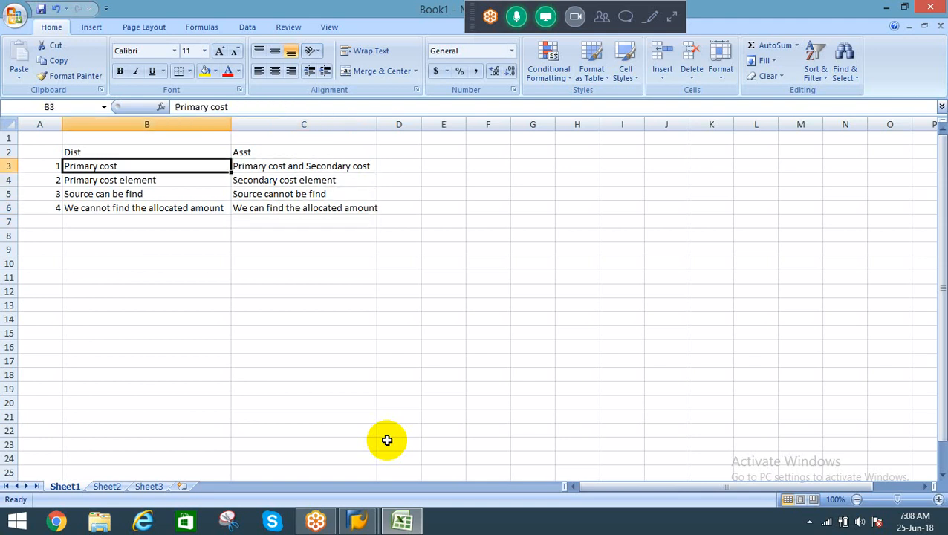
key("Right")
key("Down")
key("Down")
key("Down")
key("Down")
key("Down")
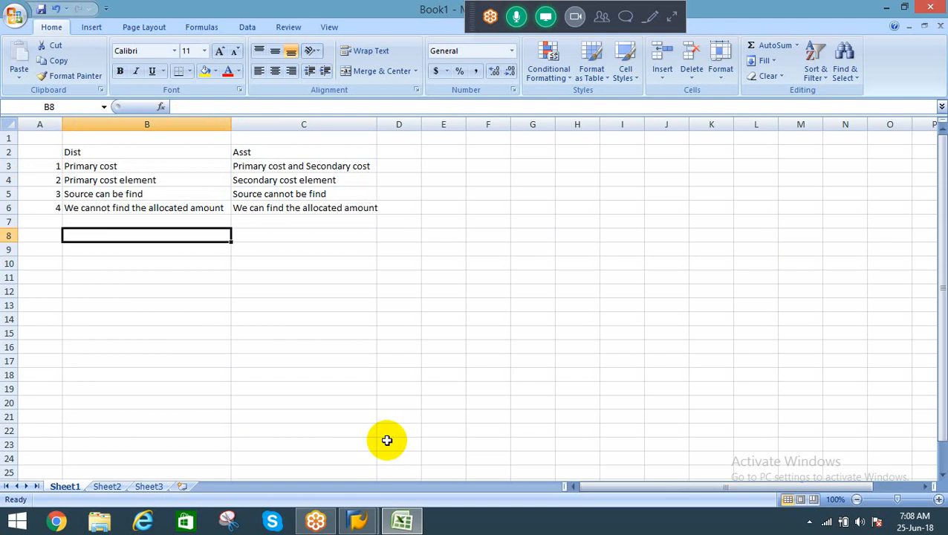
key("Down")
key("Down")
key("Down")
key("Up")
key("Up")
key("Up")
key("Up")
key("Up")
key("Up")
key("Right")
key("Up")
key("Up")
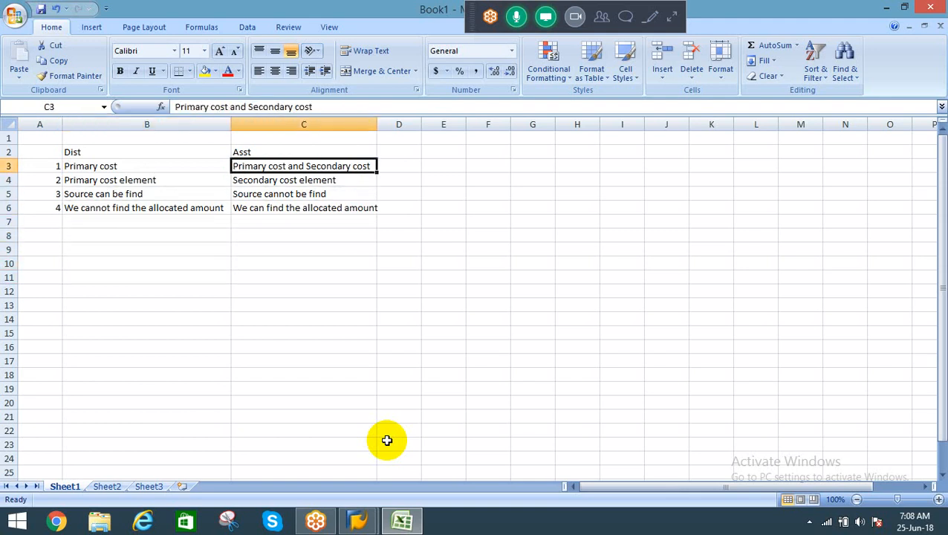
key("Up")
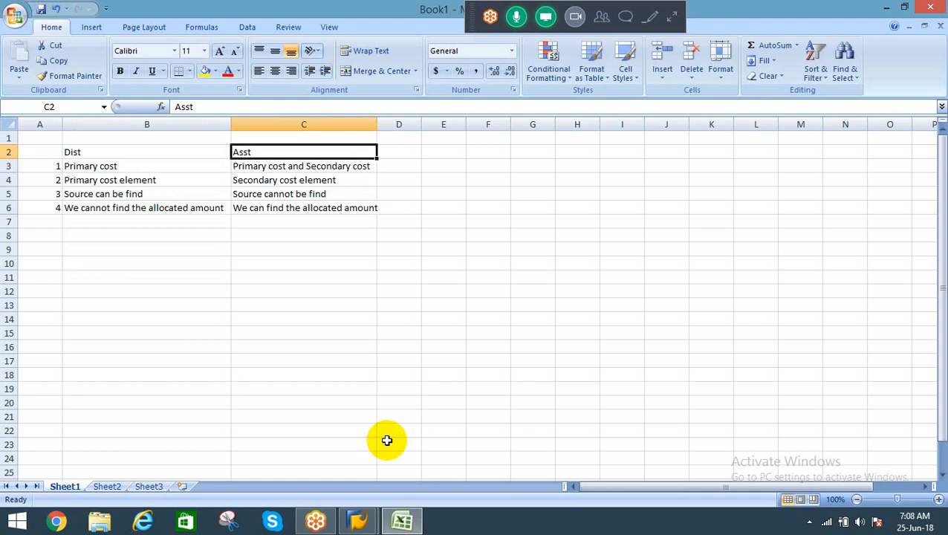
Step: Highlight cells C5, B6 and B3 with a yellow fill
key("Down")
key("Down")
key("Down")
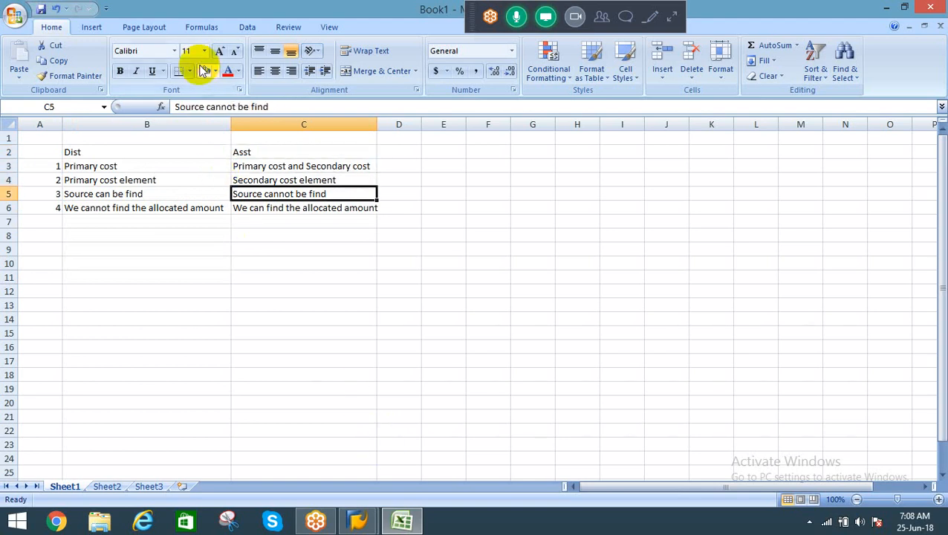
left_click(205, 71)
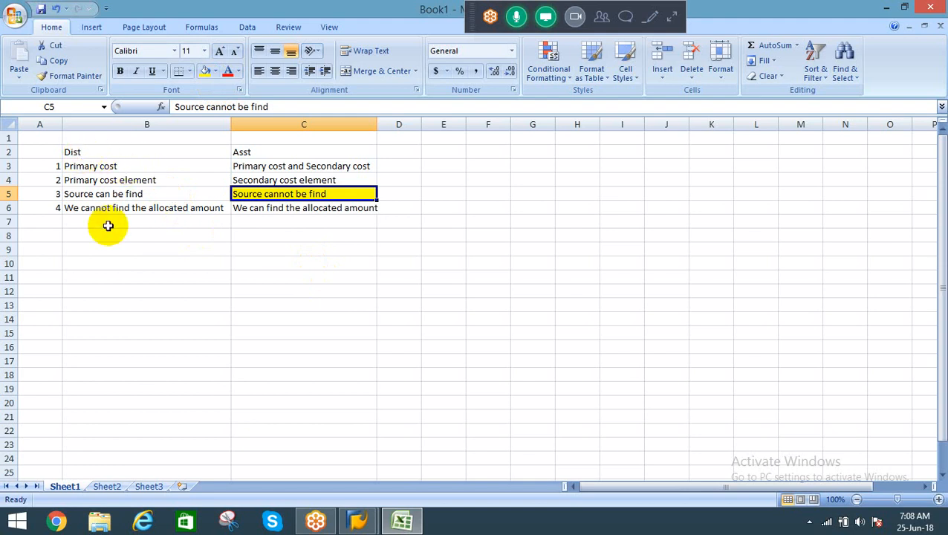
left_click(86, 208)
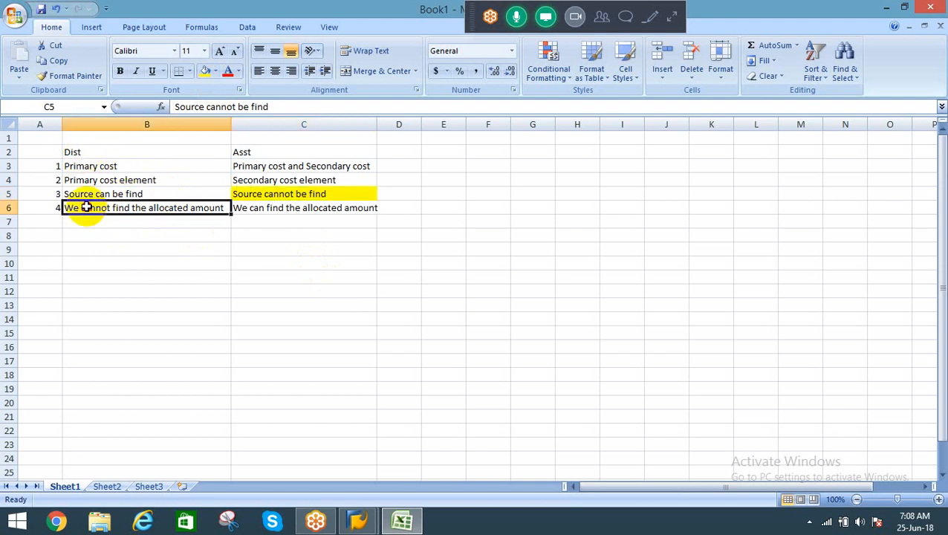
left_click(204, 71)
left_click(92, 165)
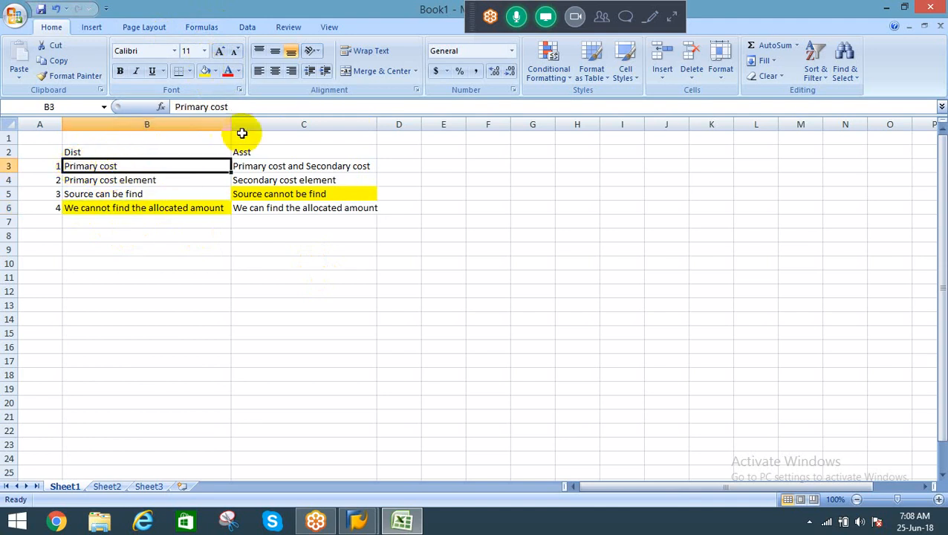
left_click(205, 71)
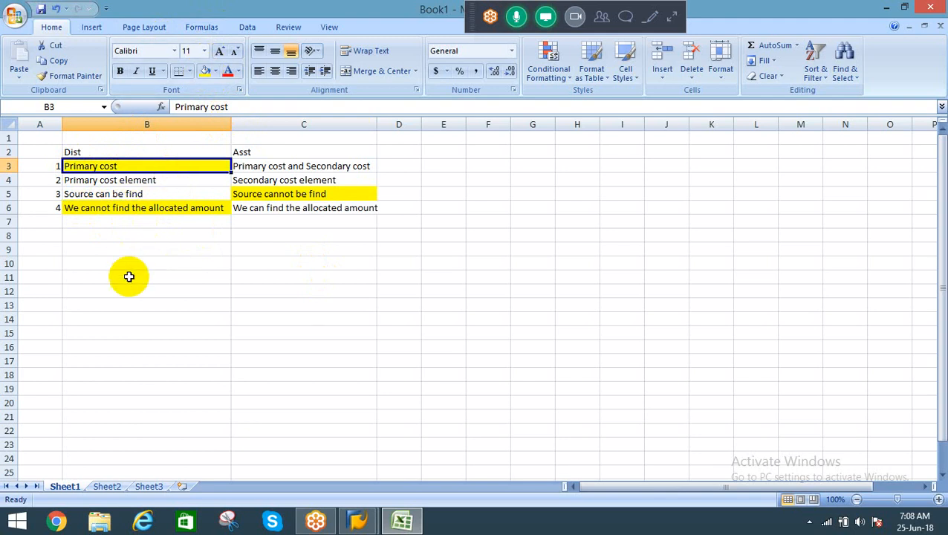
left_click(258, 194)
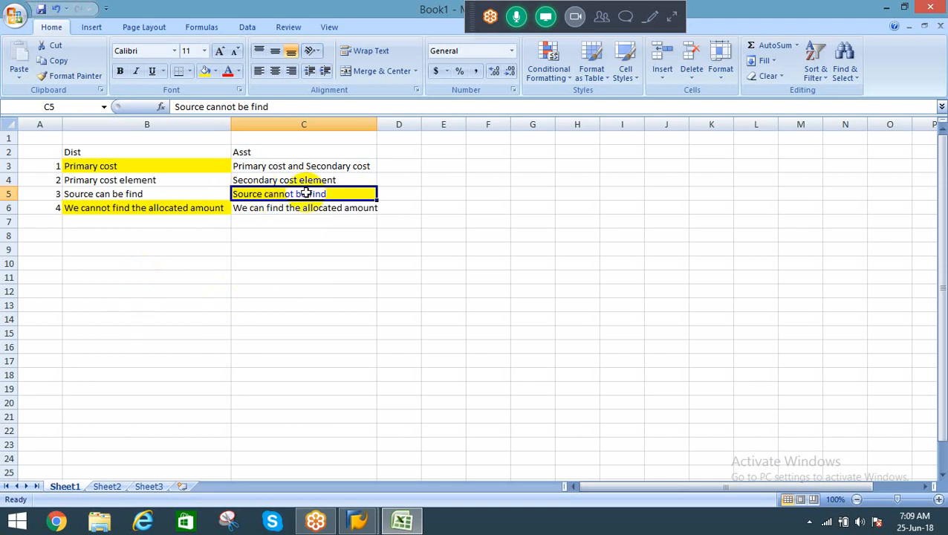
left_click(175, 263)
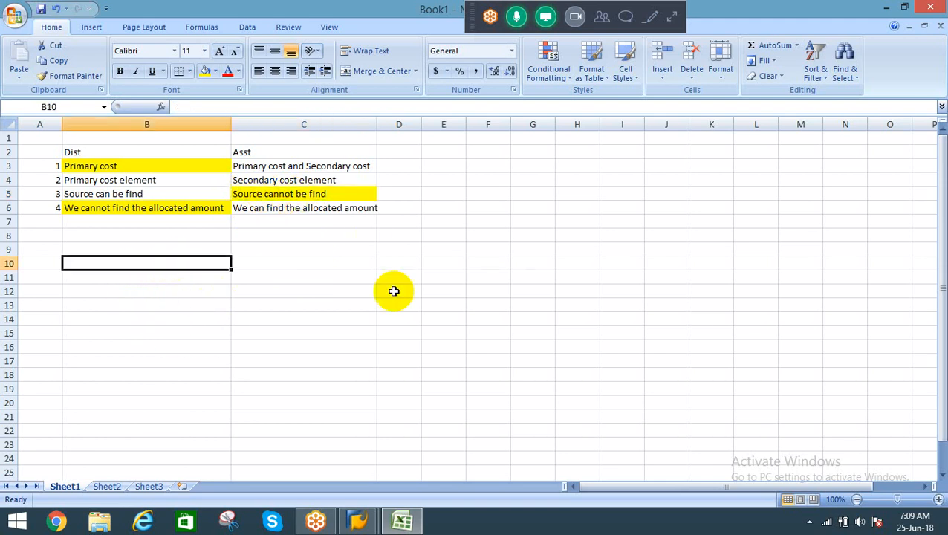
left_click(260, 192)
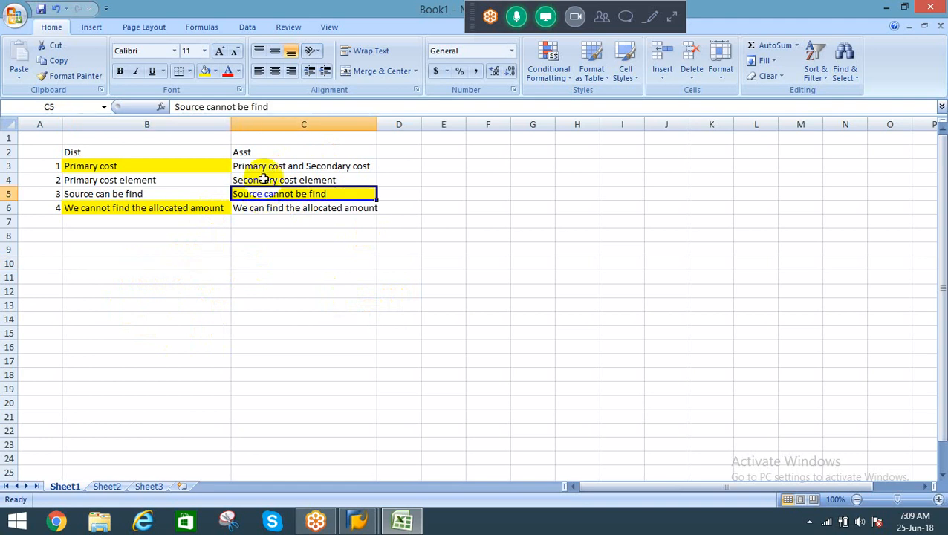
left_click(263, 180)
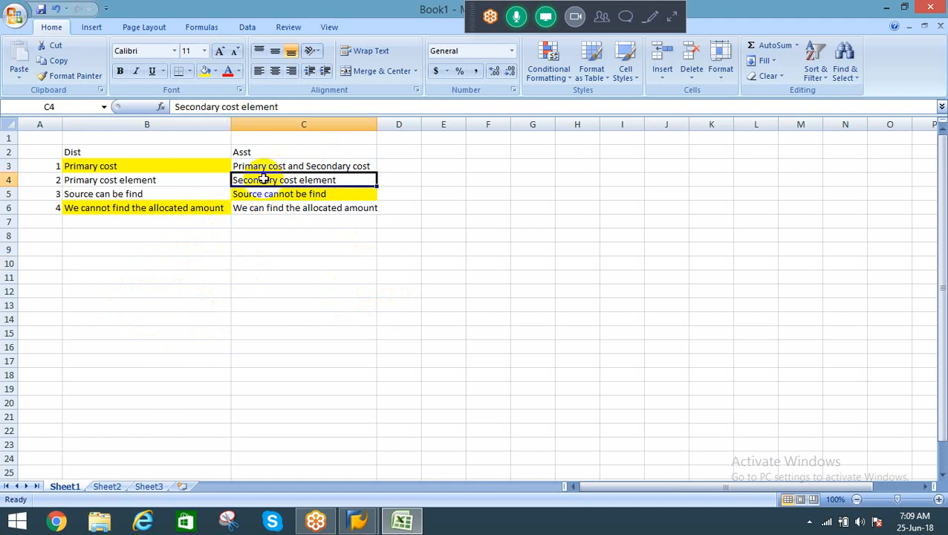
Step: Enter the example labels "canteen", "PS" and "BS" in cells B11, C11 and D11
left_click(155, 277)
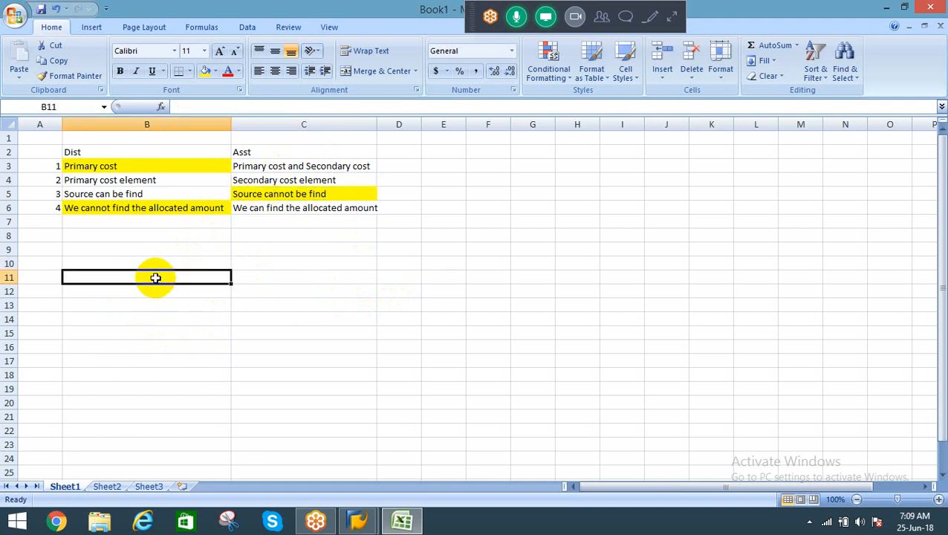
type("canteen")
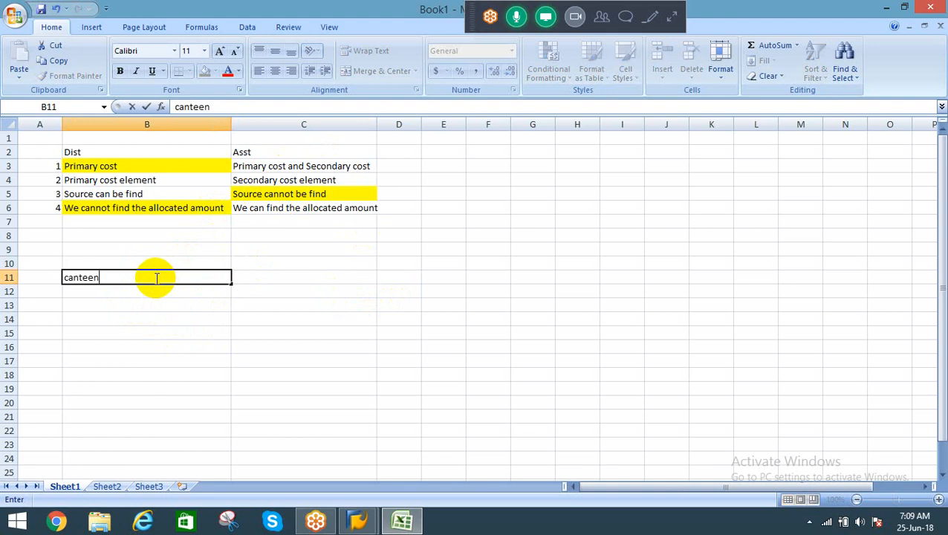
key("Tab")
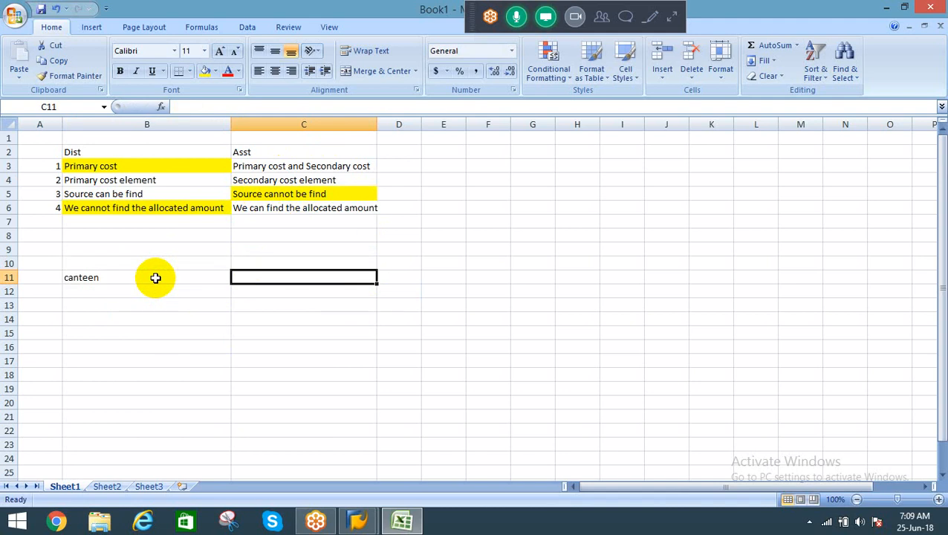
type("PS")
key("Tab")
type("BS")
key("Return")
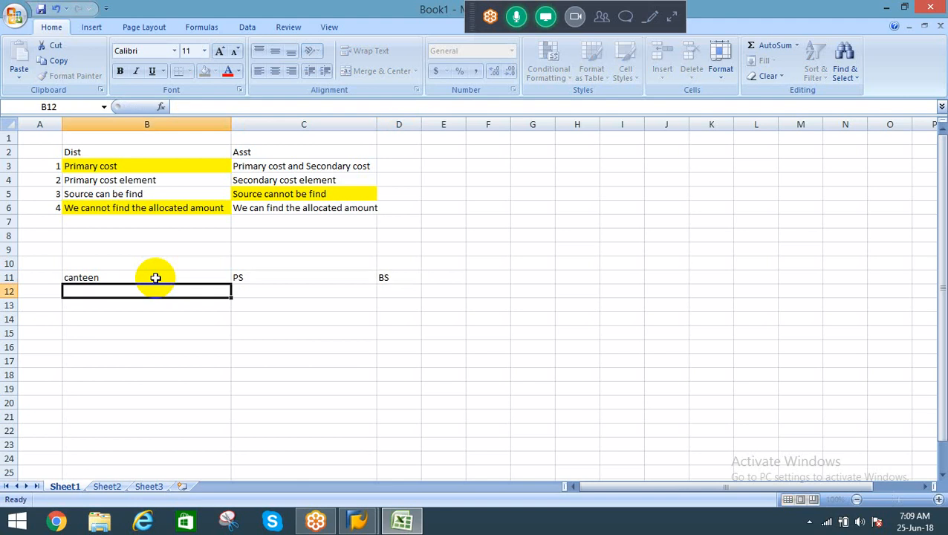
key("Up")
key("Right")
key("Right")
left_click(155, 277)
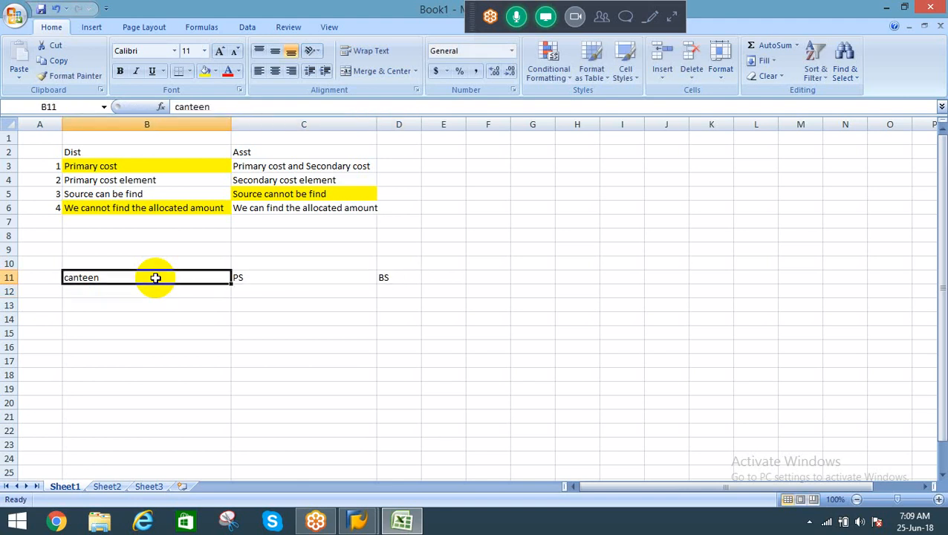
key("Right")
key("Right")
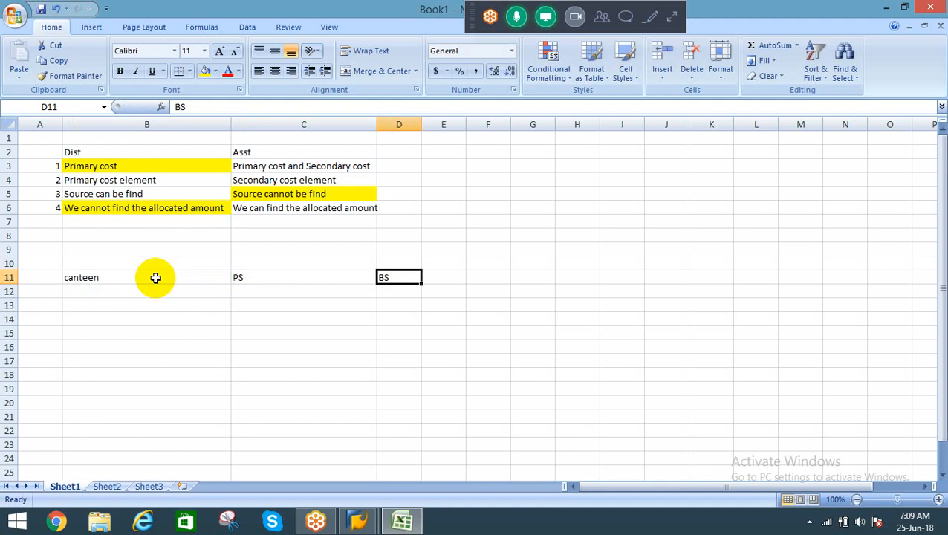
key("Left")
key("Left")
key("Down")
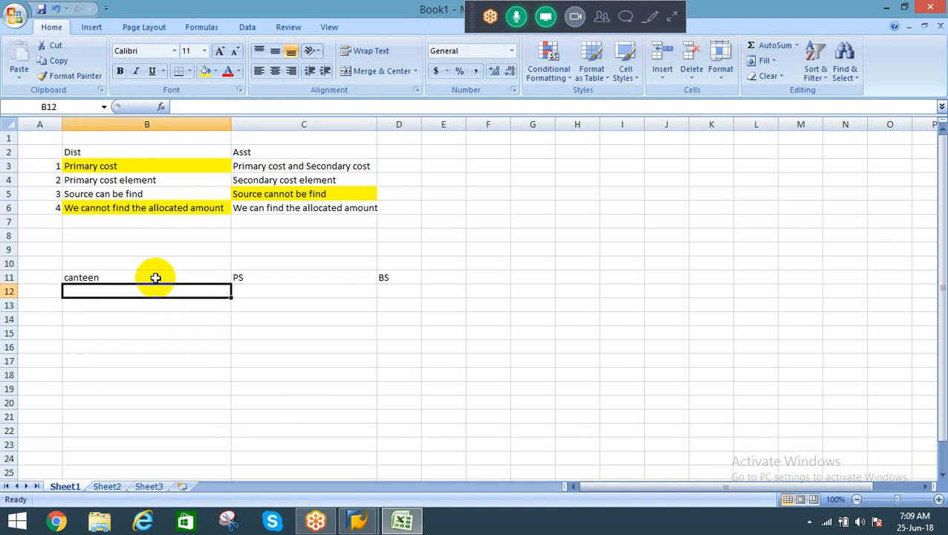
Step: Enter "Canteen cost" in cell B12, below the canteen label
type("Canteen")
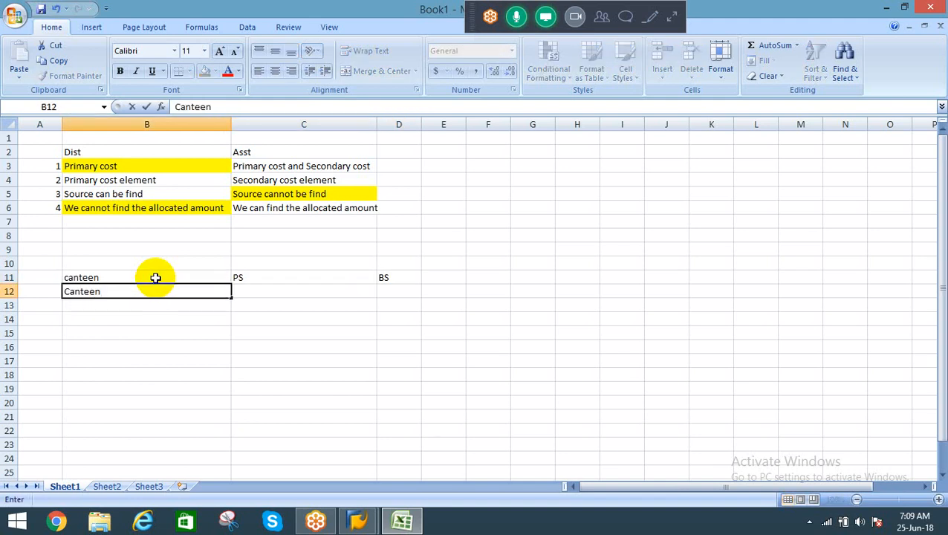
type(" cost")
key("Return")
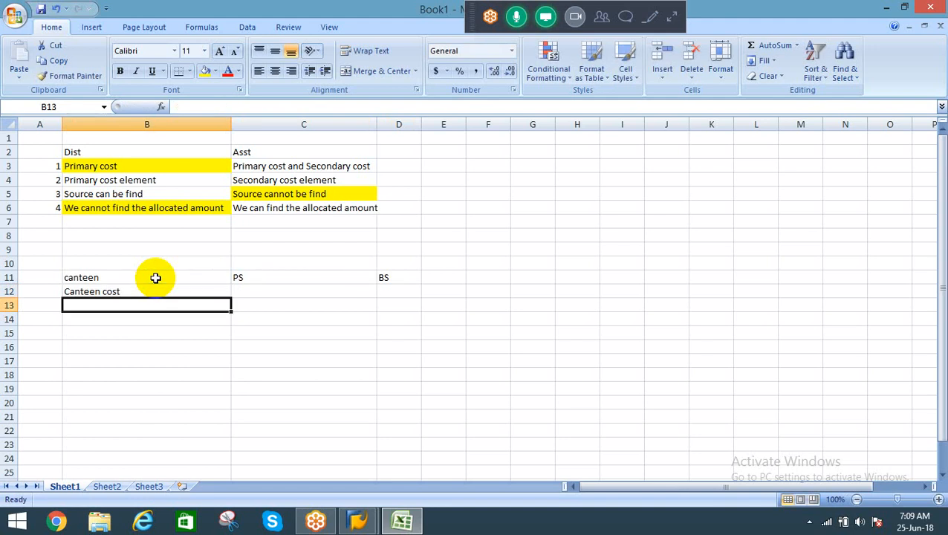
key("Up")
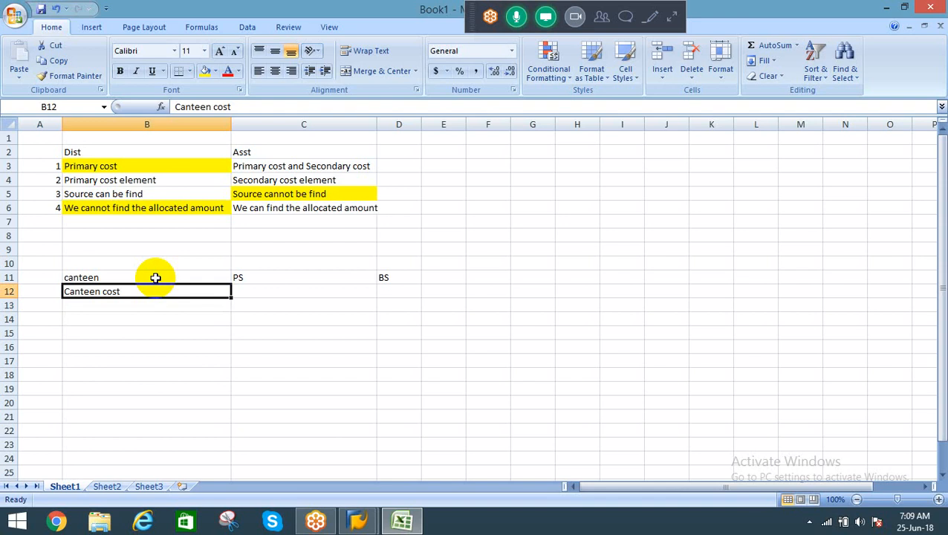
key("Up")
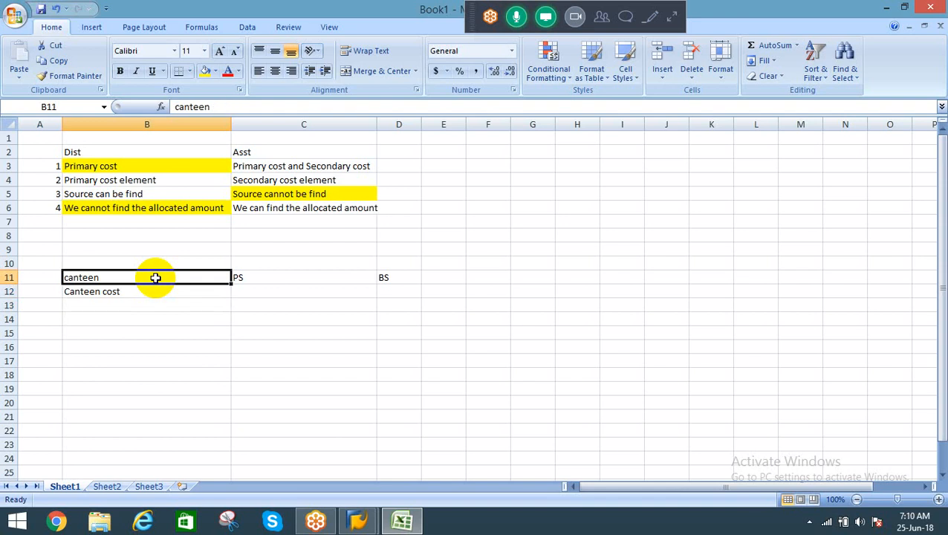
key("Right")
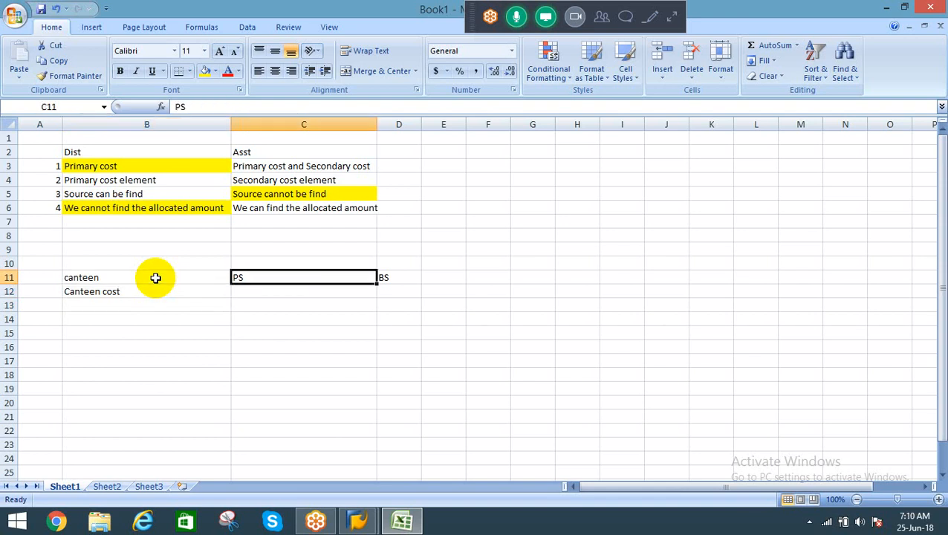
key("Right")
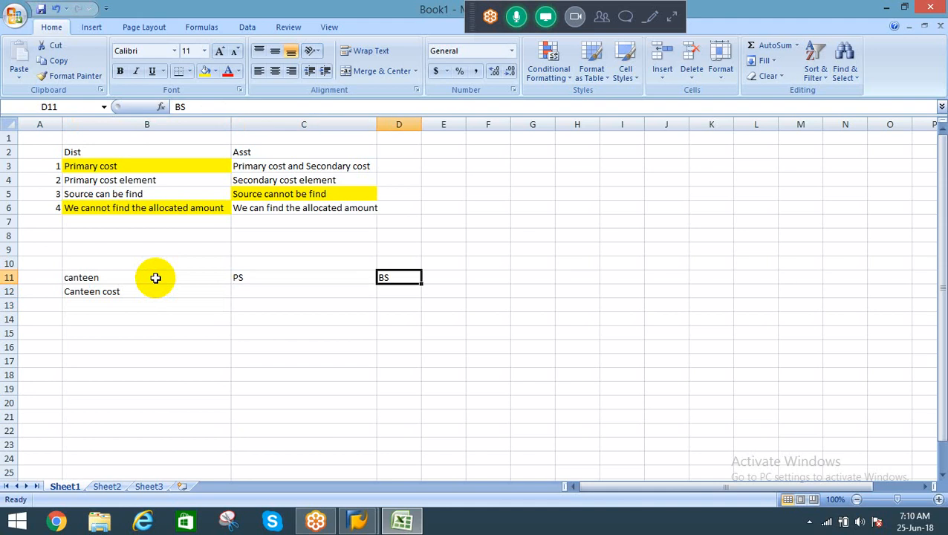
key("Left")
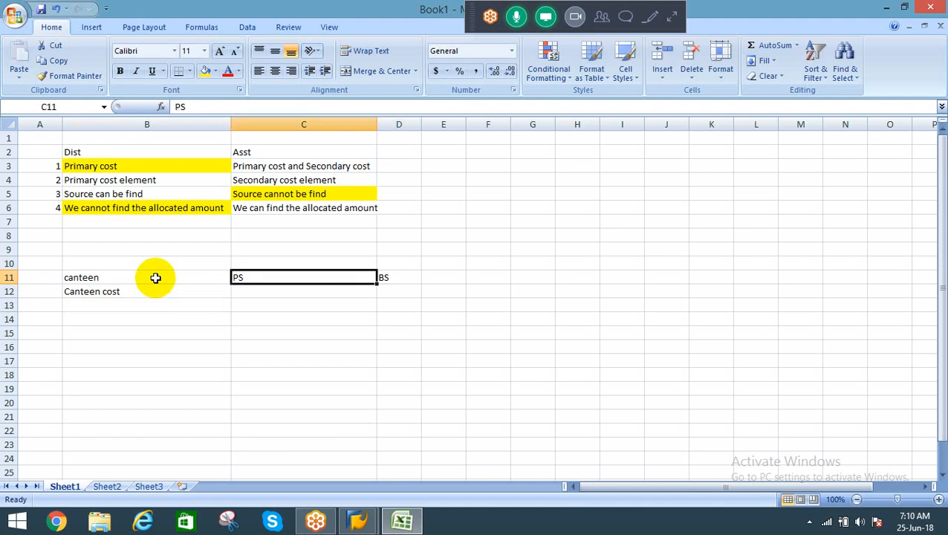
Step: Enter the cost item "Salaries" in cell B14, leaving a blank row beneath the canteen cost label
key("Left")
key("Down")
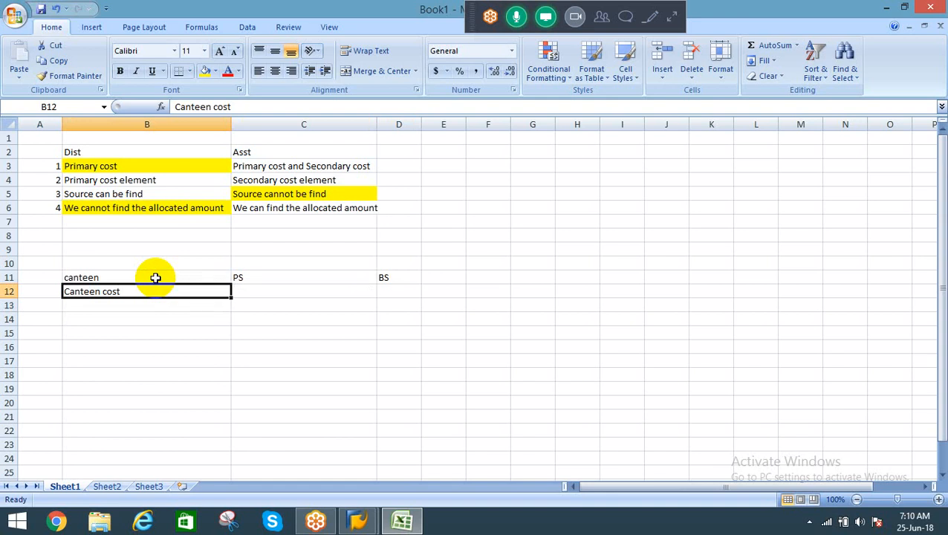
key("Down")
key("Down")
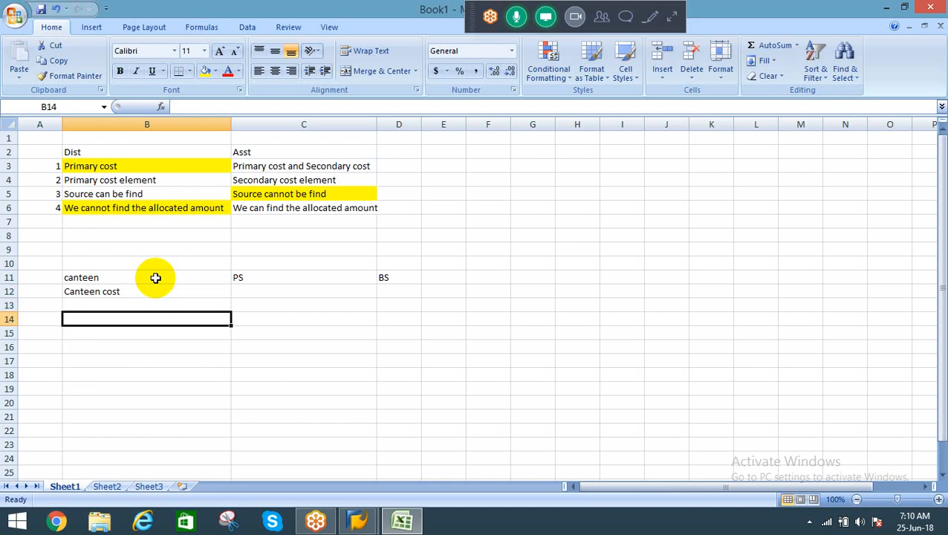
type("Salaries")
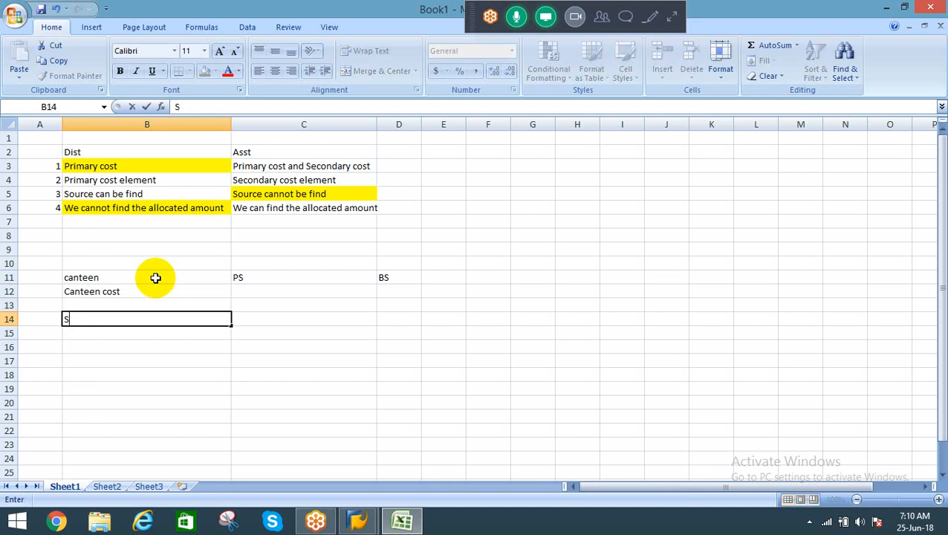
key("Return")
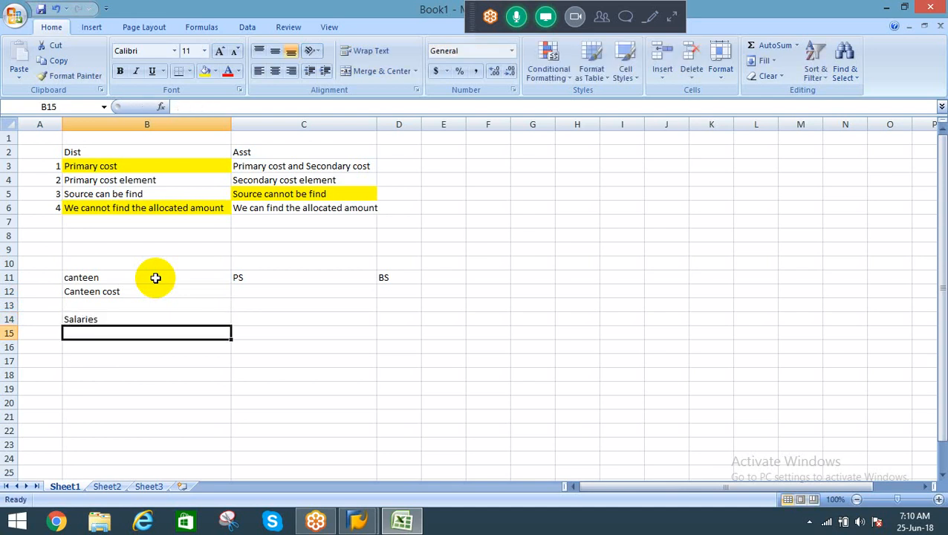
Step: Add the cost items "Machine cost" in cell B15 and "Office exp" in cell B16
key("Up")
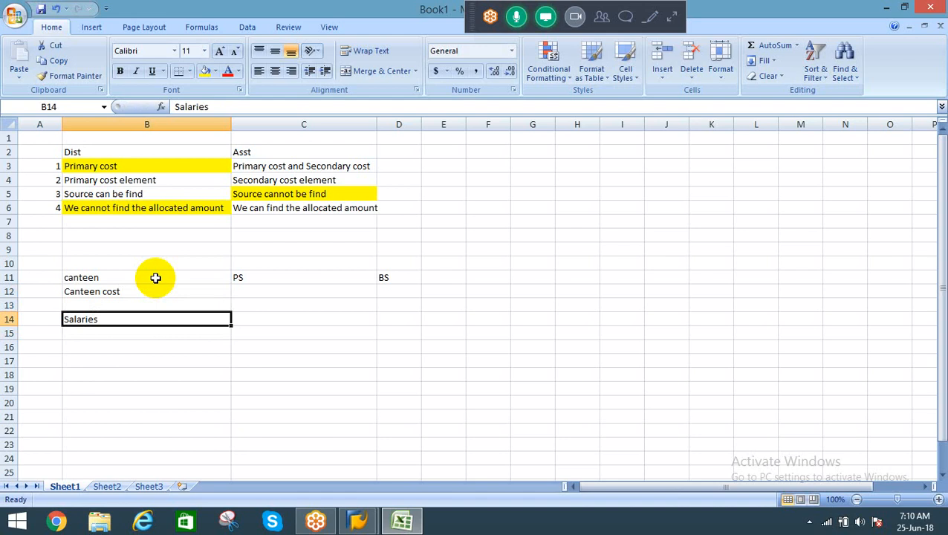
key("Down")
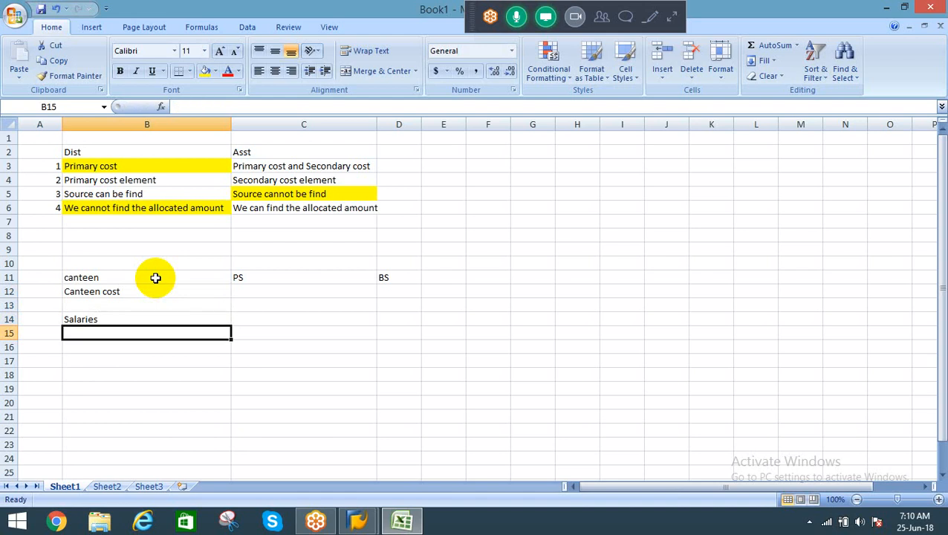
type("Machine ")
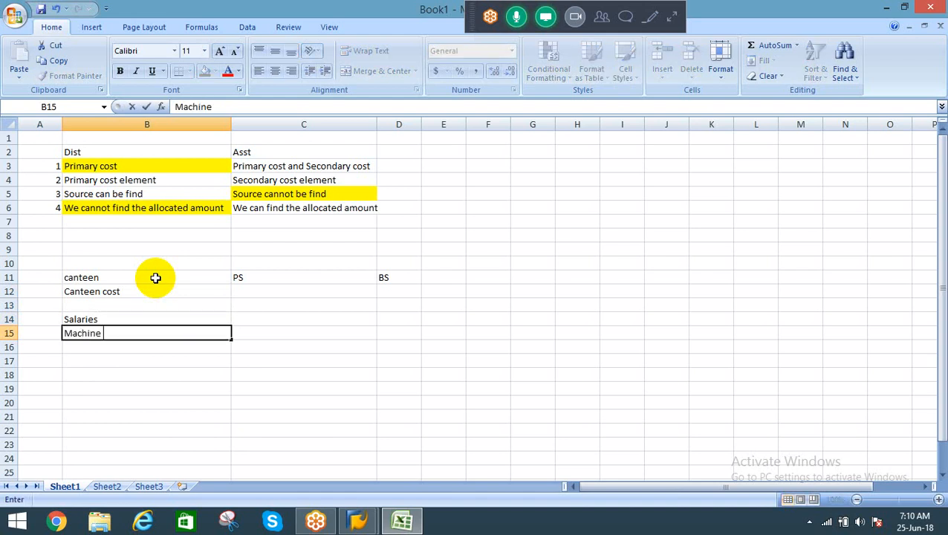
type("cost")
key("Return")
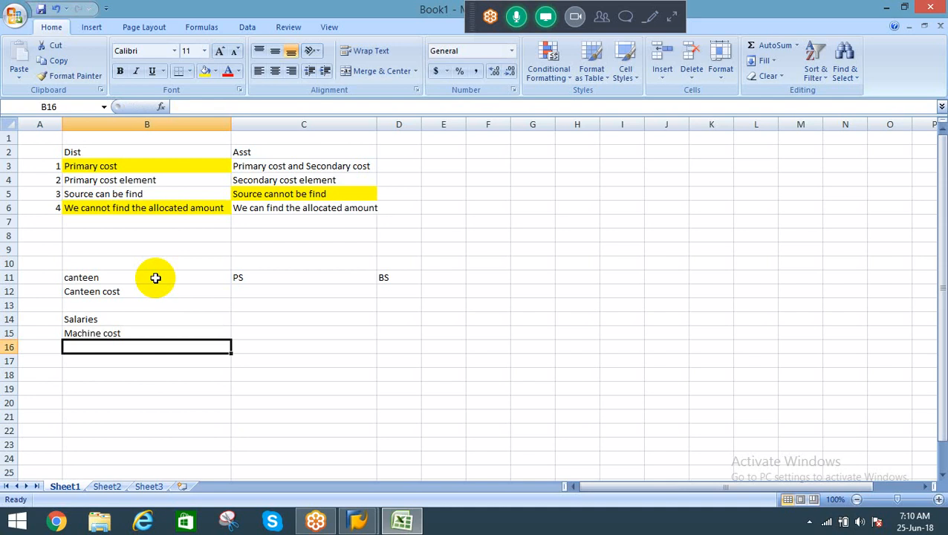
type("Offic")
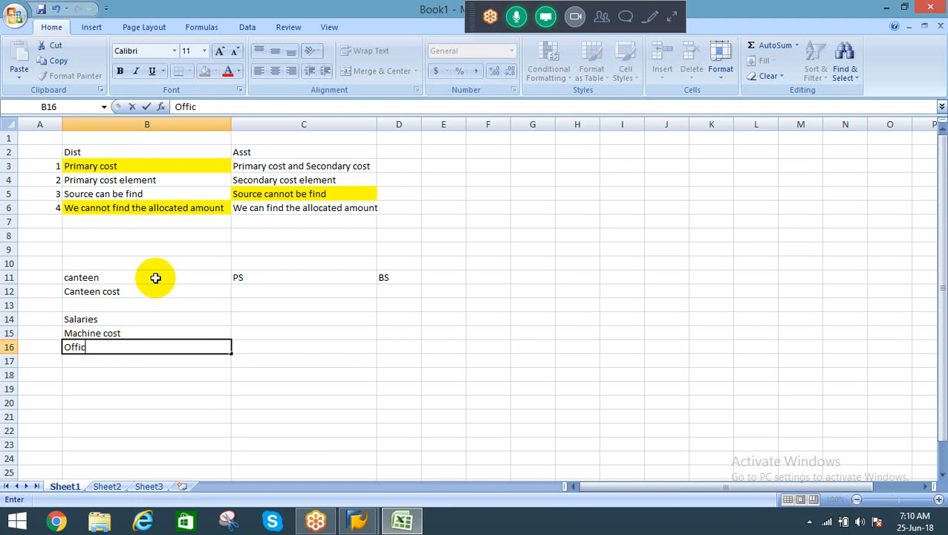
type("e exp")
key("Return")
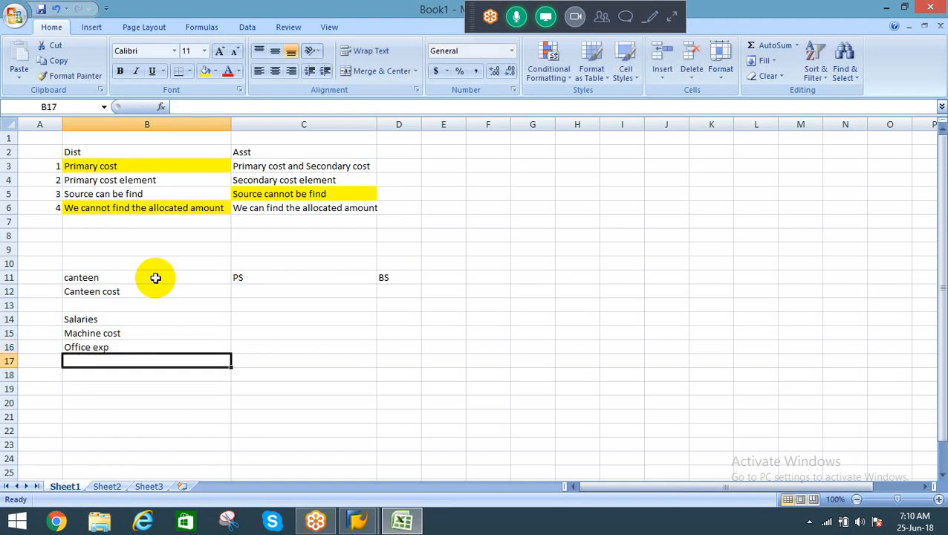
Step: Go through the three component cost items in cells B14 to B16, one by one and as a group
key("Up")
key("Up")
key("Up")
key("shift+Down")
key("shift+Down")
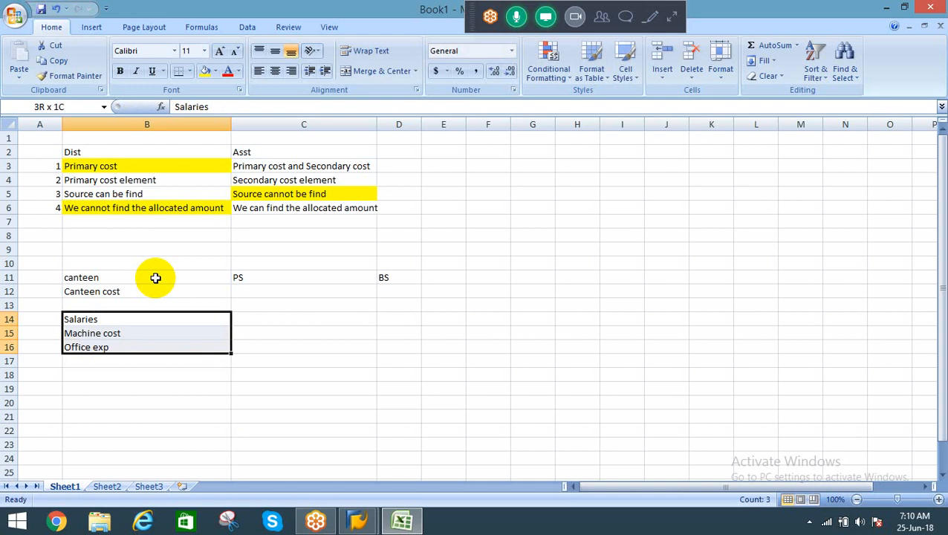
key("Down")
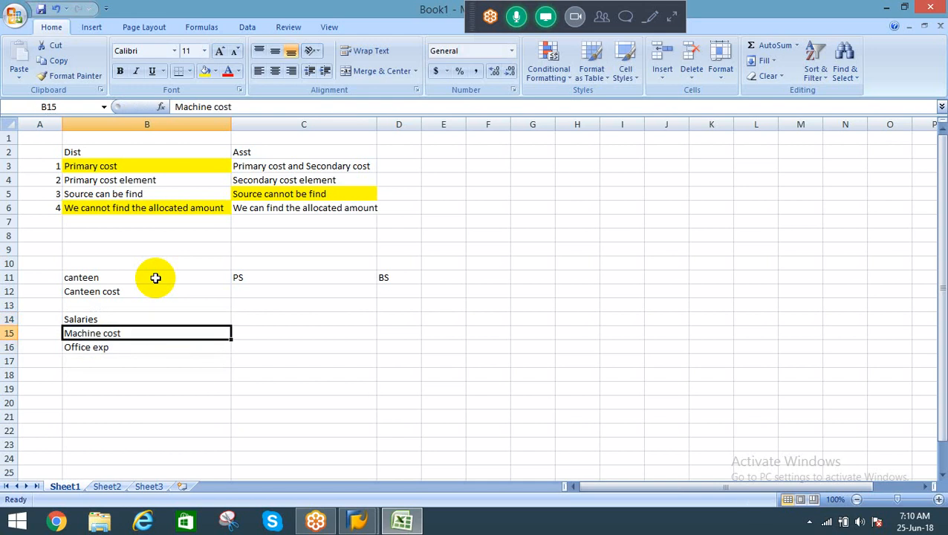
key("Up")
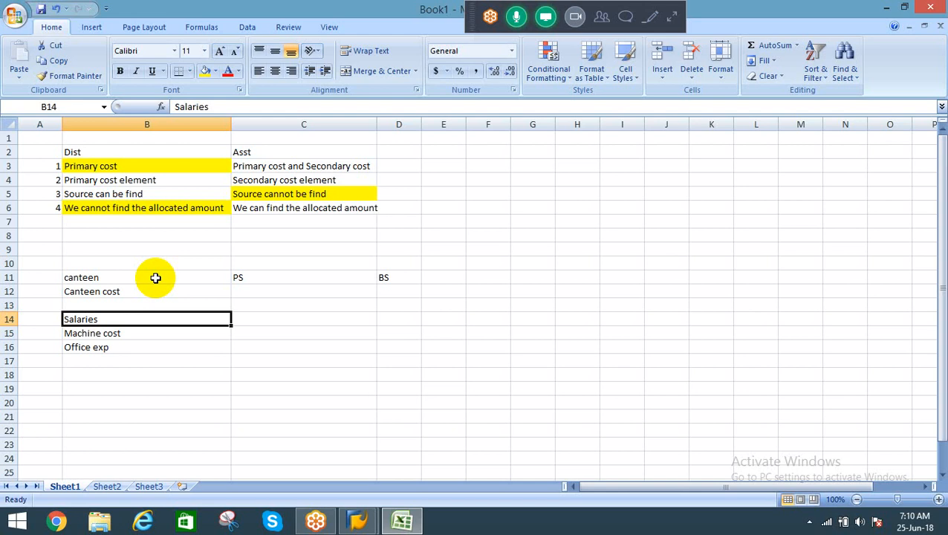
key("Down")
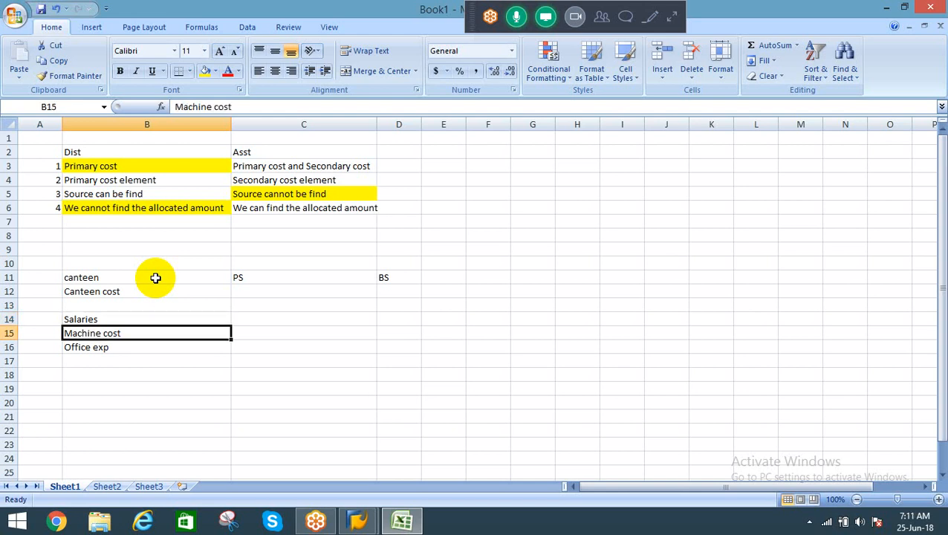
key("Down")
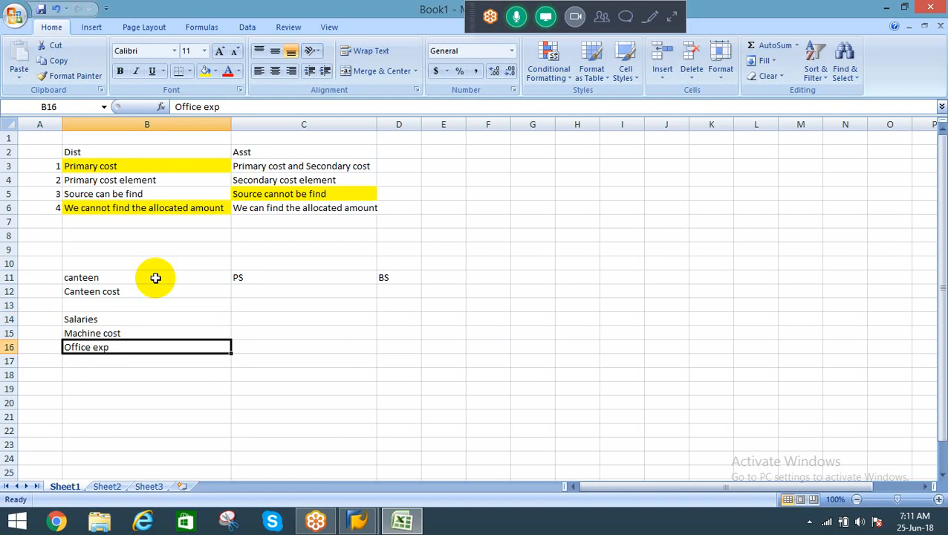
key("Up")
key("Up")
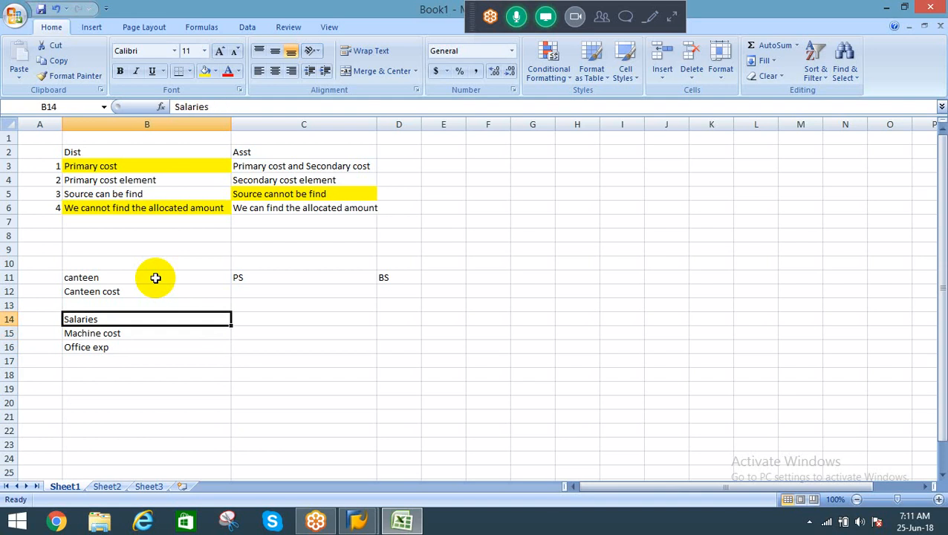
key("shift+Down")
key("shift+Down")
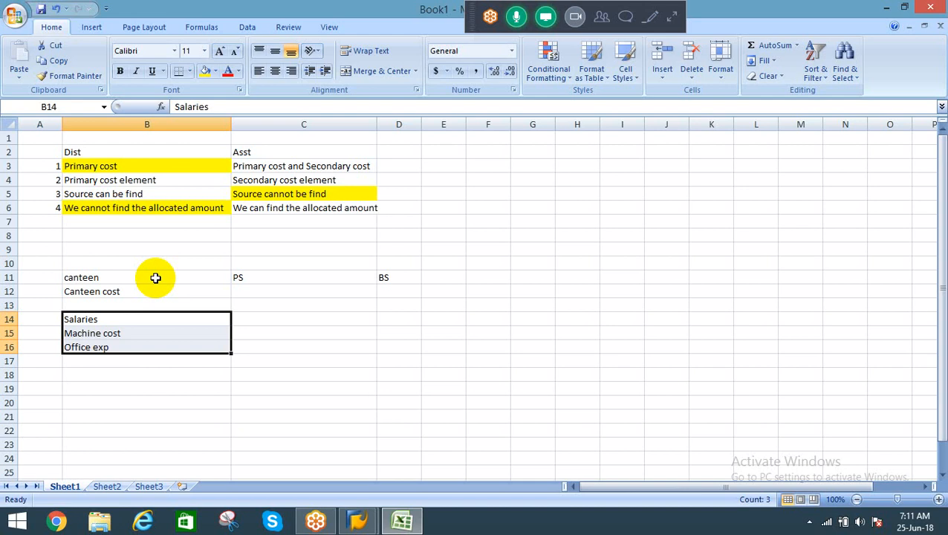
Step: Examine the Canteen cost row under PS and BS, and the group of component costs in B14:B16
key("Right")
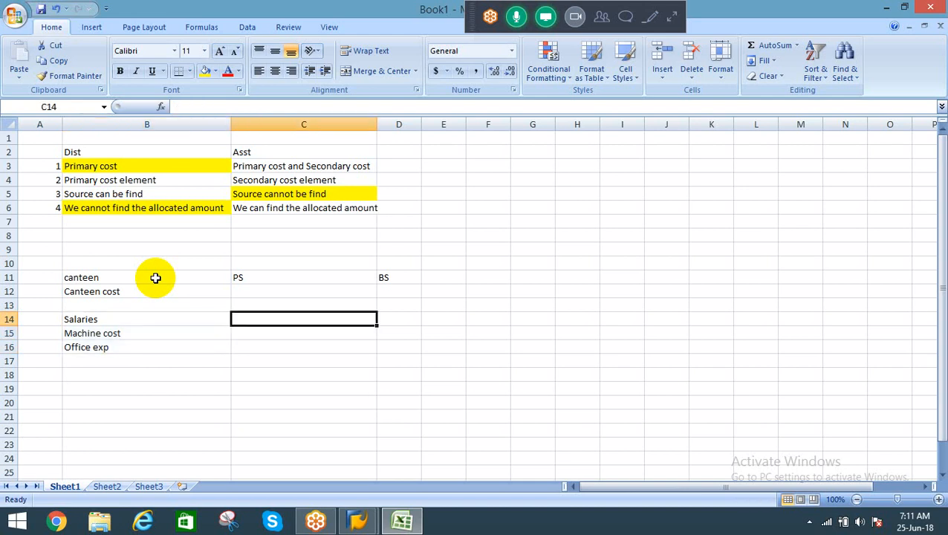
key("Left")
key("Up")
key("Up")
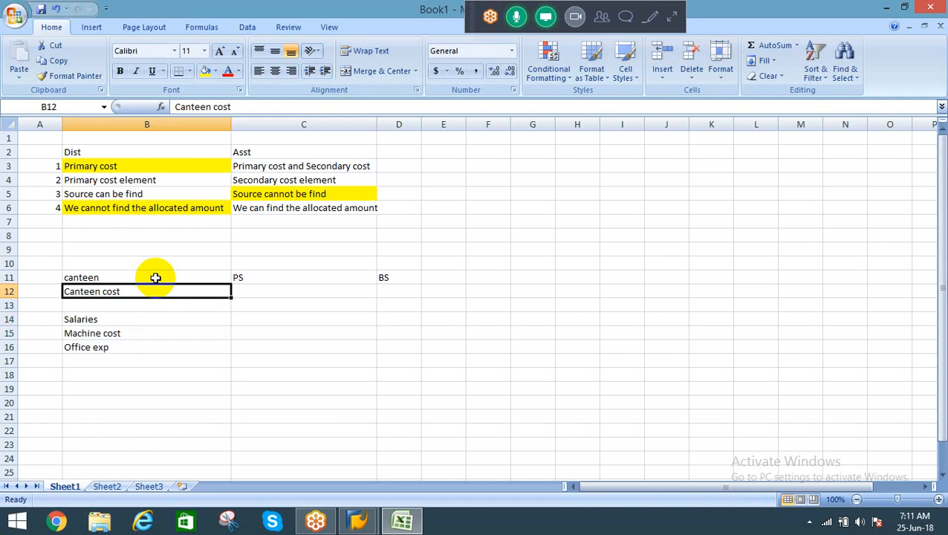
key("Right")
key("Right")
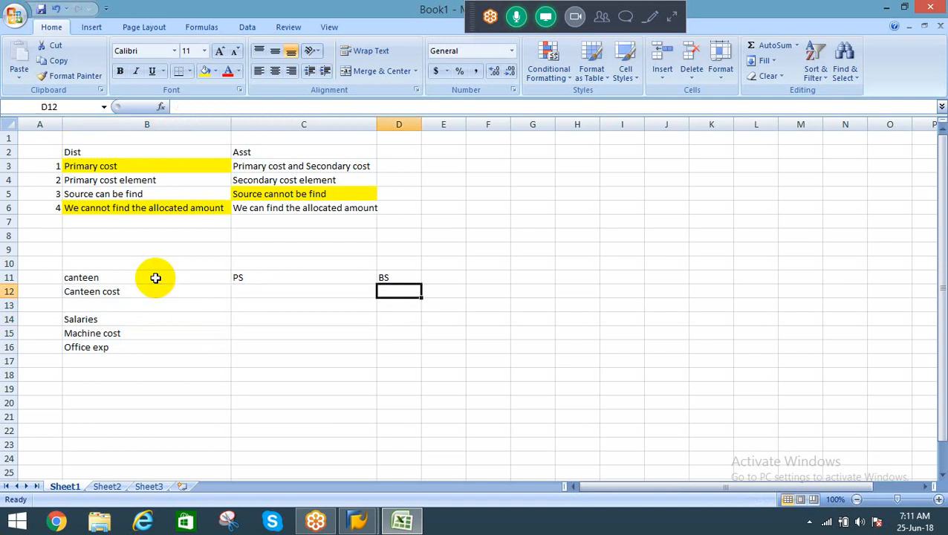
key("Left")
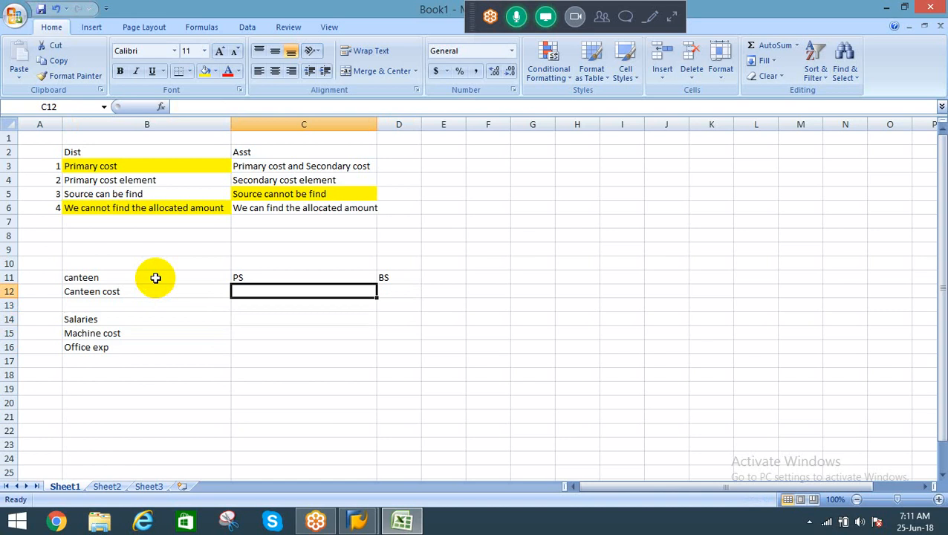
key("Left")
key("Down")
key("Down")
key("shift+Down")
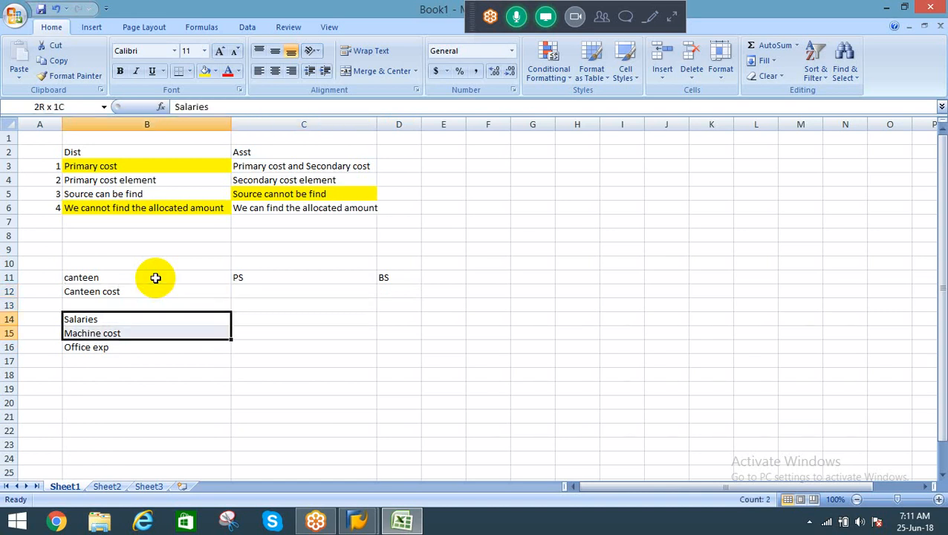
key("shift+Down")
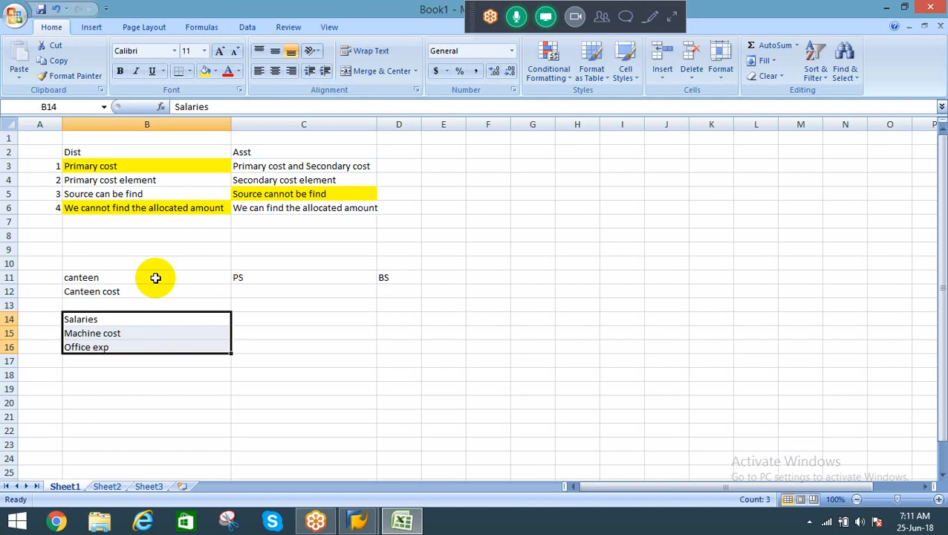
Step: Compare the Salaries, Machine cost and Office exp items with the Canteen cost row across the PS and BS columns
key("Up")
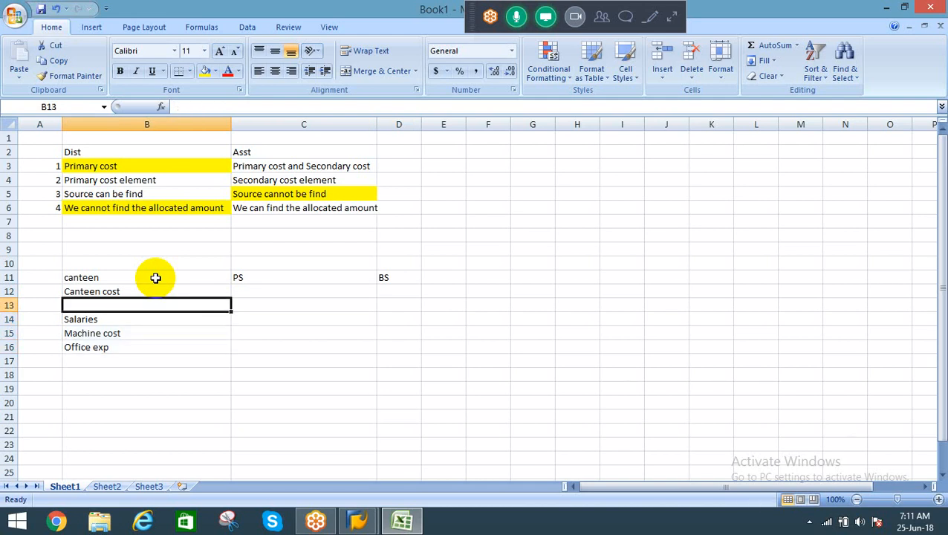
key("Down")
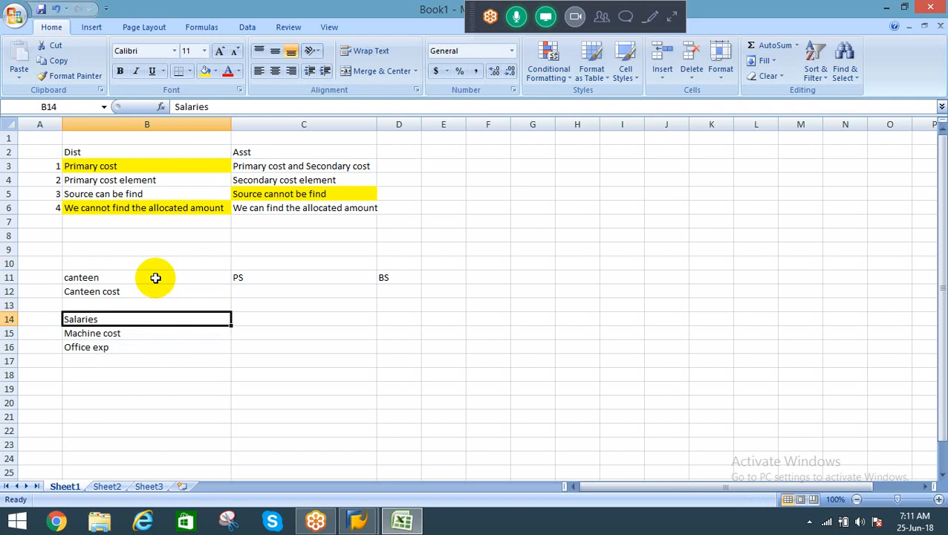
key("Down")
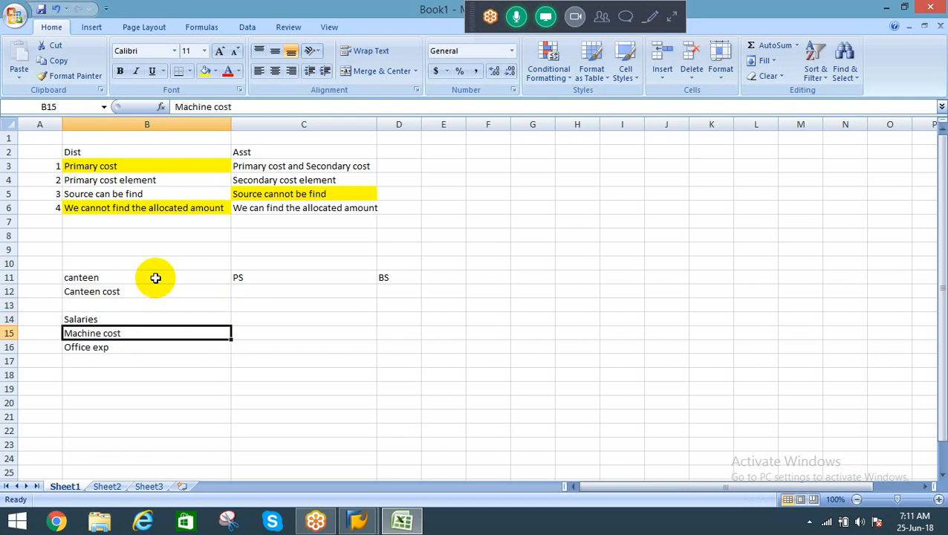
key("Down")
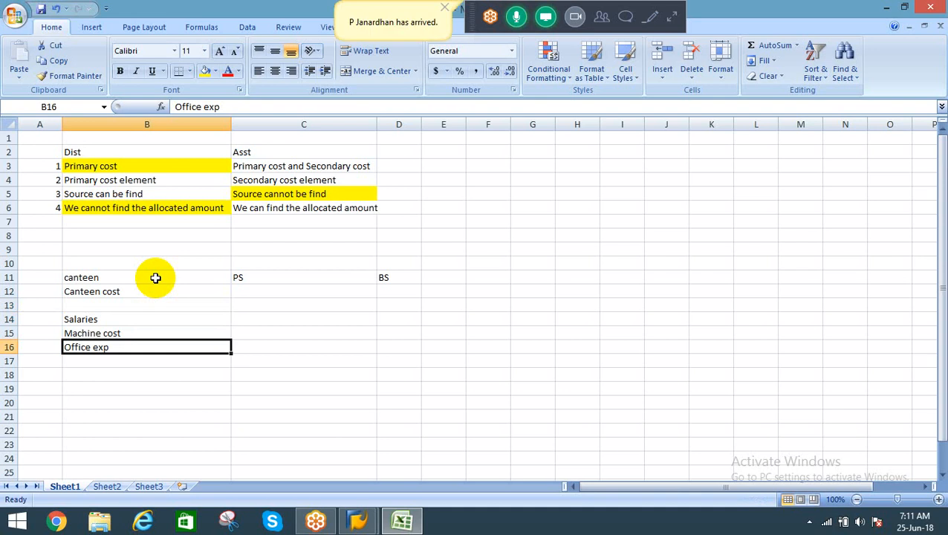
key("Right")
key("Left")
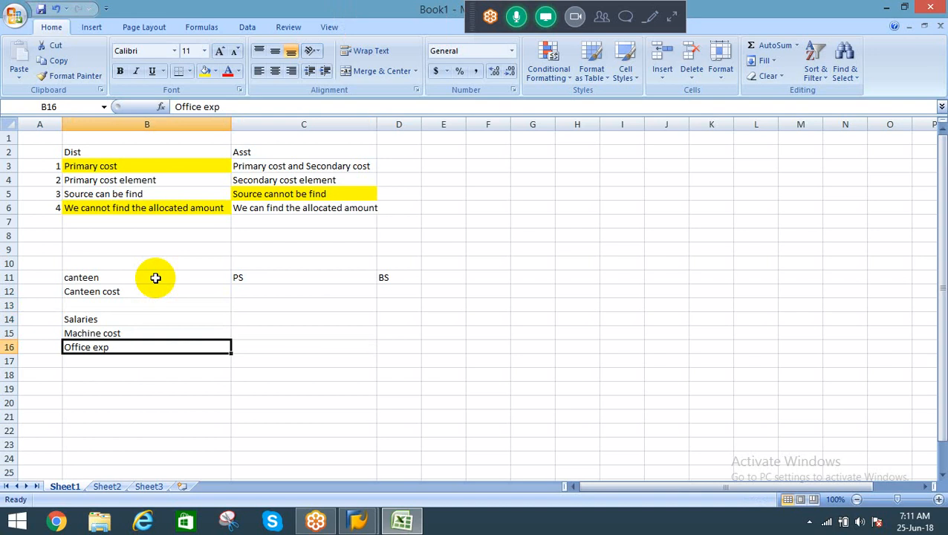
key("Right")
key("Right")
key("Up")
key("Up")
key("Up")
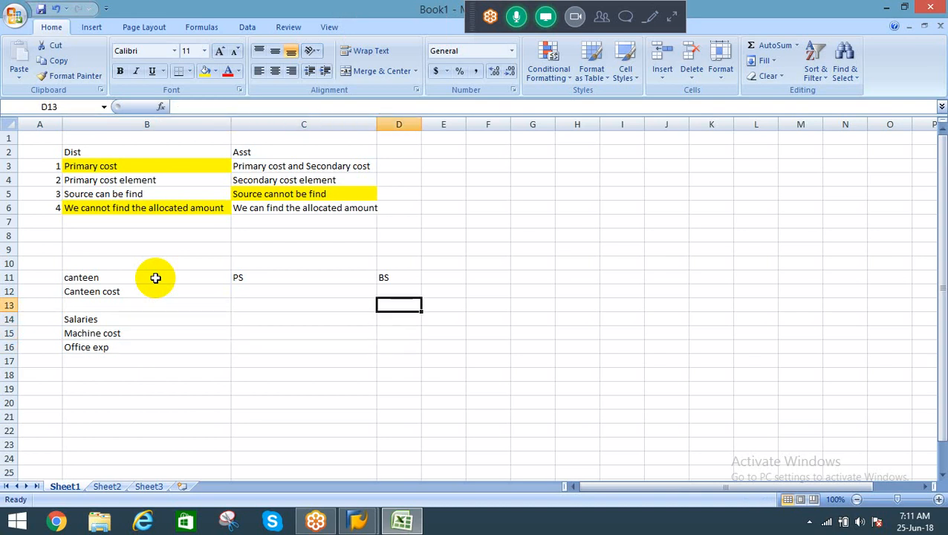
key("Up")
key("Left")
key("Left")
key("Left")
key("Right")
key("Right")
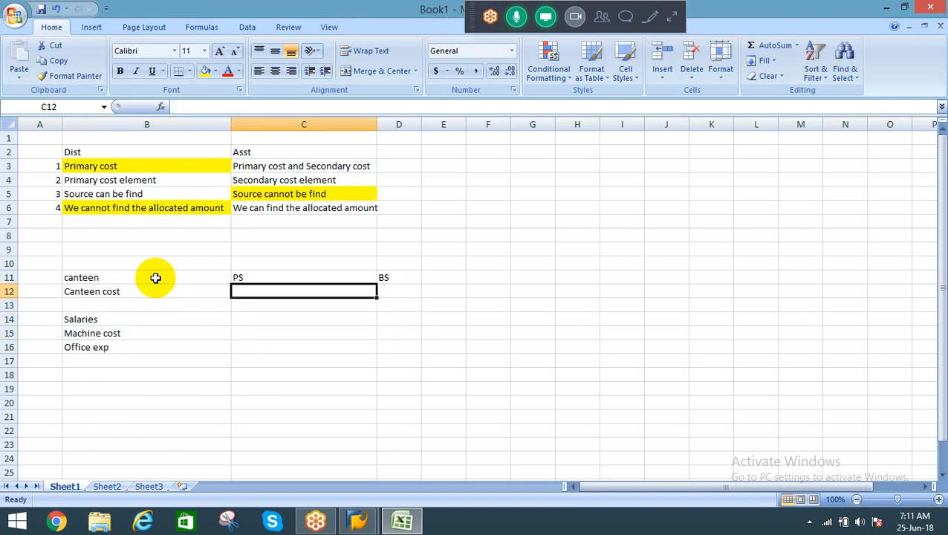
key("Left")
key("Down")
key("Down")
key("shift+Down")
key("shift+Down")
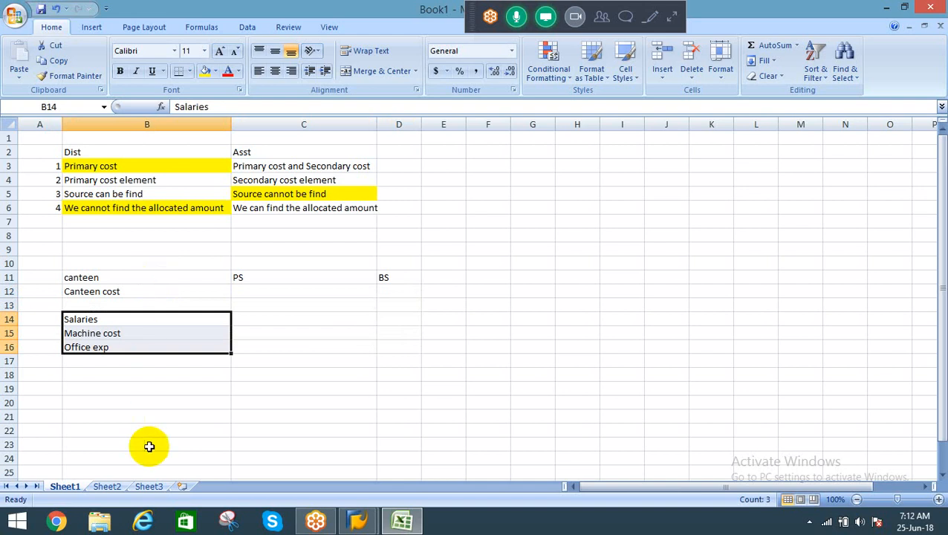
Step: View the Display IMG window in SAP, and return to the Canteen cost entry in cell B12 of the Excel workbook
left_click(360, 522)
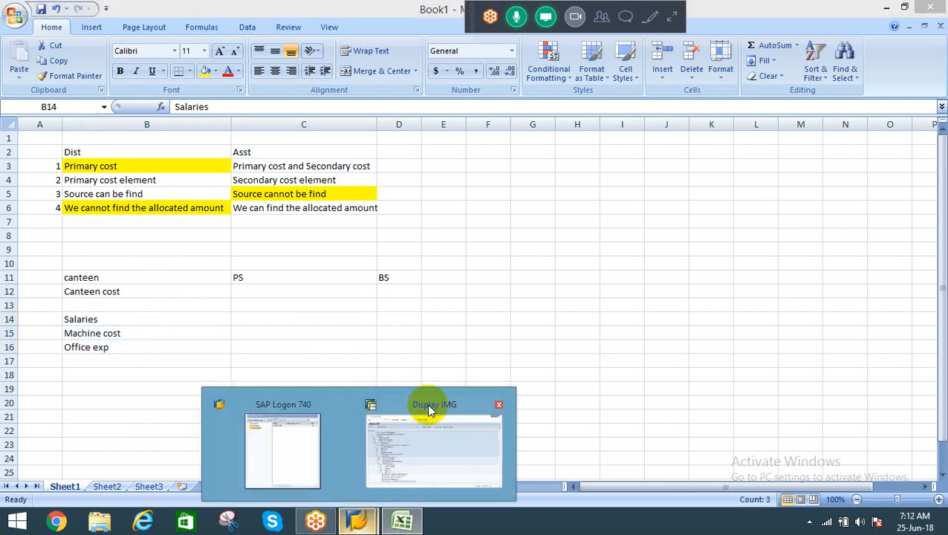
left_click(395, 446)
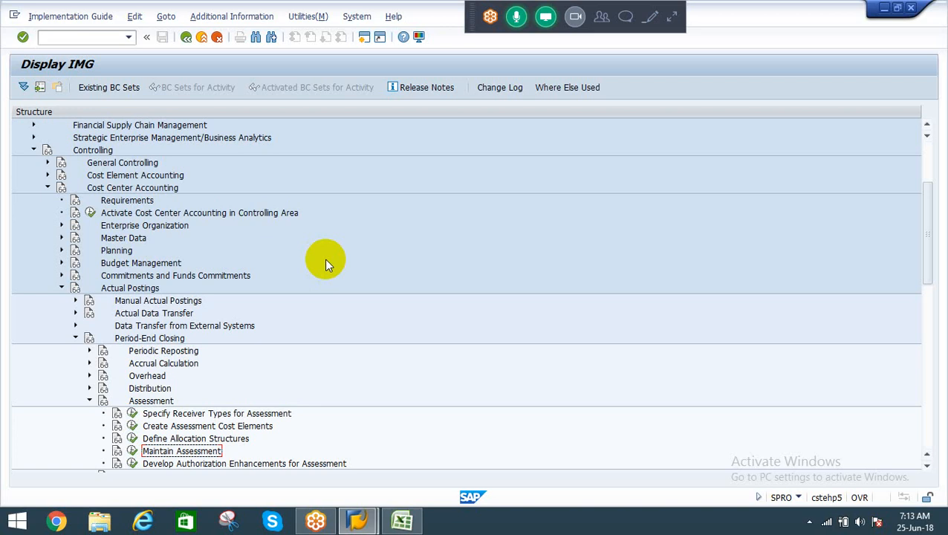
left_click(402, 520)
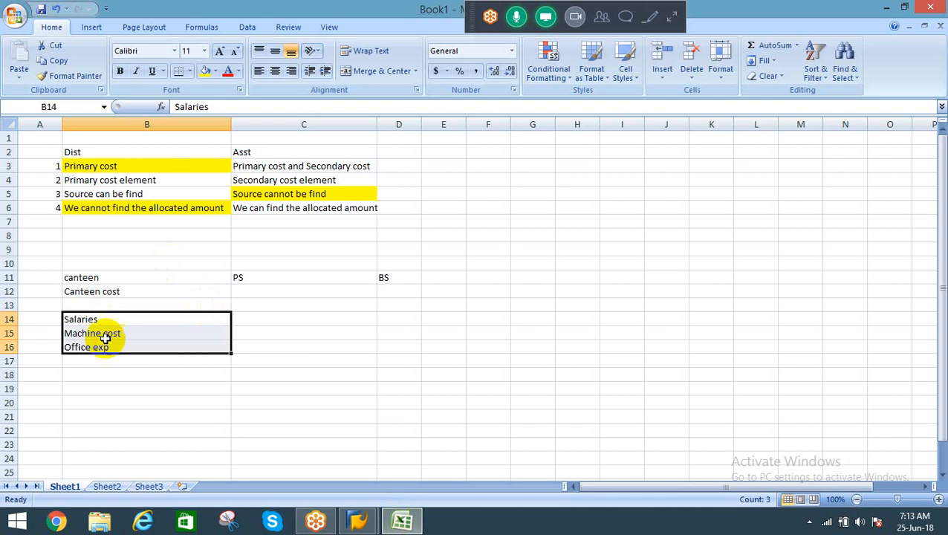
left_click(88, 291)
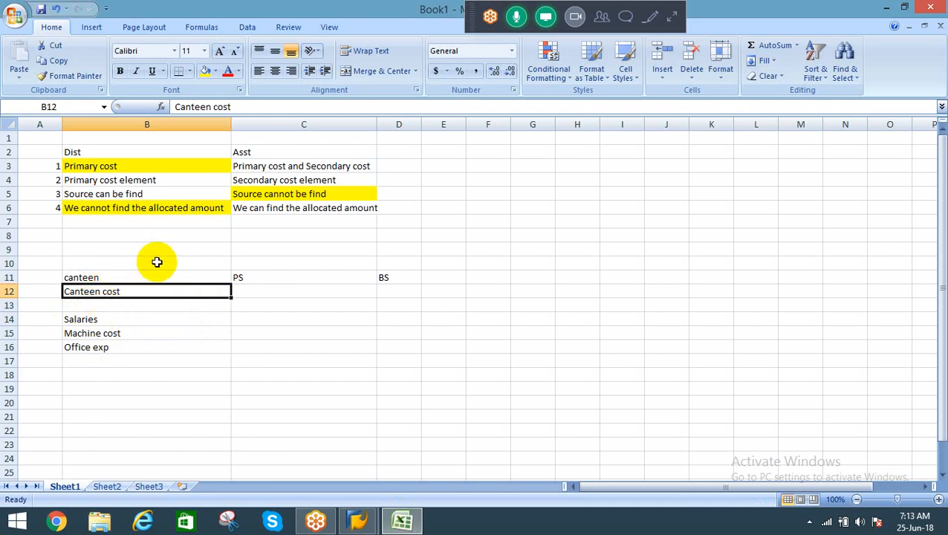
Step: Switch to the SAP Display IMG window and open the Define Allocation Structures activity under Assessment
left_click(887, 8)
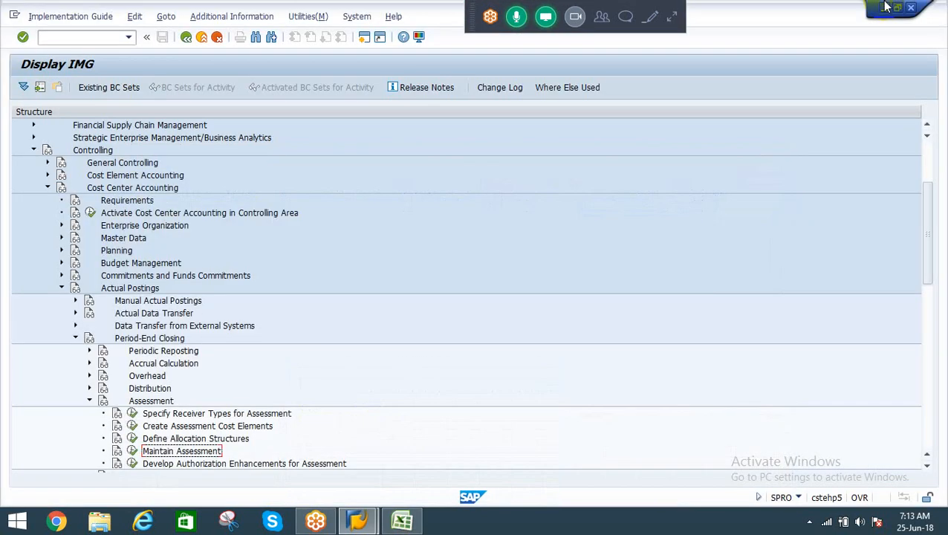
left_click(173, 439)
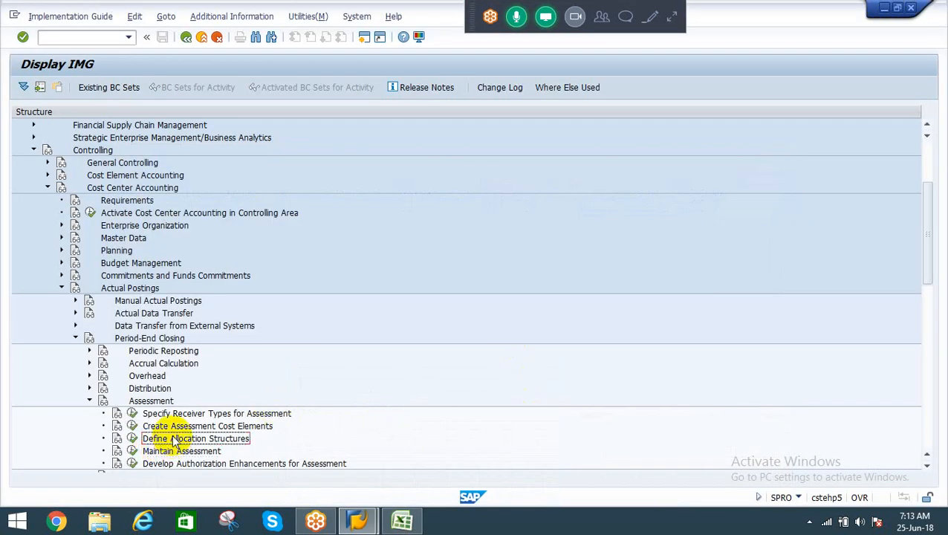
left_click(133, 440)
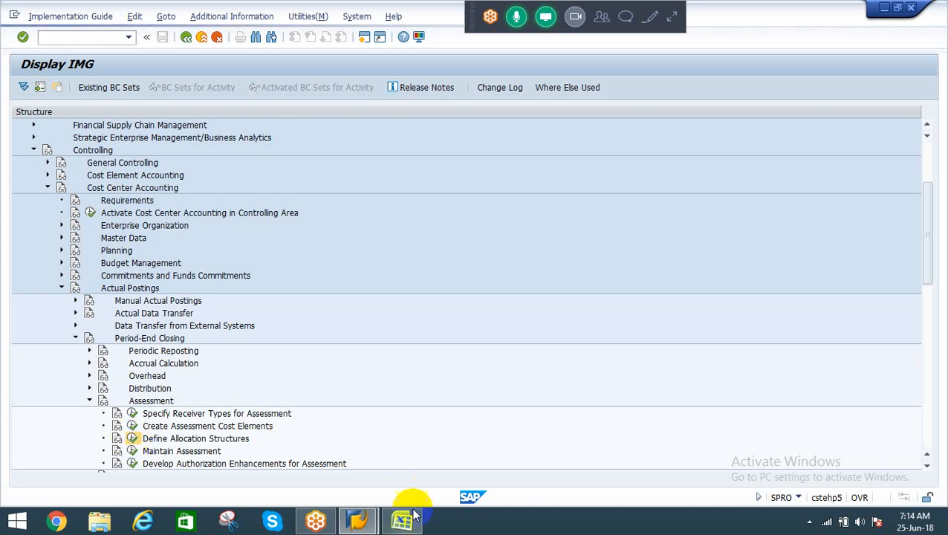
Step: Bring up the SAP Logon connection list, choose SAP IDES, and switch back among the open windows
left_click(355, 520)
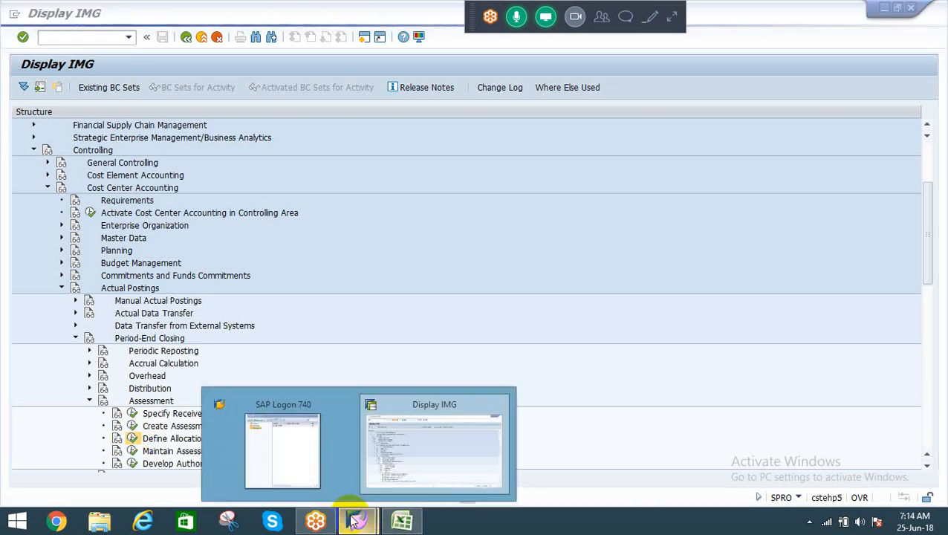
left_click(251, 434)
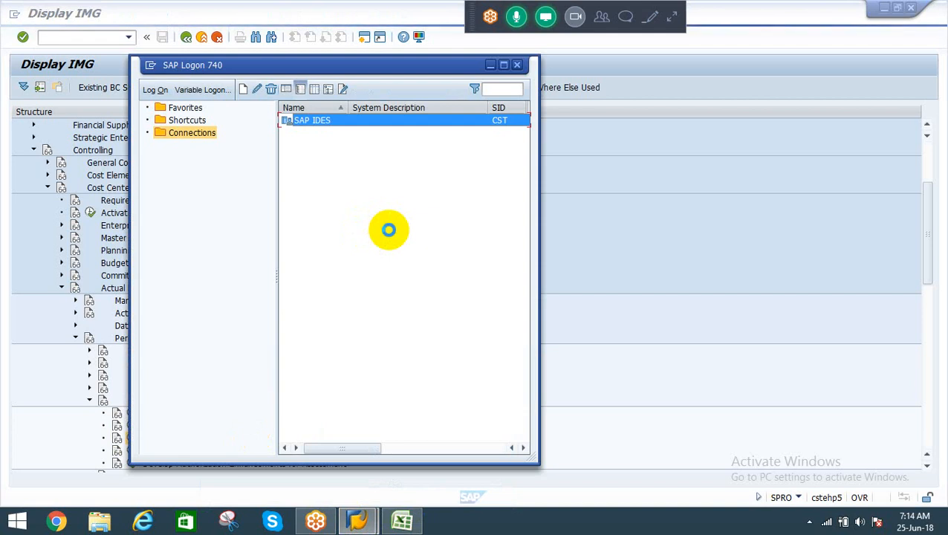
left_click(382, 120)
key("alt+Tab")
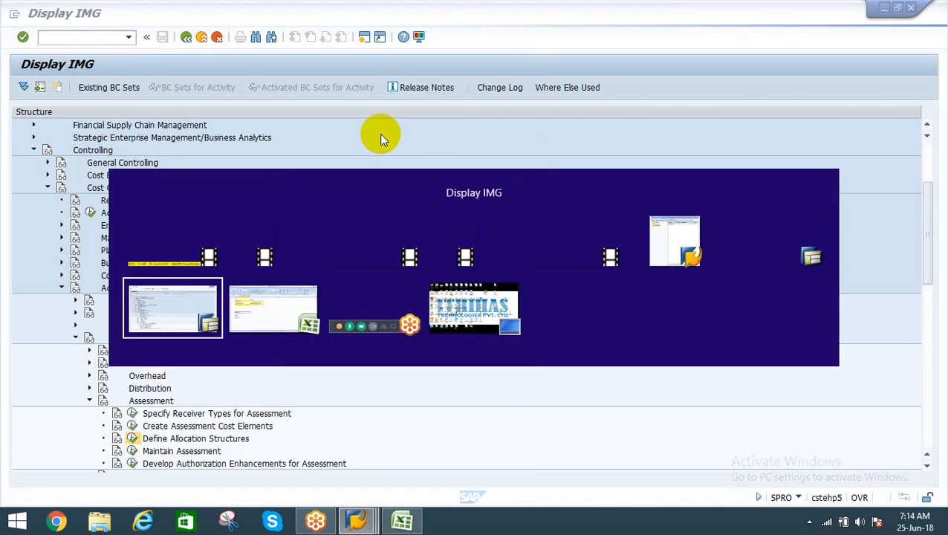
key("alt+Tab")
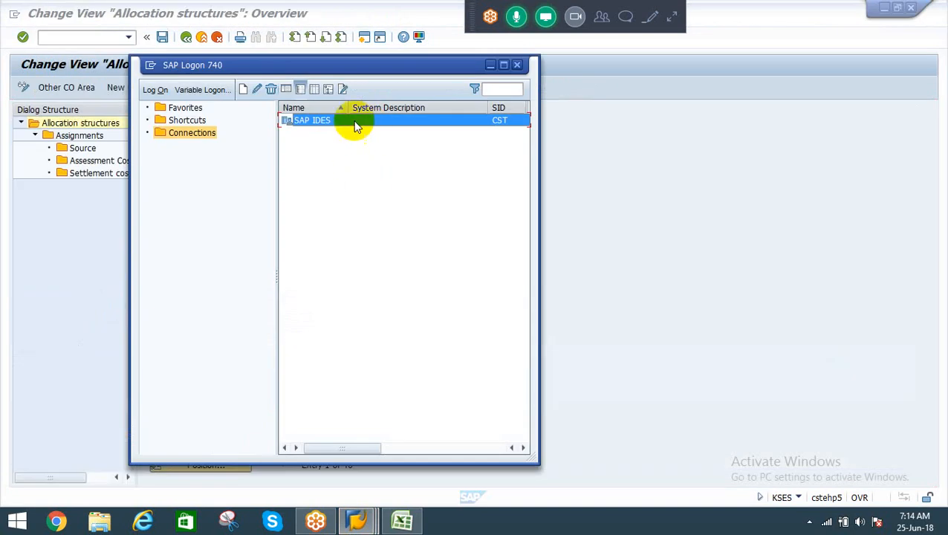
Step: Add a new entry in the Allocation structures view with the code RA
left_click(72, 173)
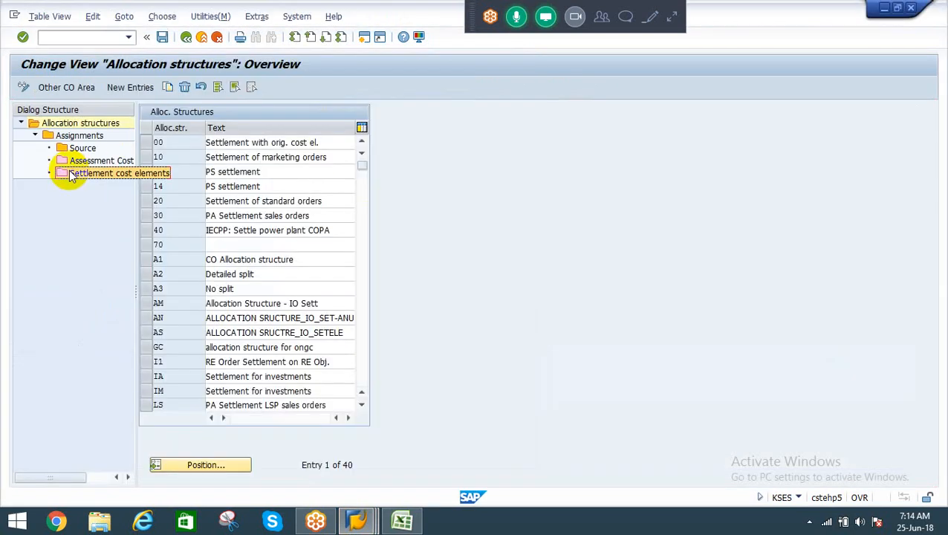
left_click(83, 125)
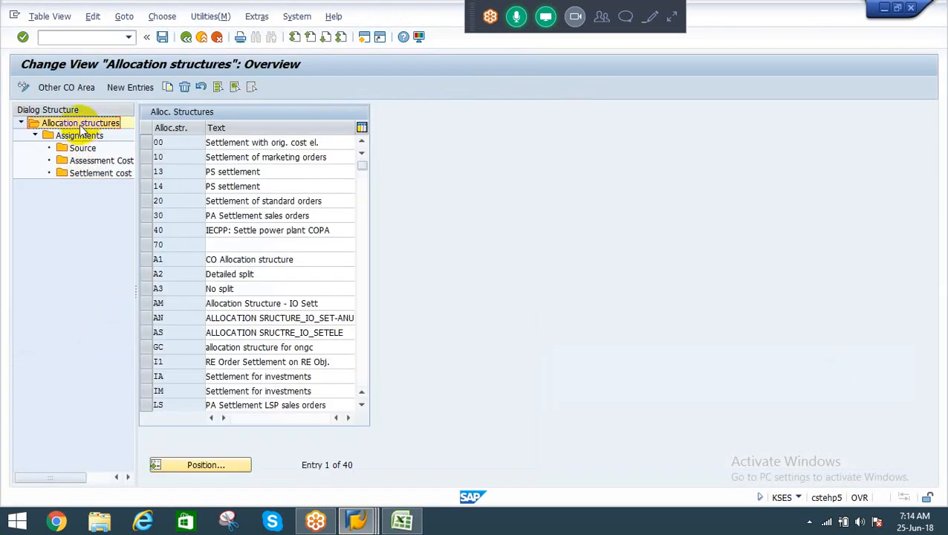
left_click(130, 88)
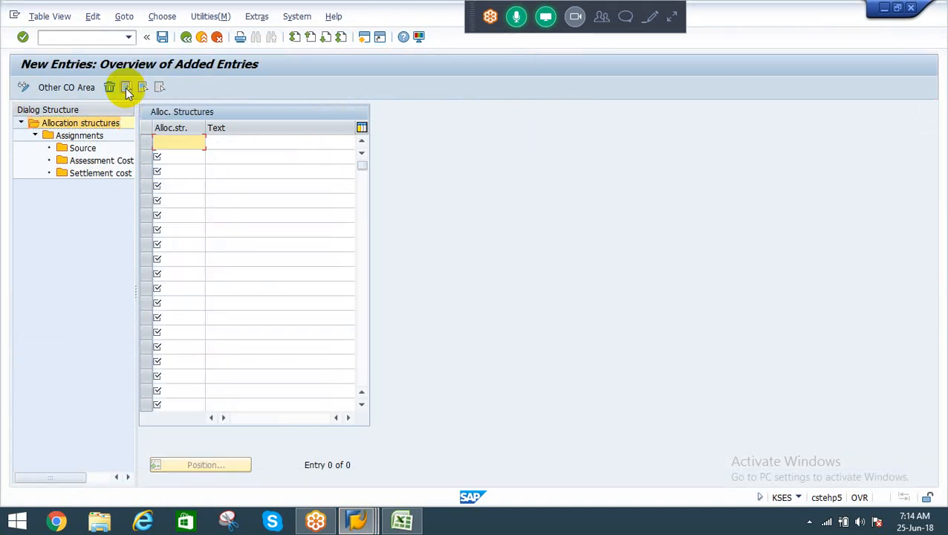
left_click(174, 143)
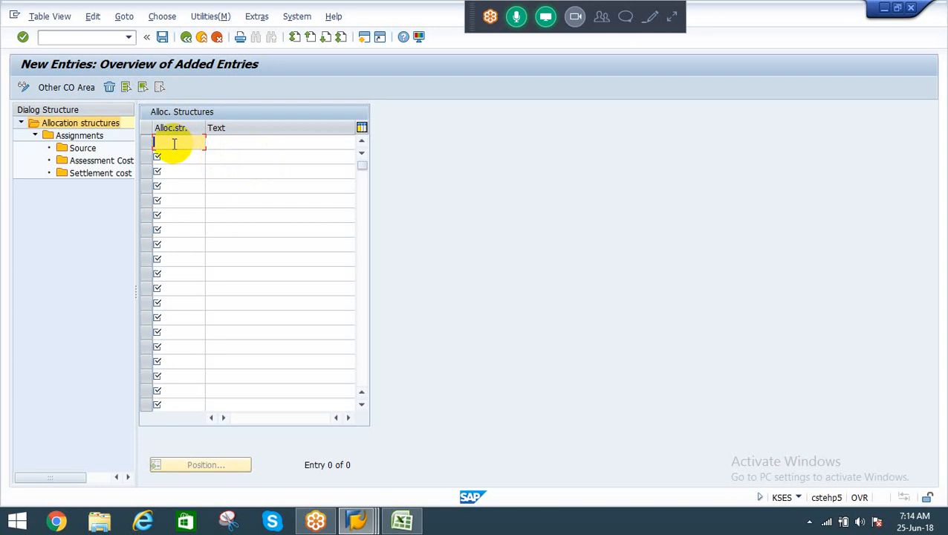
type("RA")
key("Tab")
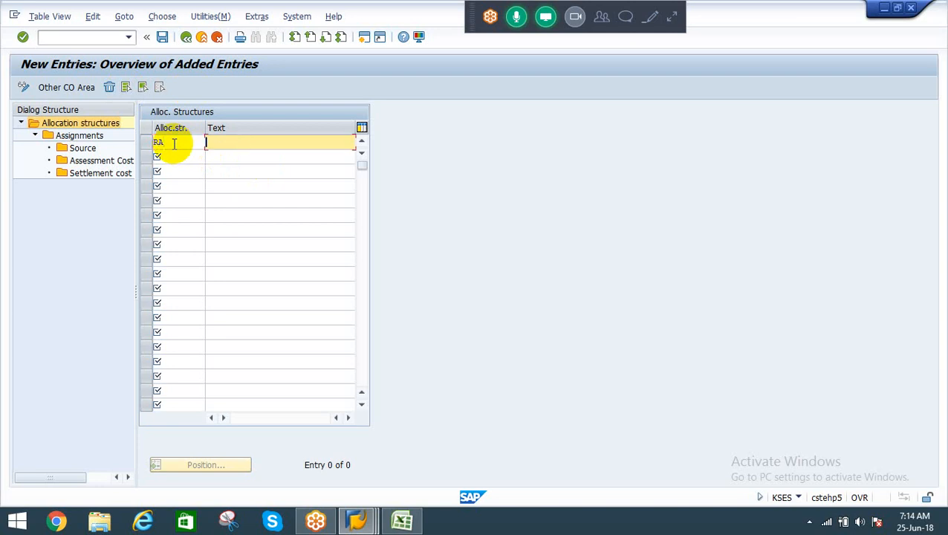
Step: Give structure RA the text "Allocation Structure - Asst -", based on the suggested allocation structure description
type("Allo")
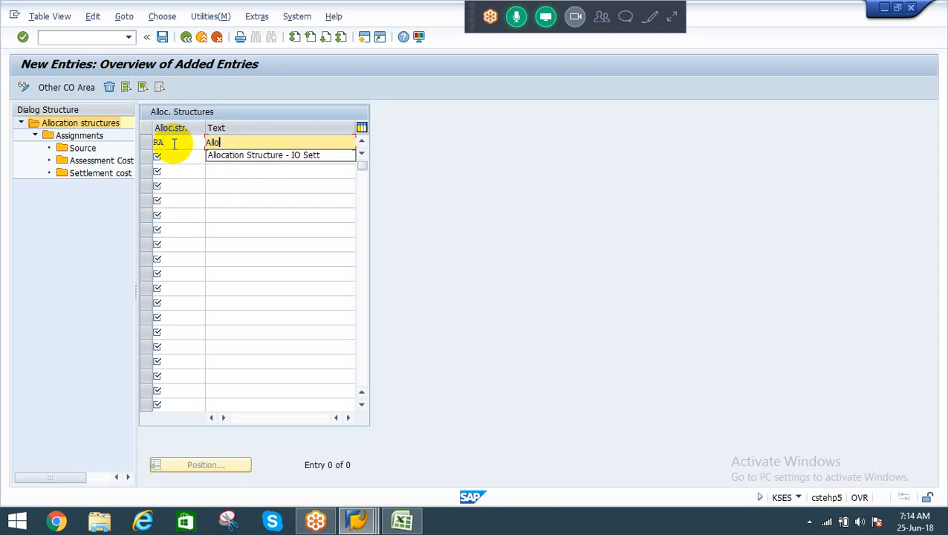
type("ca")
key("Down")
key("Return")
key("ctrl+shift+Left")
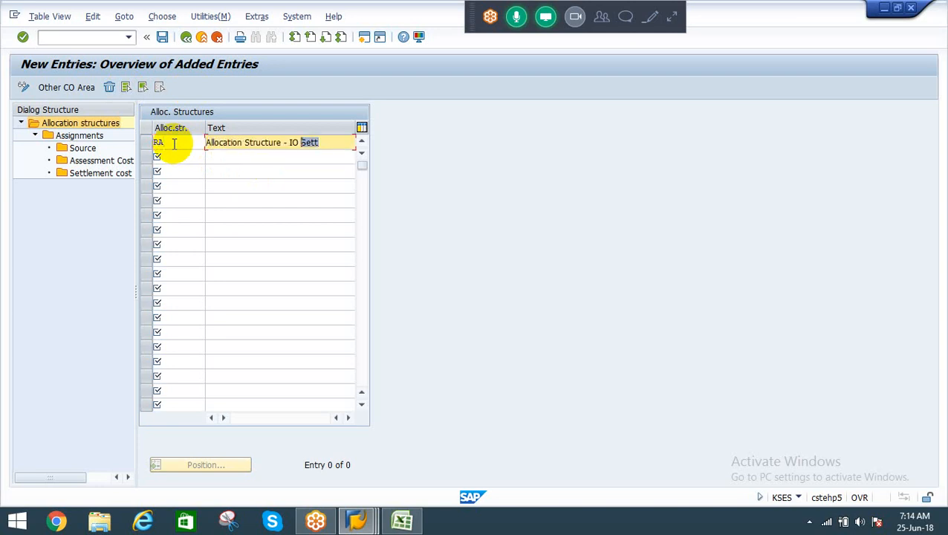
key("ctrl+shift+Left")
type("Assessm")
key("BackSpace")
key("BackSpace")
key("BackSpace")
type("mt")
key("BackSpace")
key("BackSpace")
key("BackSpace")
key("BackSpace")
key("BackSpace")
key("BackSpace")
key("BackSpace")
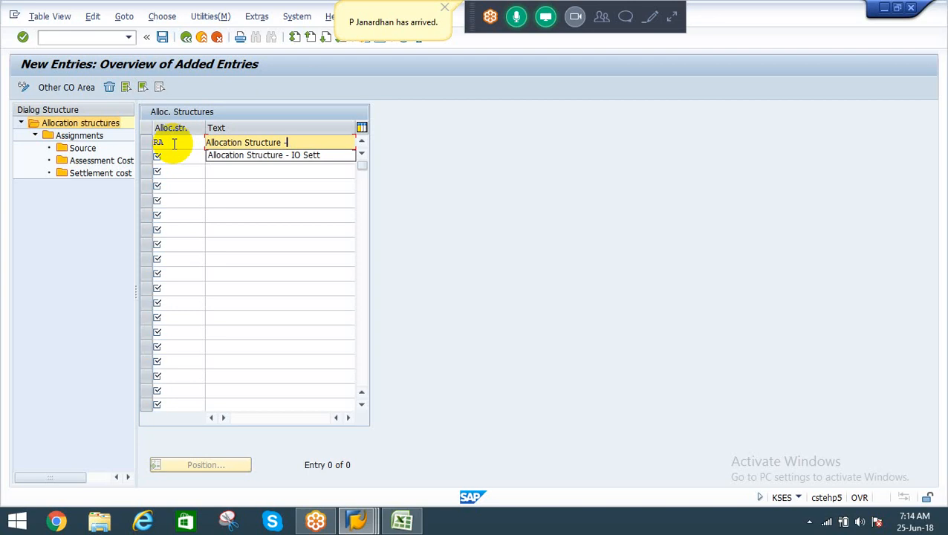
type("Ass")
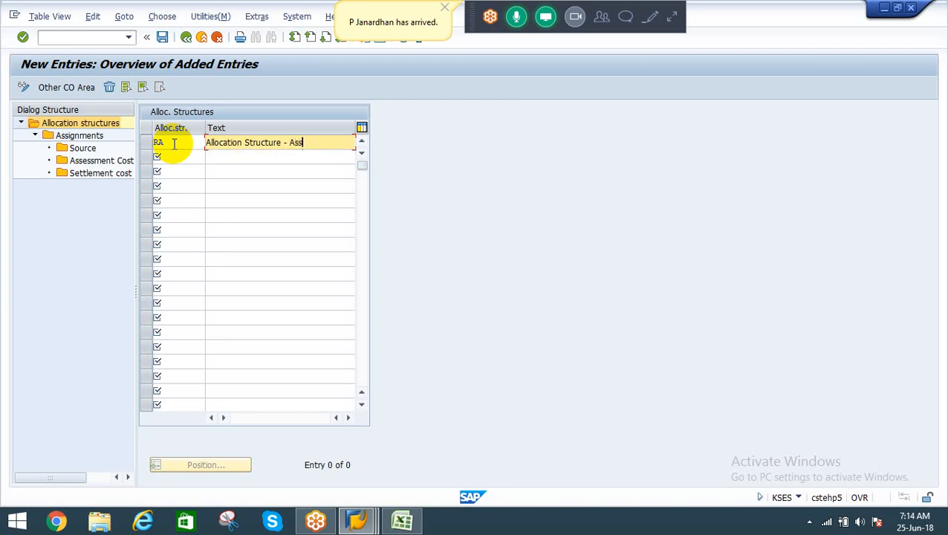
type("t -")
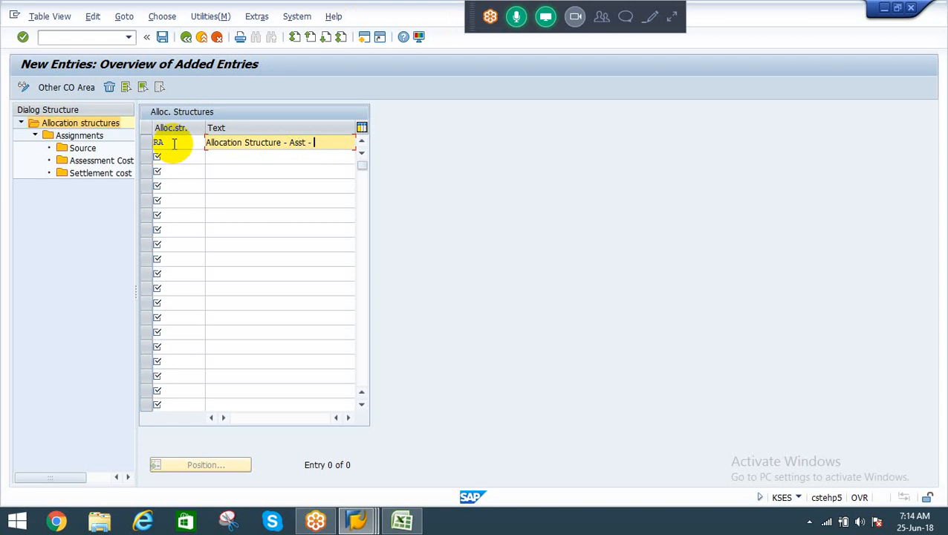
Step: Remove the spaces from RA's text and append RECO so that it reads "AllocationStructure-Asst-RECO"
key("Left")
key("Left")
key("Left")
key("Left")
key("Left")
key("Left")
key("Left")
key("Left")
key("Left")
key("BackSpace")
key("Right")
key("Right")
key("BackSpace")
key("Left")
key("Left")
key("Left")
key("Left")
key("Left")
key("Left")
key("Left")
key("Left")
key("Left")
key("Left")
key("BackSpace")
key("Right")
key("Right")
key("Right")
key("Right")
key("Right")
key("Right")
key("Right")
key("Right")
key("Right")
key("Right")
key("Right")
key("Right")
key("Right")
key("Right")
key("Right")
key("Right")
key("Left")
key("BackSpace")
key("Right")
type("RECO")
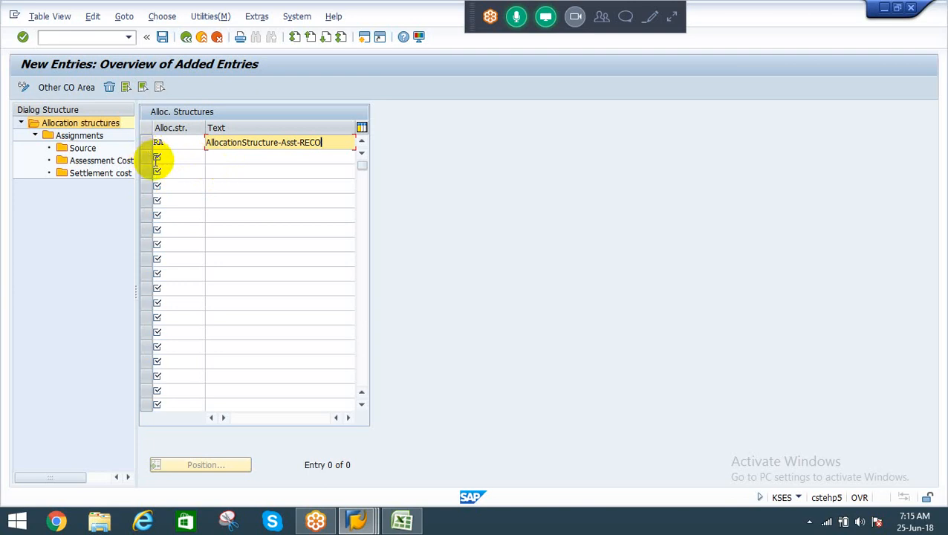
Step: Validate and save the new allocation structure RA
double_click(156, 158)
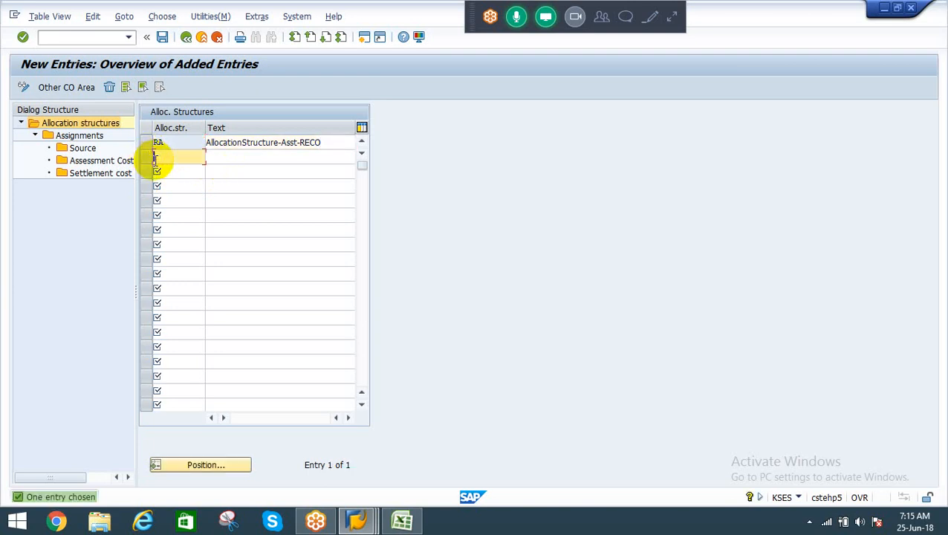
left_click(162, 37)
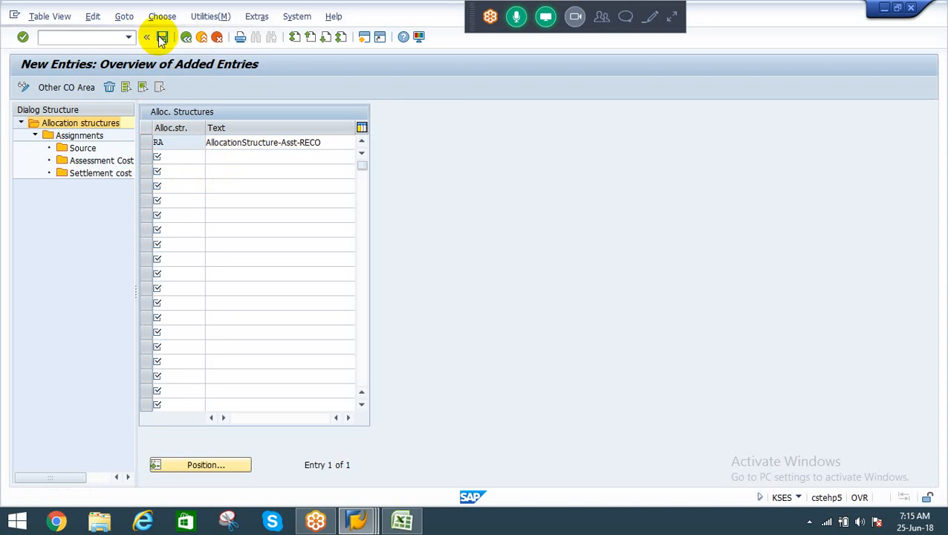
left_click(206, 234)
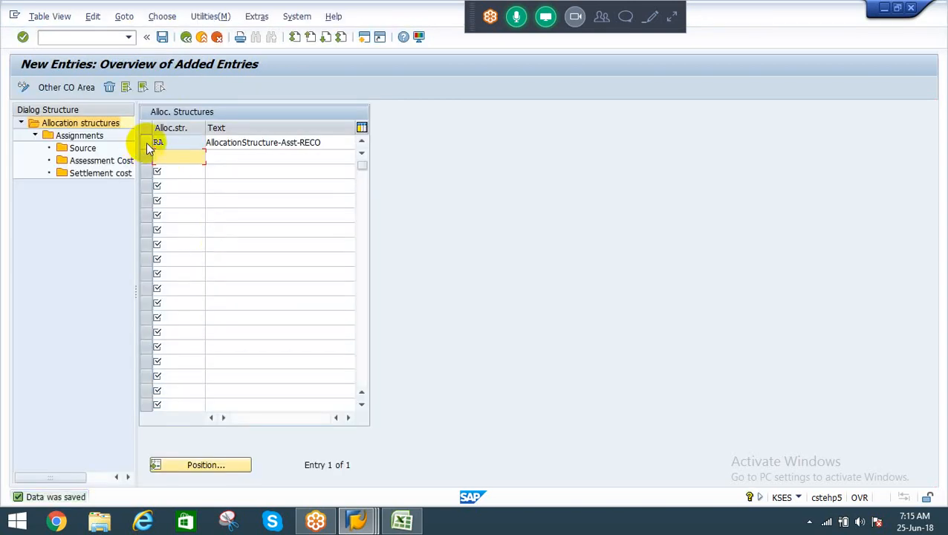
Step: Open the Assignments of structure RA and add new assignment 1 with the text Salaries
left_click(147, 145)
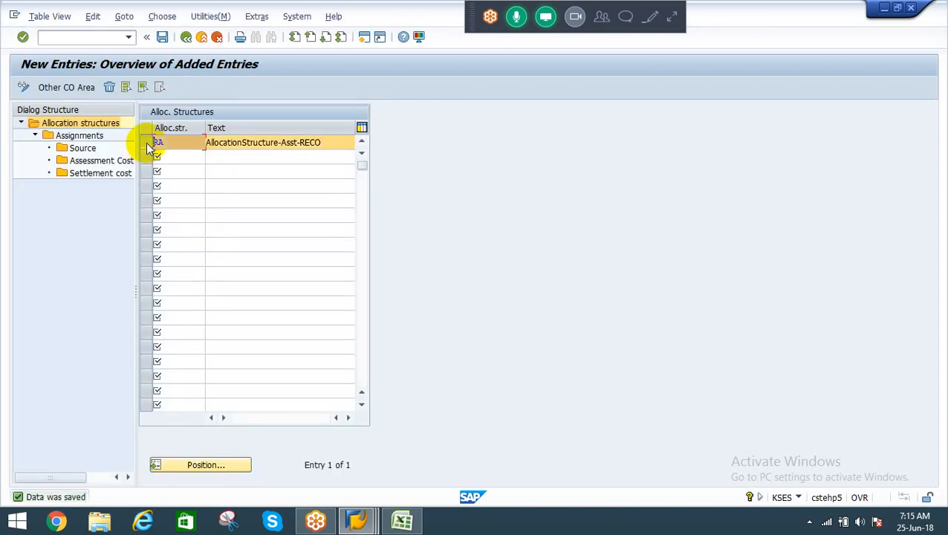
left_click(80, 136)
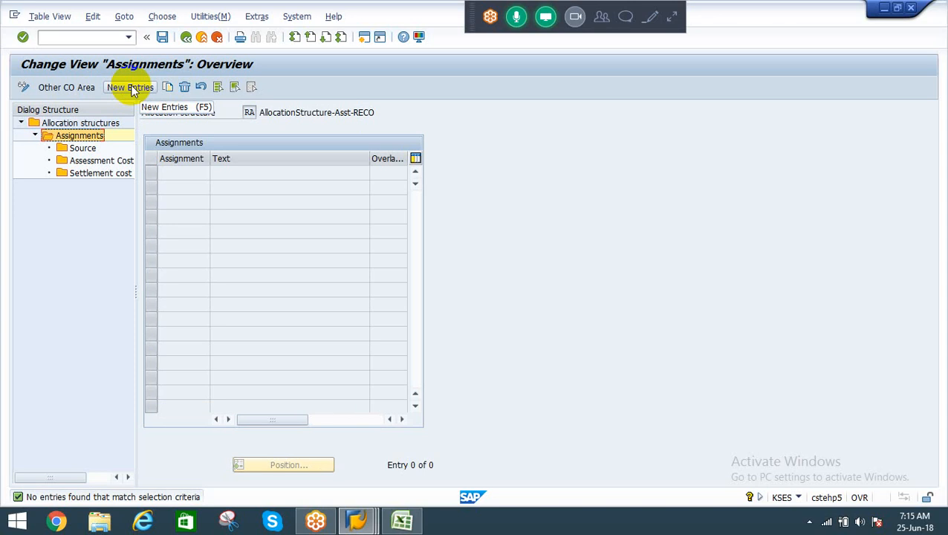
left_click(131, 87)
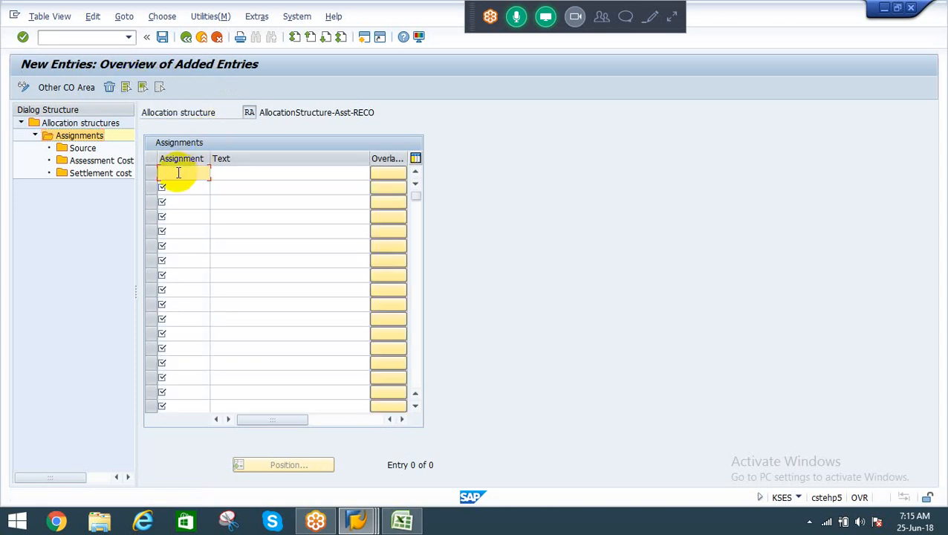
type("1")
key("Tab")
type("Salaries")
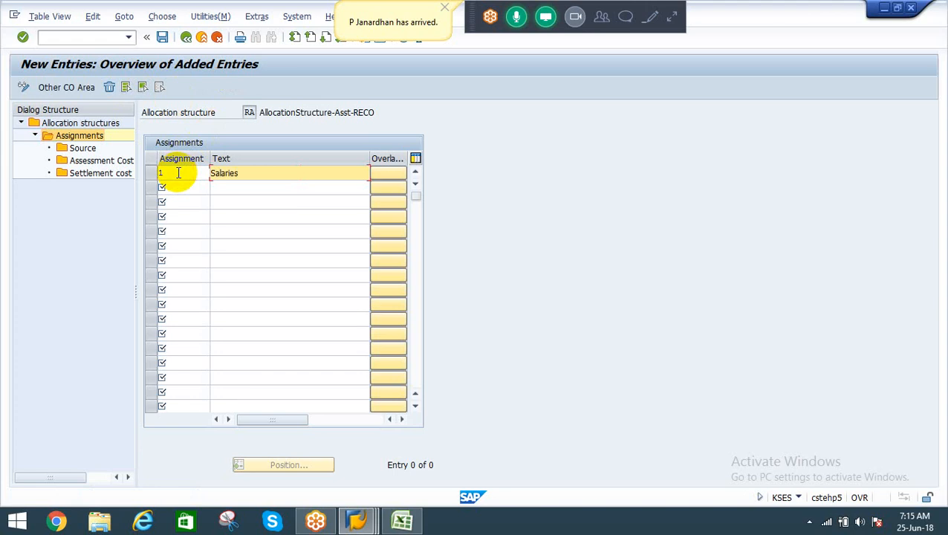
Step: Add assignment 2 with the text Machine cost and assignment 3 with the text Office exp
key("Down")
key("shift+Tab")
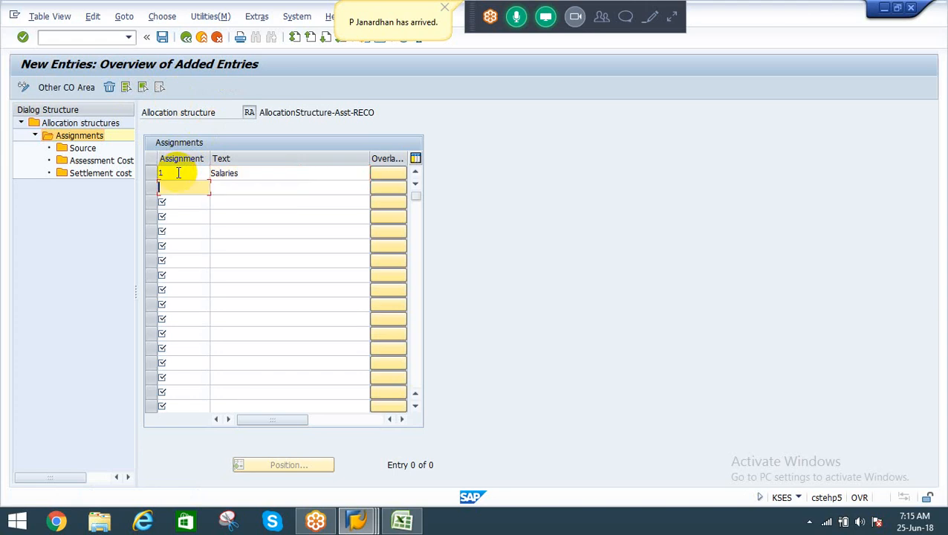
type("2")
key("Tab")
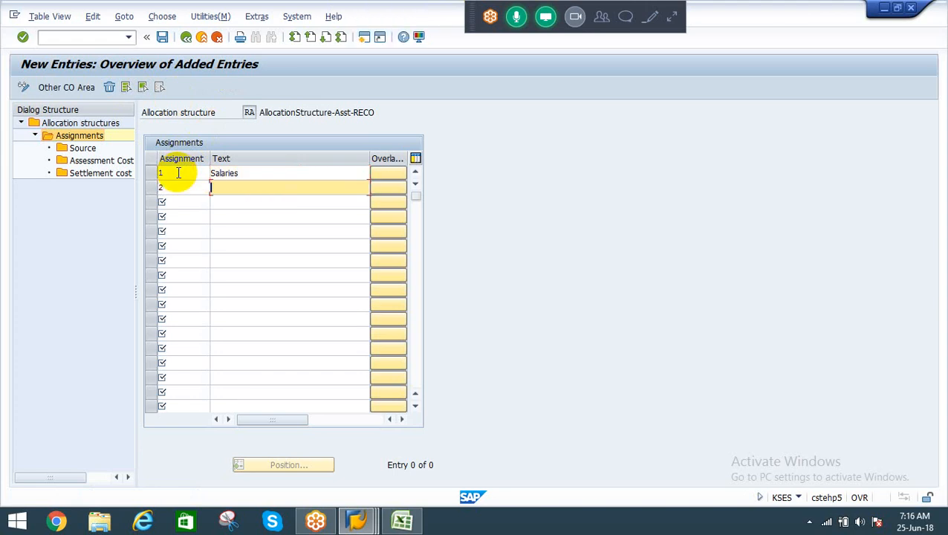
type("Machine cost")
key("Down")
key("shift+Tab")
type("3")
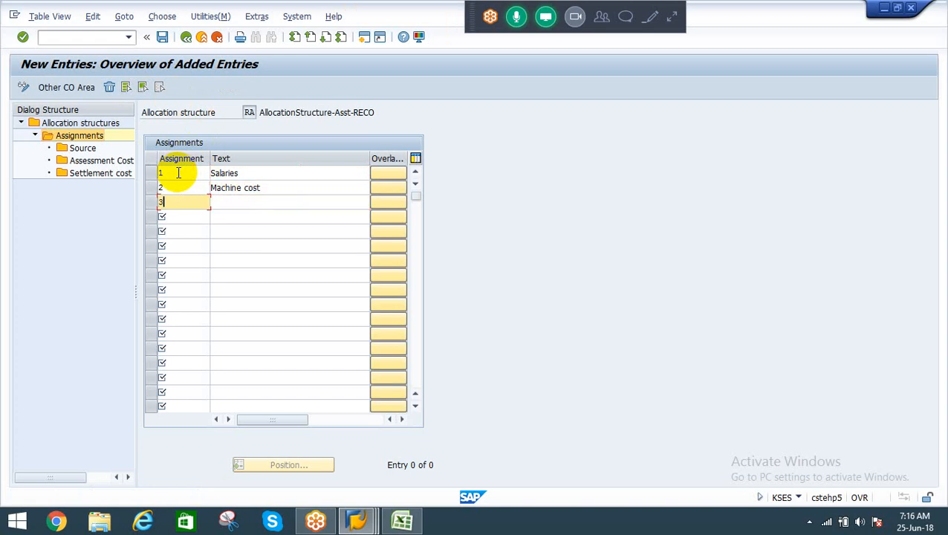
key("Tab")
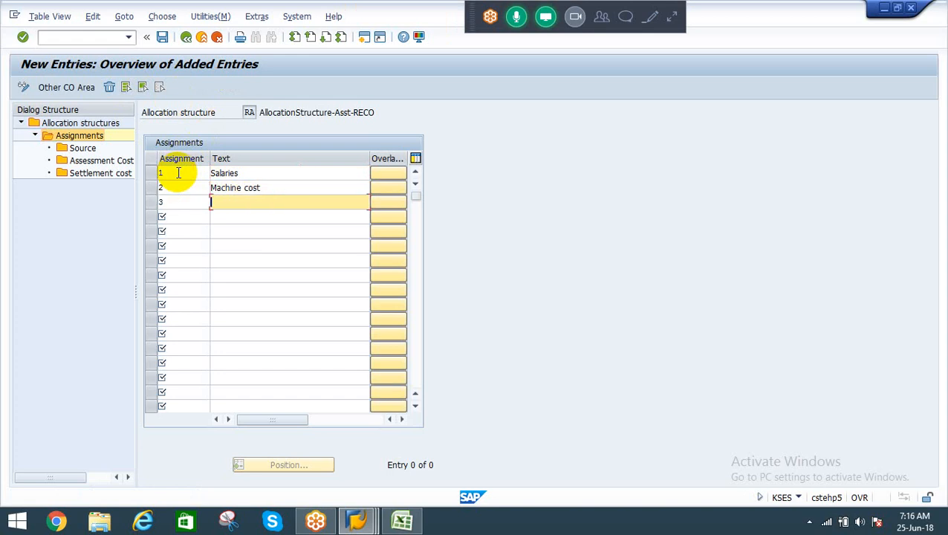
type("Office exp")
Step: Add assignment 4 with the suggested text Other overhead cost
key("Down")
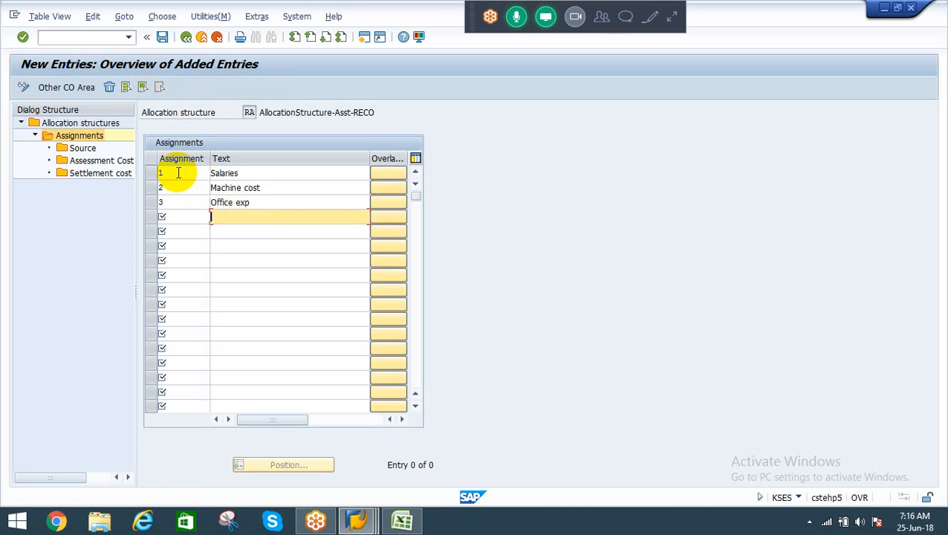
key("Left")
type("4")
key("Tab")
type("Other")
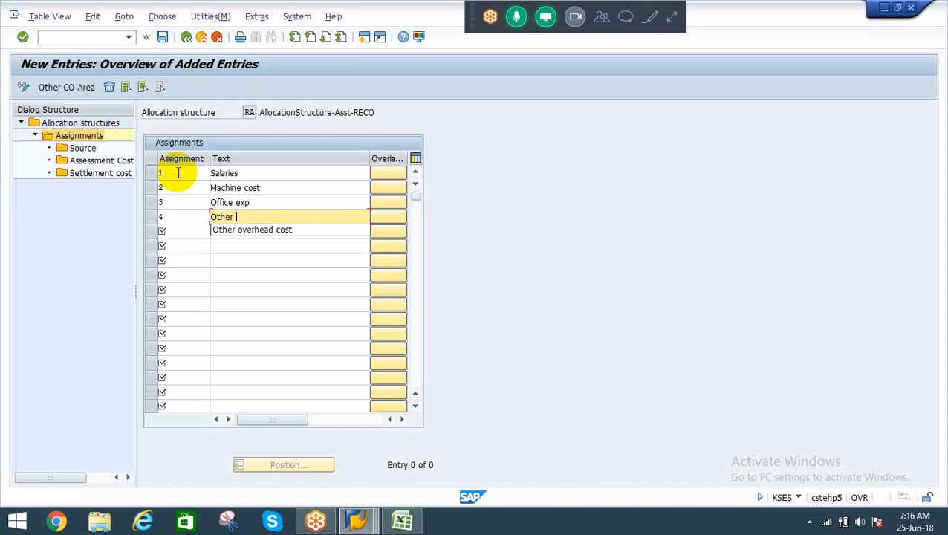
key("Down")
key("Return")
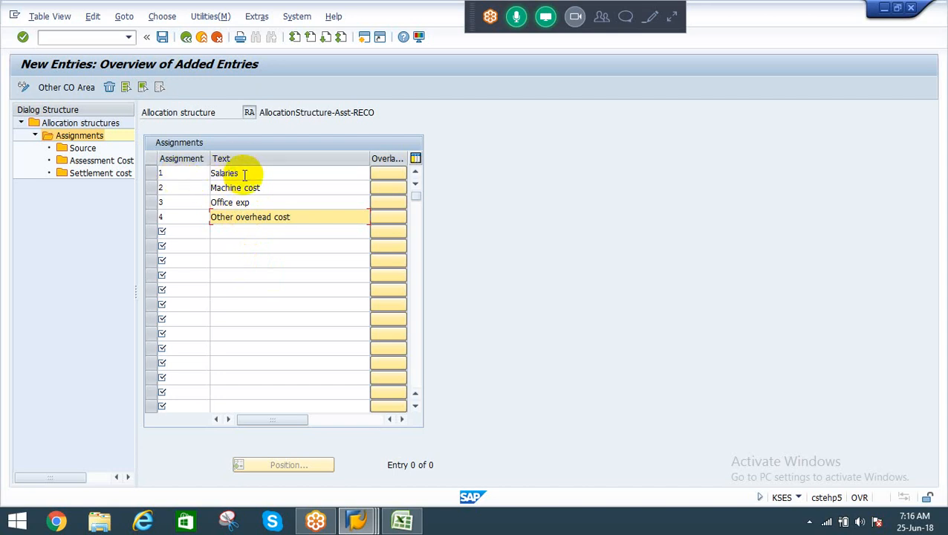
Step: Go through the four assignment texts one by one and validate the new entries
left_click_drag(244, 176, 200, 174)
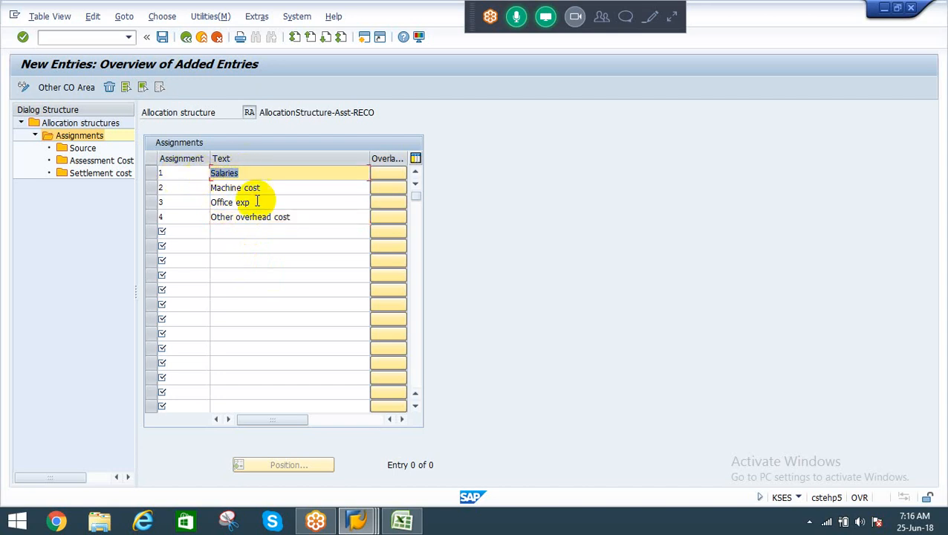
left_click_drag(275, 186, 192, 182)
left_click_drag(248, 205, 174, 206)
left_click_drag(313, 220, 194, 193)
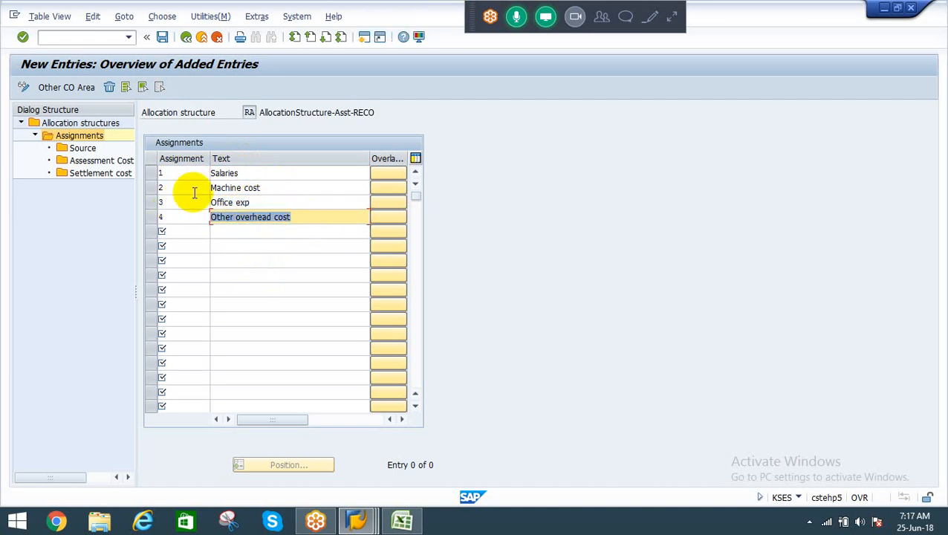
key("Return")
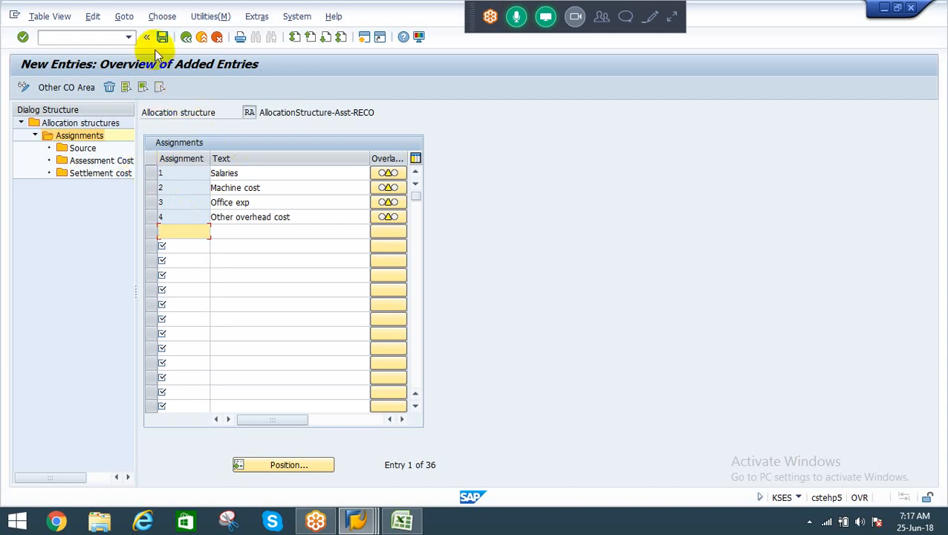
Step: Open the Source details of assignment 1, Salaries, in allocation structure RA
left_click(152, 175)
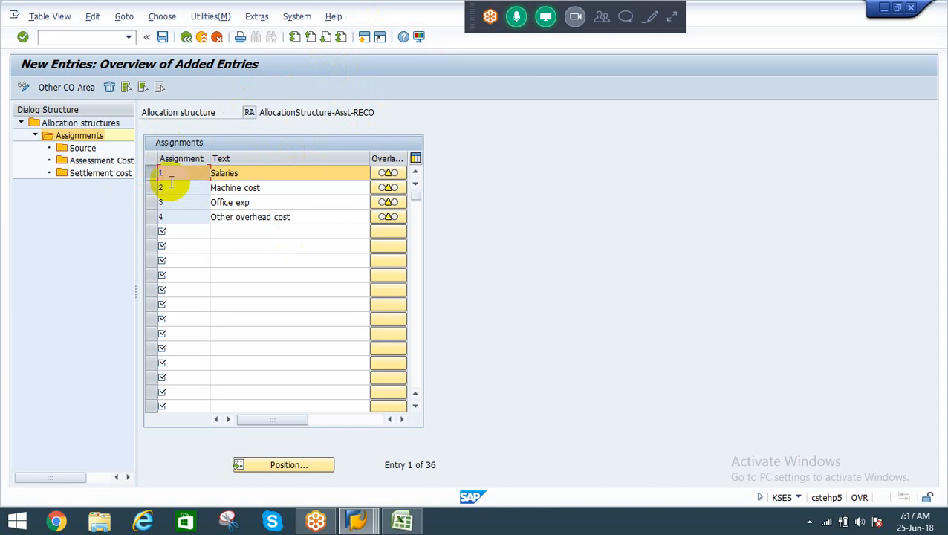
double_click(79, 153)
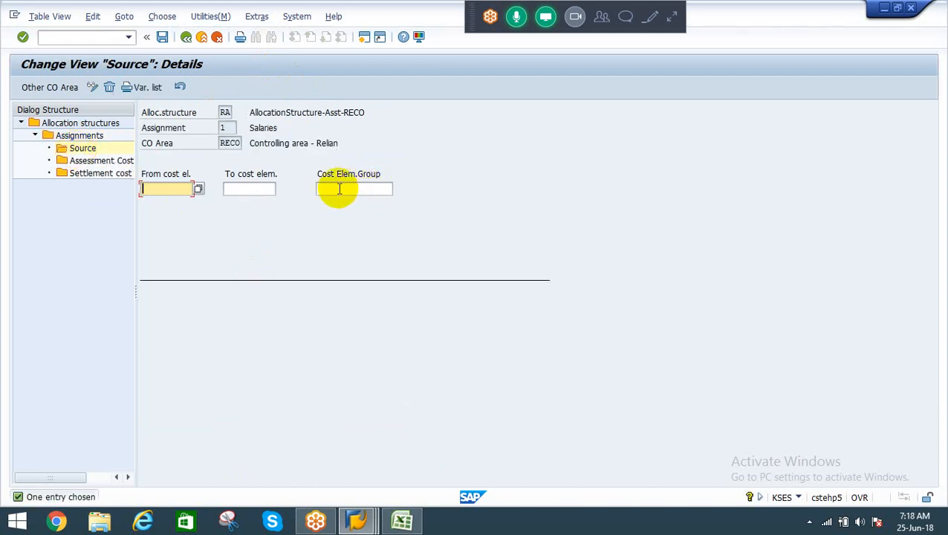
left_click(342, 190)
left_click(399, 188)
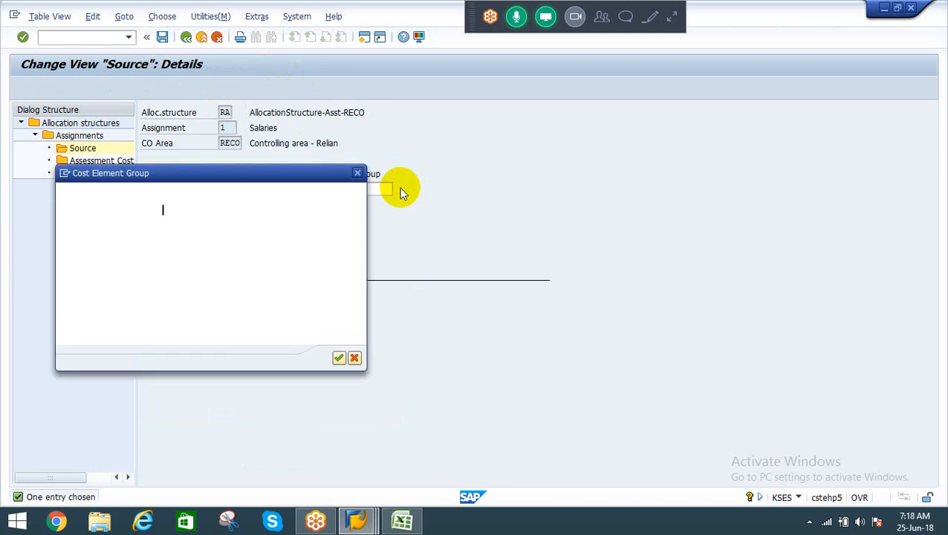
key("Return")
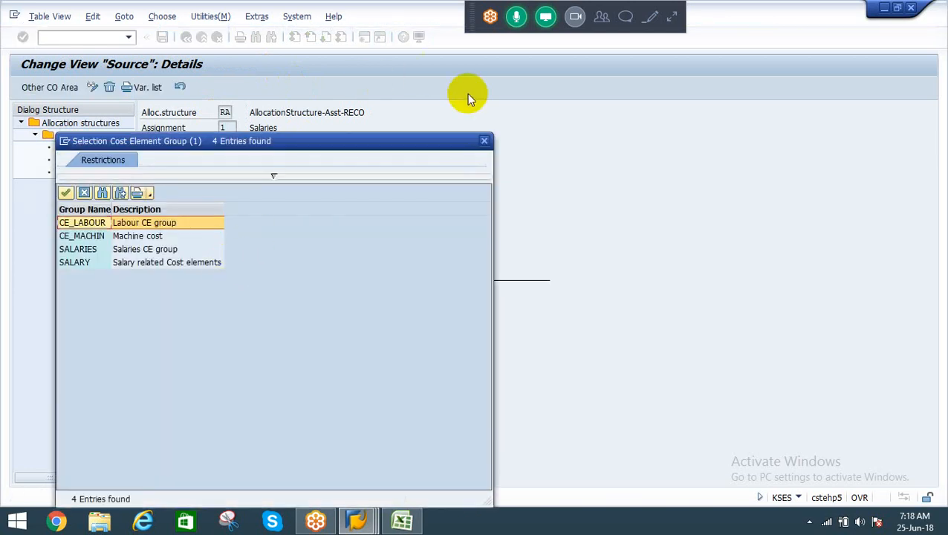
left_click(484, 141)
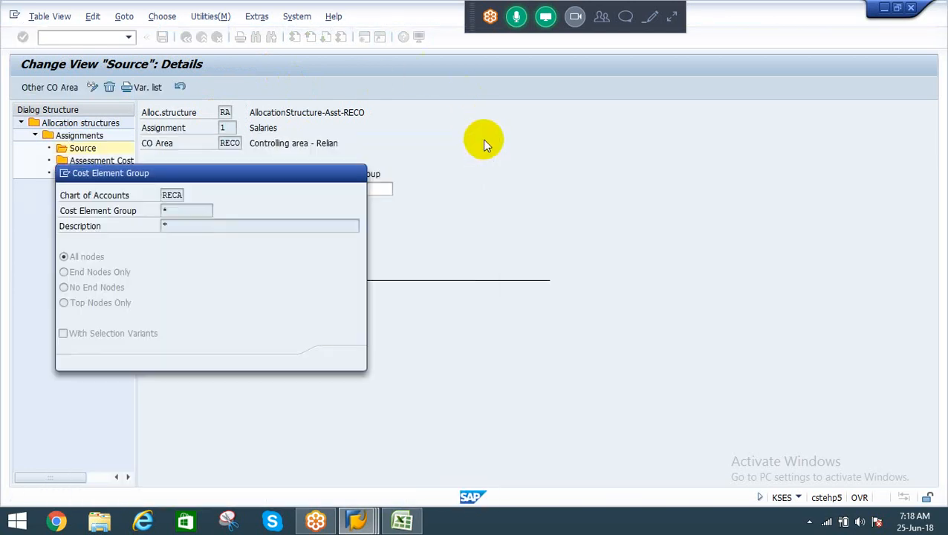
left_click(357, 173)
left_click(176, 188)
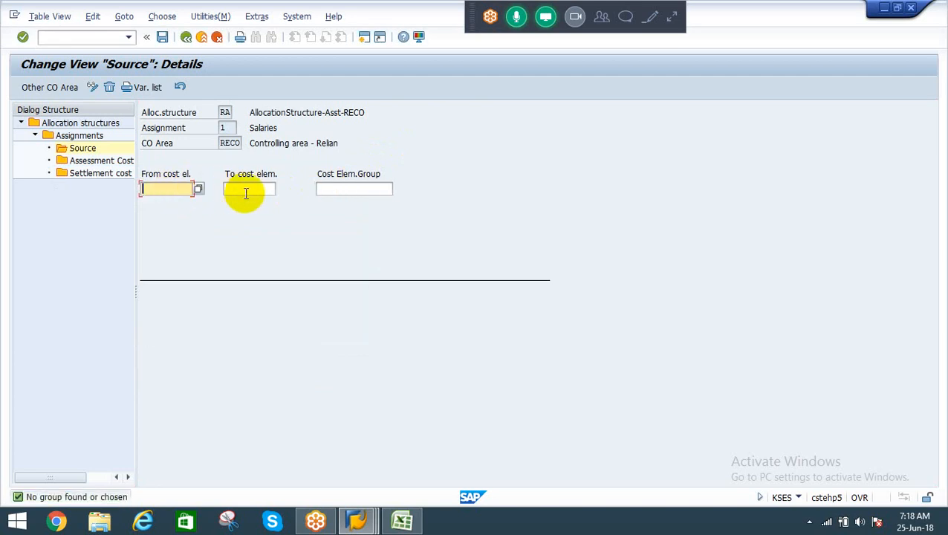
left_click(244, 190)
Step: Look up the cost element groups, assign SALARIES as the source group of assignment 1, and save
left_click(371, 191)
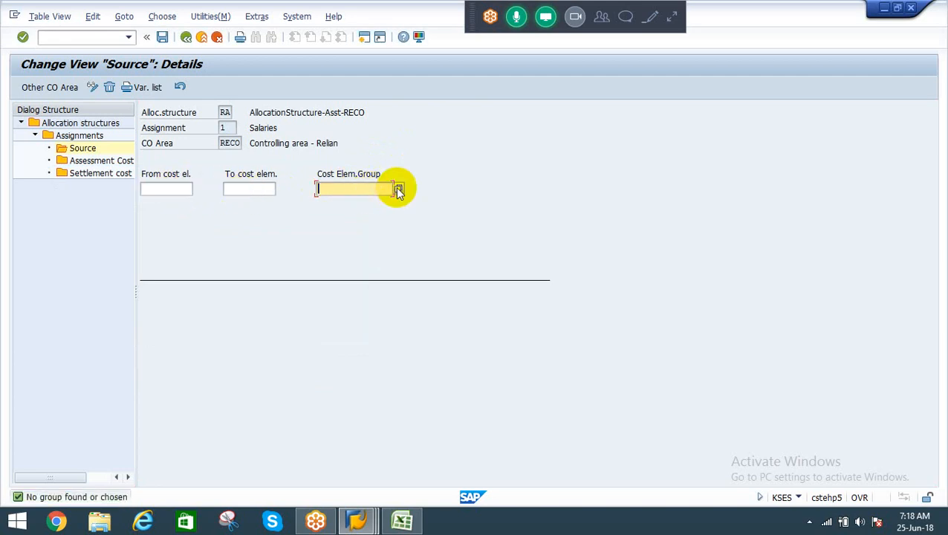
left_click(397, 189)
key("Return")
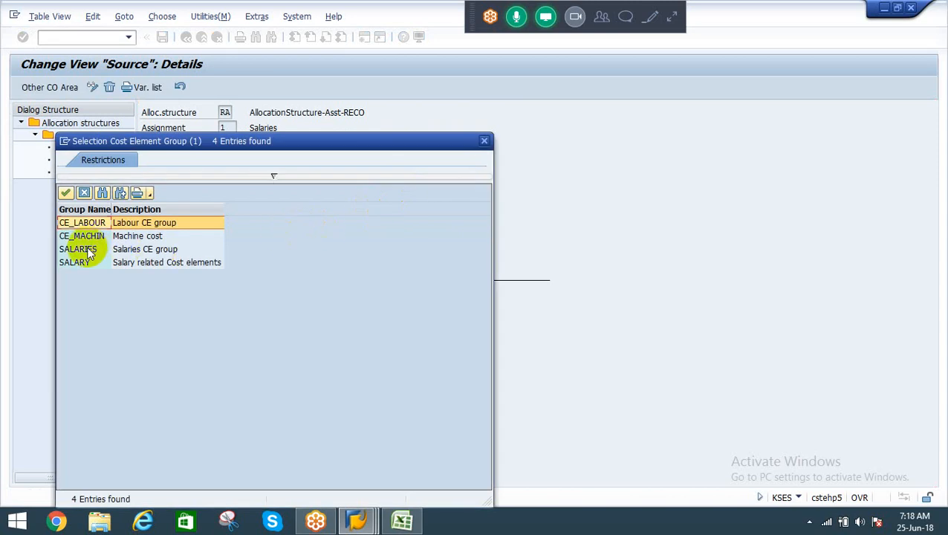
left_click(88, 251)
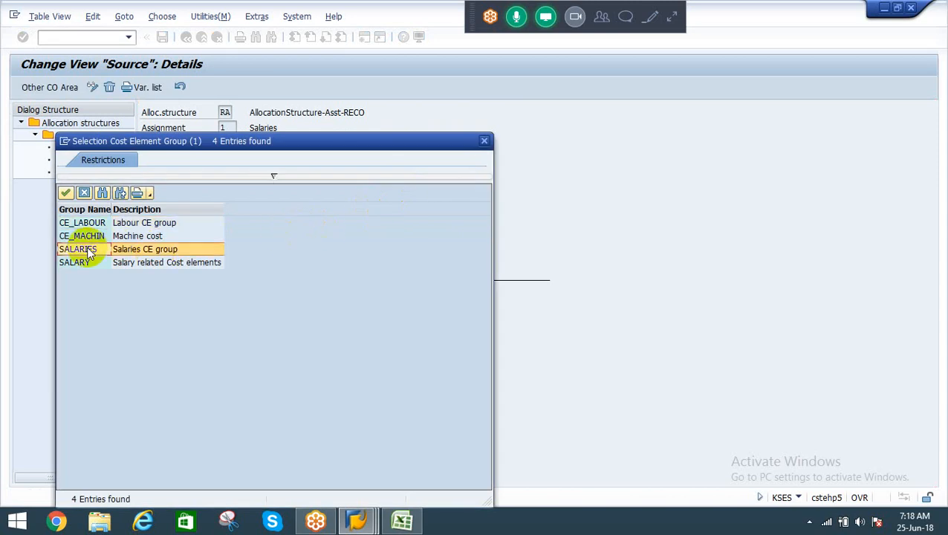
double_click(88, 250)
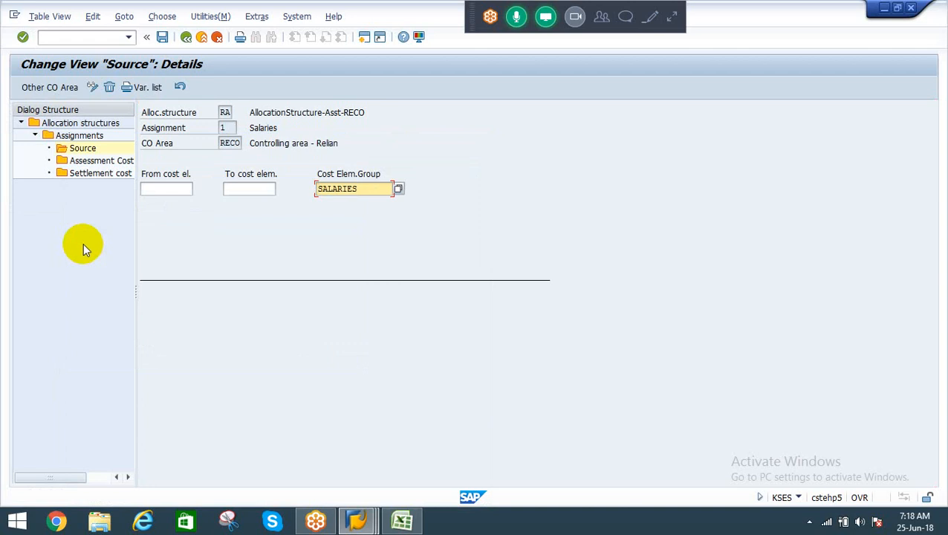
left_click(365, 190)
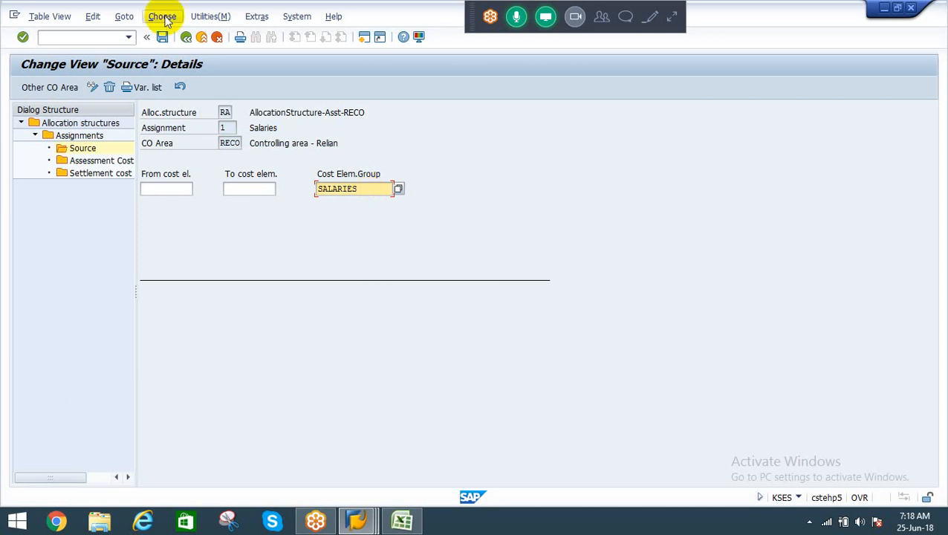
left_click(162, 38)
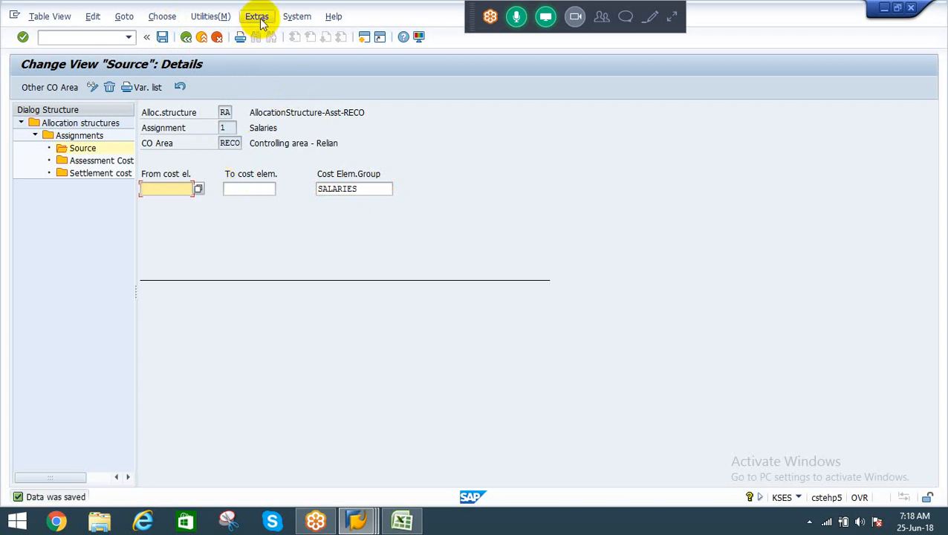
left_click(344, 188)
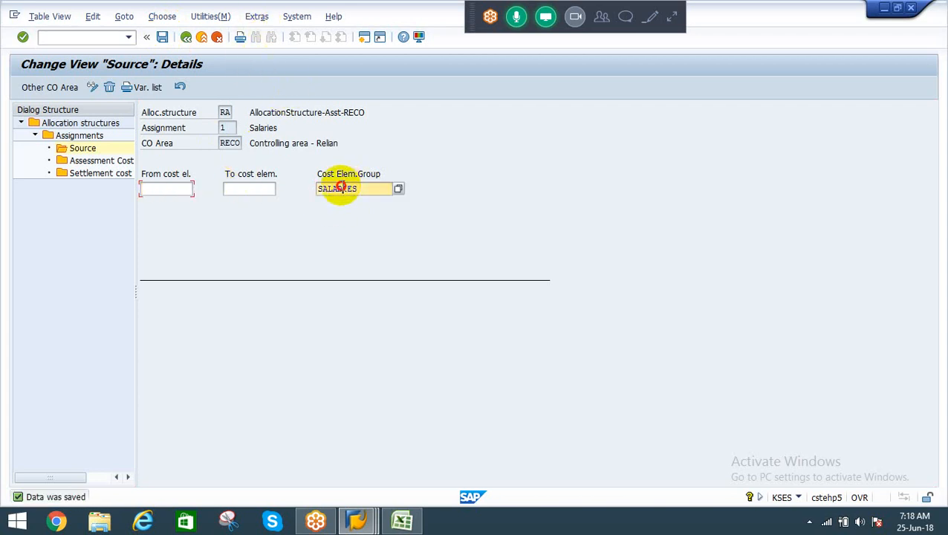
left_click(256, 18)
mouse_move(343, 64)
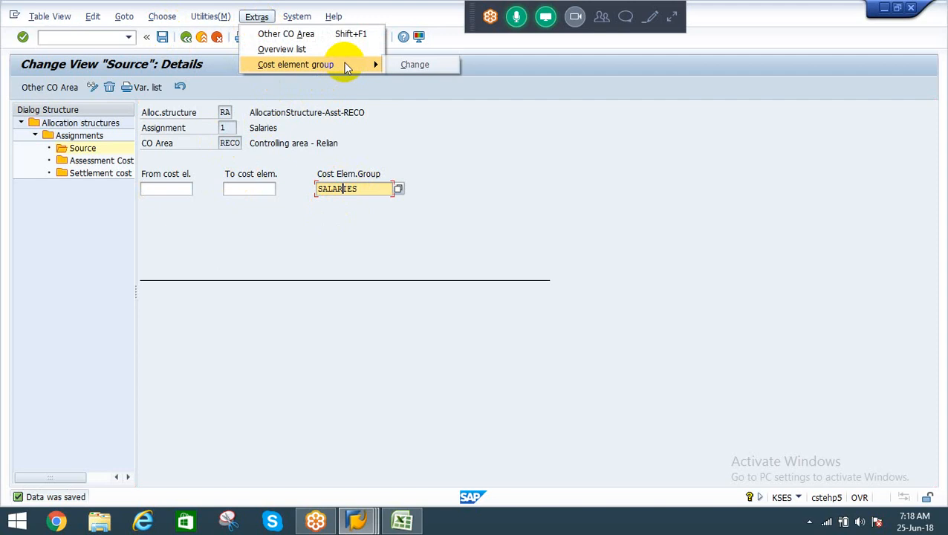
left_click(429, 153)
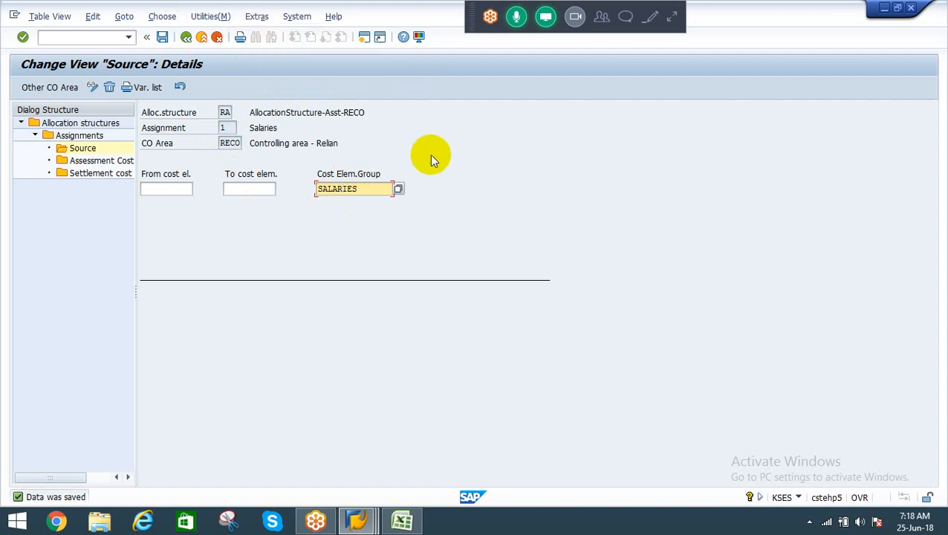
Step: Return to the assignments overview and open the Source details of assignment 2, Machine cost
left_click(186, 37)
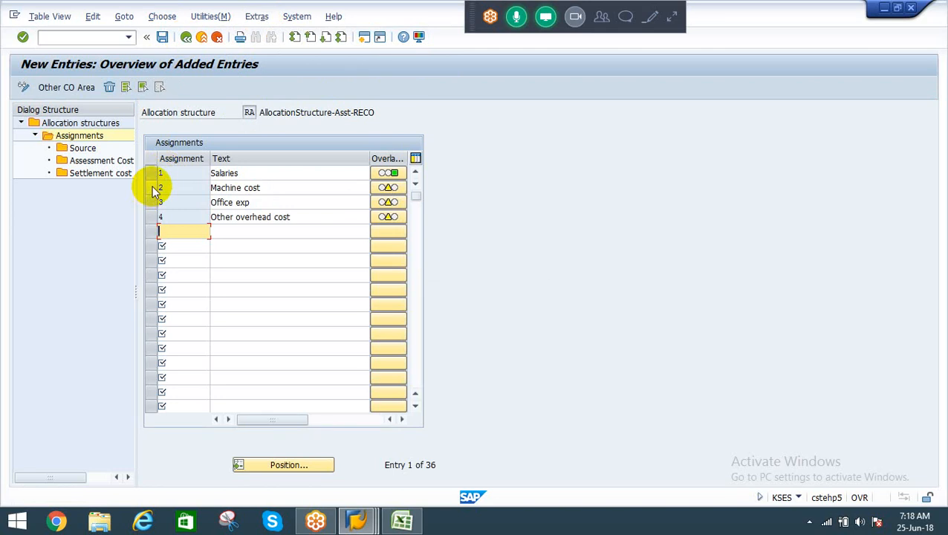
left_click(151, 187)
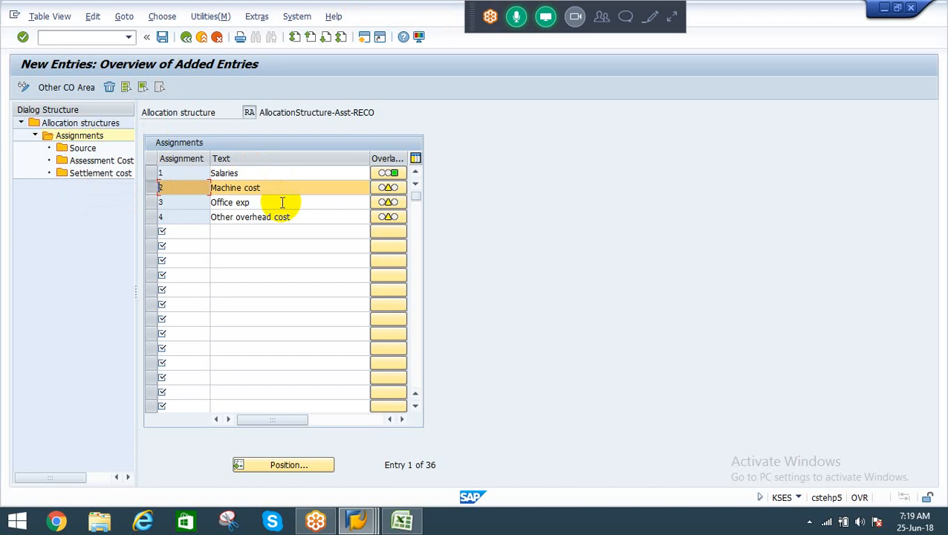
double_click(85, 148)
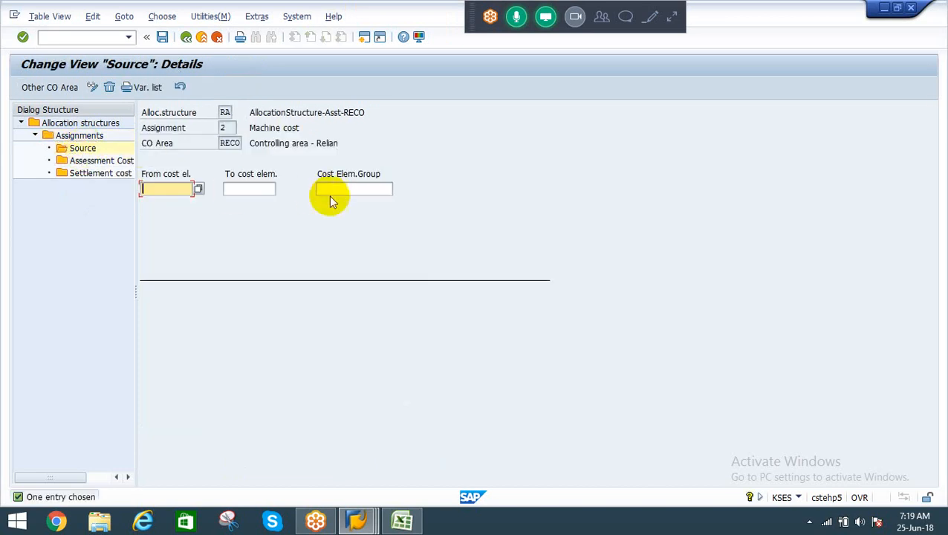
Step: Look up the cost element groups and assign CE_MACHIN as the source group of assignment 2
left_click(328, 190)
left_click(399, 190)
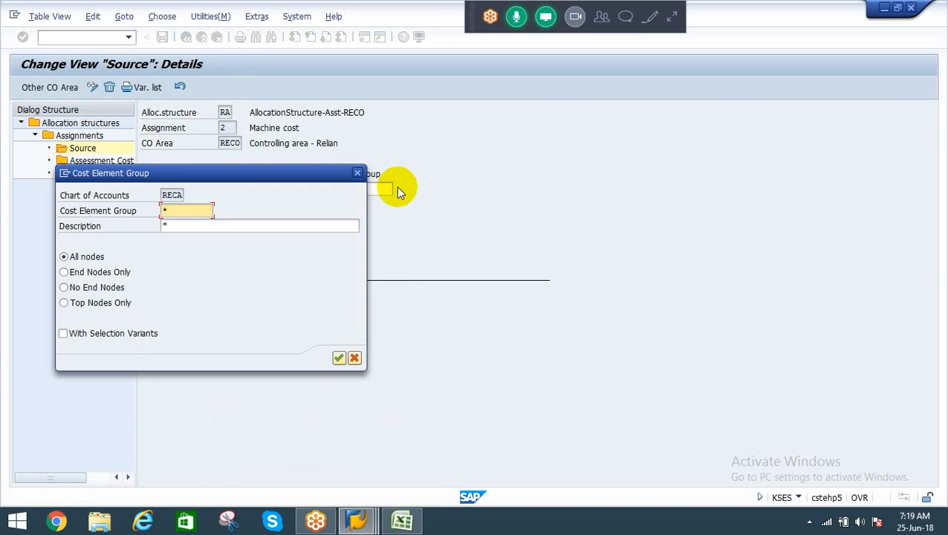
left_click(341, 358)
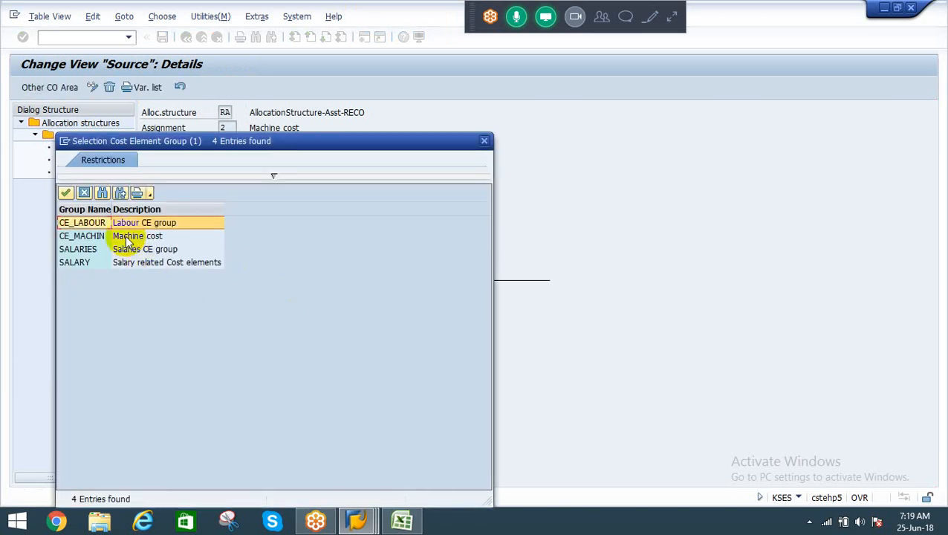
left_click(127, 237)
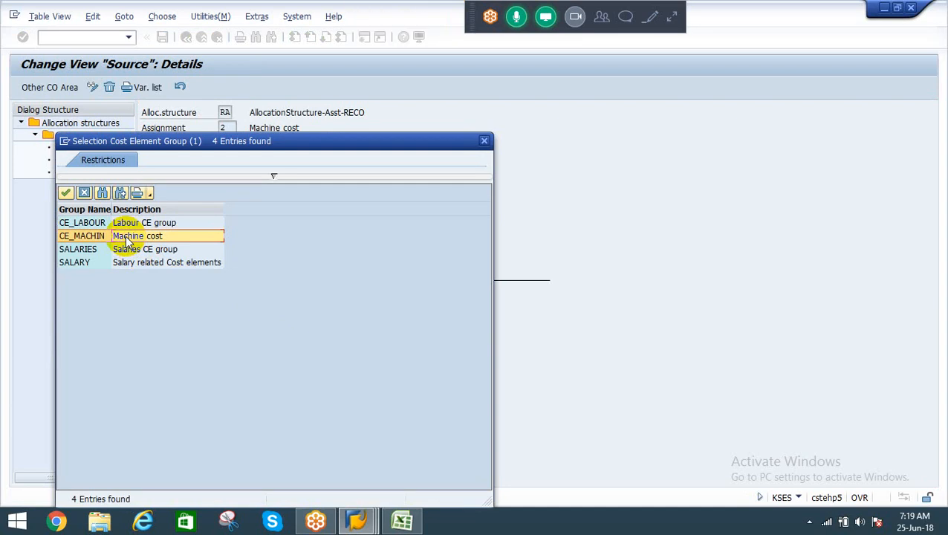
right_click(127, 239)
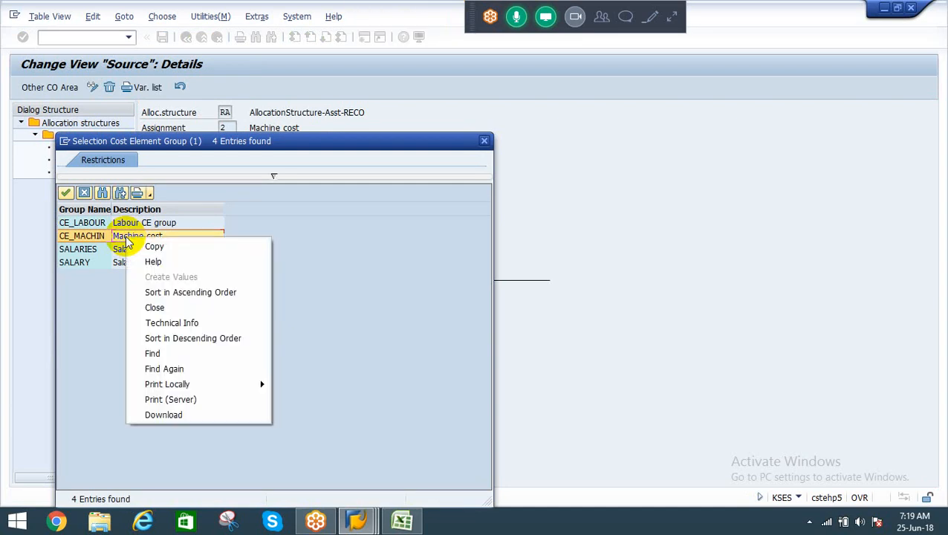
left_click(73, 236)
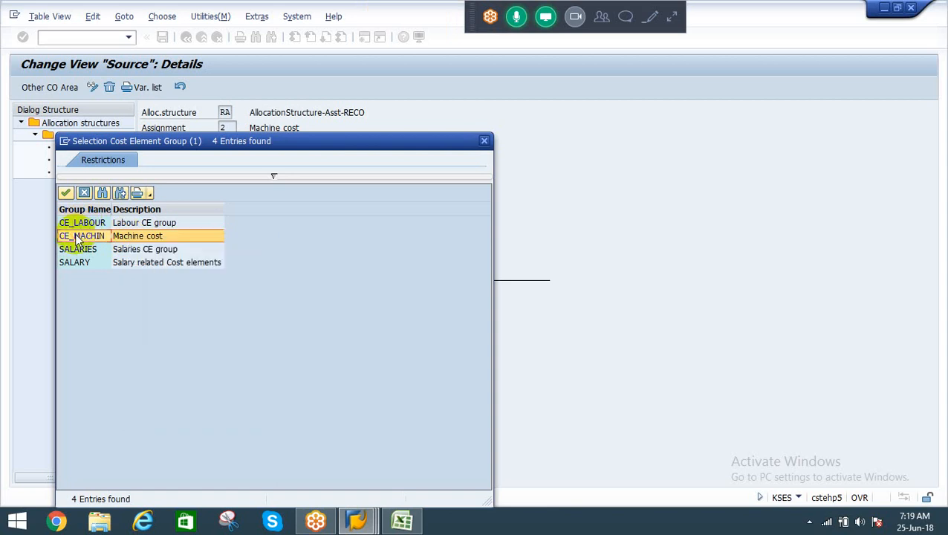
left_click(75, 236)
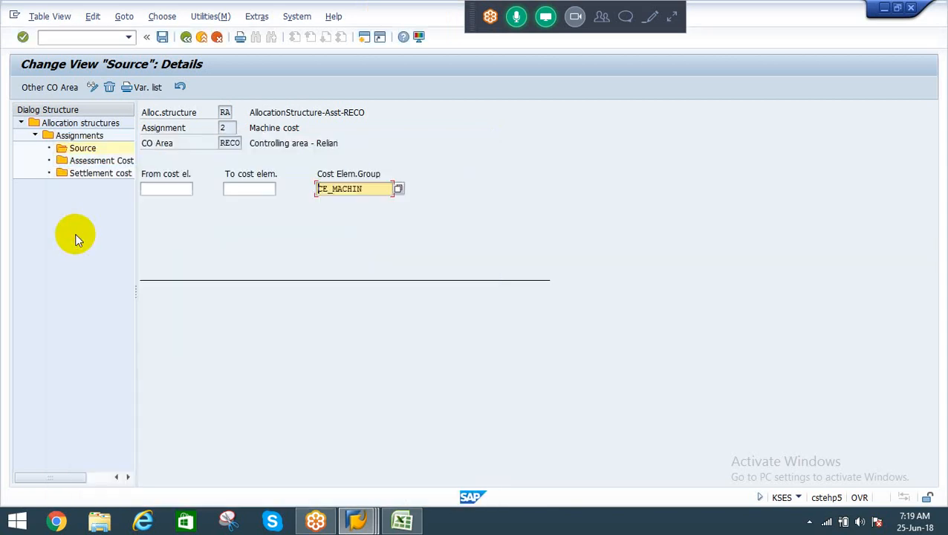
Step: Display the structure of cost element group CE_MACHIN to check its cost elements, and return to the source details
left_click(376, 189)
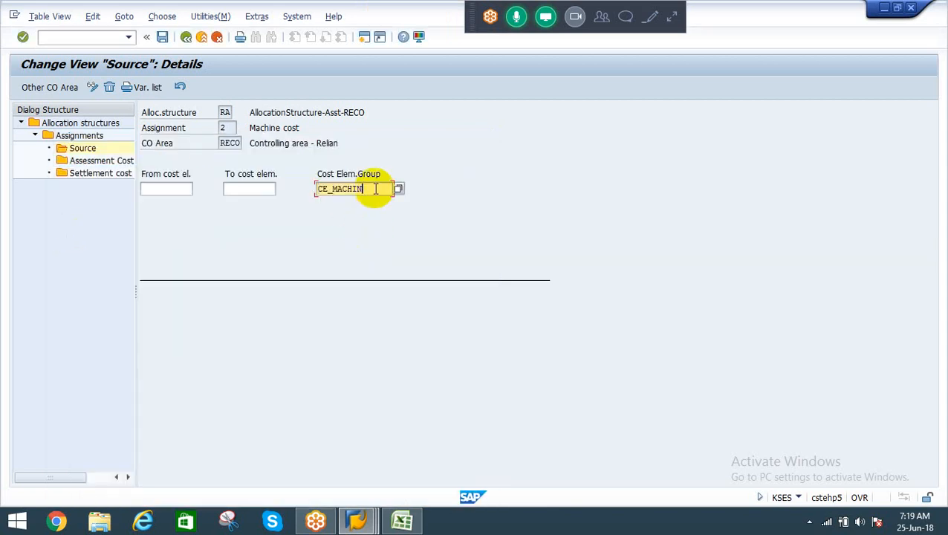
left_click(256, 16)
mouse_move(358, 63)
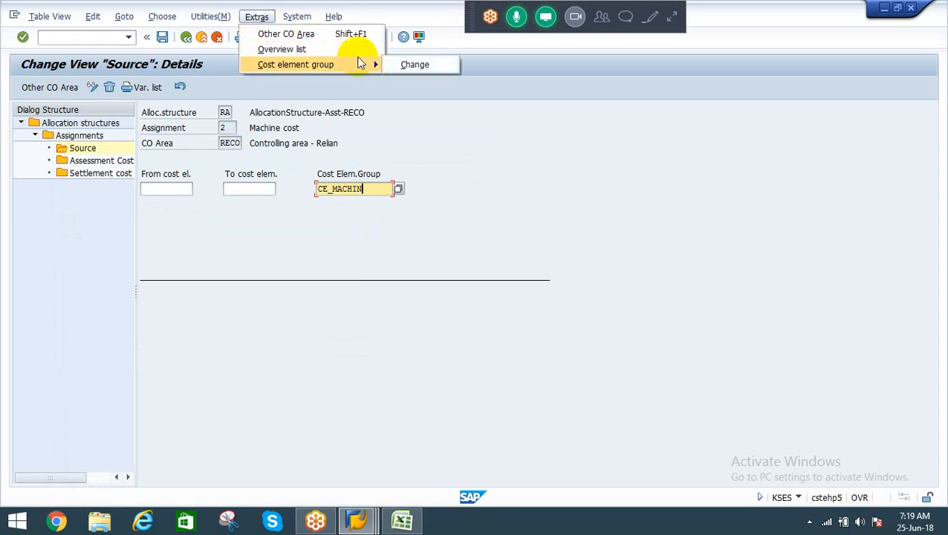
left_click(414, 64)
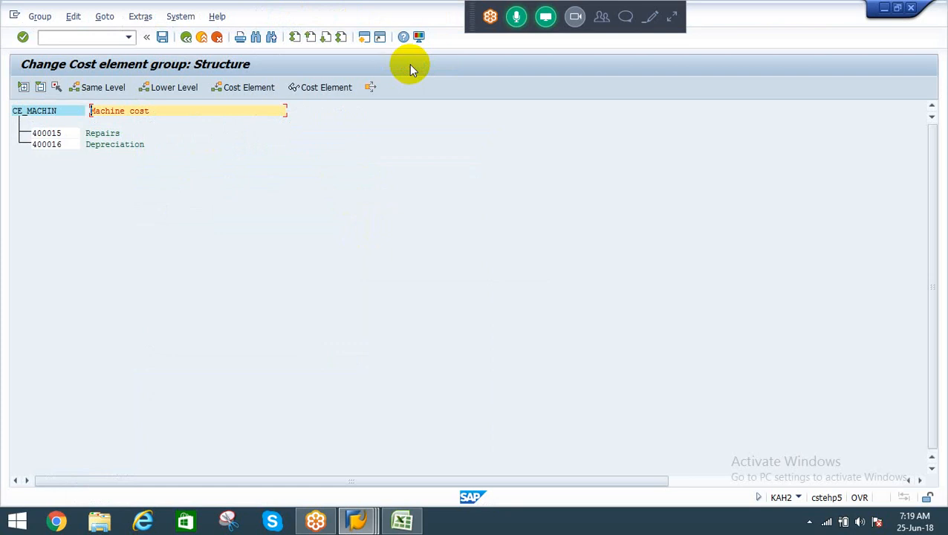
left_click(186, 38)
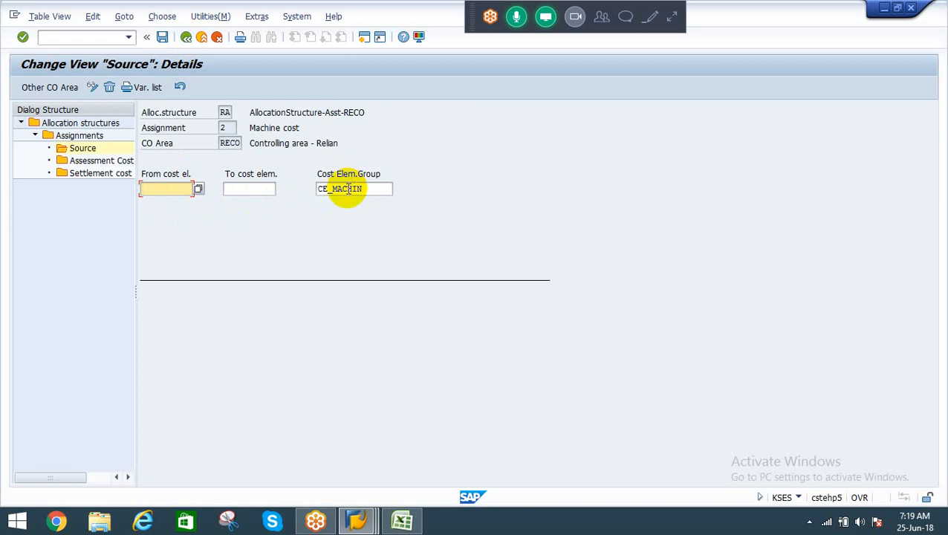
Step: Save the source of assignment 2 and go back to the assignments overview
left_click(349, 189)
left_click(163, 38)
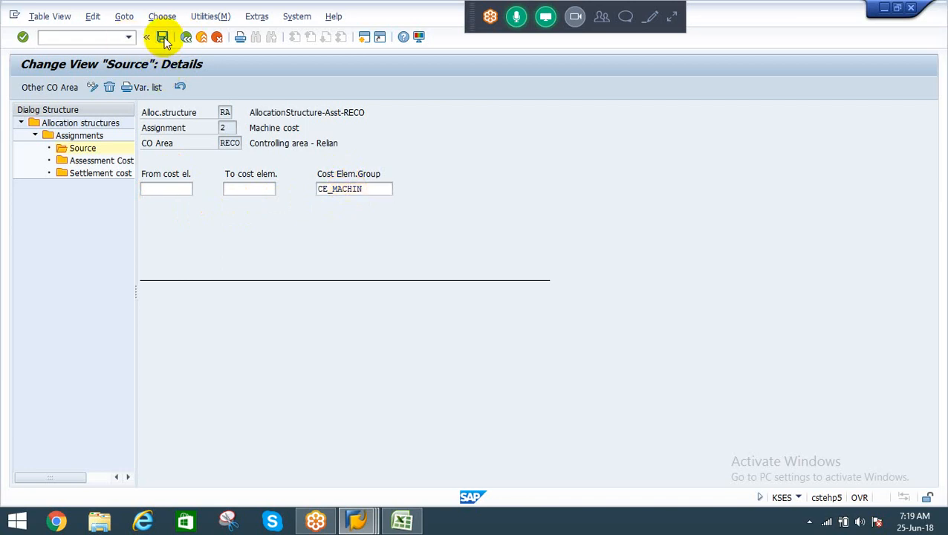
left_click(81, 136)
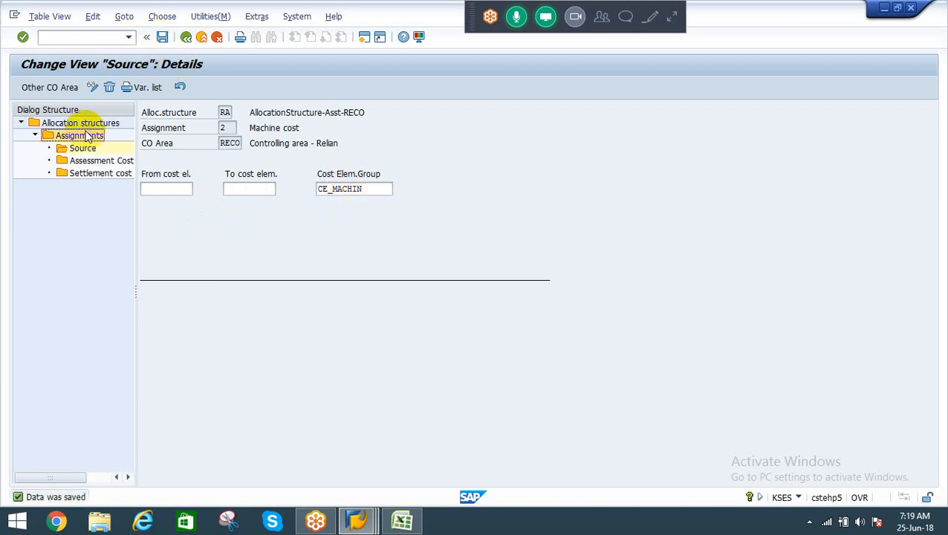
Step: Open the source of assignment 1, examine which cost elements group SALARIES contains, and return to the assignments overview
left_click(155, 174)
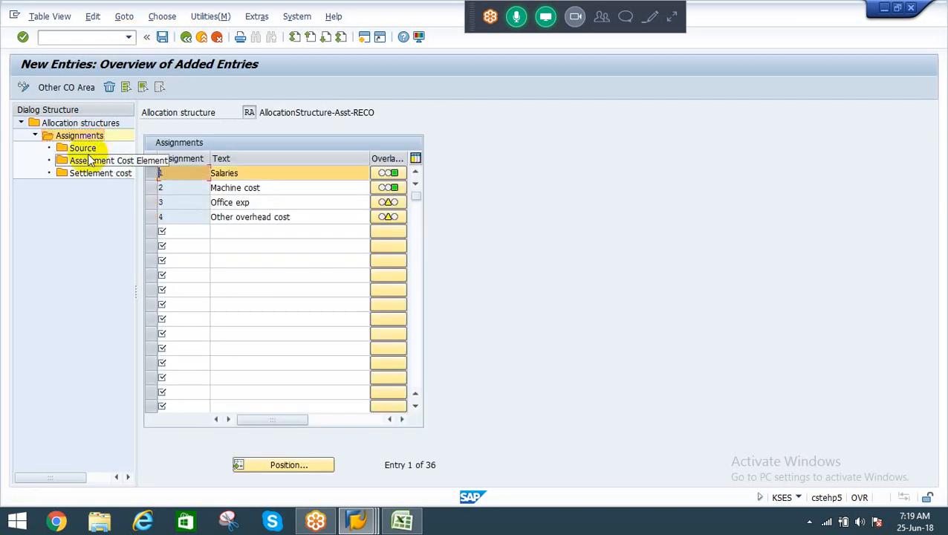
double_click(78, 148)
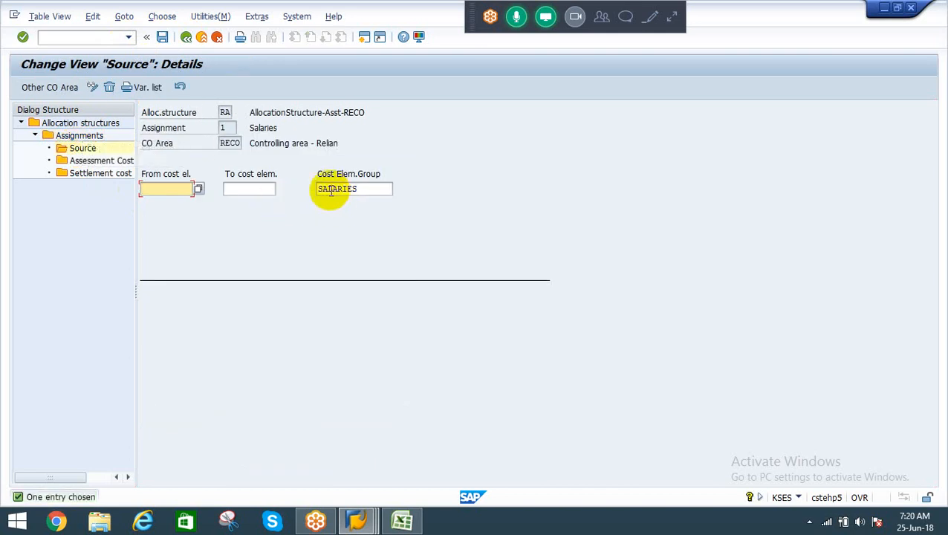
left_click(330, 191)
left_click(257, 16)
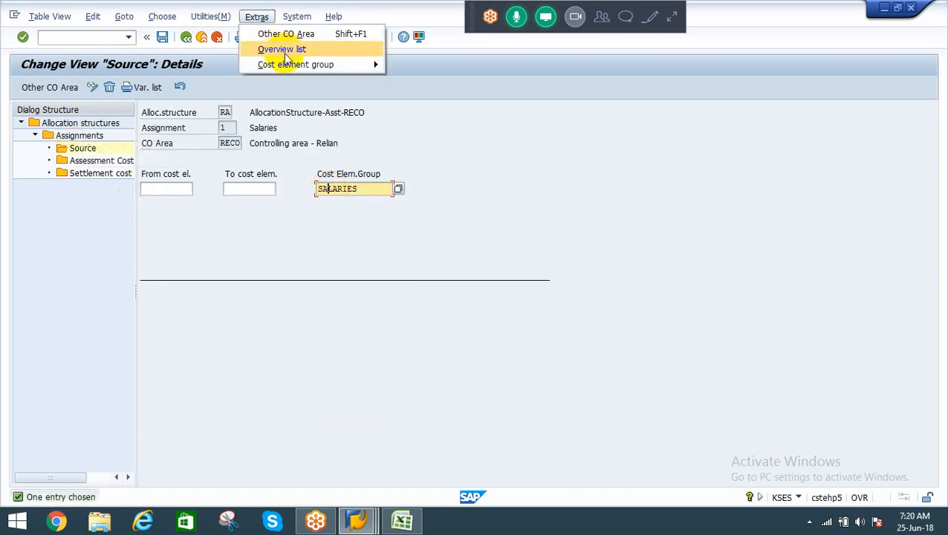
mouse_move(297, 64)
left_click(416, 64)
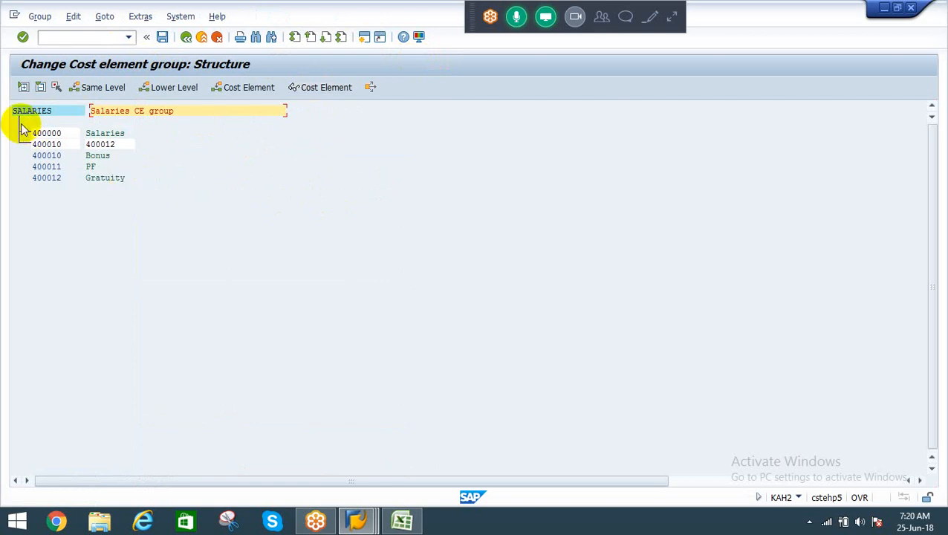
left_click(185, 38)
left_click(185, 38)
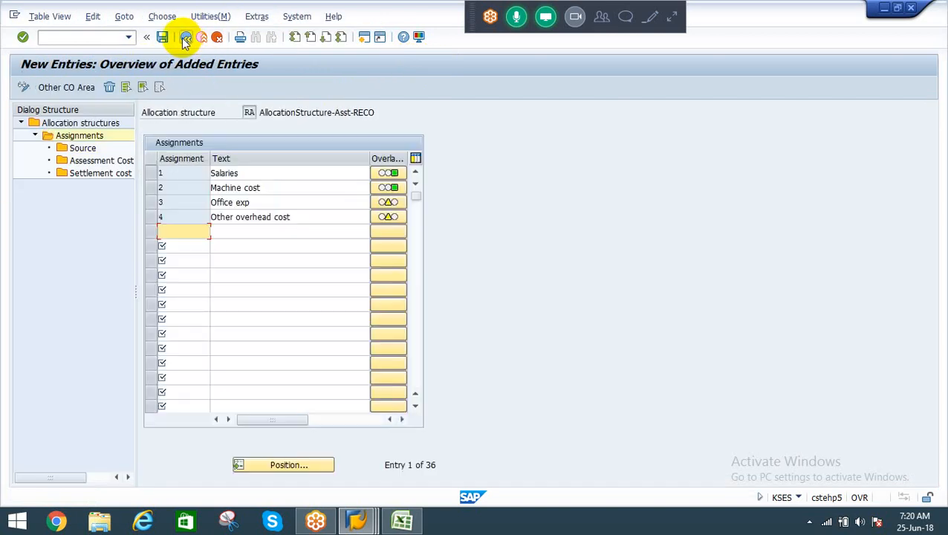
Step: Open the source of assignment 3, Office exp, and enter OFFICE_EXP as its cost element group
left_click(150, 203)
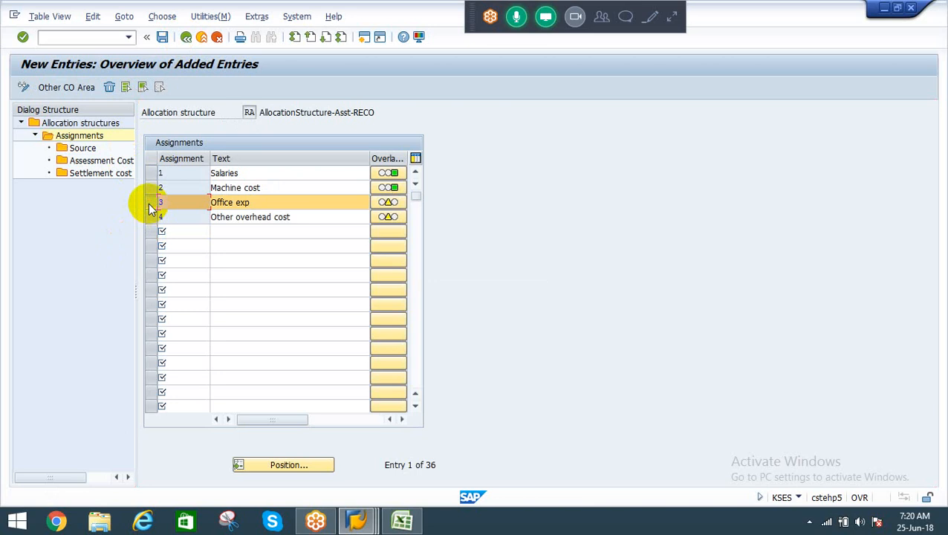
double_click(78, 150)
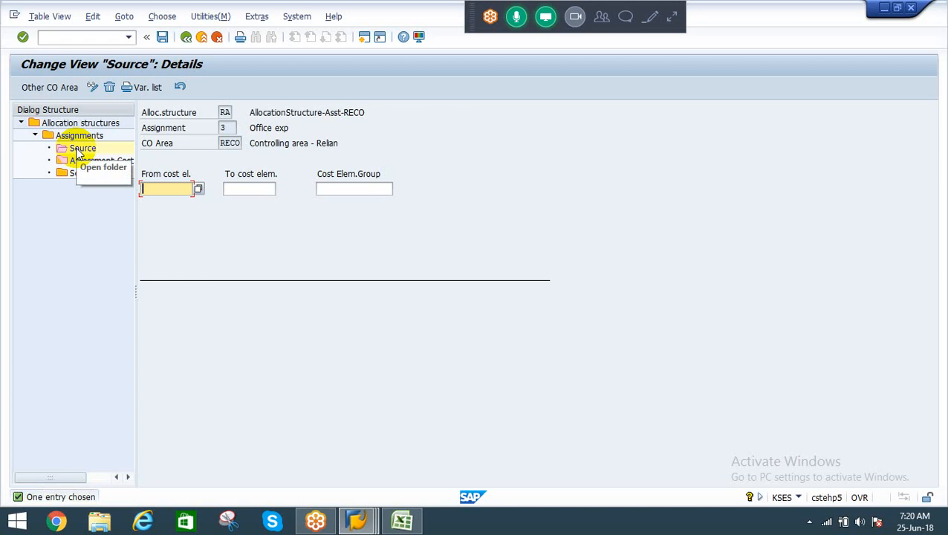
left_click(331, 186)
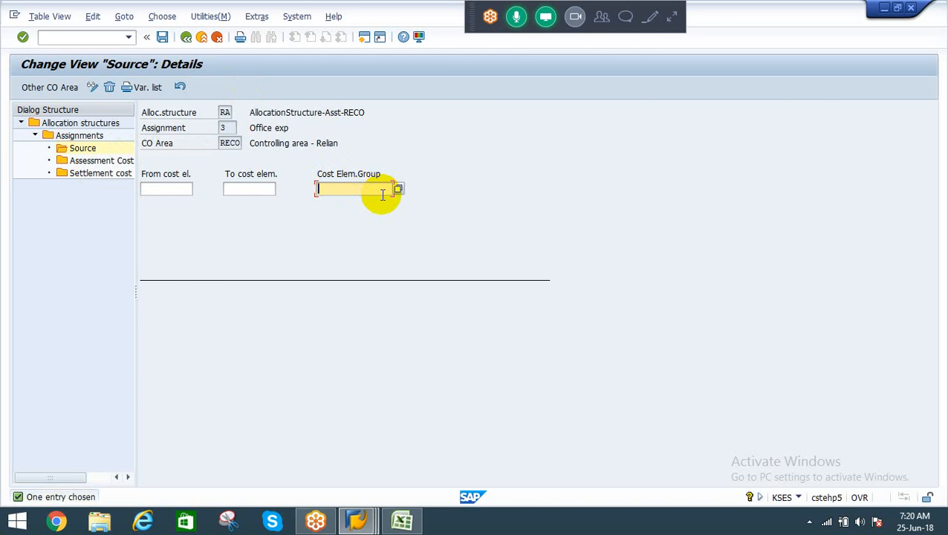
type("OFFI")
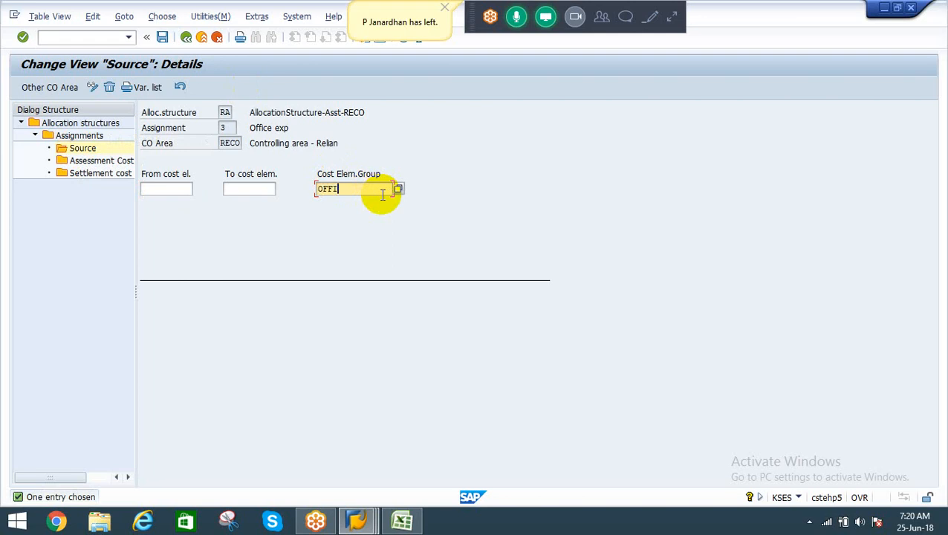
type("CEEXP")
left_click(342, 191)
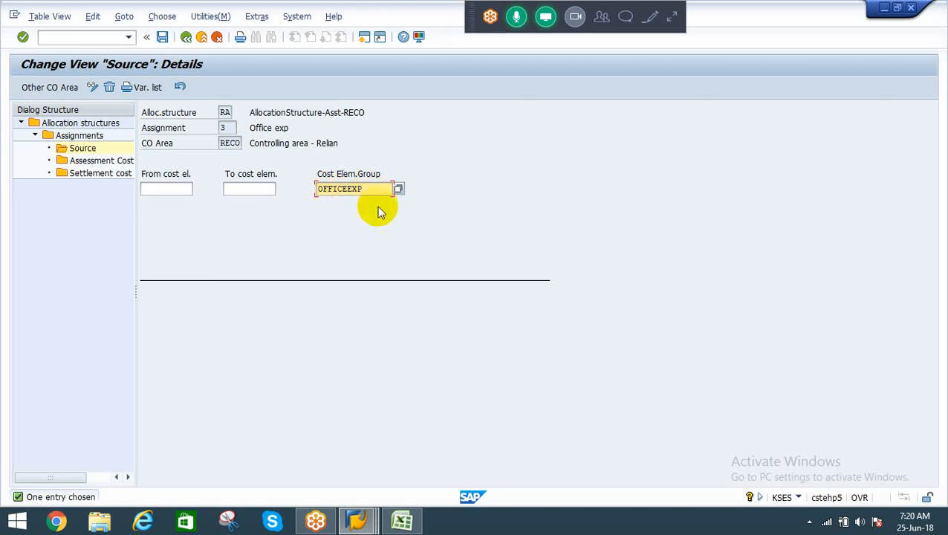
type("E_EXP")
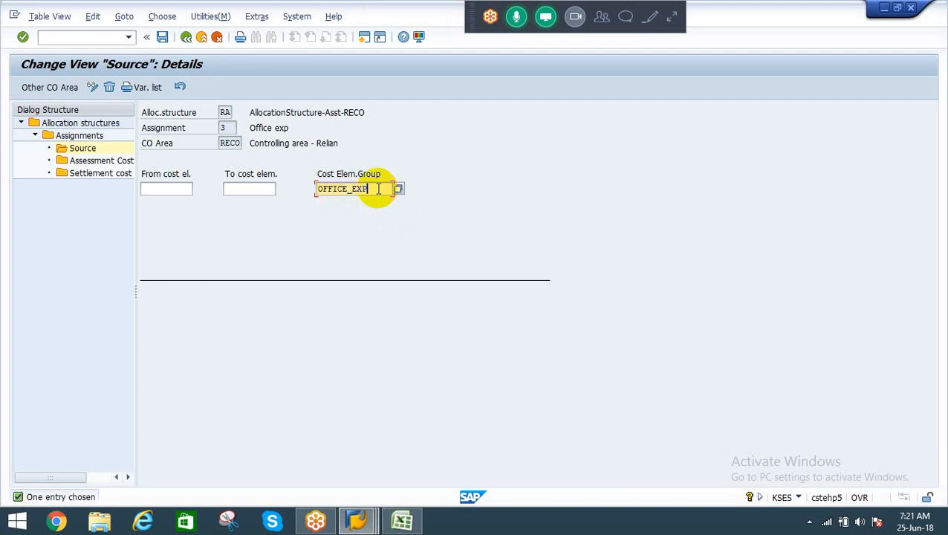
Step: Create the missing cost element group OFFICE_EXP from the source details, with the description Office Expenses
left_click(257, 17)
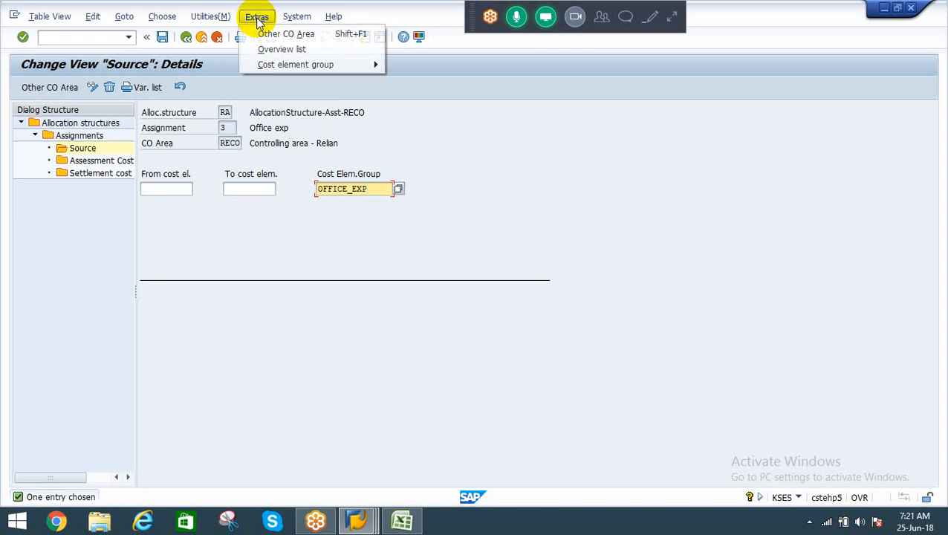
mouse_move(320, 64)
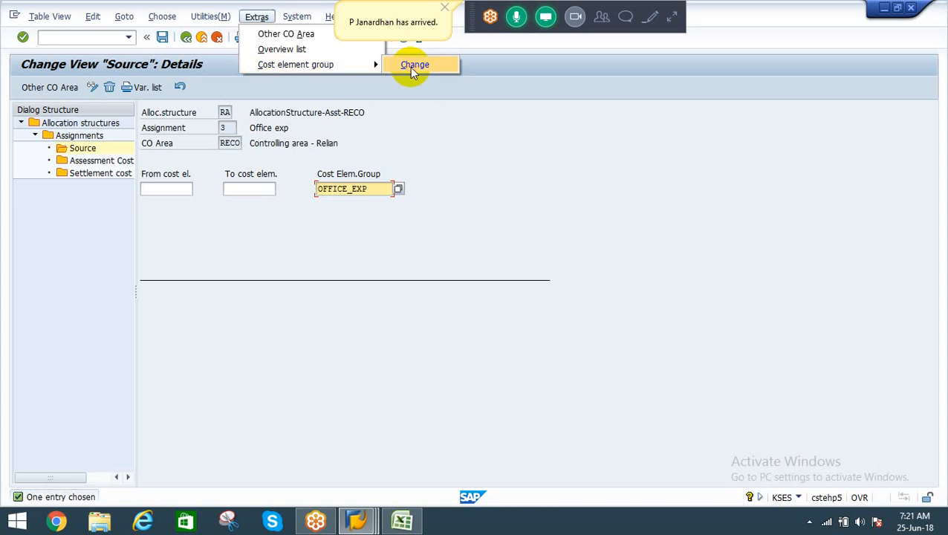
left_click(414, 66)
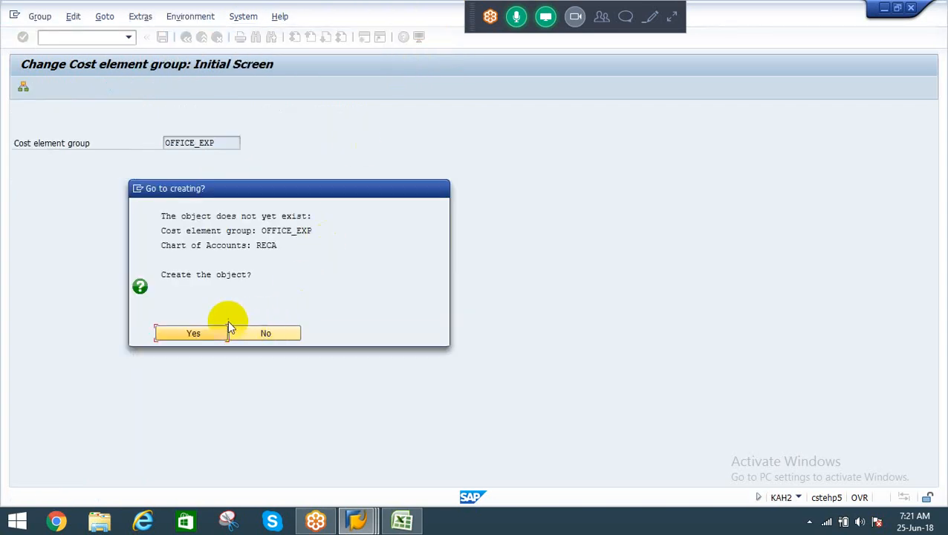
left_click(179, 339)
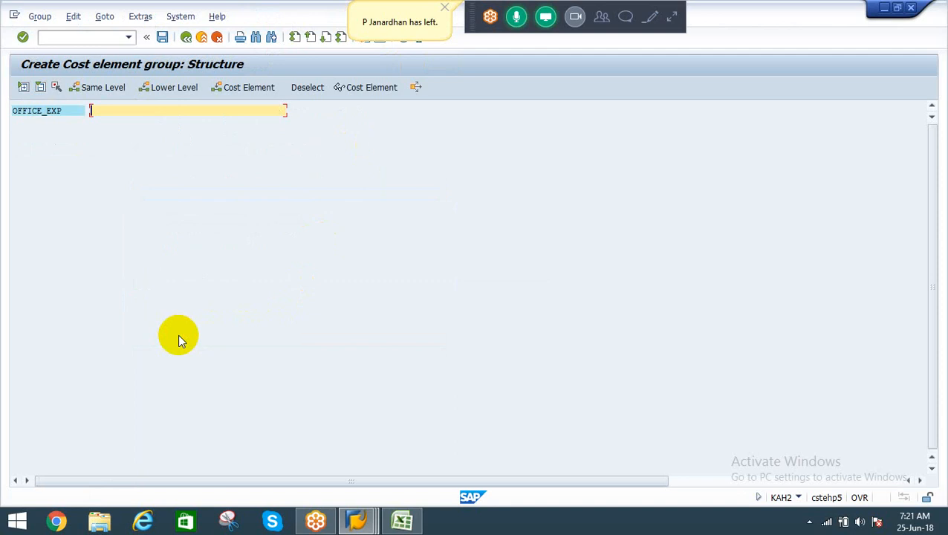
left_click(128, 115)
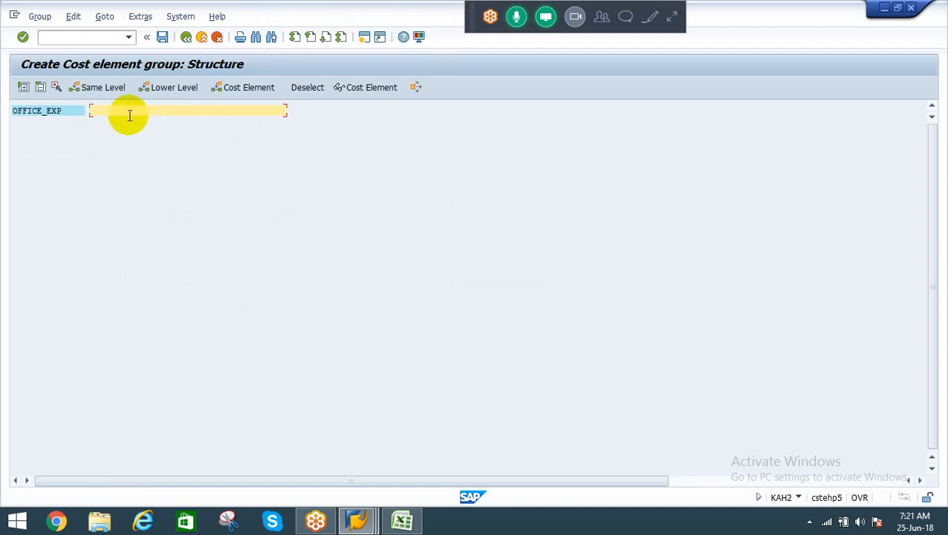
type("Office Expenses")
Step: Insert cost element lines under OFFICE_EXP and look up 400003 (Stationery exp) for the first line
left_click(58, 115)
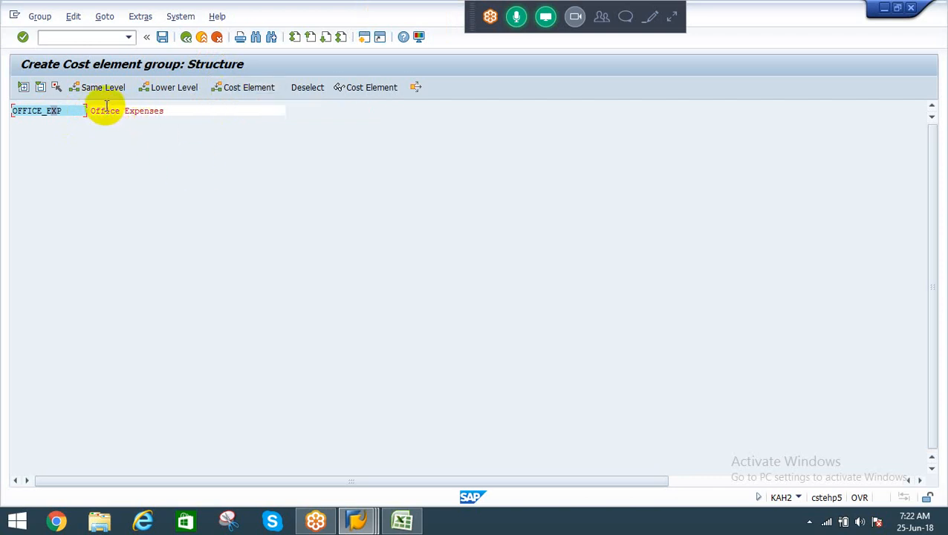
left_click(235, 96)
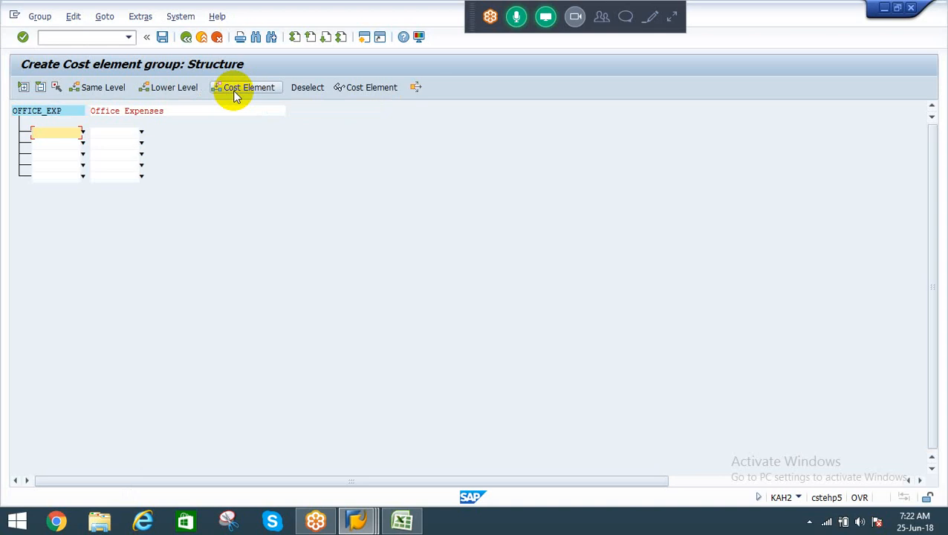
left_click(83, 133)
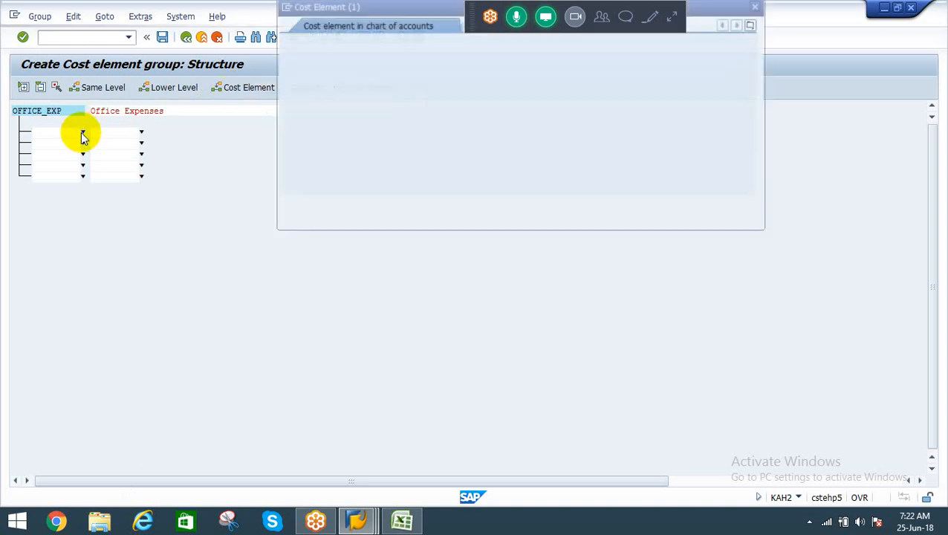
key("Return")
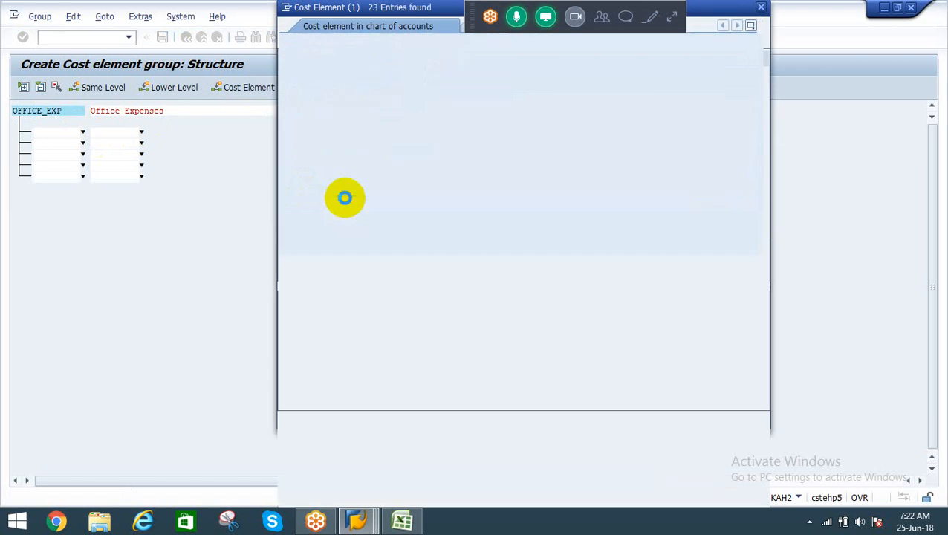
key("Down")
key("Down")
key("Down")
key("Down")
key("Down")
key("Down")
key("Down")
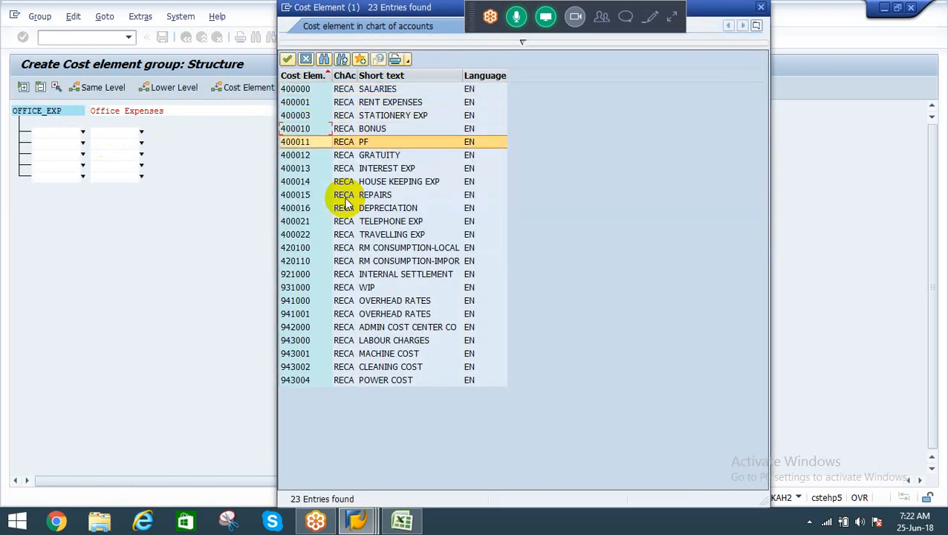
key("Up")
key("Up")
key("Up")
key("Up")
key("Up")
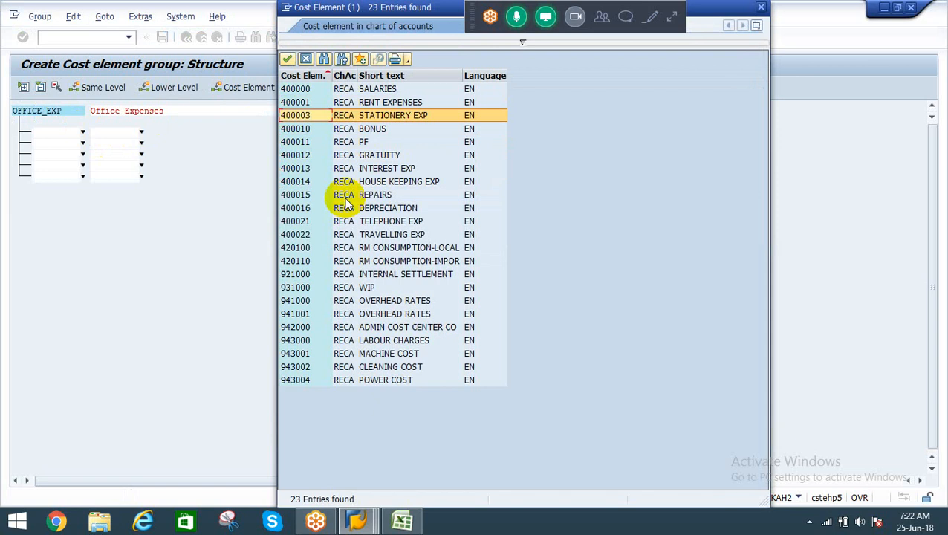
key("Return")
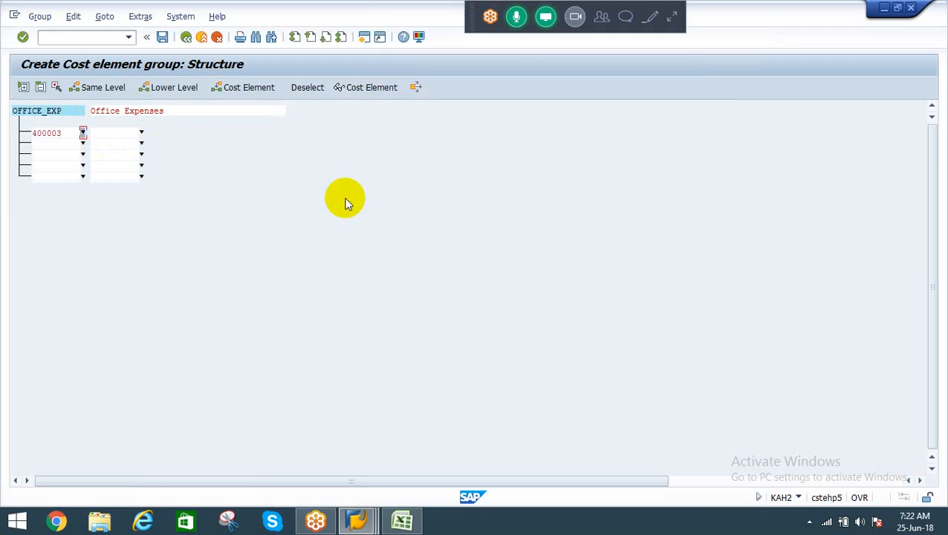
Step: Look up cost element 400014 (House keeping exp) and add it as the second line of OFFICE_EXP
left_click(44, 145)
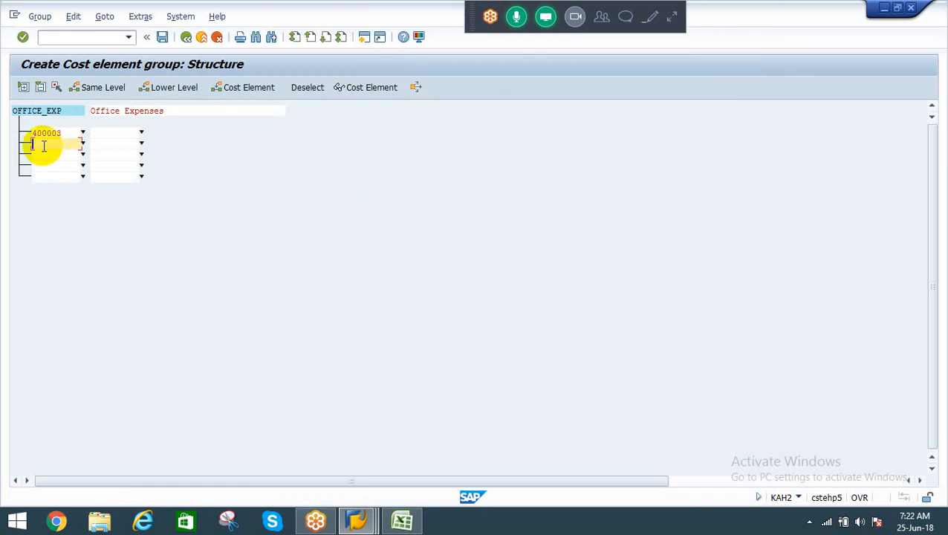
left_click(82, 143)
key("Return")
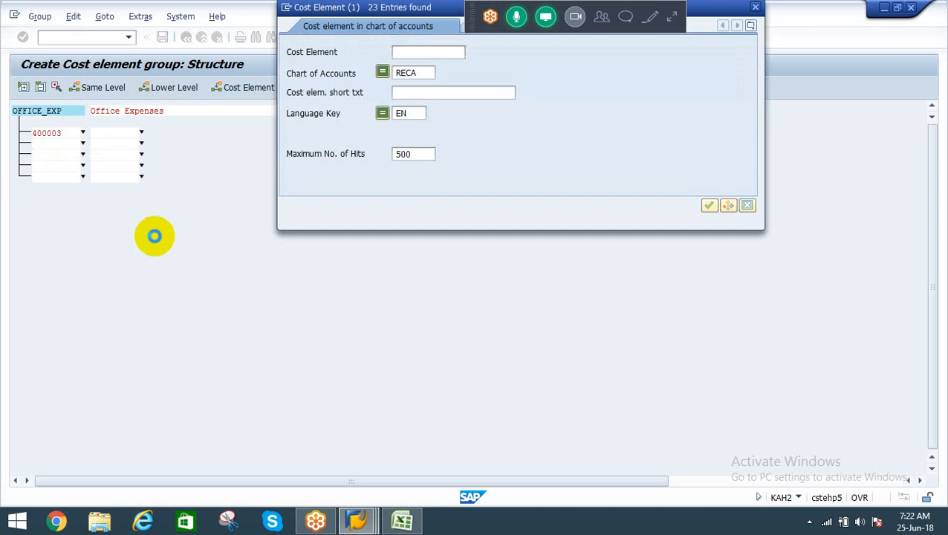
key("Down")
key("Down")
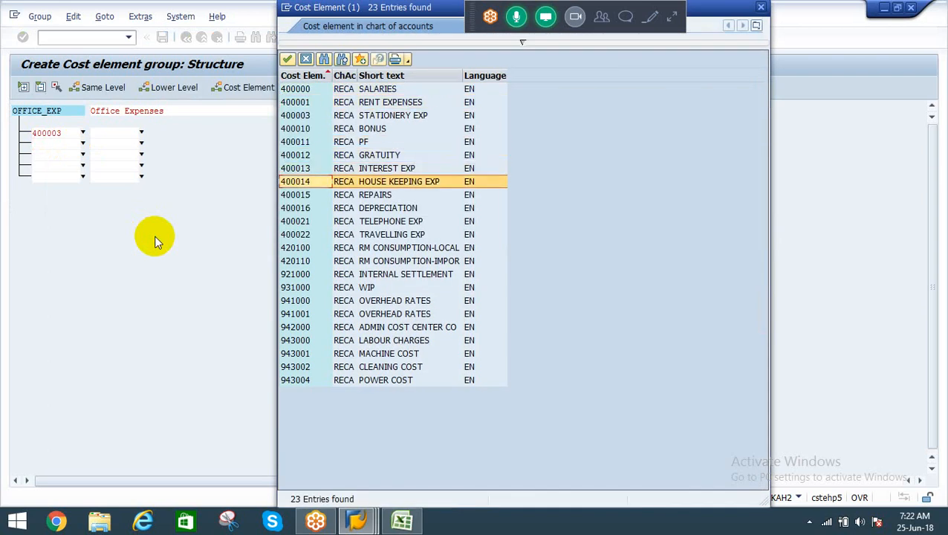
key("Return")
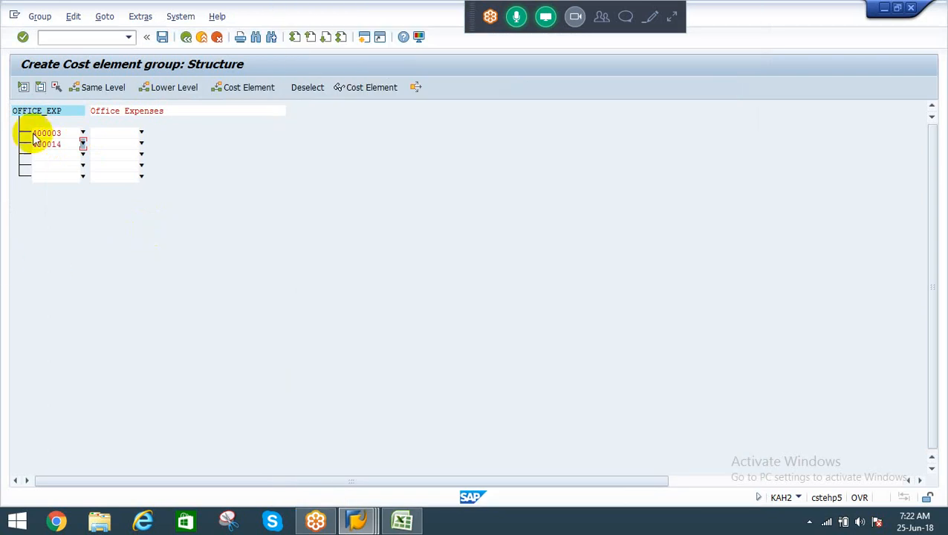
Step: Add cost element 400021 (Telephone exp) as the third line of OFFICE_EXP and confirm the entries
left_click(83, 156)
key("Return")
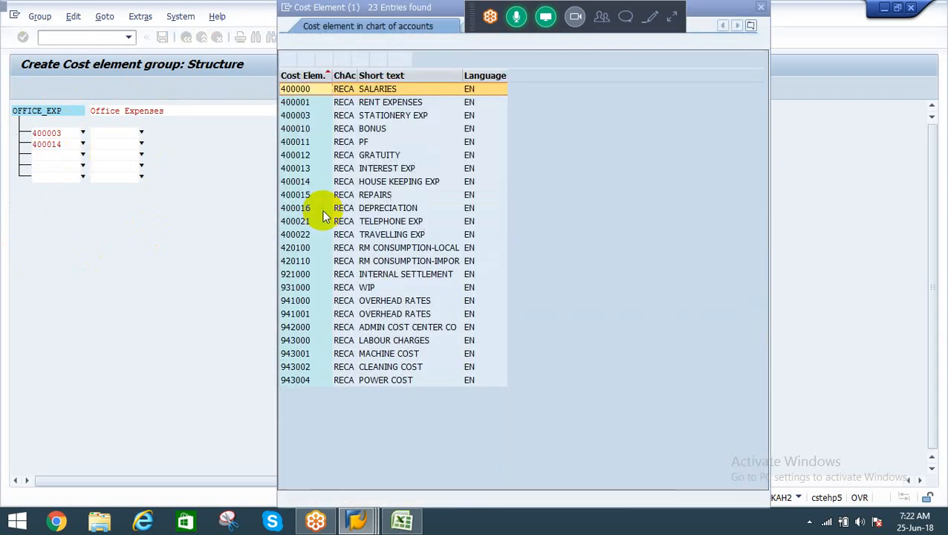
key("Down")
key("Down")
key("Down")
key("Down")
key("Down")
key("Down")
key("Down")
key("Down")
key("Down")
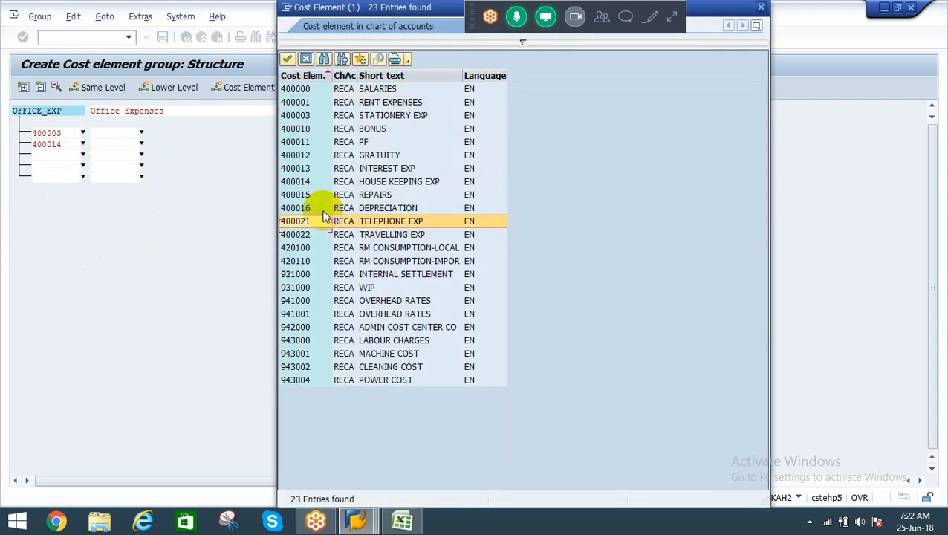
key("Return")
key("Return")
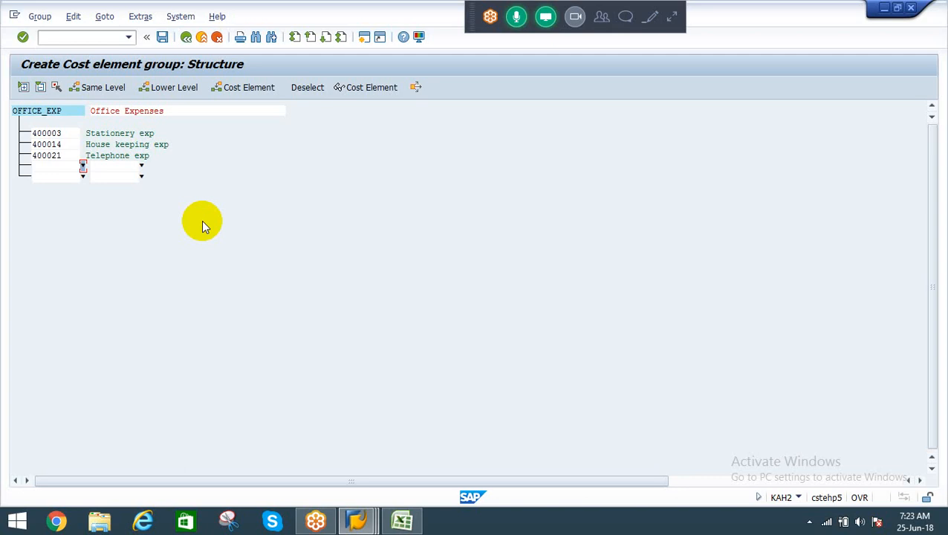
Step: Save the OFFICE_EXP group and the source of assignment 3, and return to the assignments overview
left_click(162, 36)
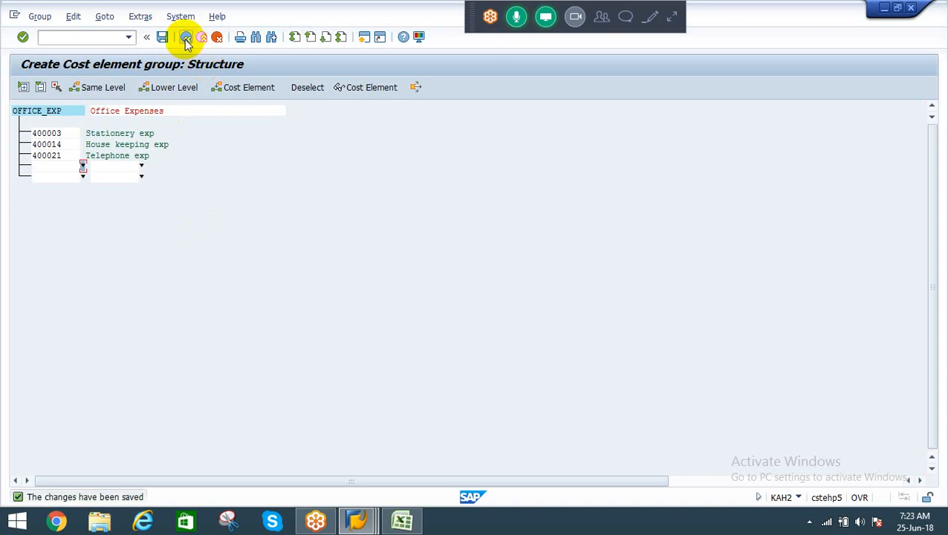
left_click(185, 38)
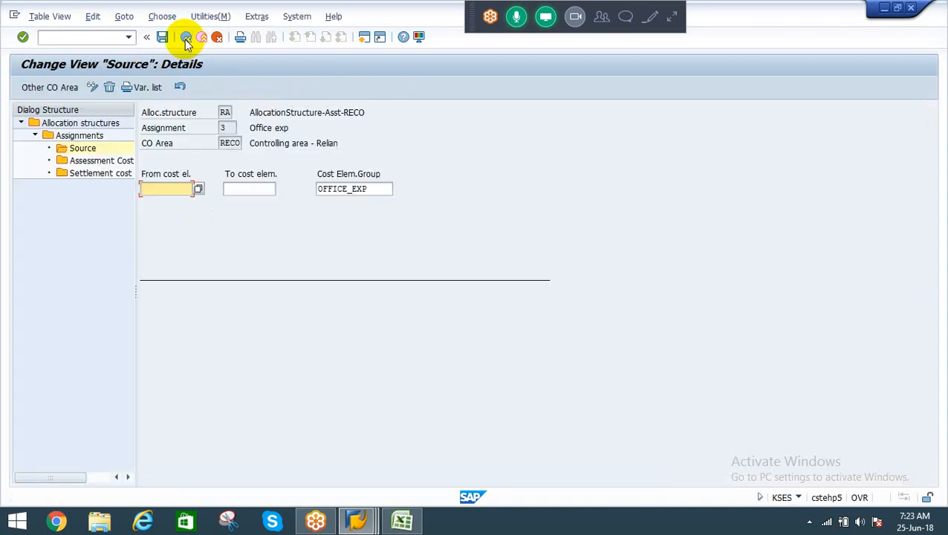
left_click(162, 36)
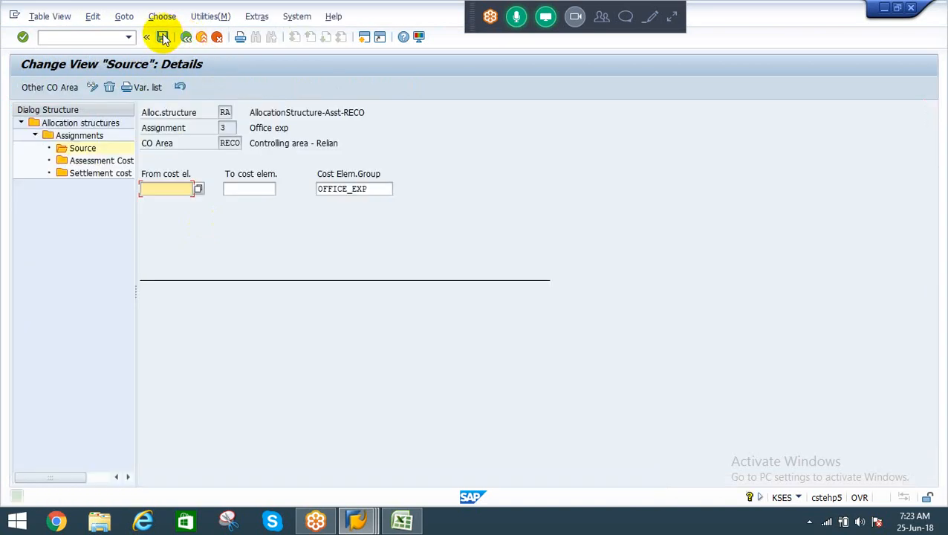
left_click(186, 38)
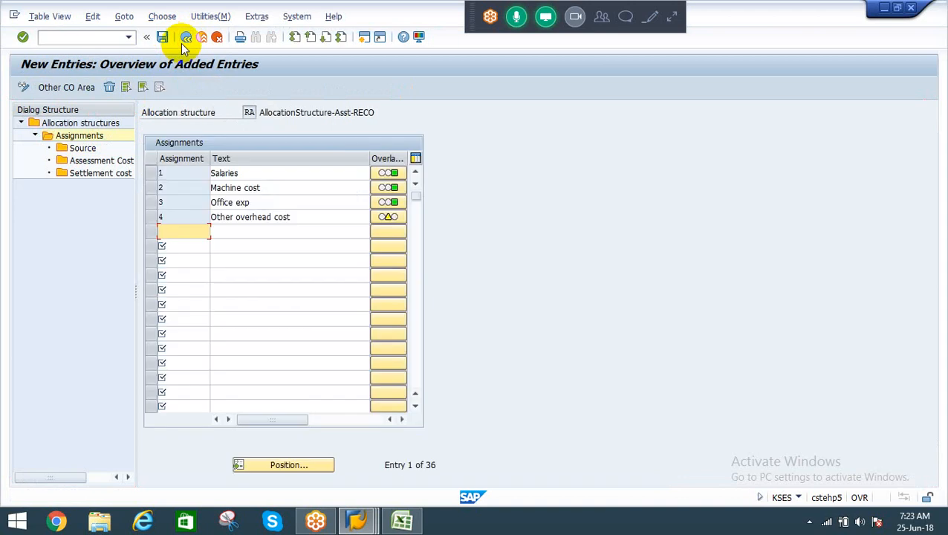
Step: Open the source of assignment 4 (Other overhead cost) and look up 400013 (Interest exp) as its starting cost element
left_click(150, 219)
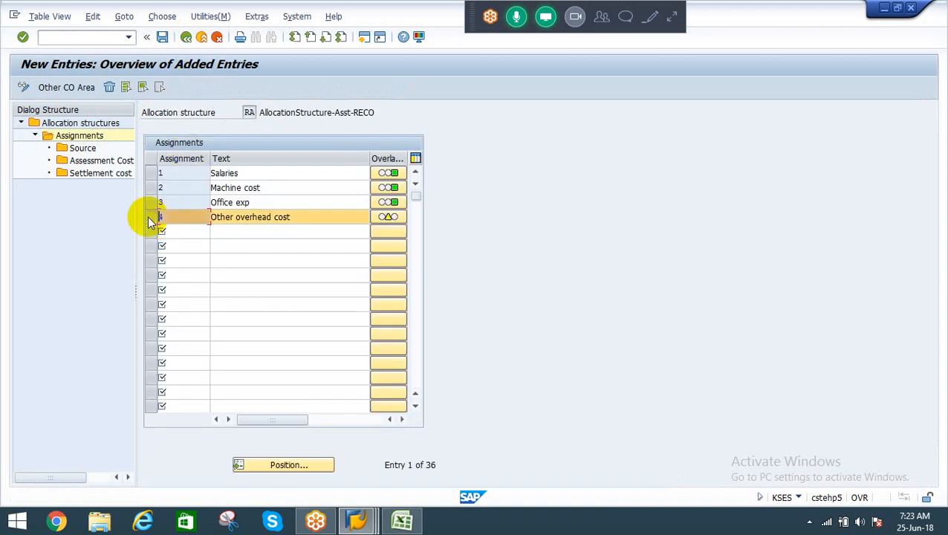
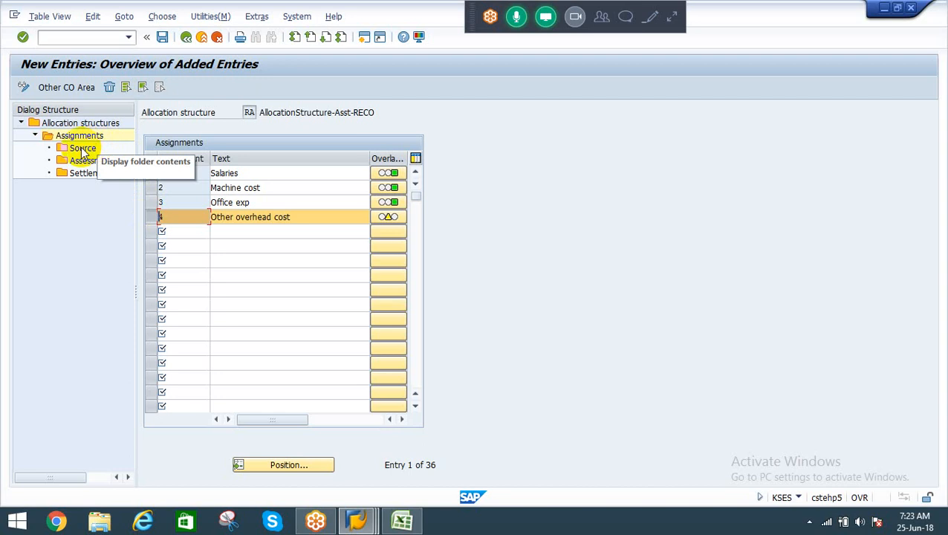
double_click(83, 149)
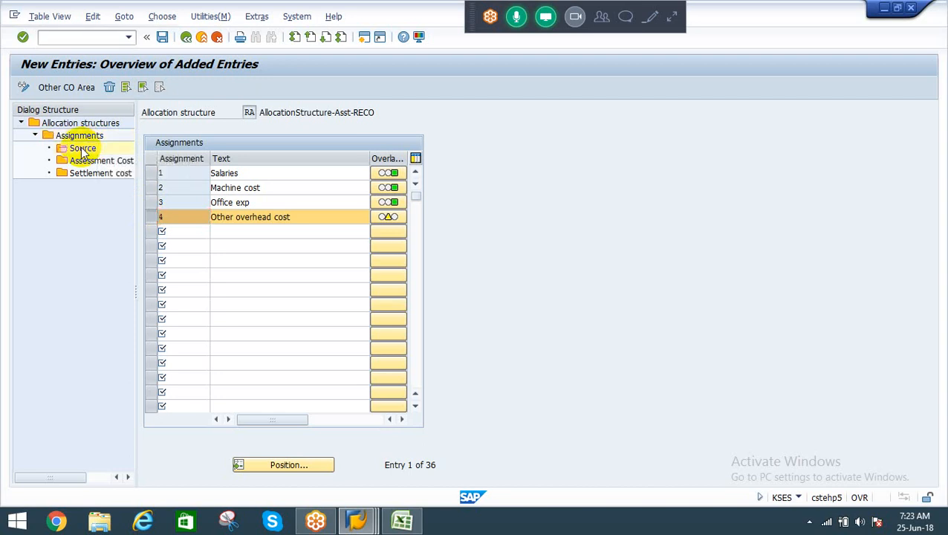
left_click(199, 190)
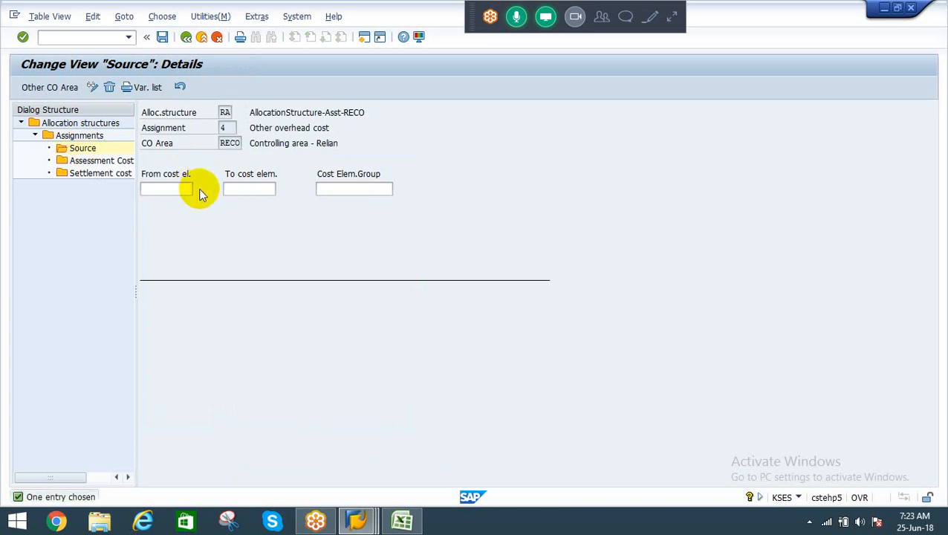
key("Return")
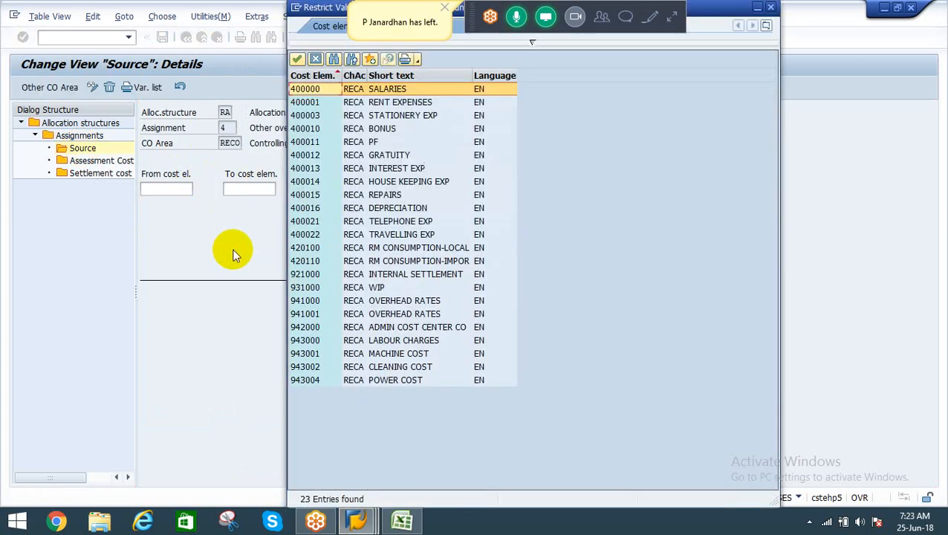
key("Down")
key("Down")
key("Down")
key("Down")
key("Down")
key("Down")
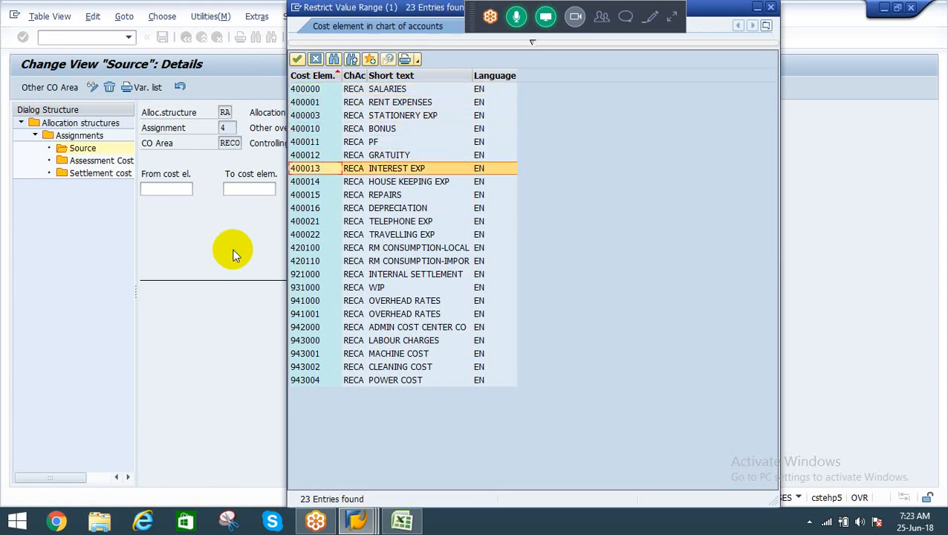
key("Return")
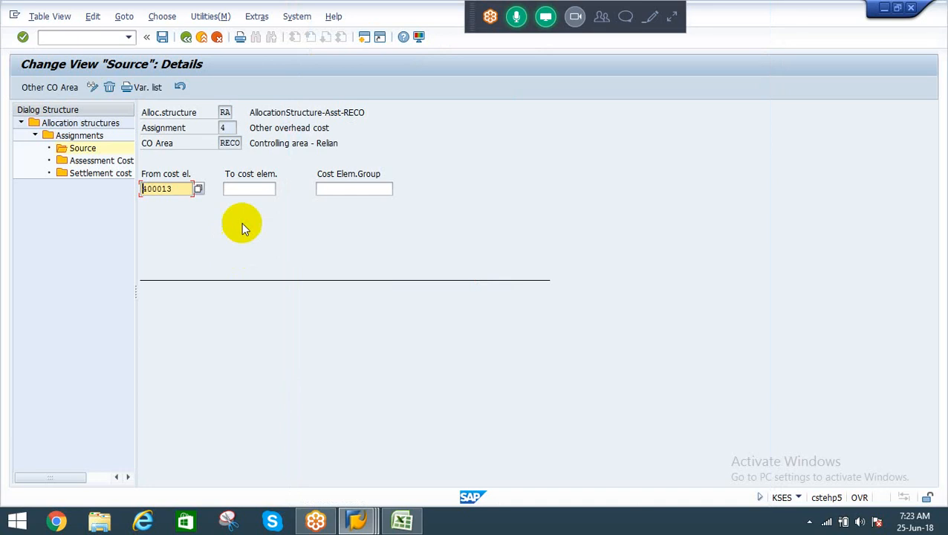
Step: Leave the cost element group empty and save the source of assignment 4
left_click(344, 192)
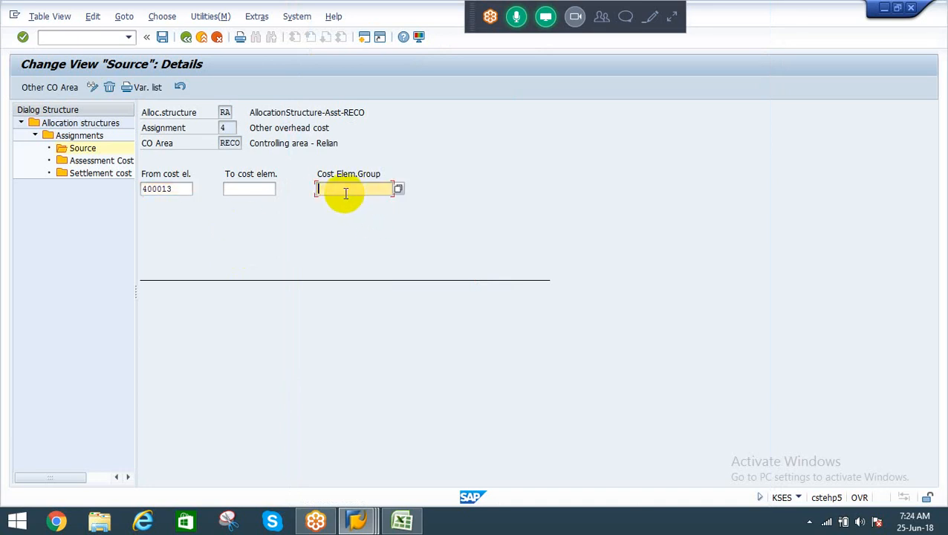
left_click(187, 190)
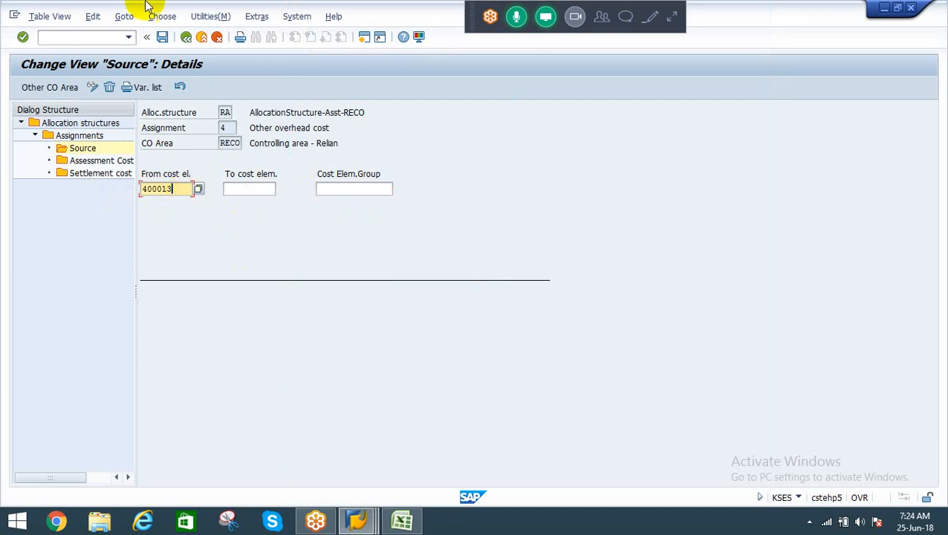
left_click(162, 39)
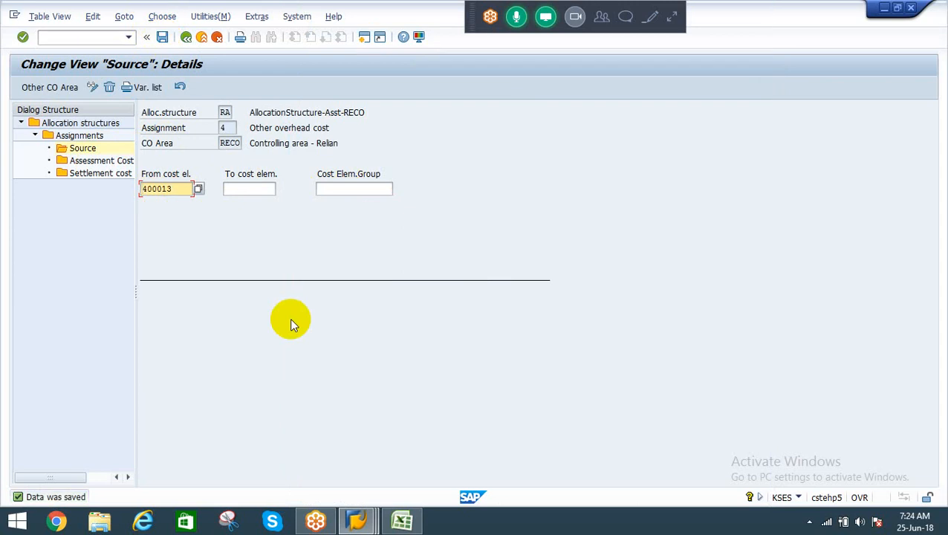
Step: Switch to the Excel workbook and enter RA in H3 with its first assignment, 1 and Salaries, in I3:J3
left_click(402, 521)
left_click(484, 210)
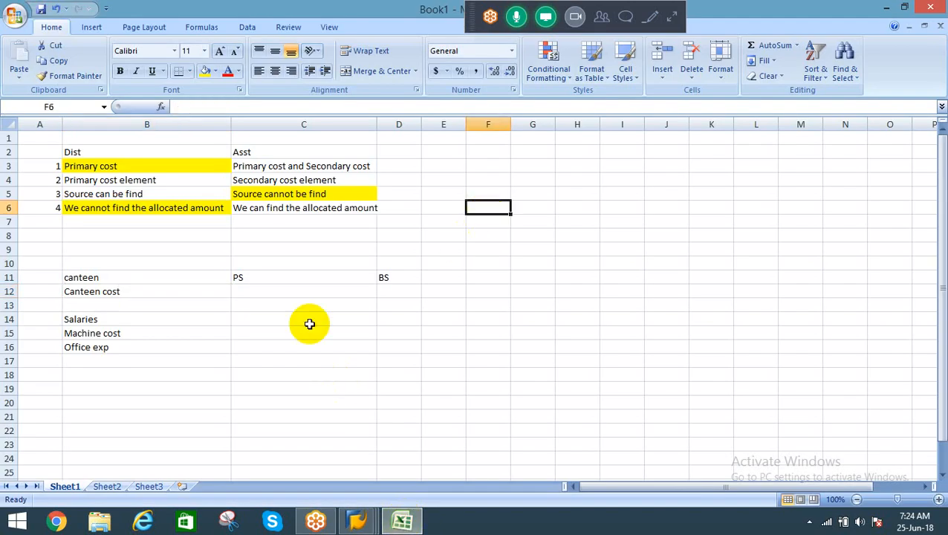
left_click(557, 170)
type("RA")
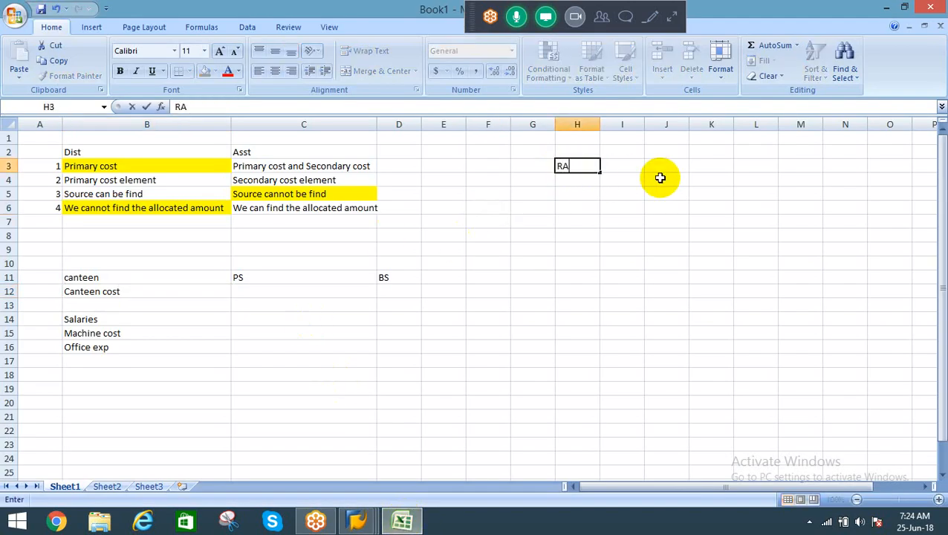
key("Return")
key("Up")
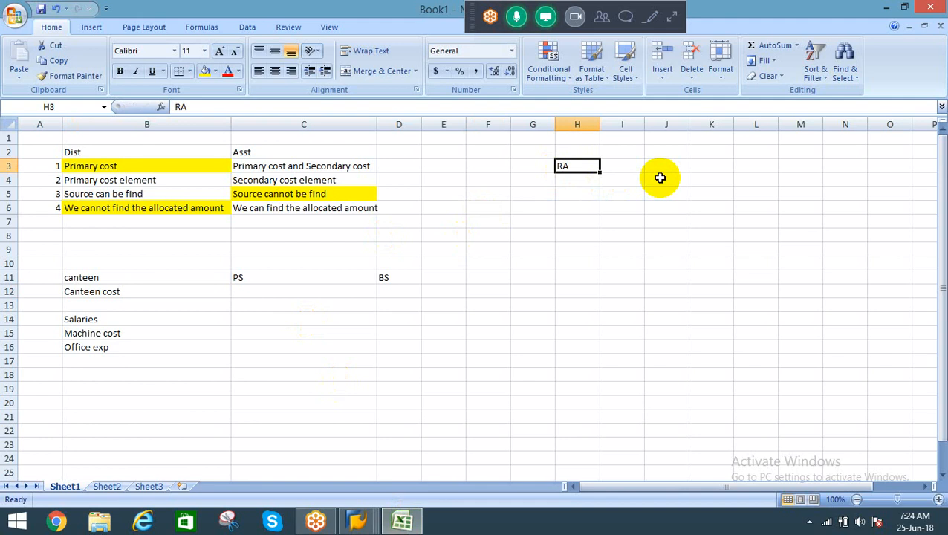
key("Right")
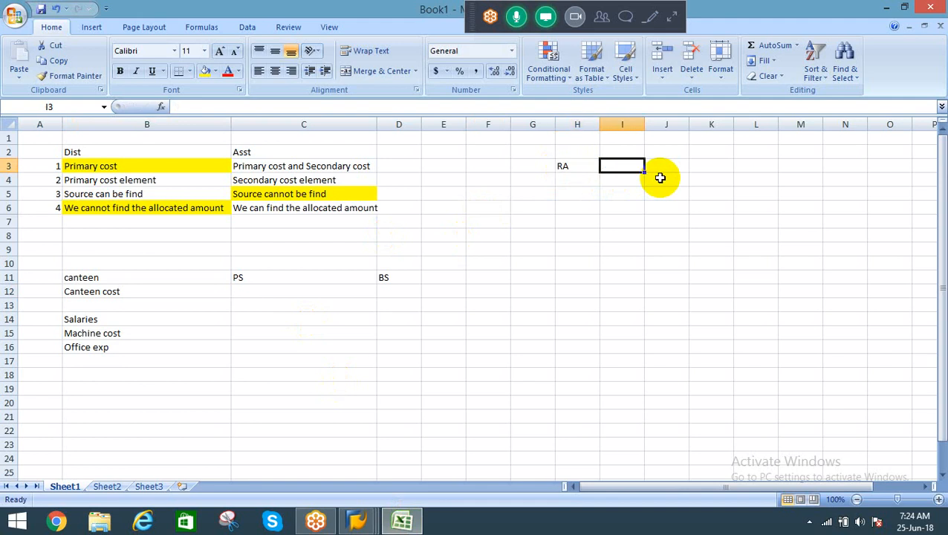
type("1")
key("Right")
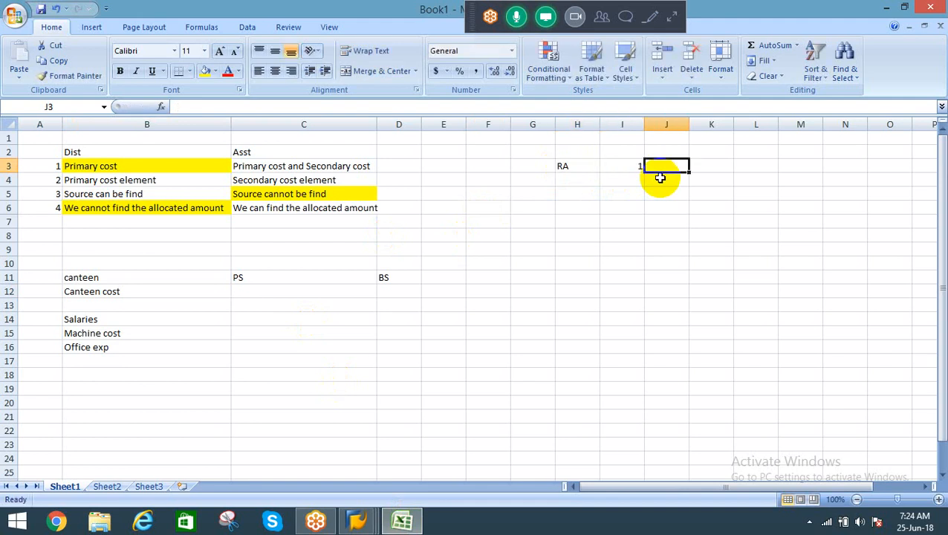
type("Salaries")
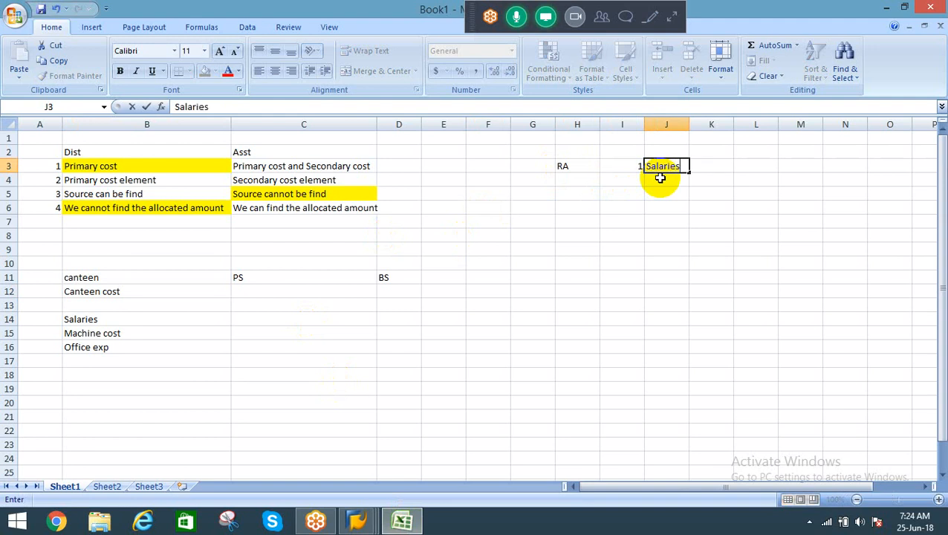
key("Return")
Step: List the remaining assignments in I4:J6 as 2 Machine cost, 3 Office exp and 4 Other OH exp
type("2")
key("Right")
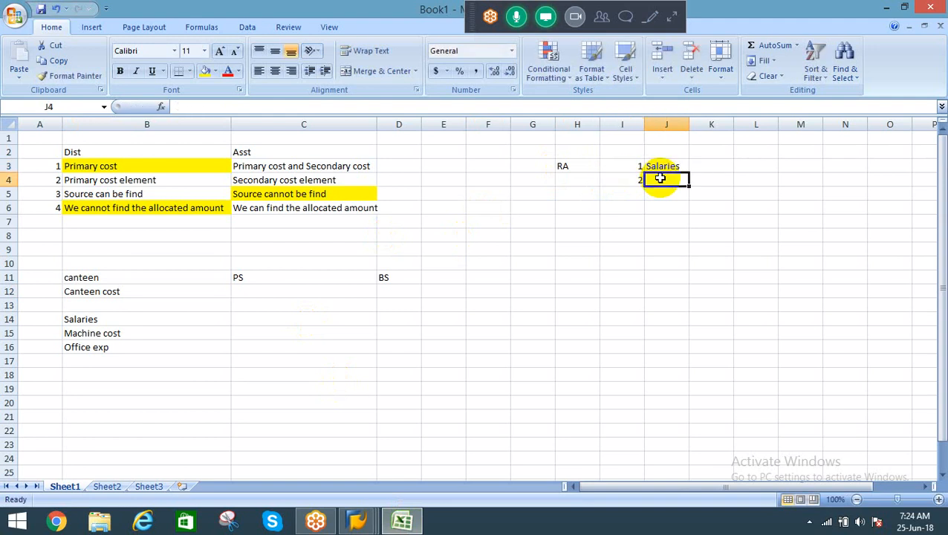
type("Machine c")
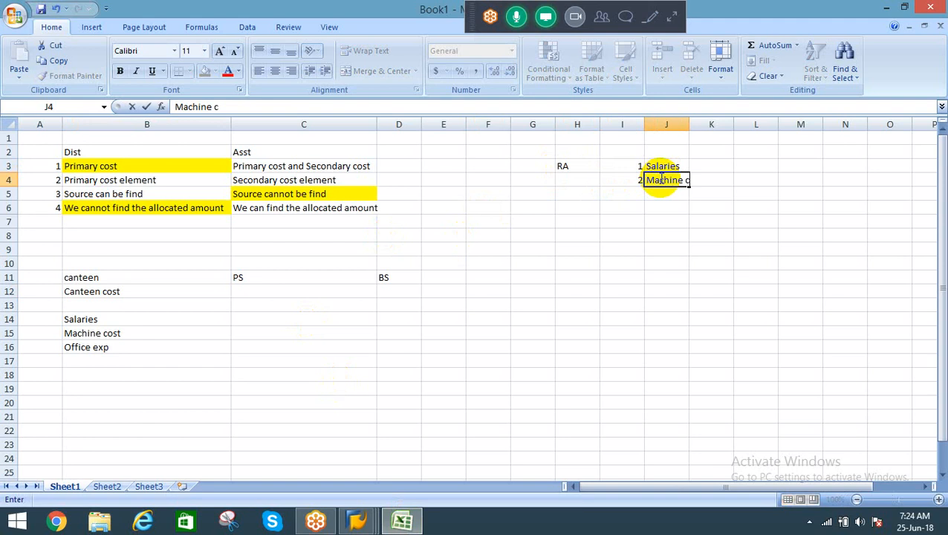
type("ost")
key("Return")
type("3")
key("Right")
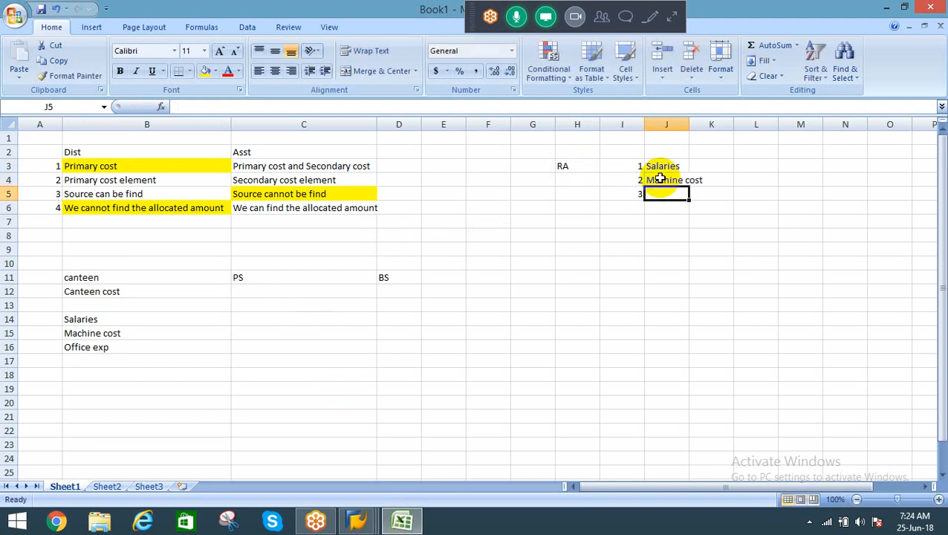
type("Office exp")
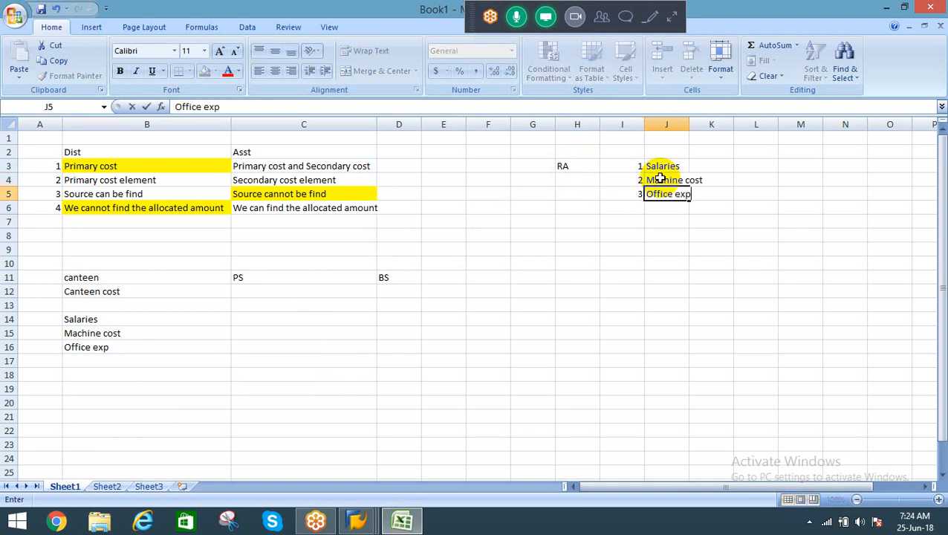
key("Return")
type("4")
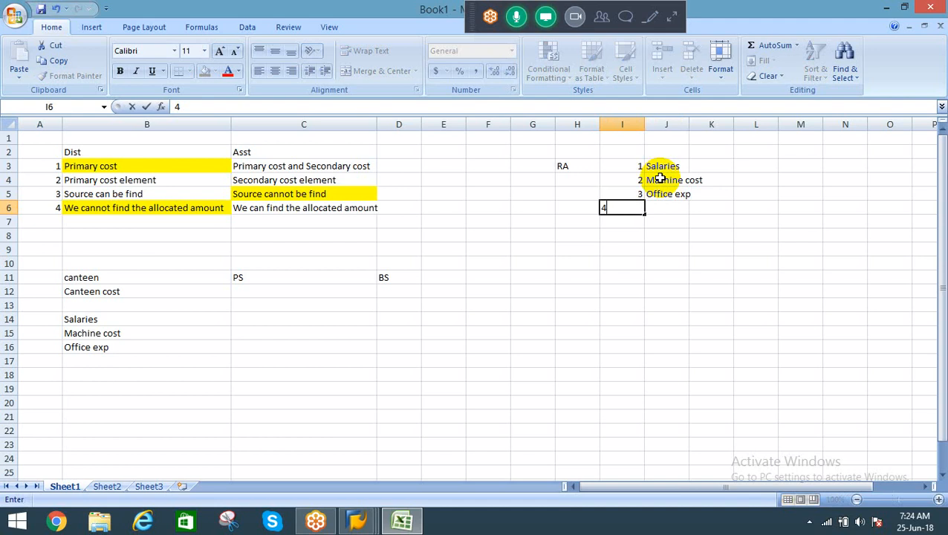
key("Right")
type("Othe")
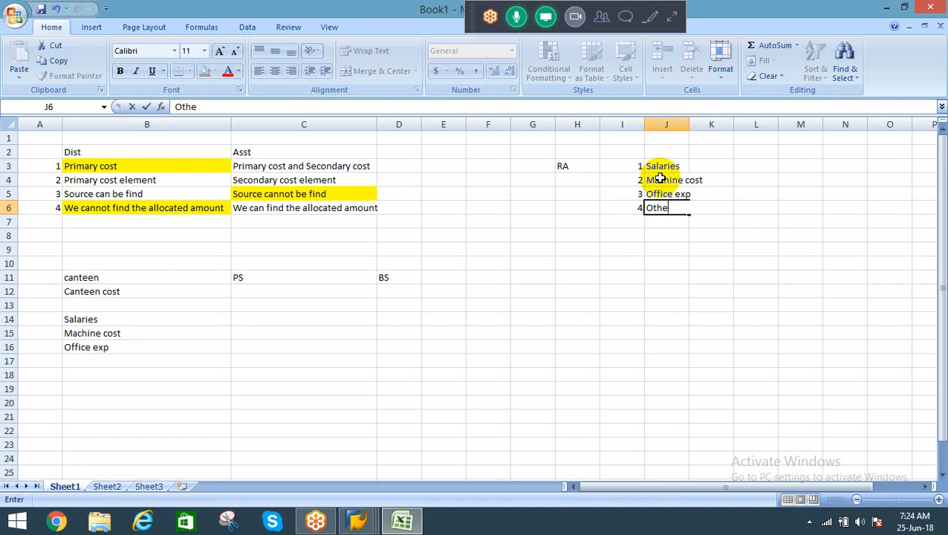
type("r OH exp")
Step: Auto-fit column J to the width of the assignment names in J3:J6
key("Left")
key("Up")
key("Up")
key("Up")
key("Right")
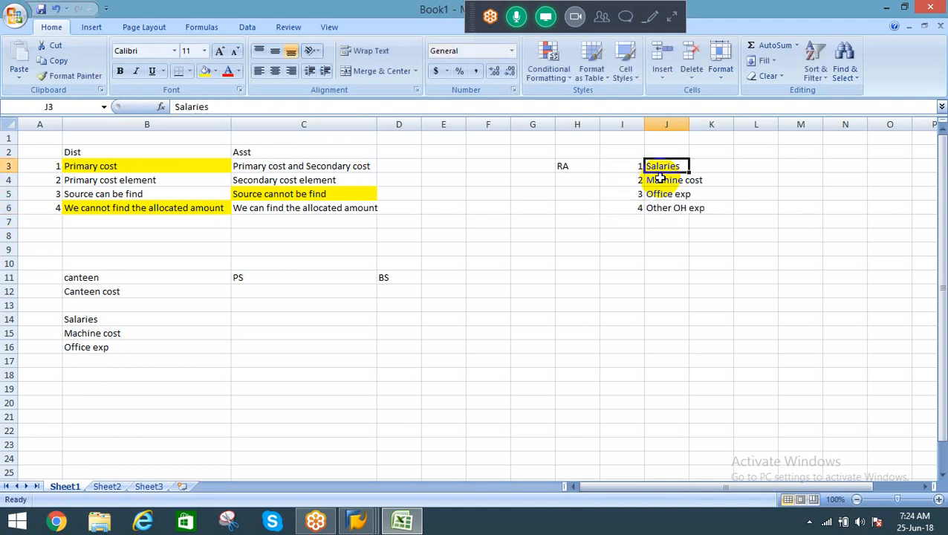
key("shift+Down")
key("shift+Down")
key("shift+Down")
key("alt+o")
key("c")
key("a")
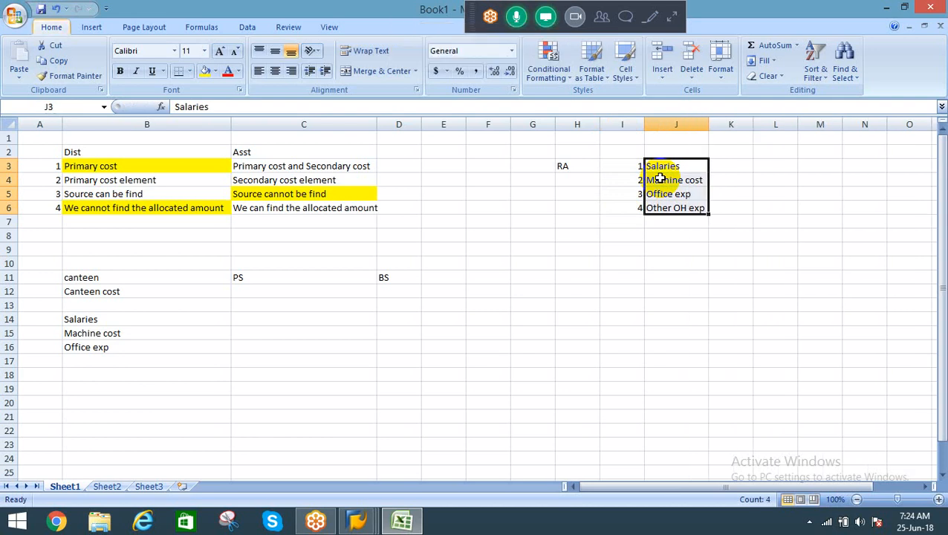
key("Right")
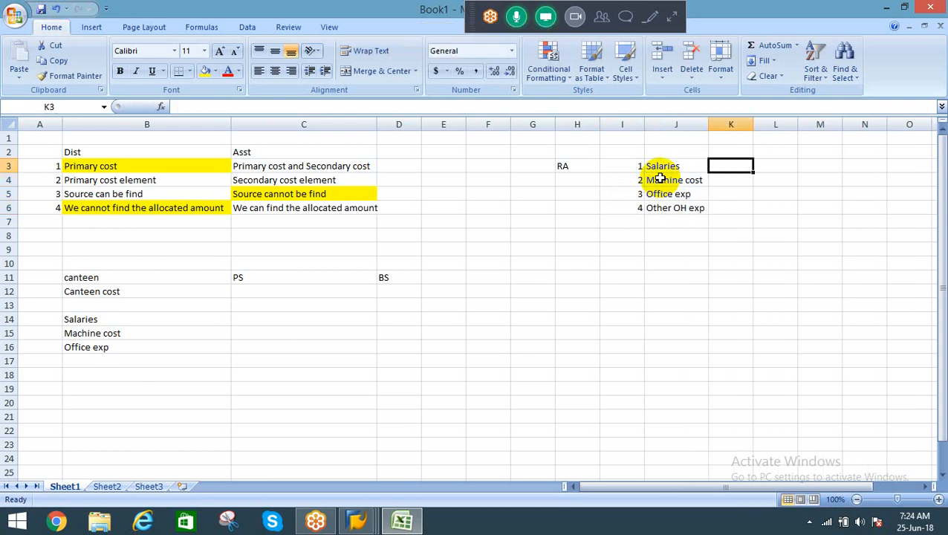
left_click(660, 179)
key("shift+Down")
key("shift+Down")
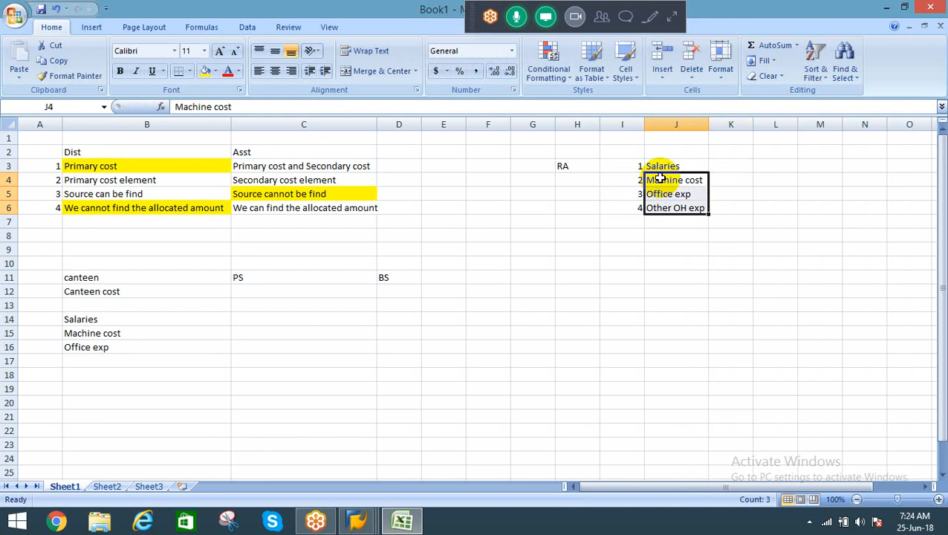
key("ctrl+c")
key("Down")
key("Escape")
Step: Move assignments 2 to 4 with their numbers from I4:J6 down to I8:J10
key("Up")
key("Left")
key("shift+Right")
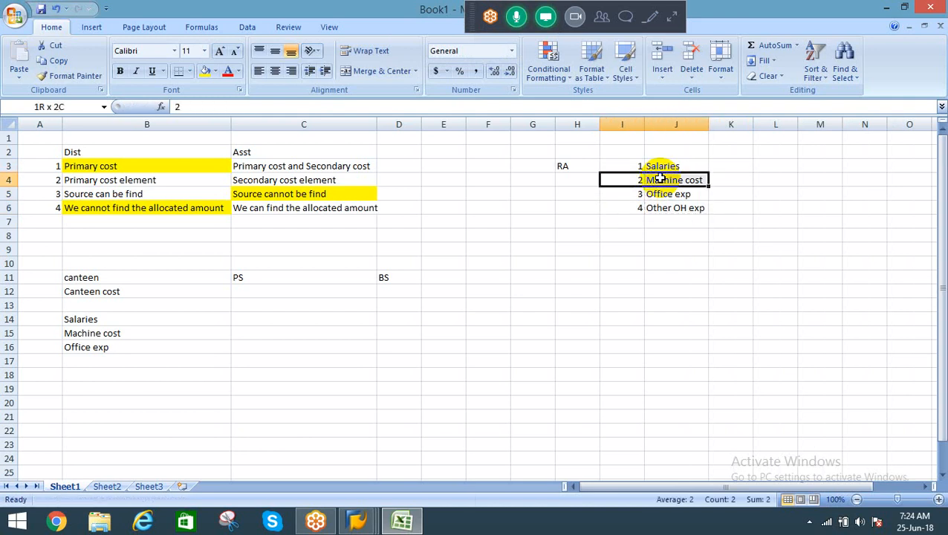
key("shift+Down")
key("shift+Down")
key("ctrl+c")
key("Down")
key("Down")
key("Down")
key("Down")
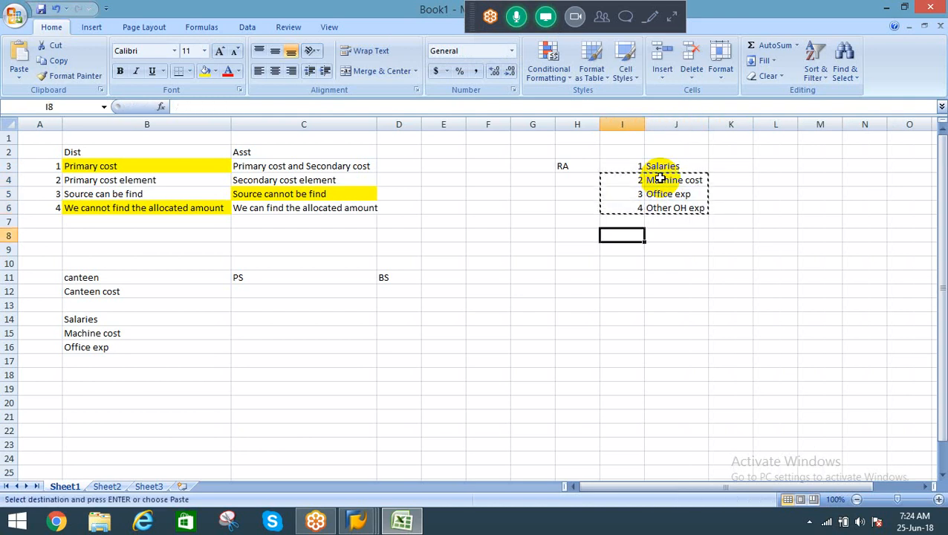
key("Return")
Step: Enter Salaries in K3 and PF in K4 as cost items of the Salaries assignment
key("Right")
key("Right")
key("Up")
key("Up")
key("Up")
key("Up")
key("Up")
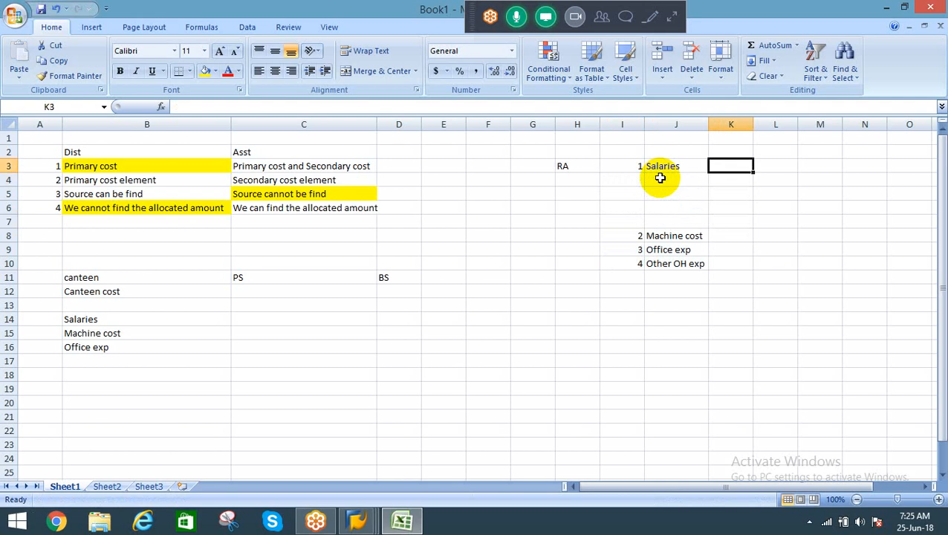
type("Salaries")
key("Return")
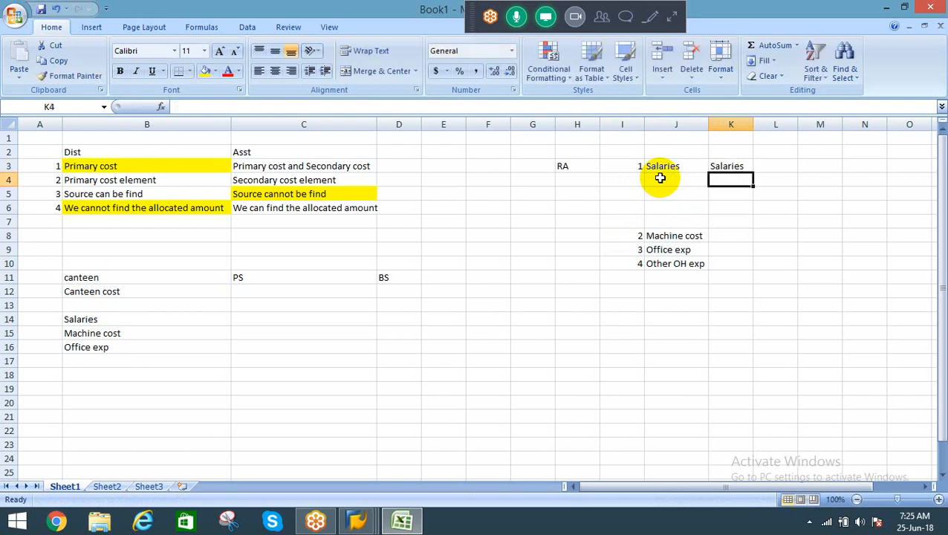
type("PF")
key("Return")
Step: Add Gratuity in K5 and HRA in K6 to the cost items of the Salaries assignment
type("G")
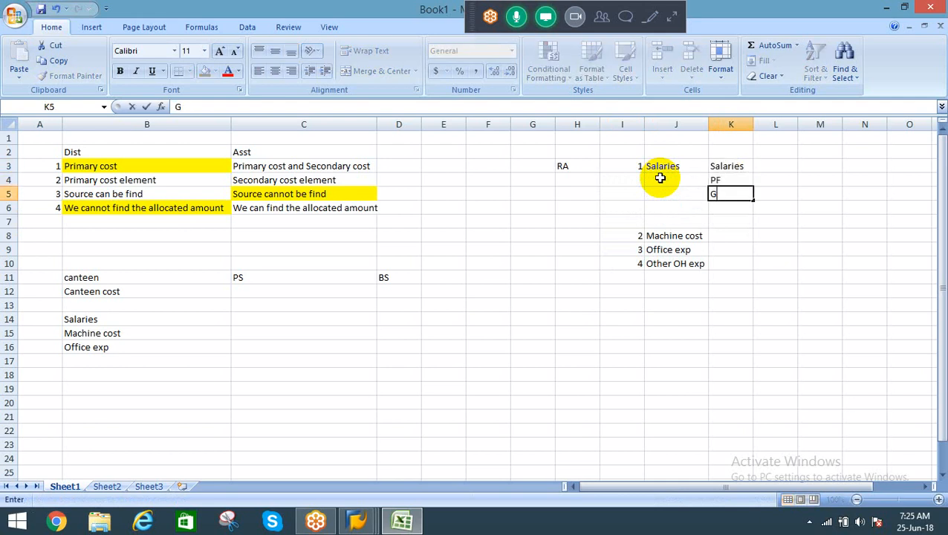
type("ratuity")
key("Return")
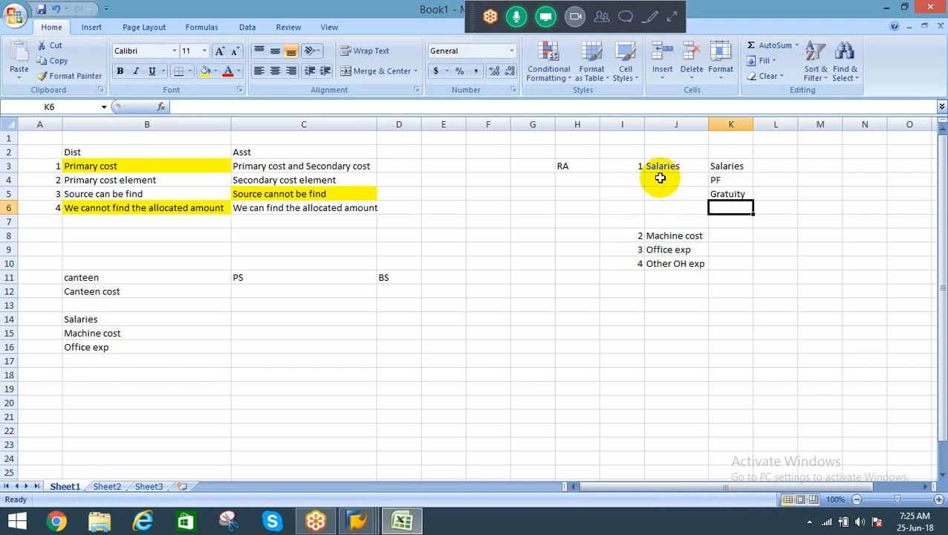
type("HR")
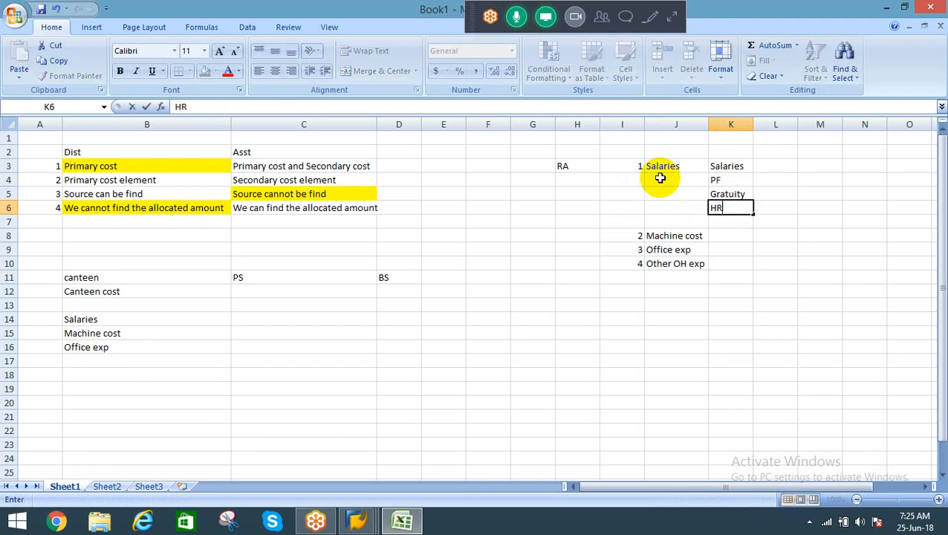
type("A")
key("Return")
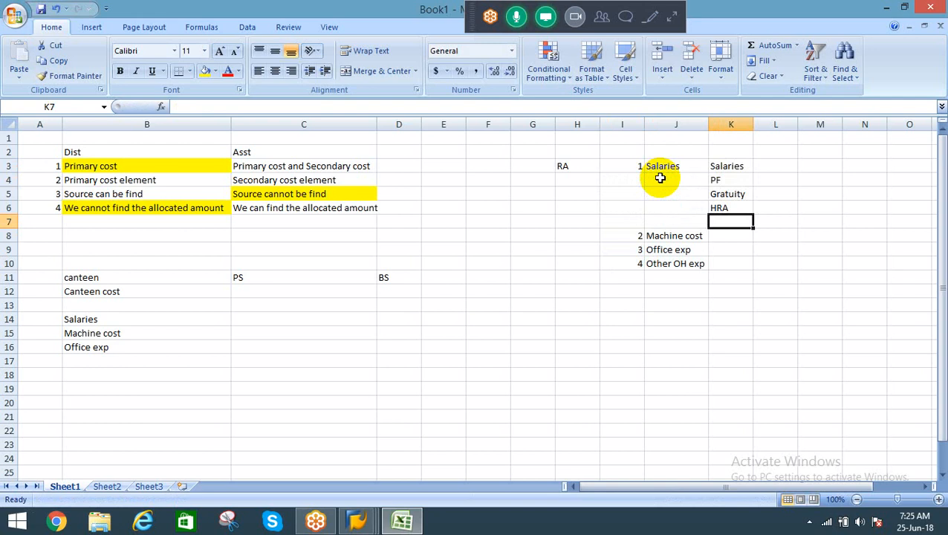
Step: Review the cost items in K3:K6 grouped under the Salaries assignment
key("Up")
key("Up")
key("Up")
key("Up")
key("shift+Down")
key("shift+Down")
key("shift+Down")
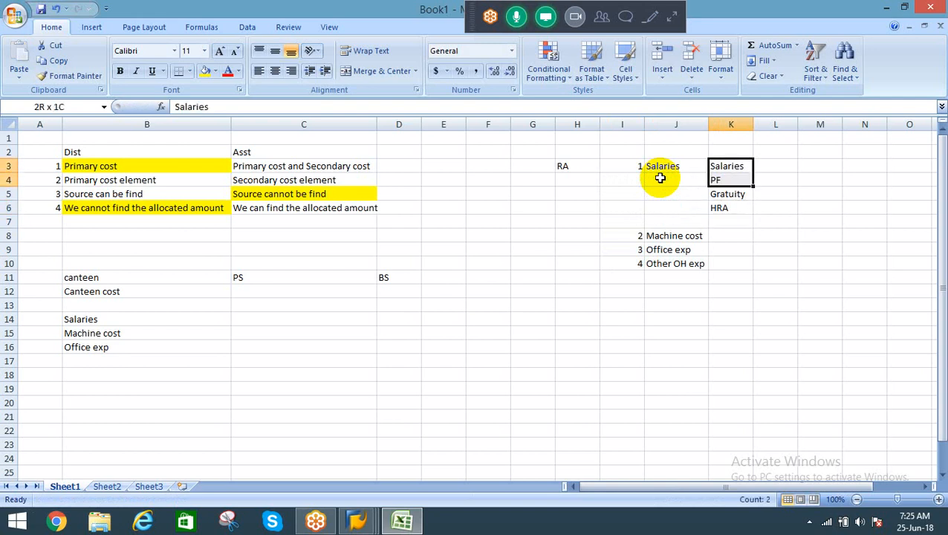
key("Left")
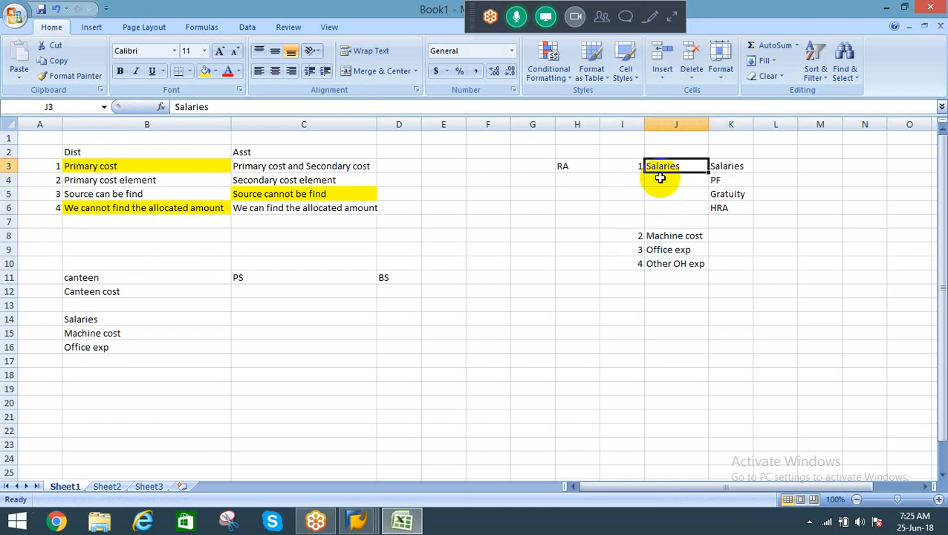
Step: Move assignments 3 and 4 with their numbers from I9:J10 down to I10:J11
key("Down")
key("Down")
key("Down")
key("Down")
key("Down")
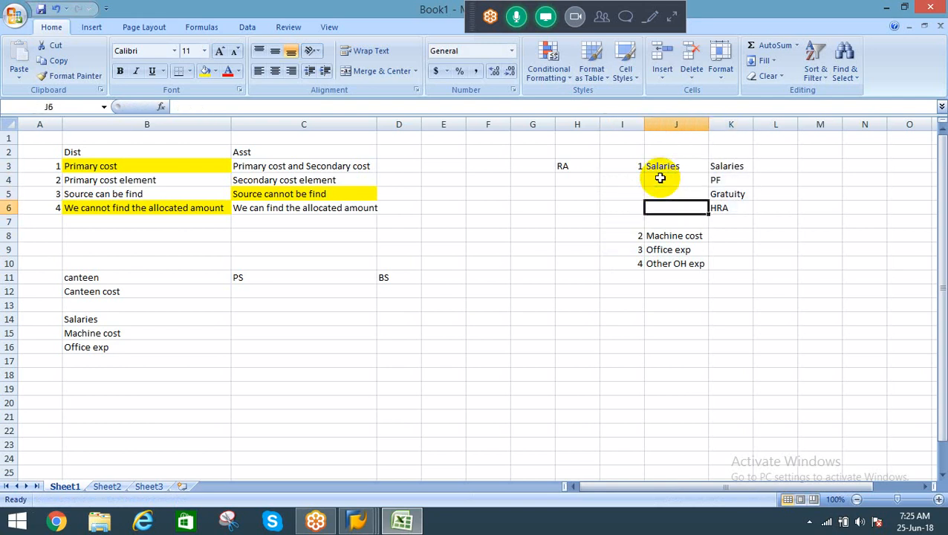
key("Right")
key("Down")
key("Left")
key("shift+Left")
key("shift+Down")
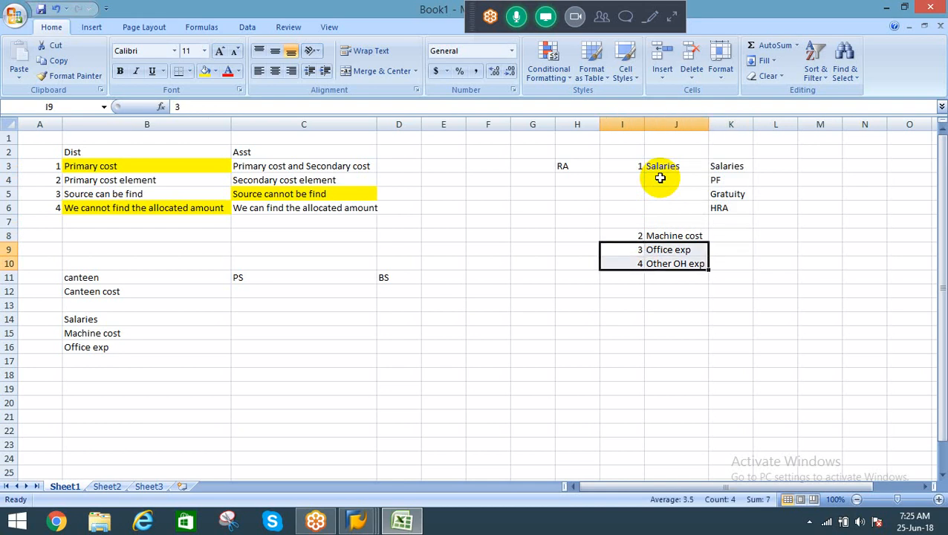
key("ctrl+x")
key("Down")
key("Return")
Step: Enter Dep in K8 and Repairs in K9 as cost items of the Machine cost assignment
key("Right")
key("Right")
key("Up")
key("Up")
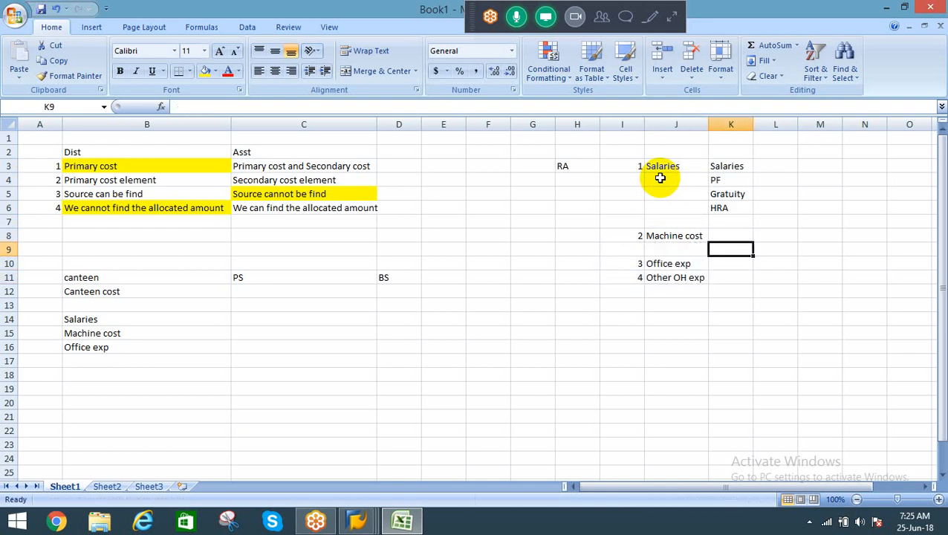
type("Dep")
key("Return")
type("Repairs")
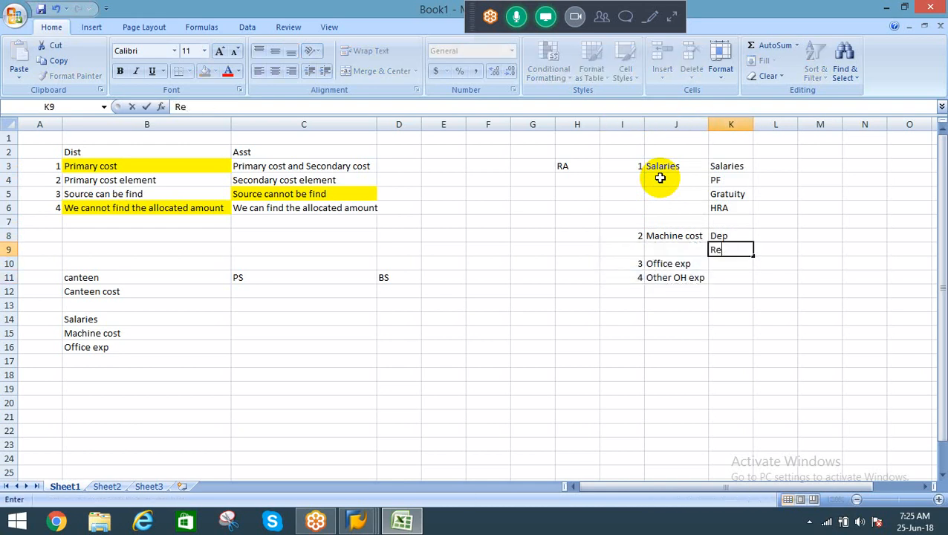
key("Return")
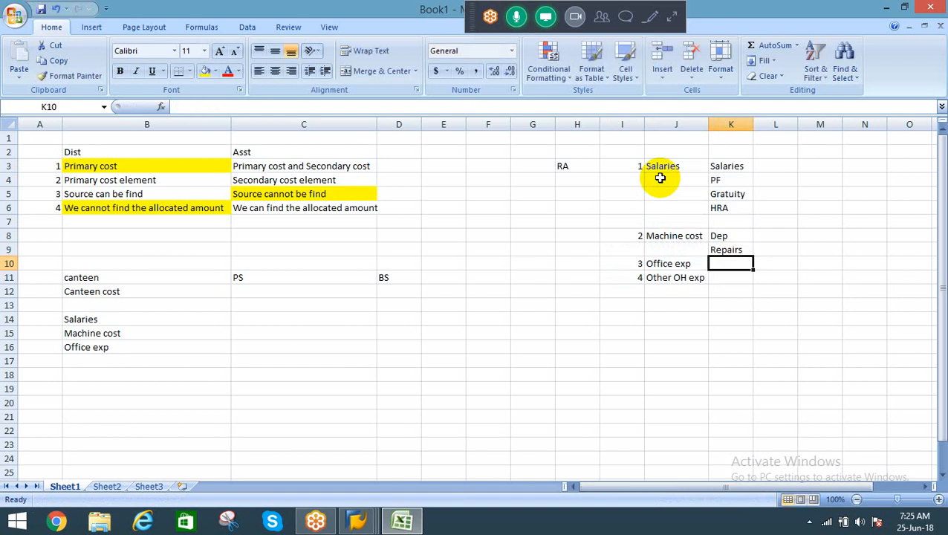
Step: Move the Other OH exp assignment with its number from I11:J11 down to I13:J13
key("Down")
key("Left")
key("Left")
key("shift+Right")
key("ctrl+x")
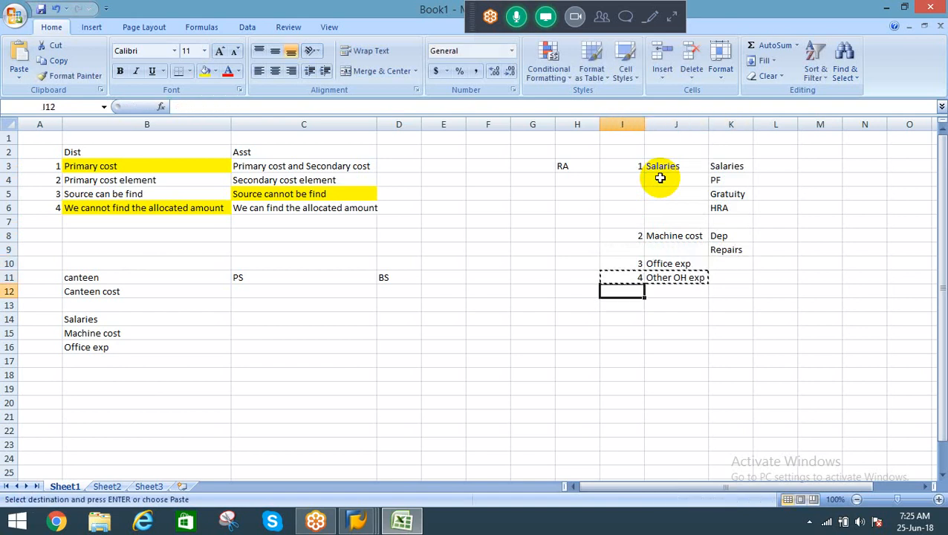
key("Down")
key("Down")
key("ctrl+v")
Step: Enter Stationery in K10 and House keeping in K11 as cost items of the Office exp assignment
key("Right")
key("Right")
key("Up")
key("Up")
key("Up")
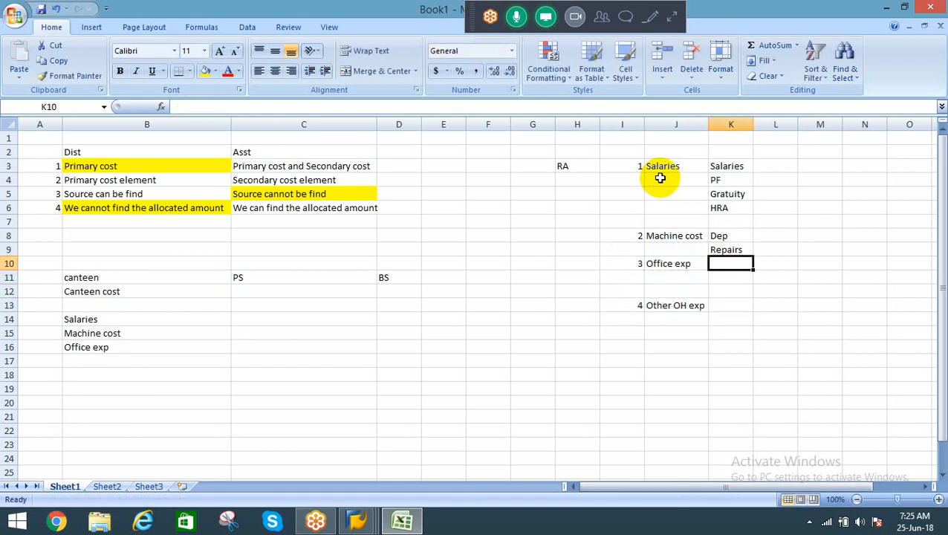
type("Stat")
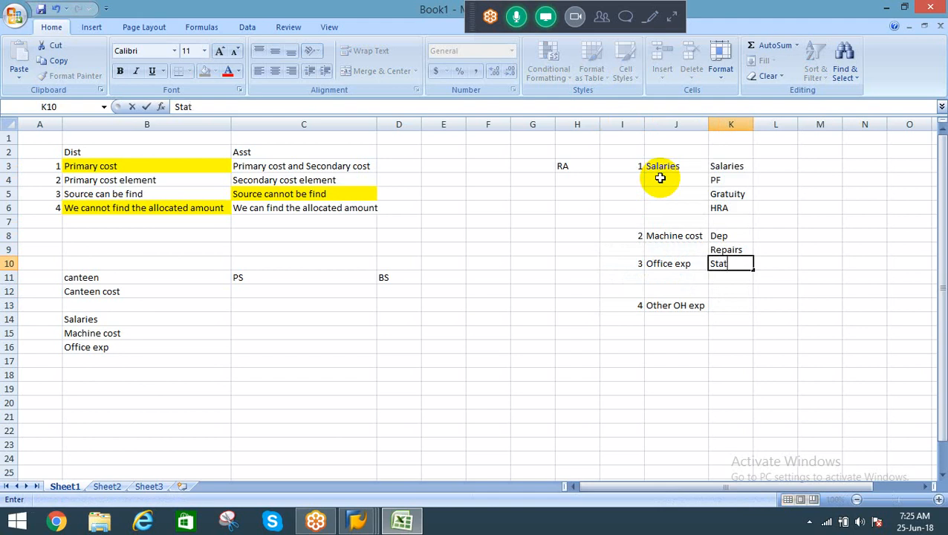
type("ionery")
key("Return")
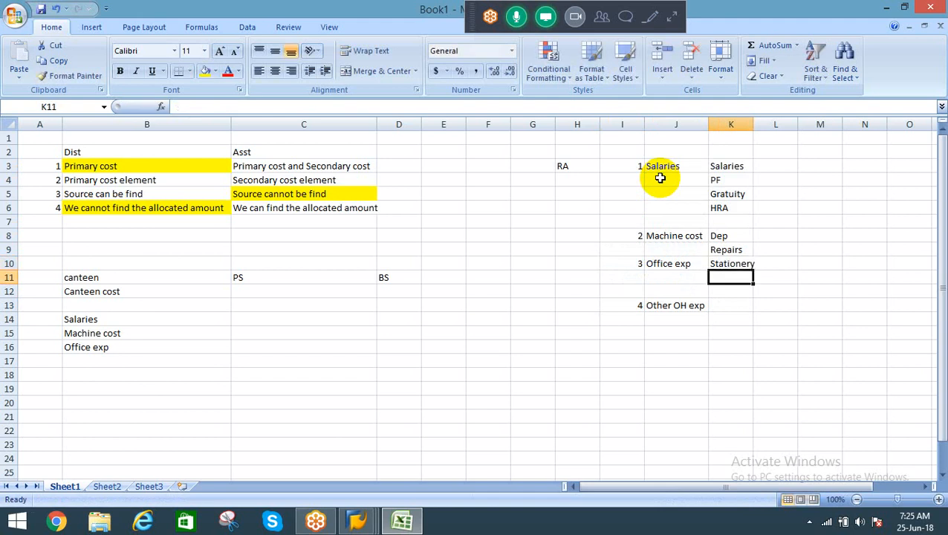
type("Ho")
key("BackSpace")
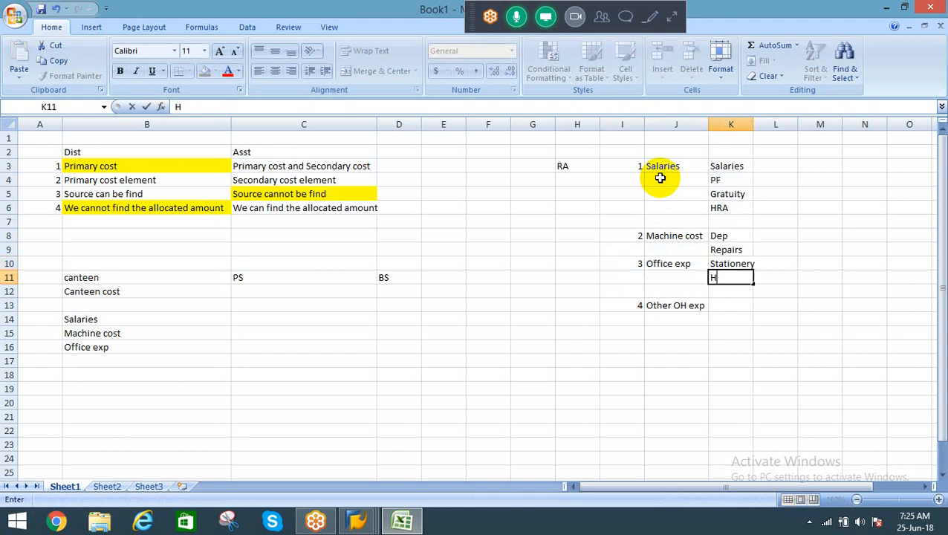
type("ouse keeping")
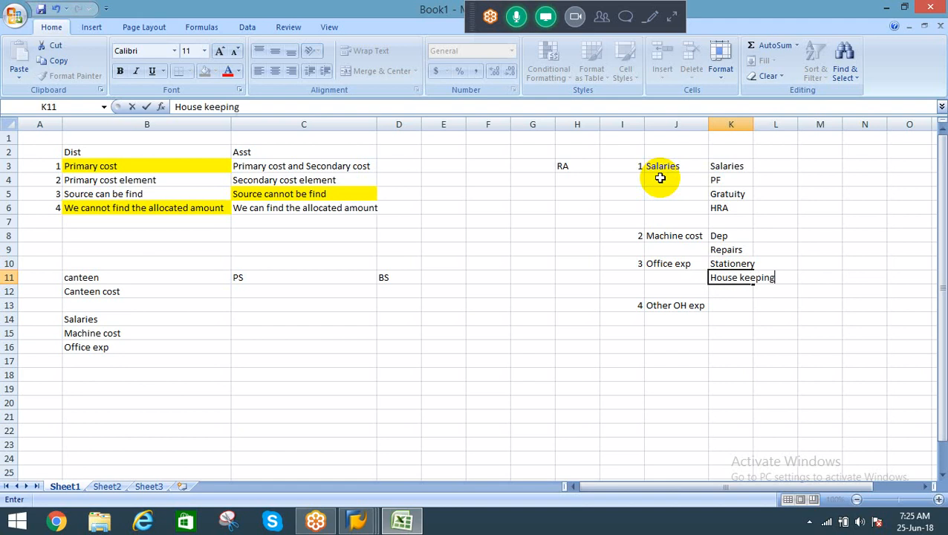
key("Return")
Step: Enter Telephone in K12 for the Office exp assignment and Interest in K13 for Other OH exp
type("Telephine")
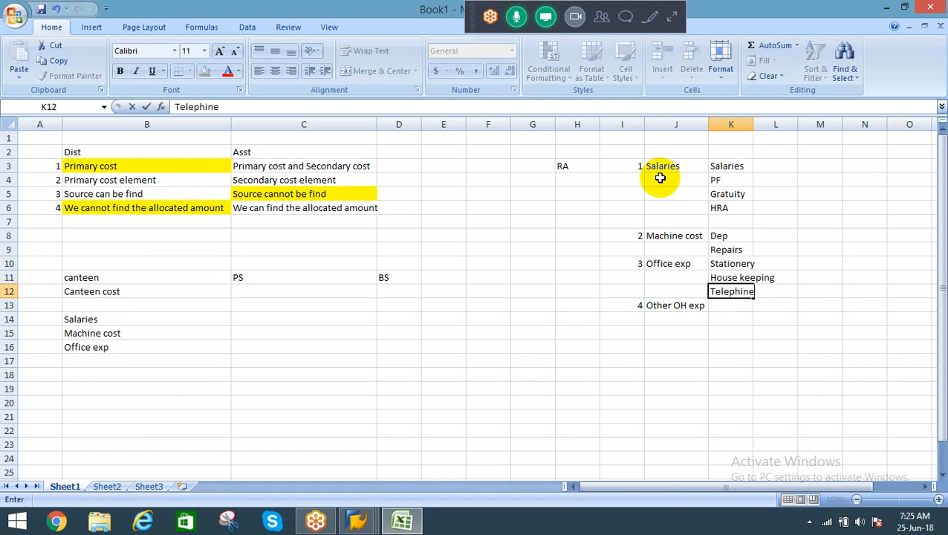
key("Return")
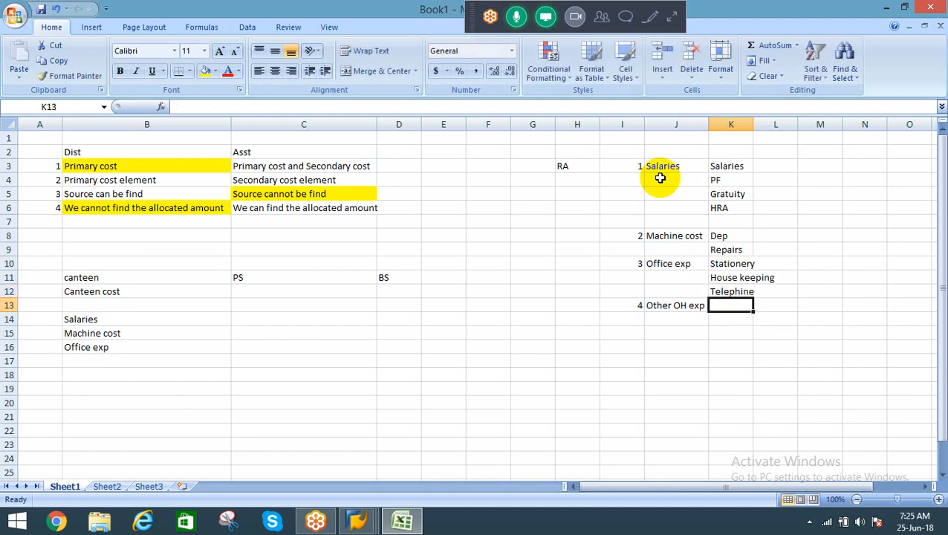
key("Up")
key("F2")
key("Left")
key("Left")
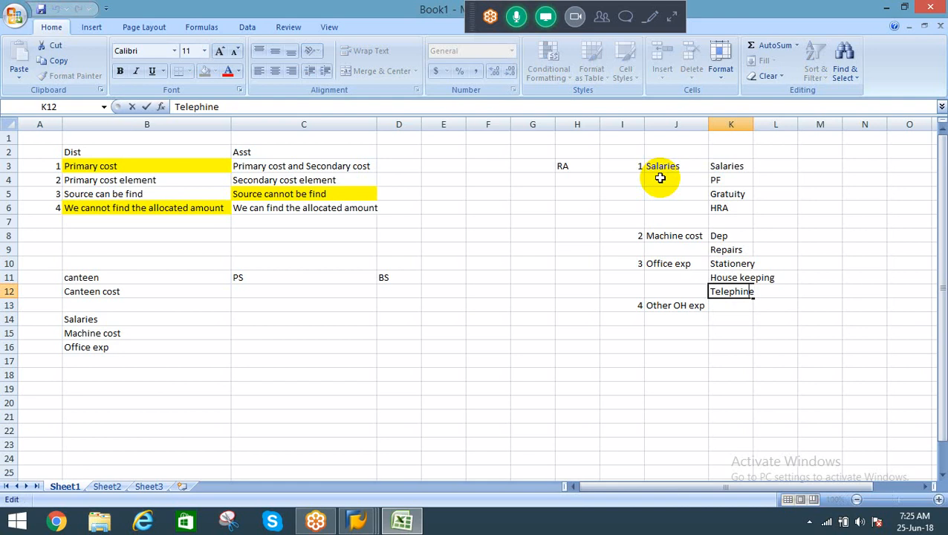
key("BackSpace")
type("o")
key("Return")
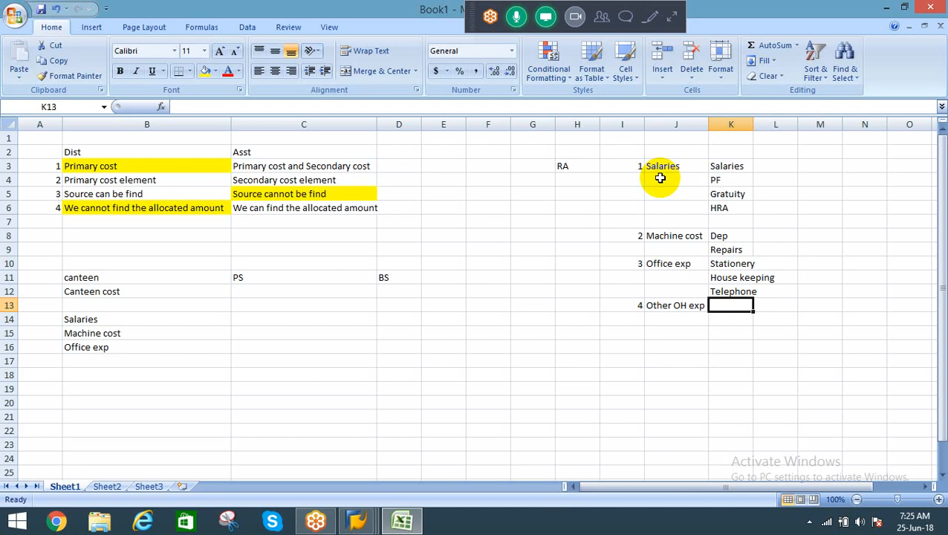
type("Interest")
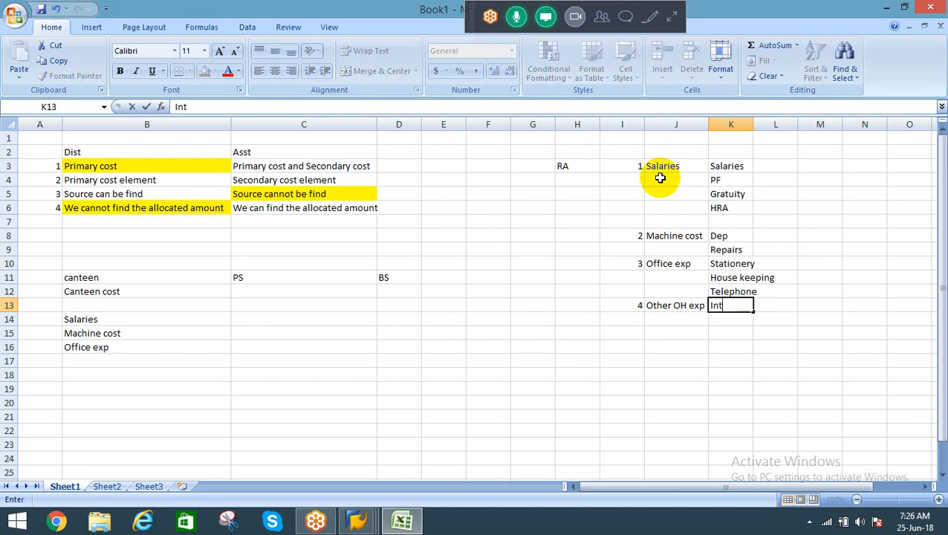
key("Return")
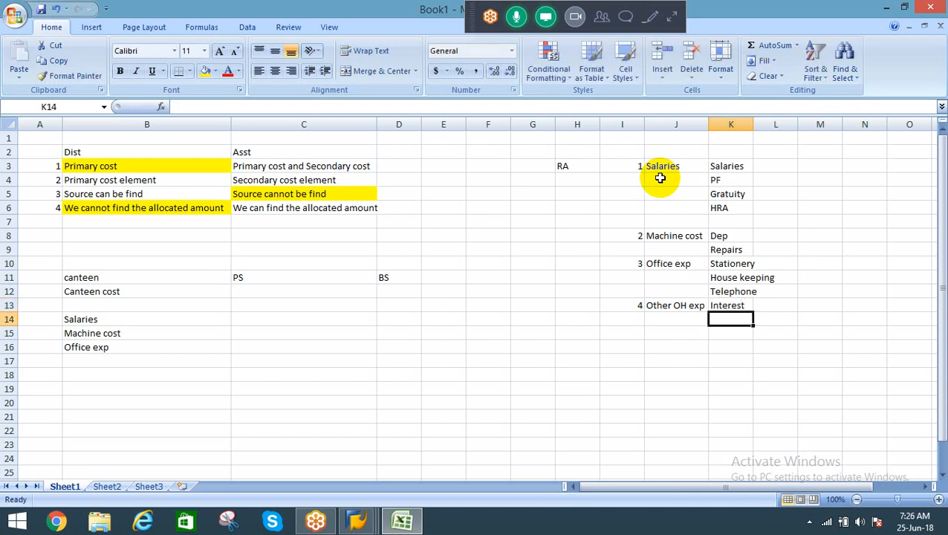
Step: Delete the empty row 7 between the Salaries and Machine cost groups
key("Up")
key("Up")
key("Up")
key("Up")
key("Up")
key("Up")
key("Up")
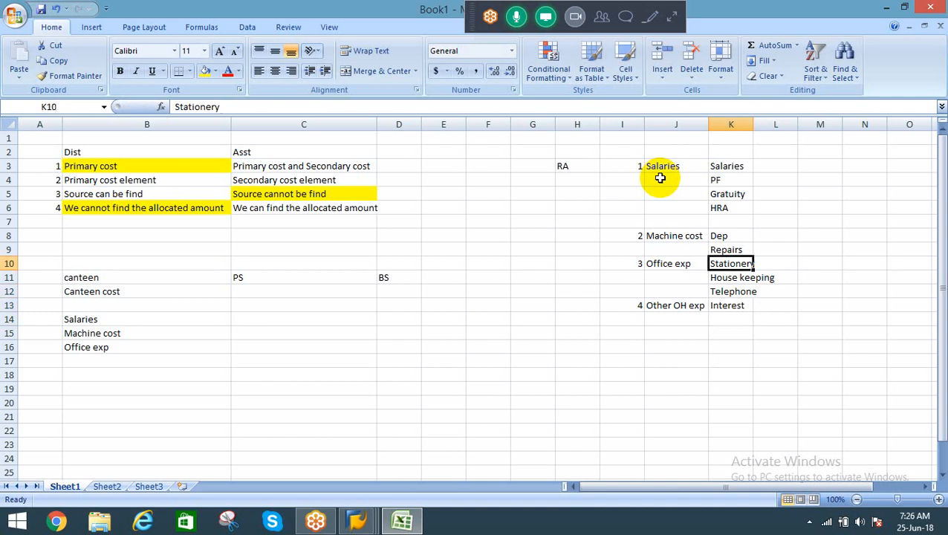
key("shift+space")
key("ctrl+minus")
Step: Review the RA allocation structure and its four numbered assignments in I3:J12
key("Up")
key("Up")
key("Up")
key("Up")
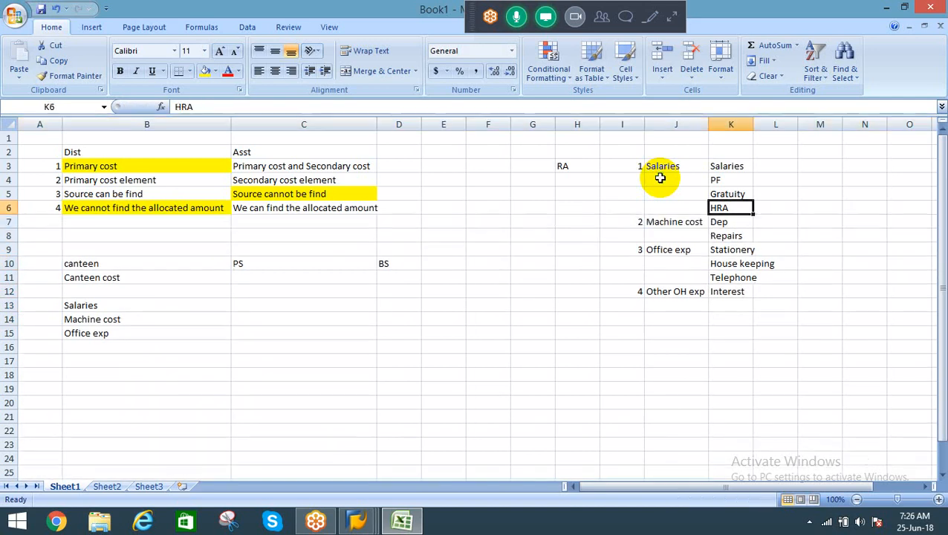
key("Left")
key("Left")
key("Left")
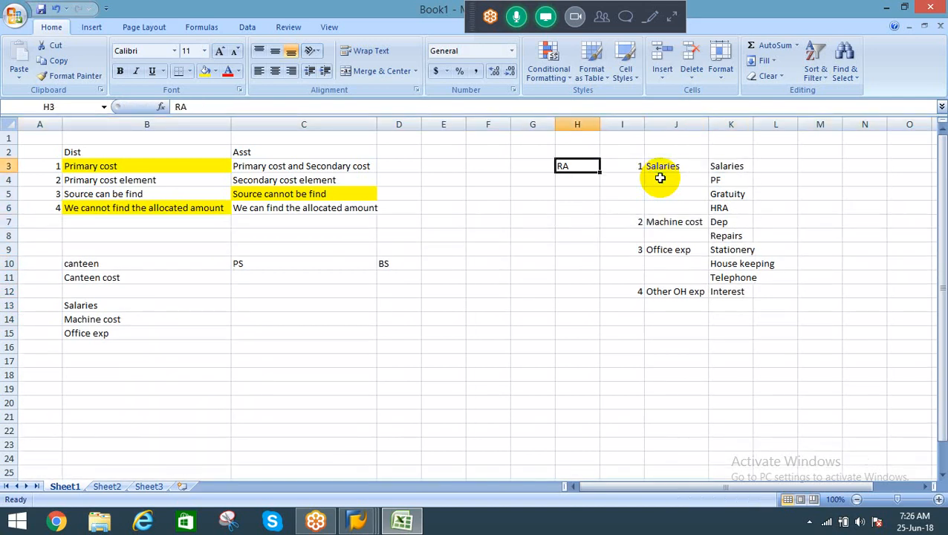
key("Right")
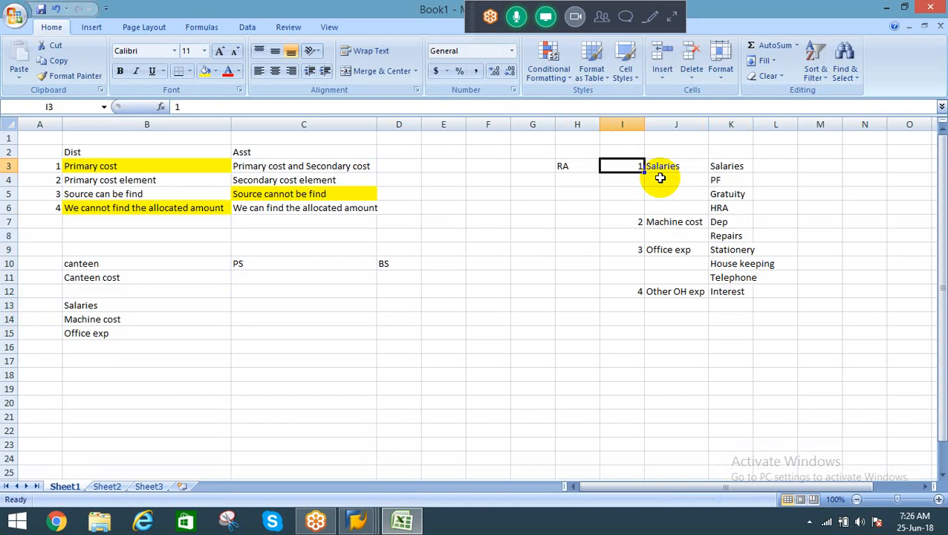
key("shift+Right")
key("shift+Down")
key("shift+Down")
key("shift+Down")
key("shift+Down")
key("shift+Down")
key("shift+Down")
key("shift+Down")
key("shift+Down")
key("shift+Down")
key("shift+Down")
key("shift+Up")
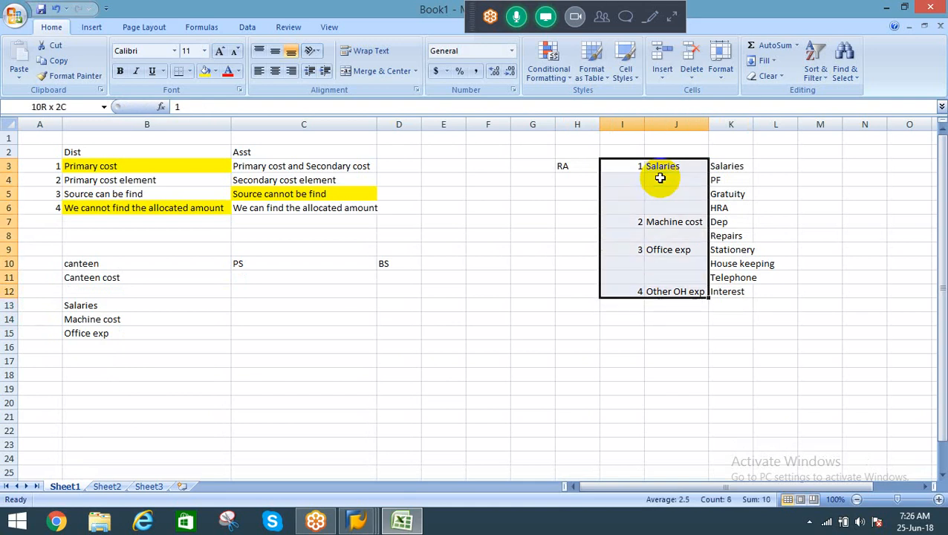
key("Up")
key("Down")
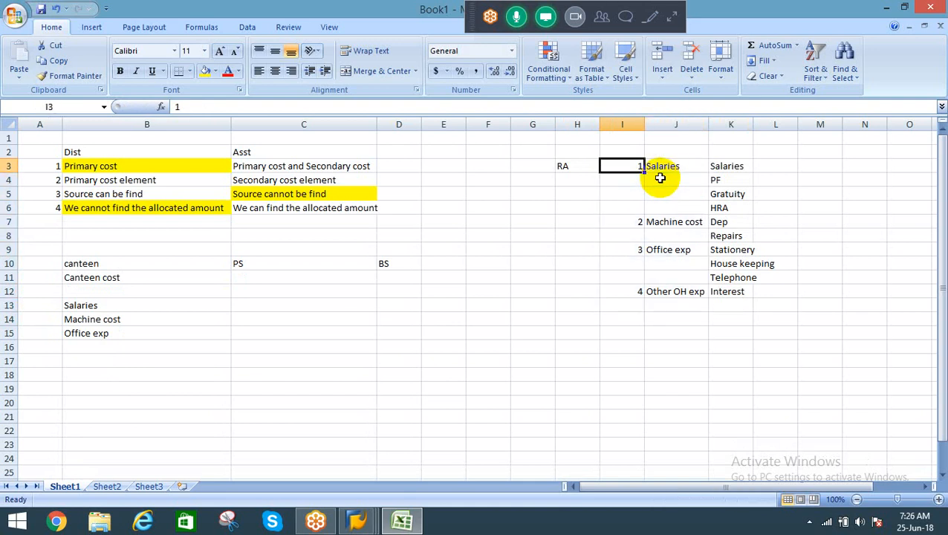
Step: Enter the heading Primary CE in K2 above the cost items
key("Right")
key("Right")
key("shift+Down")
key("shift+Down")
key("shift+Down")
key("Up")
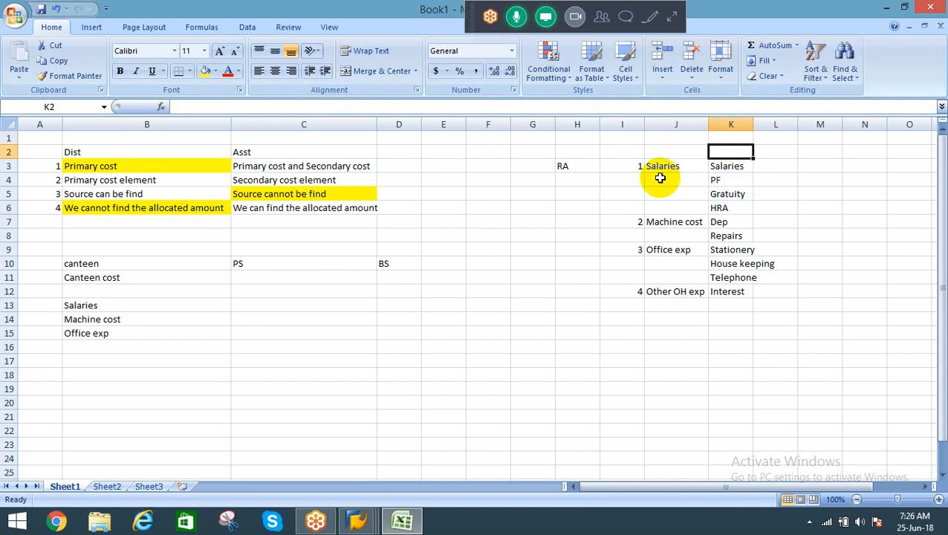
type("Primar")
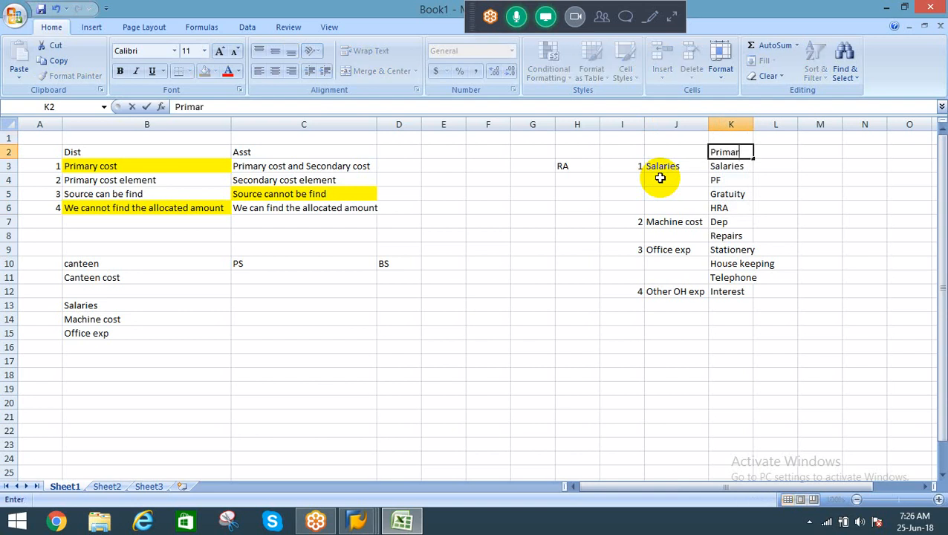
type("y")
key("Return")
key("Up")
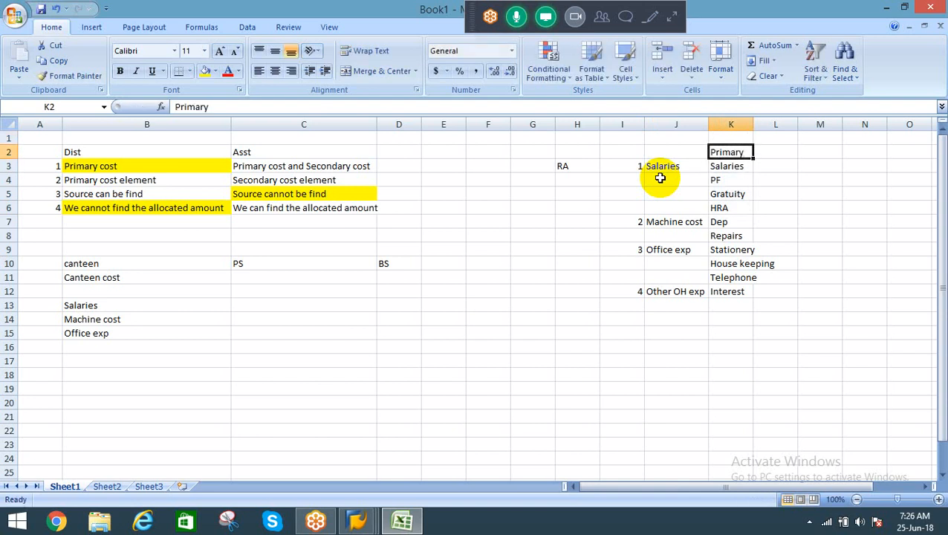
key("F2")
type("CE")
key("Return")
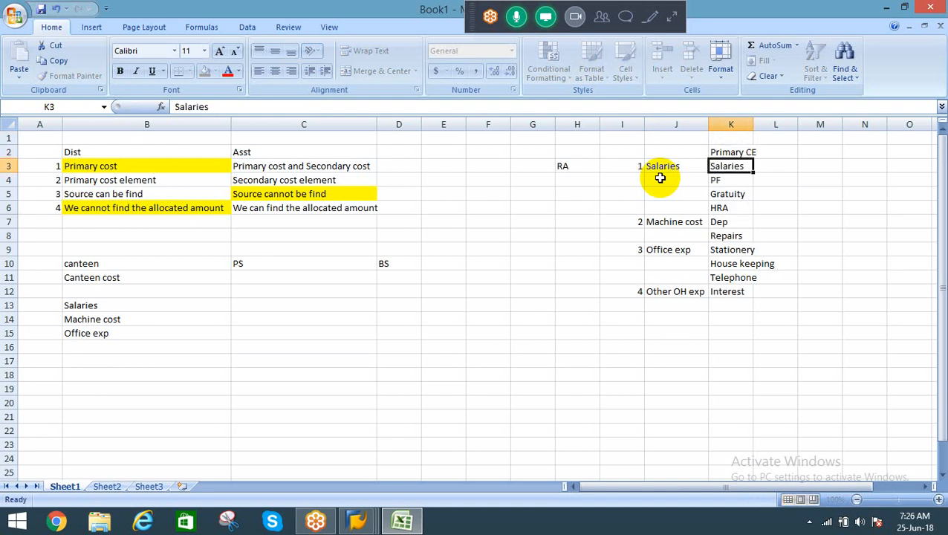
Step: Merge and center cells I2:J2 above the assignment numbers and names
key("Left")
key("Up")
key("shift+Left")
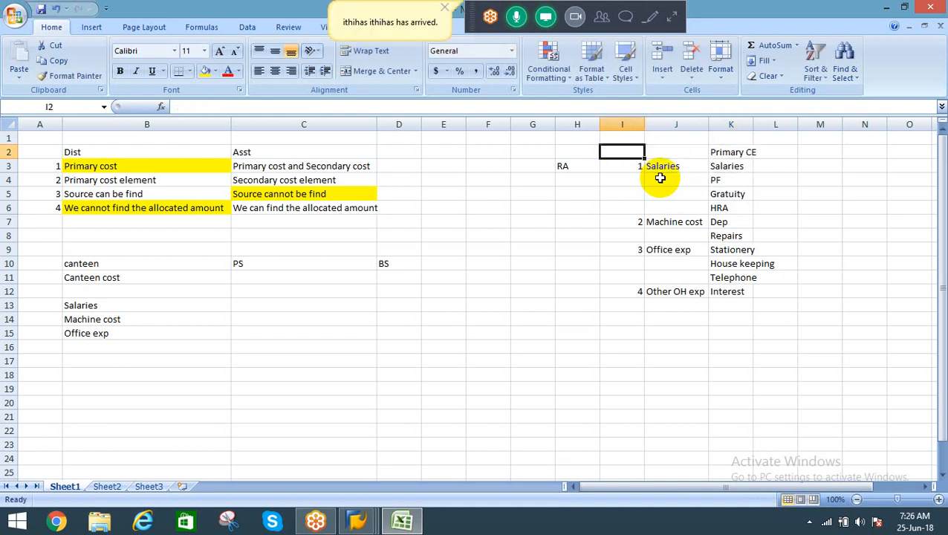
key("alt+h")
type("mc")
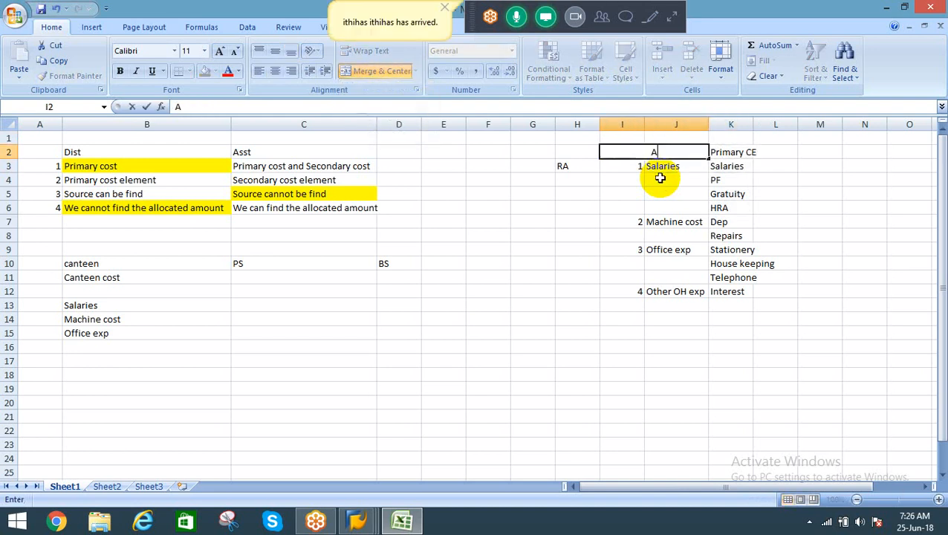
Step: Enter the heading Assignments in the merged cell I2, correcting its spelling
type("Assigmenets")
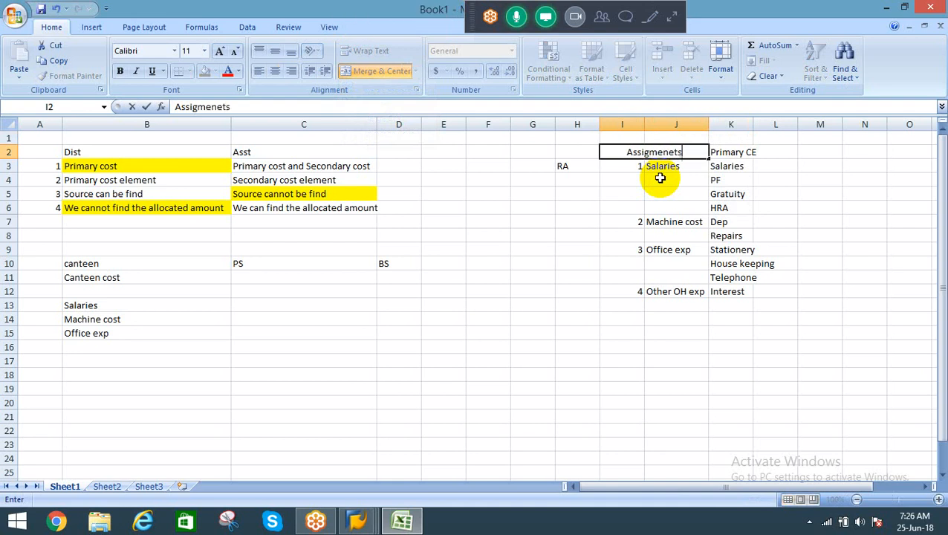
key("Return")
key("Up")
key("F2")
key("BackSpace")
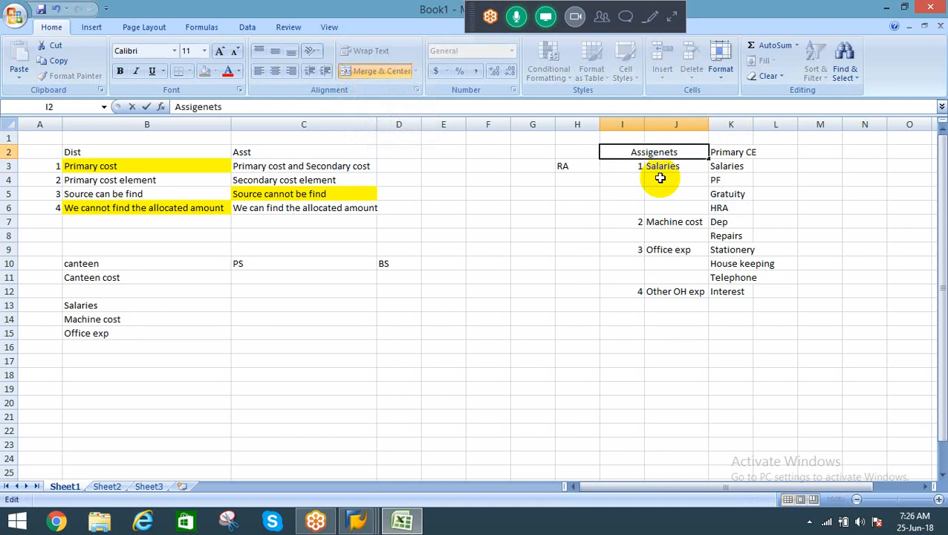
key("BackSpace")
key("Delete")
type("nm")
key("Return")
key("Up")
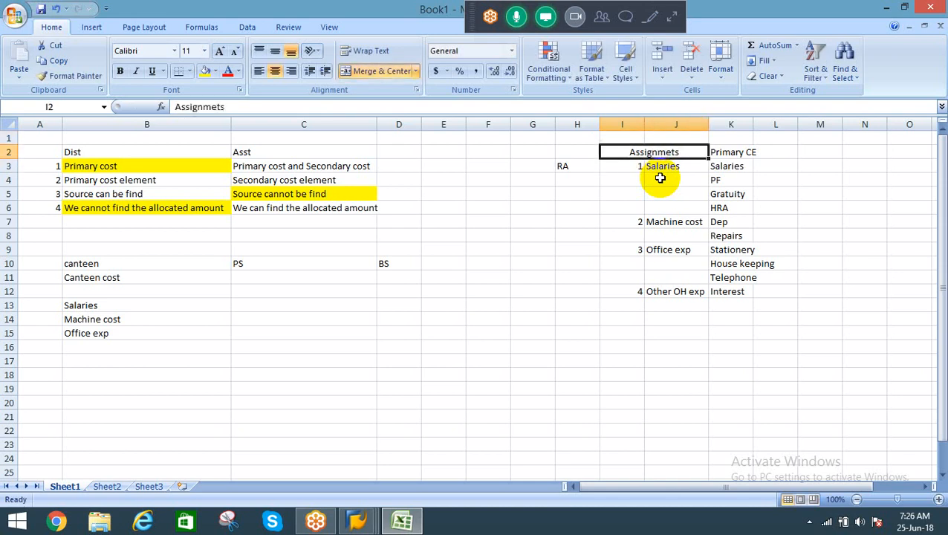
key("F2")
key("Left")
key("Left")
type("n")
key("ctrl+Return")
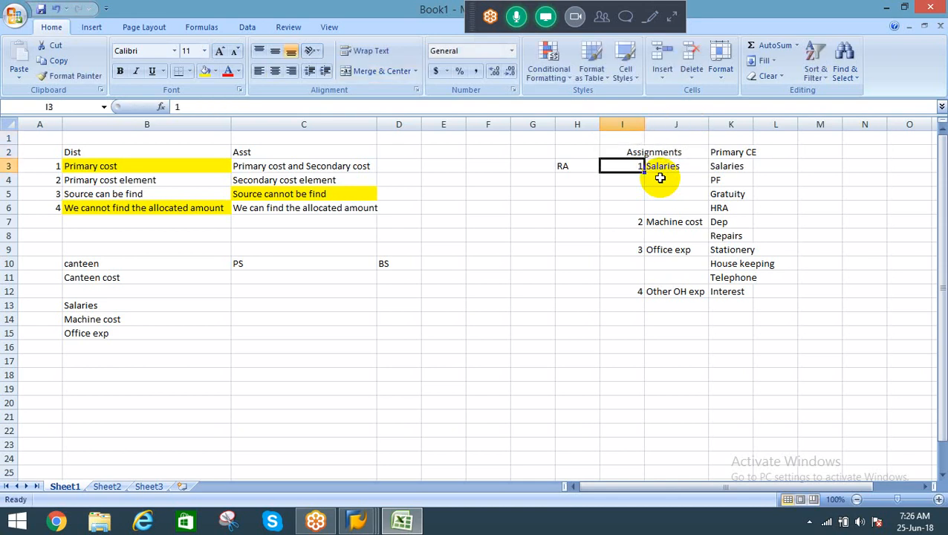
Step: Autofit the width of column K to the primary cost element names
key("Right")
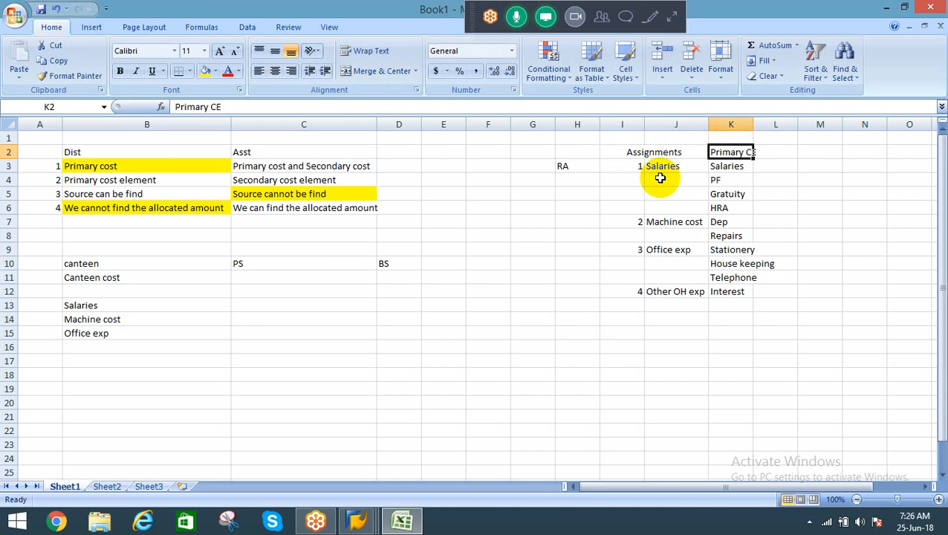
key("ctrl+space")
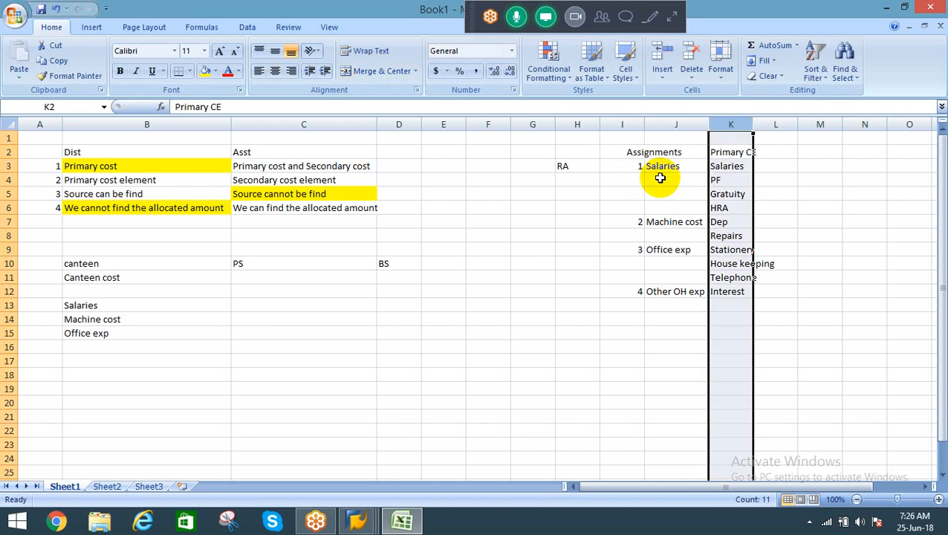
key("alt+o")
key("c")
key("a")
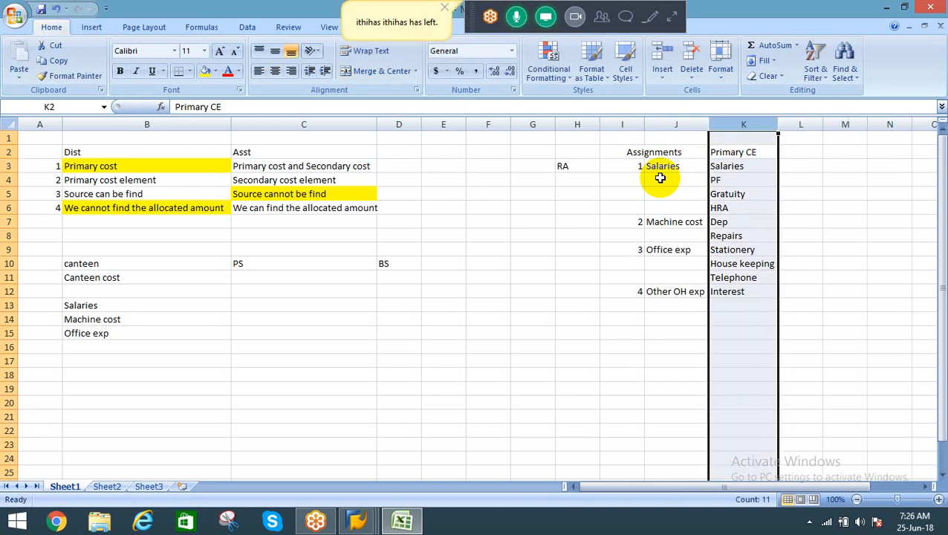
Step: Enter the heading Secondary CE in L2 beside the Primary CE heading
key("Down")
key("Left")
key("shift+Left")
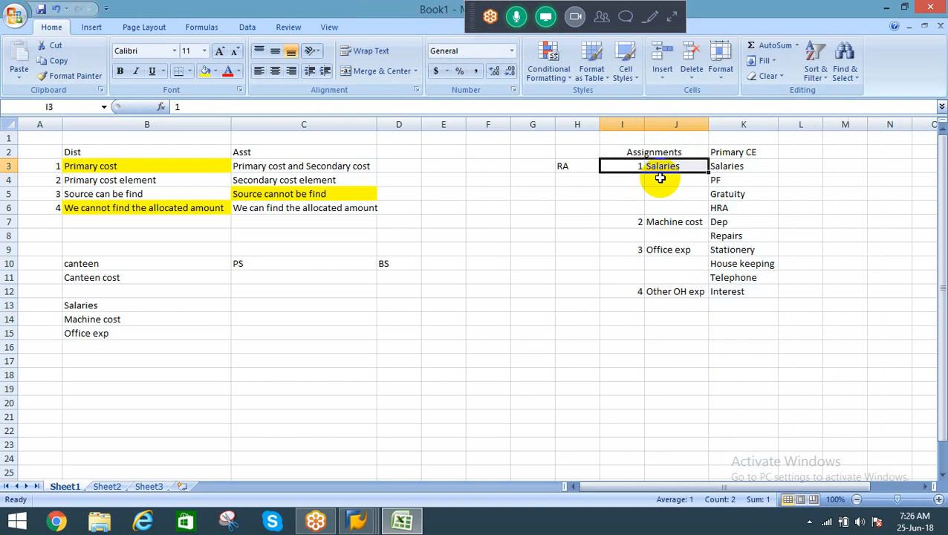
key("Right")
key("Right")
key("Right")
key("Right")
key("Left")
key("Up")
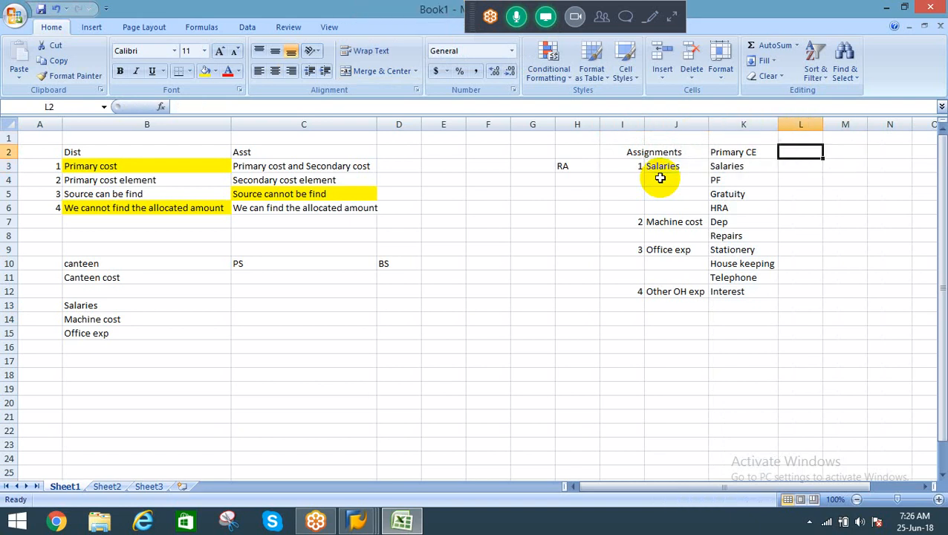
type("Secon")
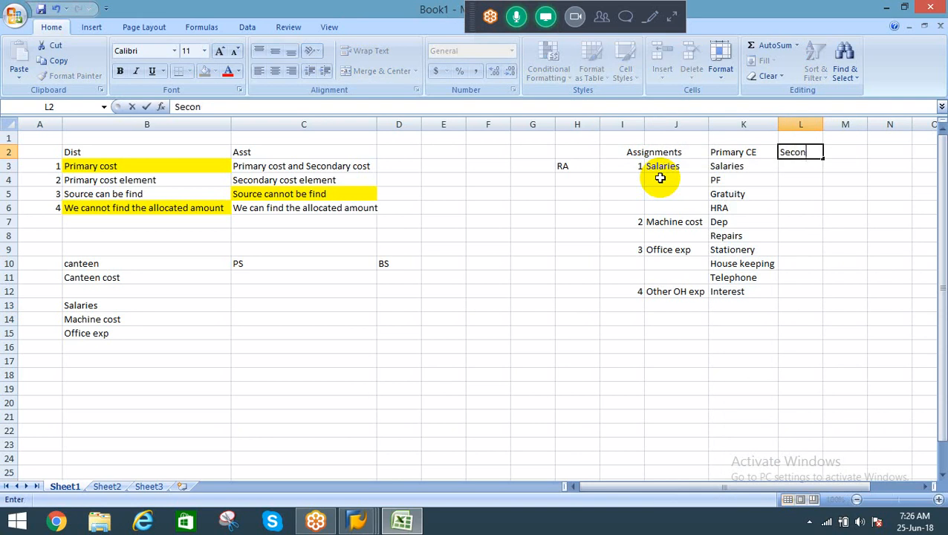
type("dary CE")
key("Return")
Step: Merge and center L3:L6 and enter Salaries as the secondary cost element for the first assignment
key("shift+Down")
key("shift+Down")
key("shift+Down")
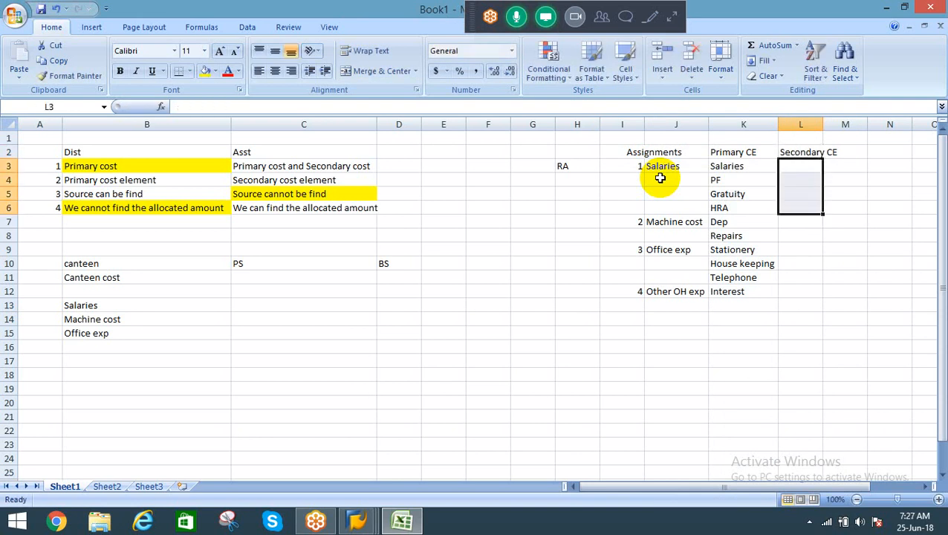
key("alt+h")
key("m")
key("c")
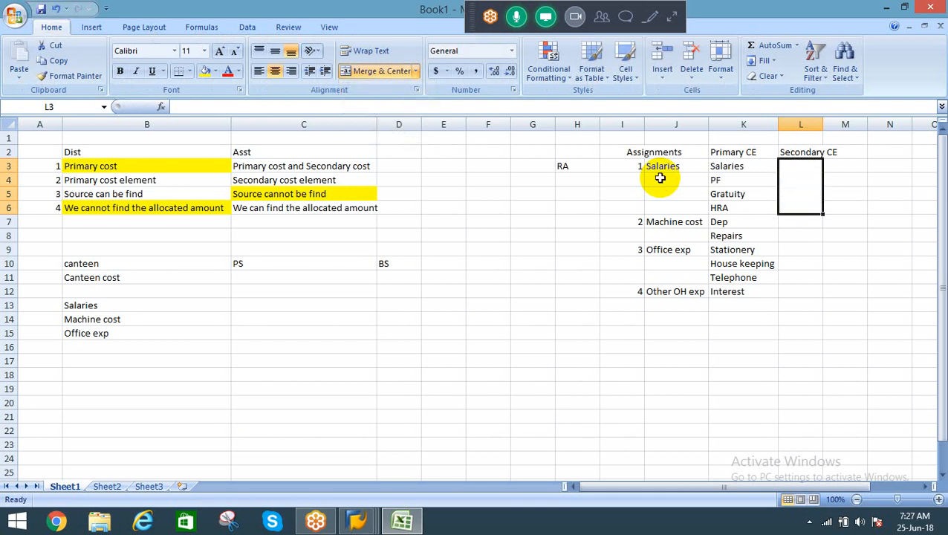
type("Salarie")
key("BackSpace")
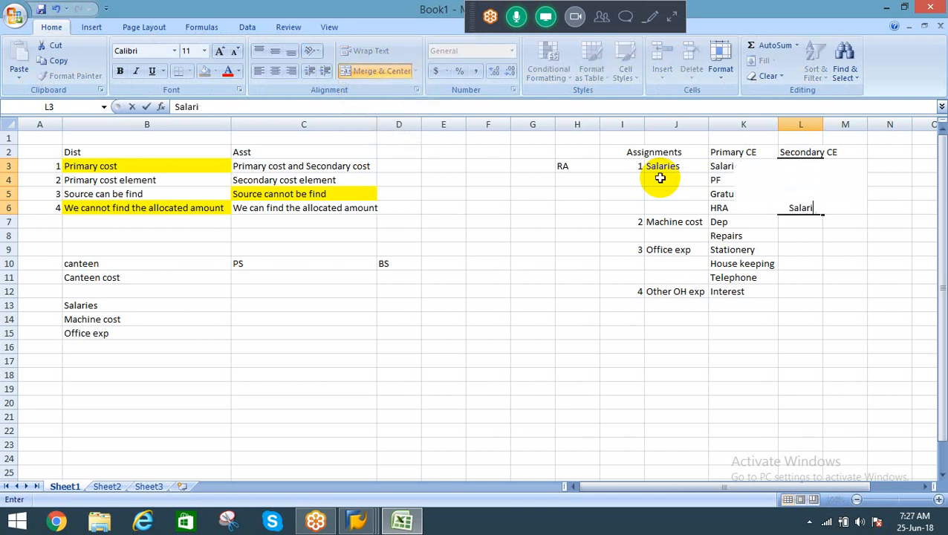
key("BackSpace")
type("y")
key("BackSpace")
type("ies")
key("Return")
Step: Merge and center L7:L8 and enter Machine cost as the secondary cost element for the second assignment
key("shift+Down")
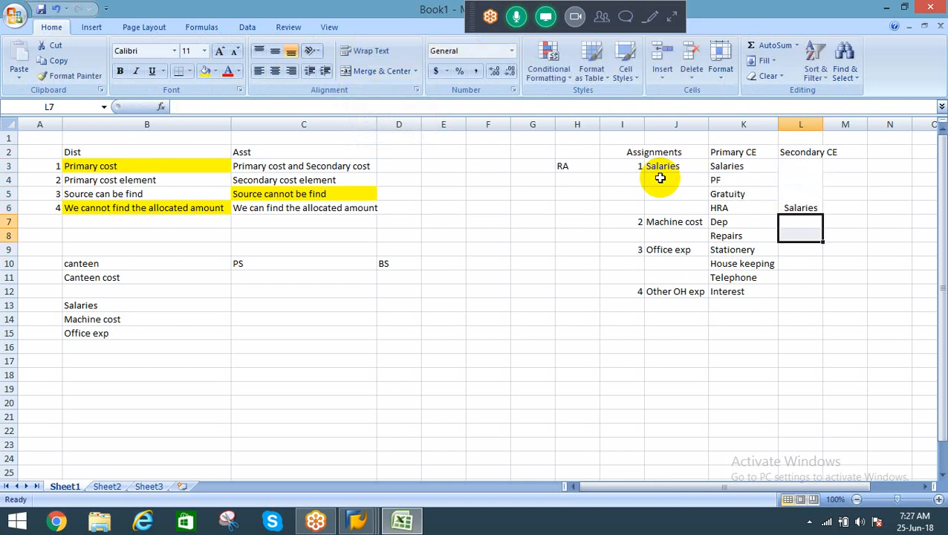
key("alt")
type("mcMachine")
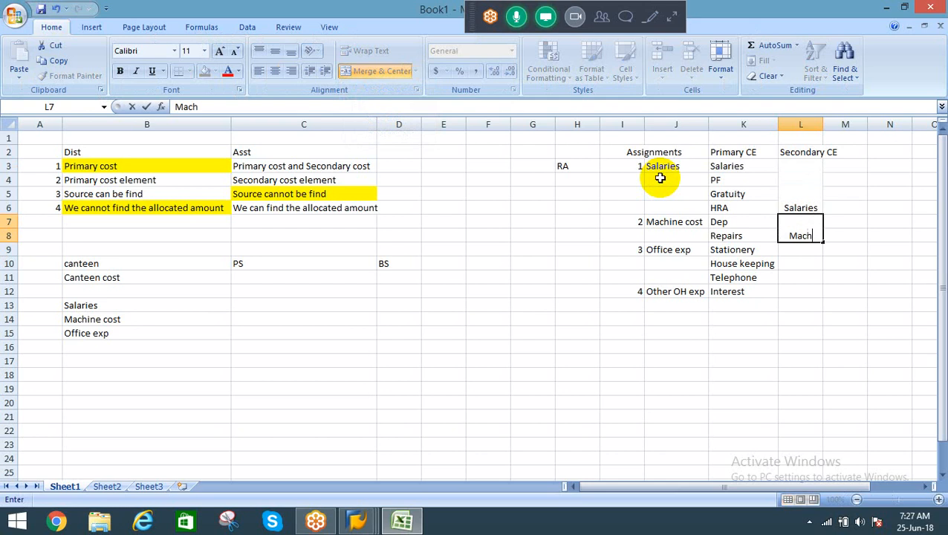
key("Return")
key("Up")
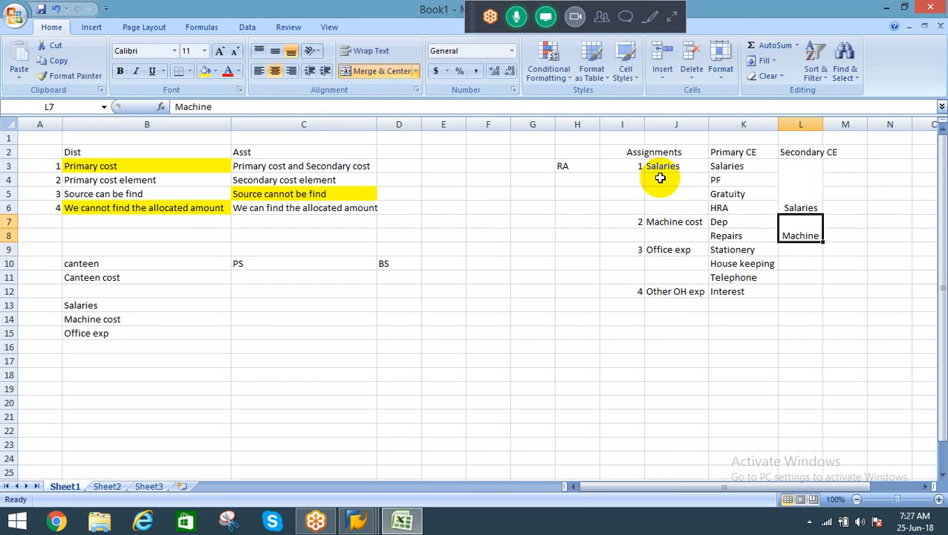
key("F2")
type("cost")
key("Return")
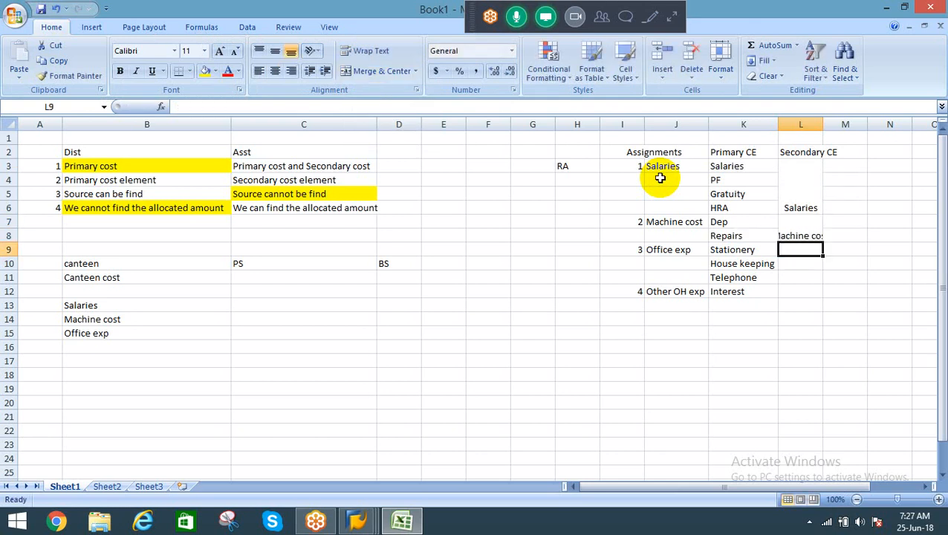
Step: Widen column L to fit Machine cost and middle-align the merged Salaries and Machine cost cells vertically
key("Up")
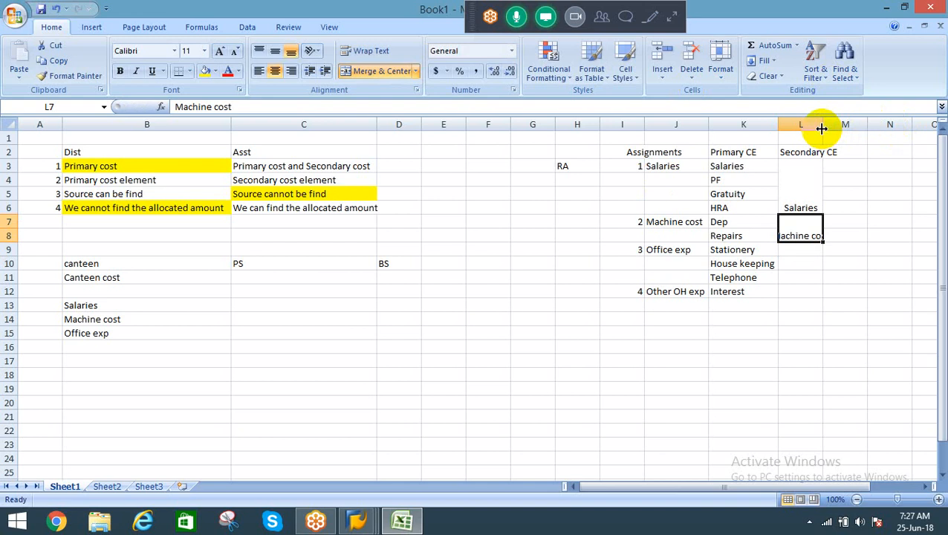
left_click_drag(823, 130, 857, 132)
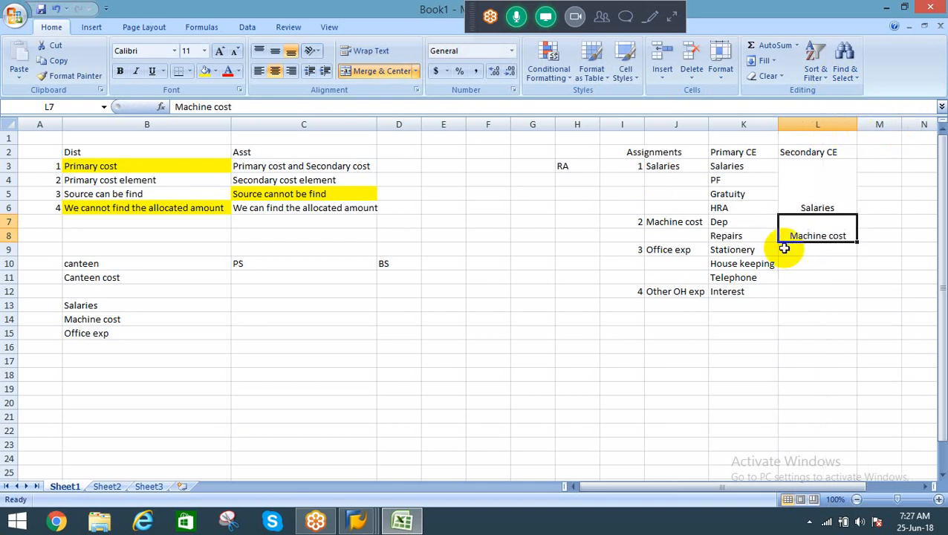
left_click(809, 185)
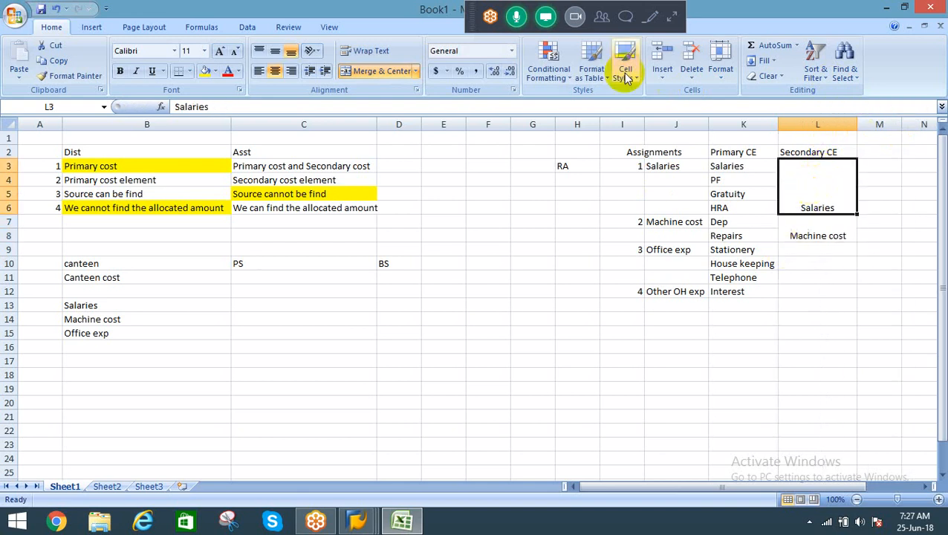
left_click(275, 50)
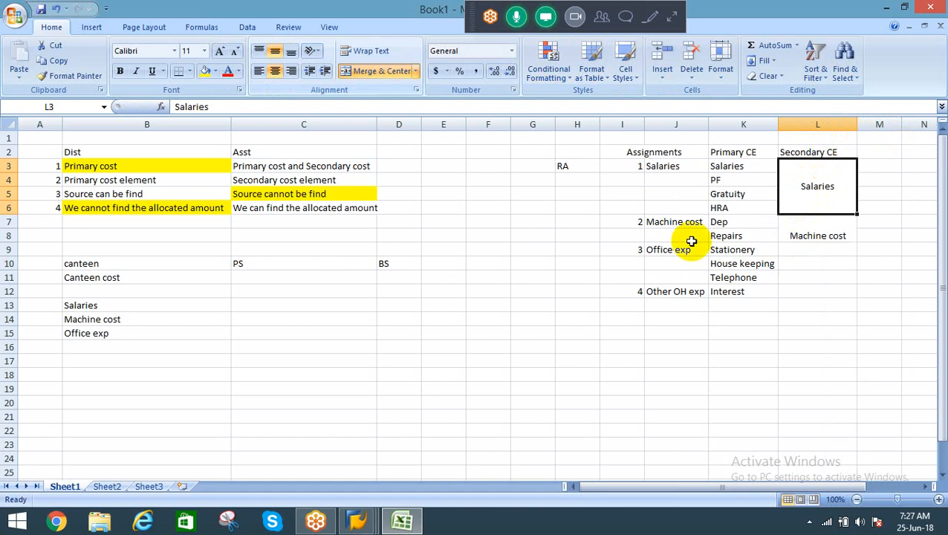
left_click(821, 234)
left_click(275, 50)
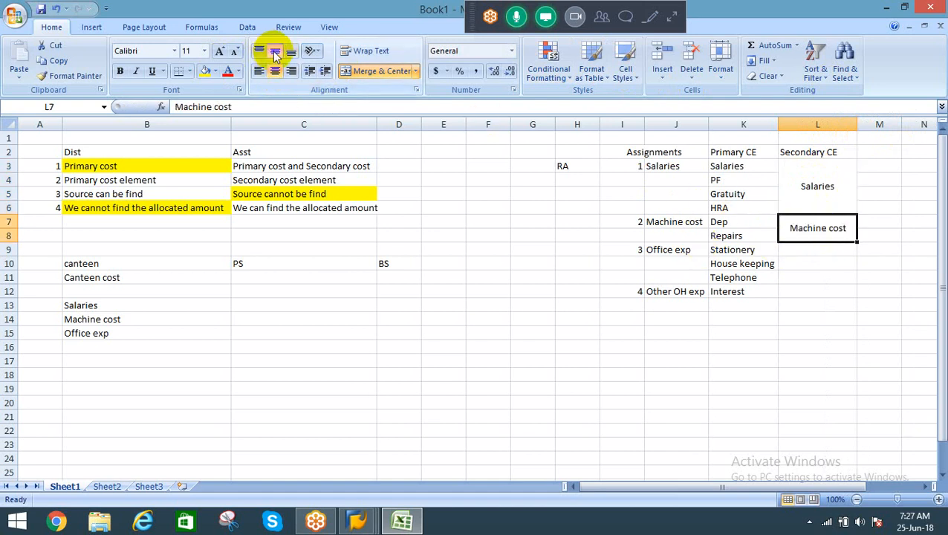
left_click(567, 164)
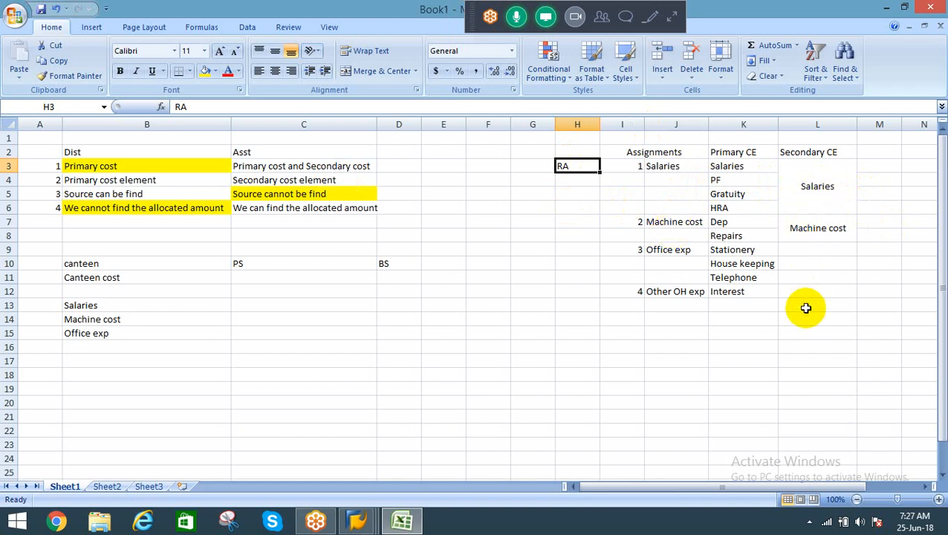
left_click(814, 180)
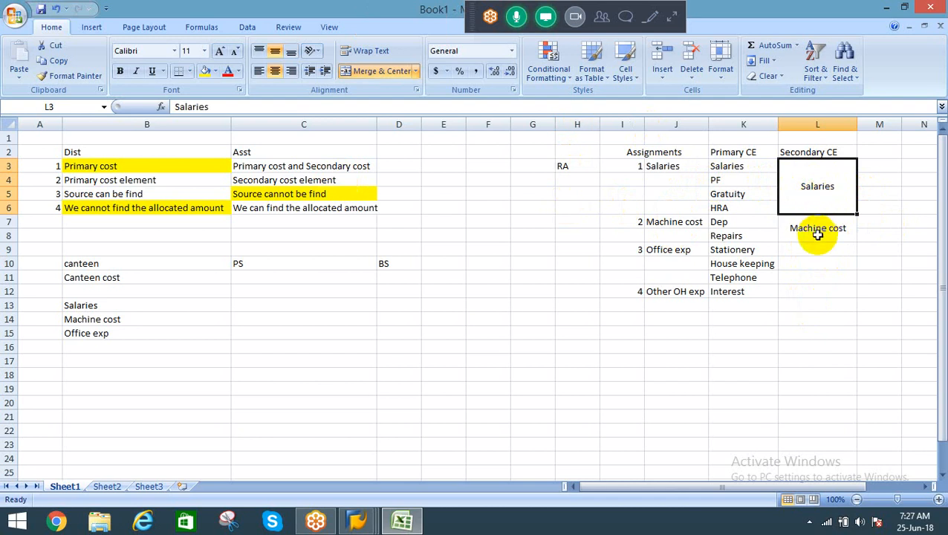
right_click(817, 233)
left_click(838, 255)
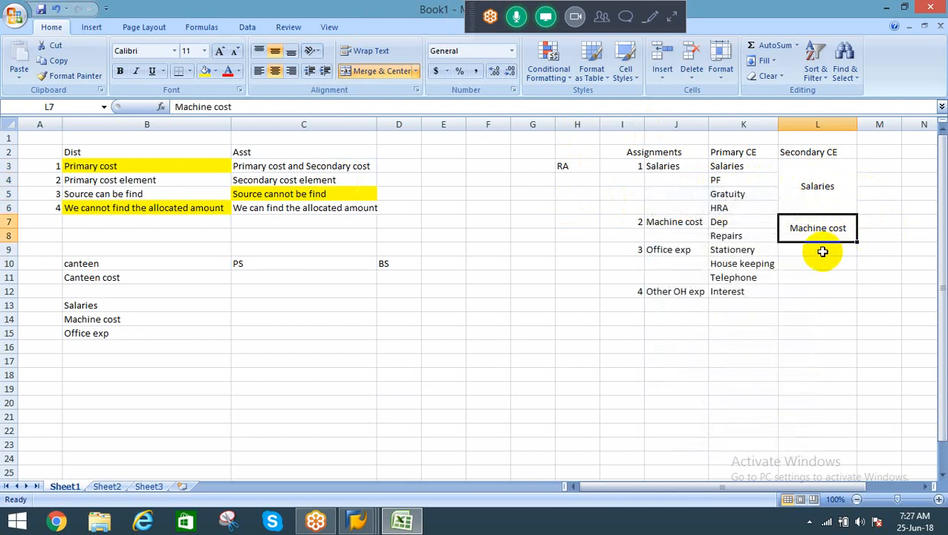
Step: Merge and center L9:L10, enter Office exp, and middle-align it vertically
left_click(823, 251)
key("shift+Down")
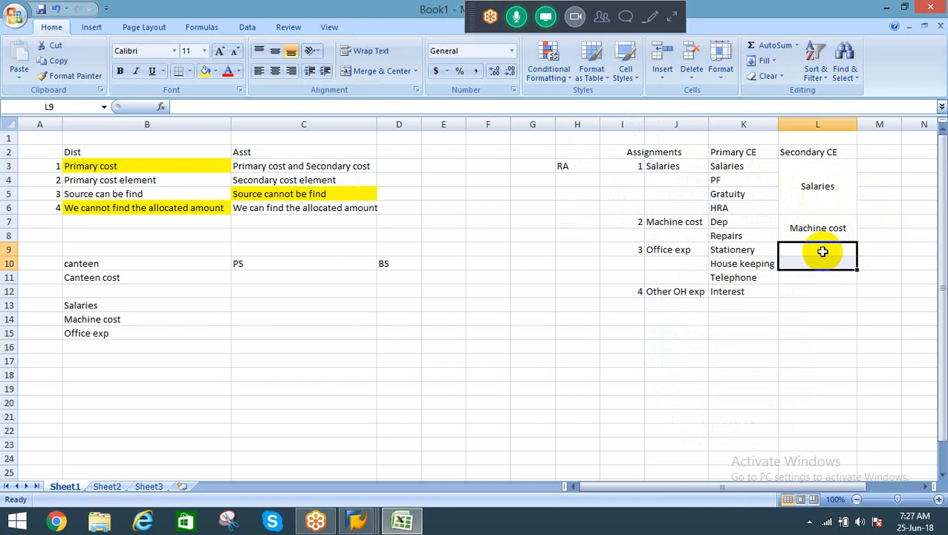
key("alt+h")
type("mcOffice exp")
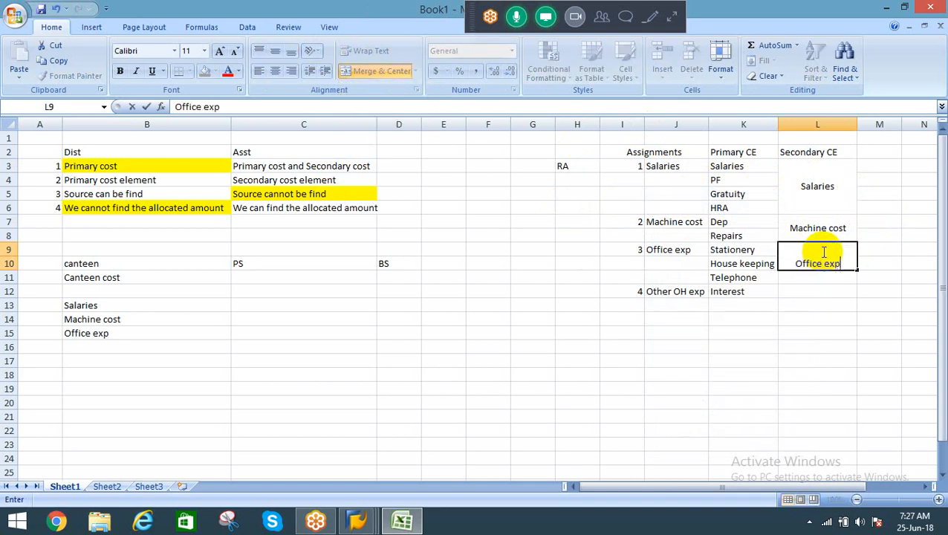
key("Return")
left_click(823, 250)
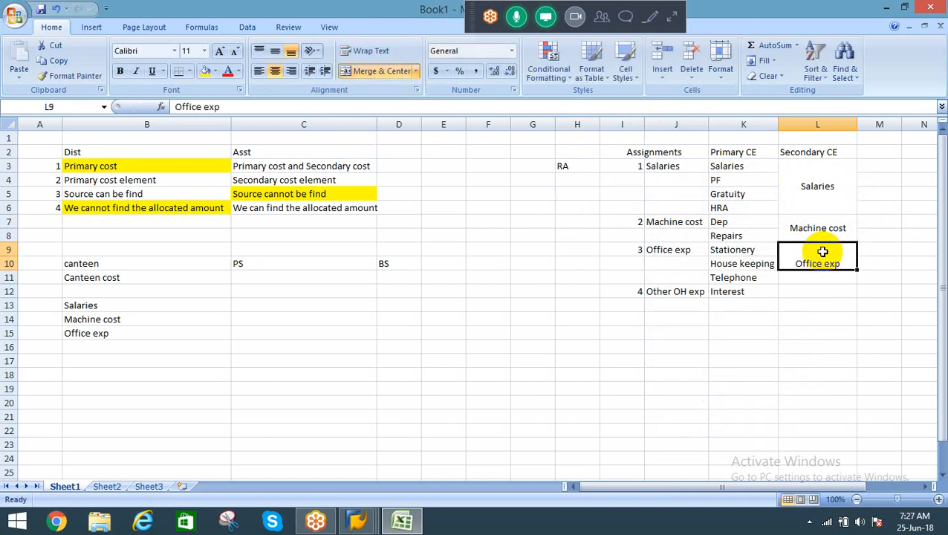
left_click(275, 53)
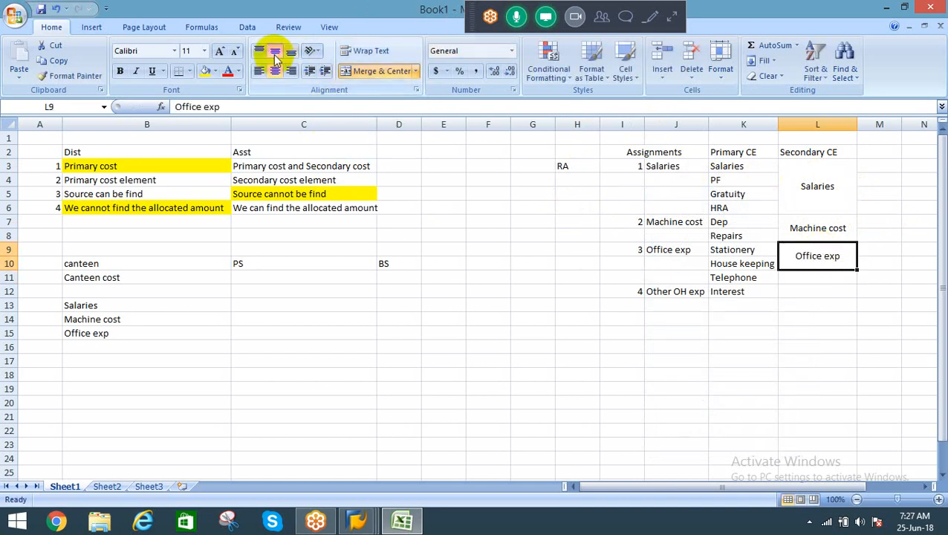
Step: Enter Other OH in L12 as the fourth assignment's secondary cost element and center it horizontally
key("Down")
key("Down")
type("Other")
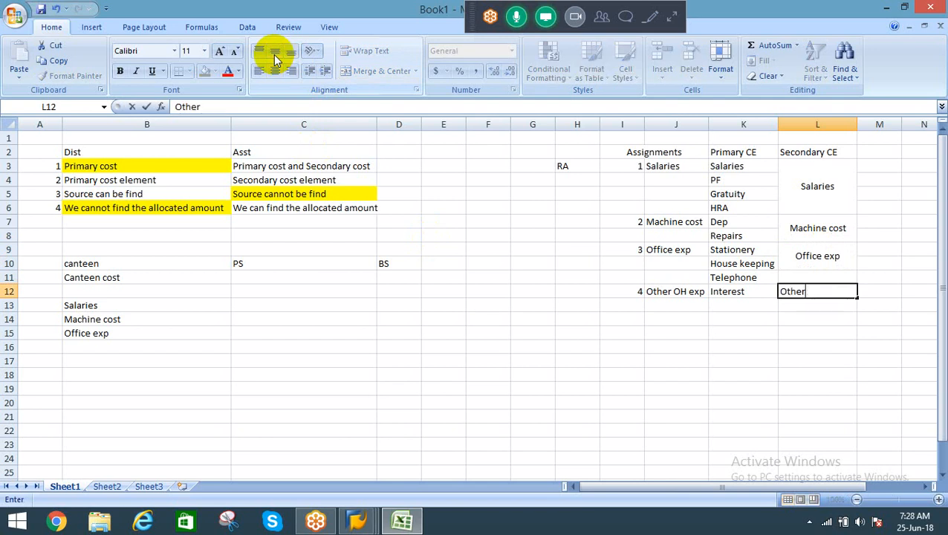
type(" OH")
key("Return")
key("Up")
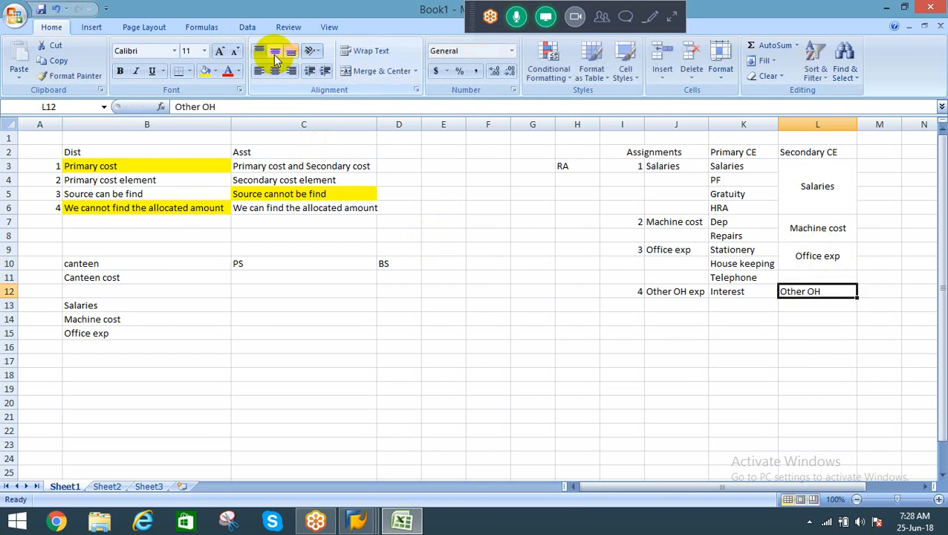
left_click(275, 50)
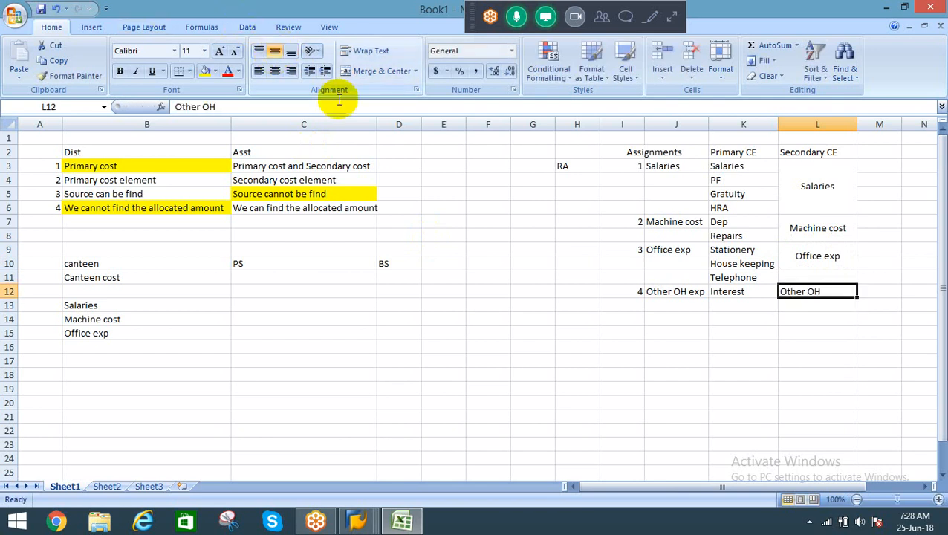
left_click(274, 51)
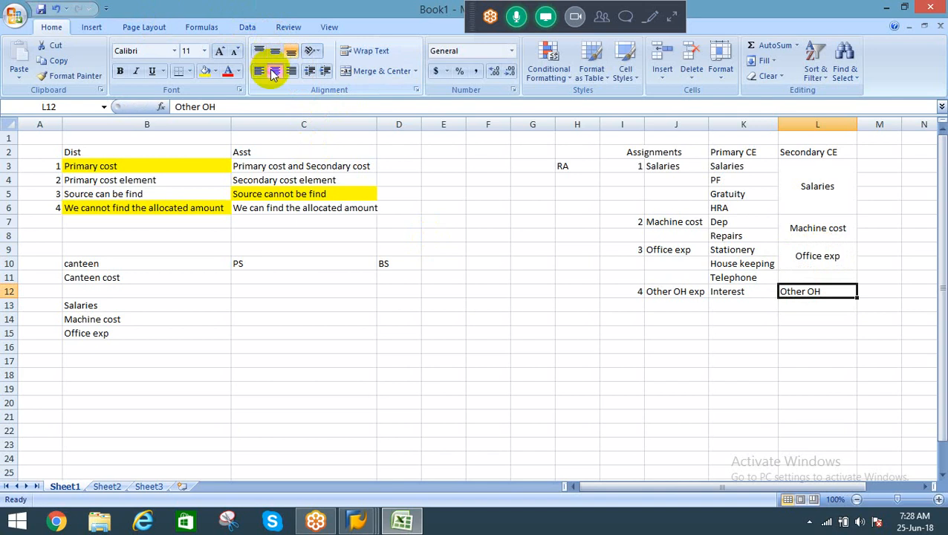
left_click(275, 71)
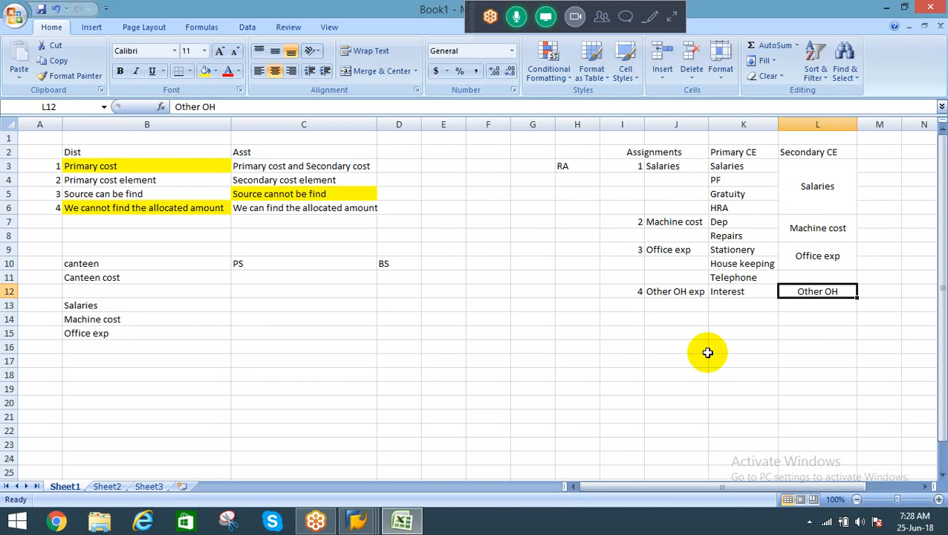
Step: Copy the primary cost elements in K3:K12 to B11:B20 under canteen, overwriting the existing entries
left_click_drag(726, 167, 734, 288)
key("ctrl+c")
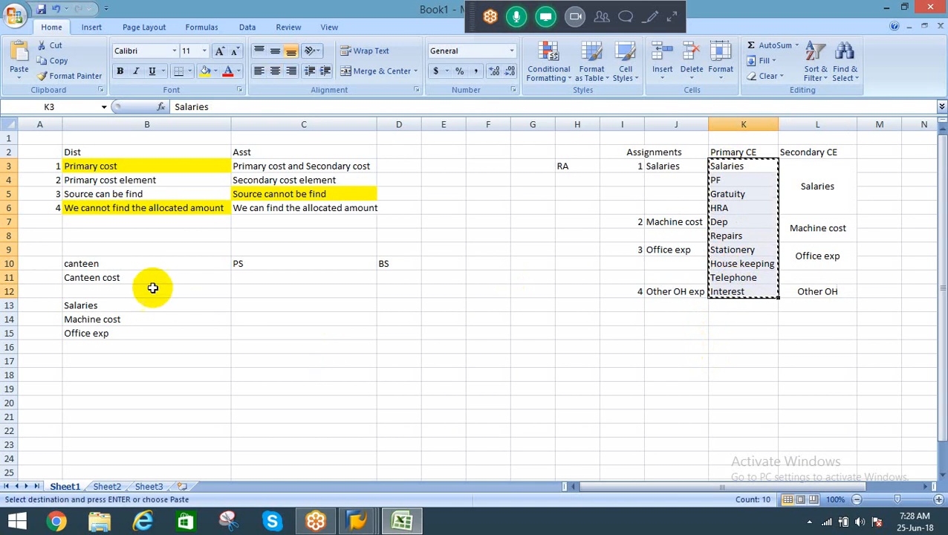
left_click(109, 277)
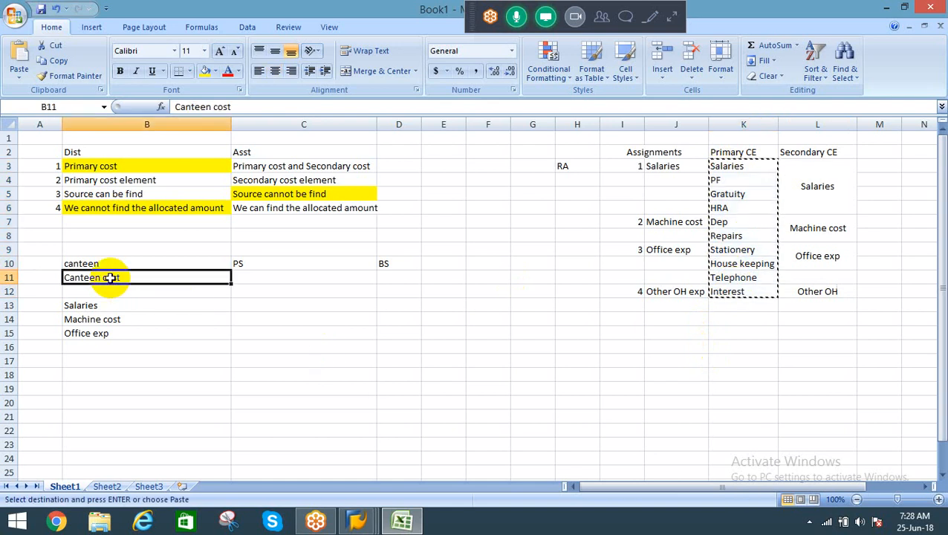
key("ctrl+v")
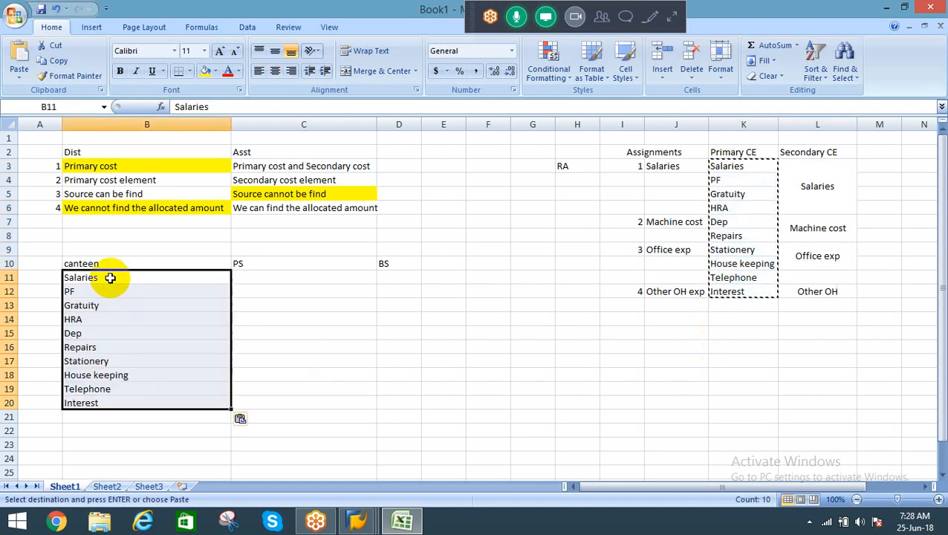
Step: Move the PS and BS headings from C10:D10 one column over to D10:E10, freeing C10
left_click(265, 262)
key("shift+Right")
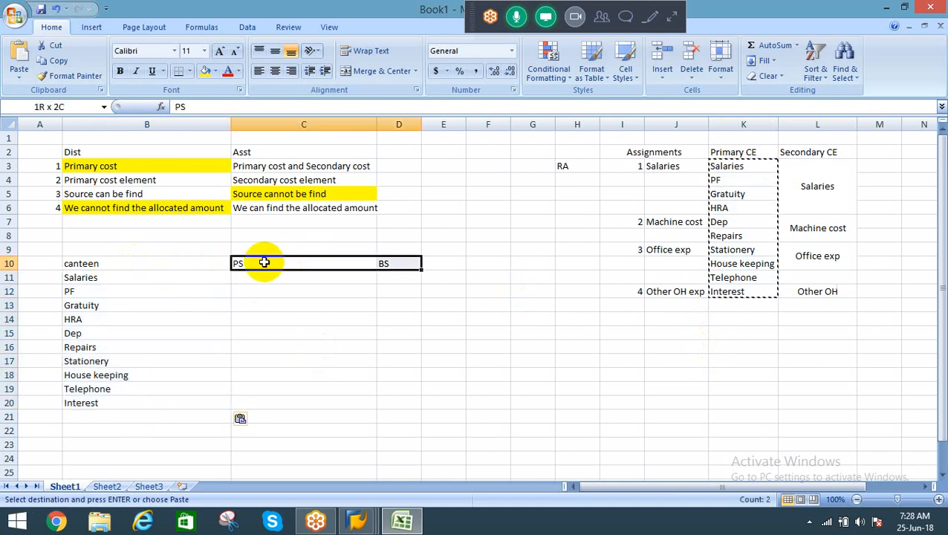
key("ctrl+x")
key("Right")
key("ctrl+v")
key("Left")
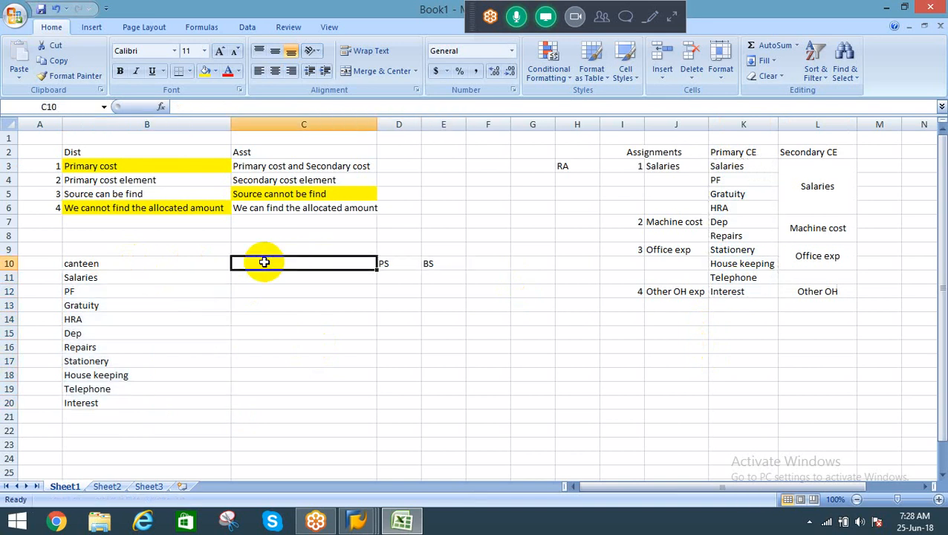
Step: Move the primary cost element list under canteen down one row, from B11:B20 to B12:B21
key("Left")
key("Down")
key("ctrl+shift+Down")
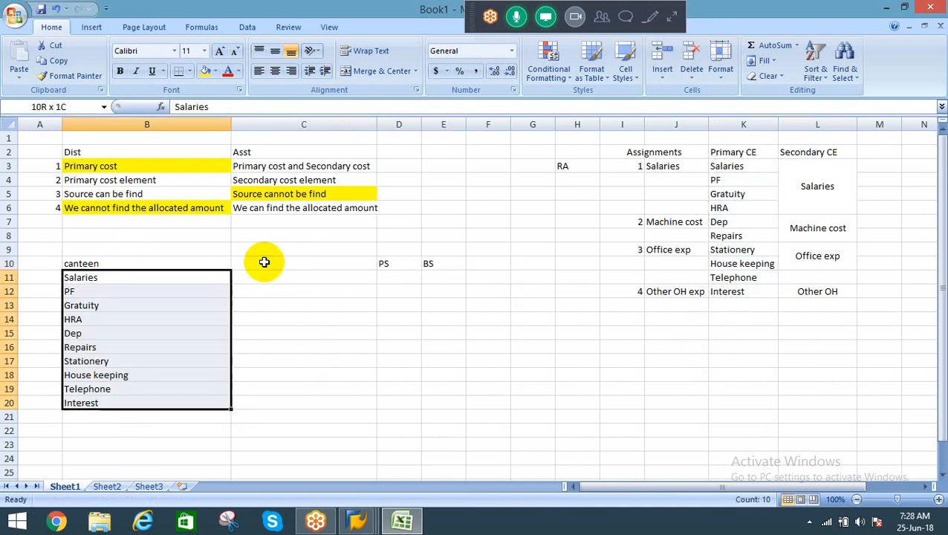
key("ctrl+x")
key("Down")
key("ctrl+v")
Step: Extend the canteen heading in B10 so it reads canteen dept
key("Up")
key("Up")
key("F2")
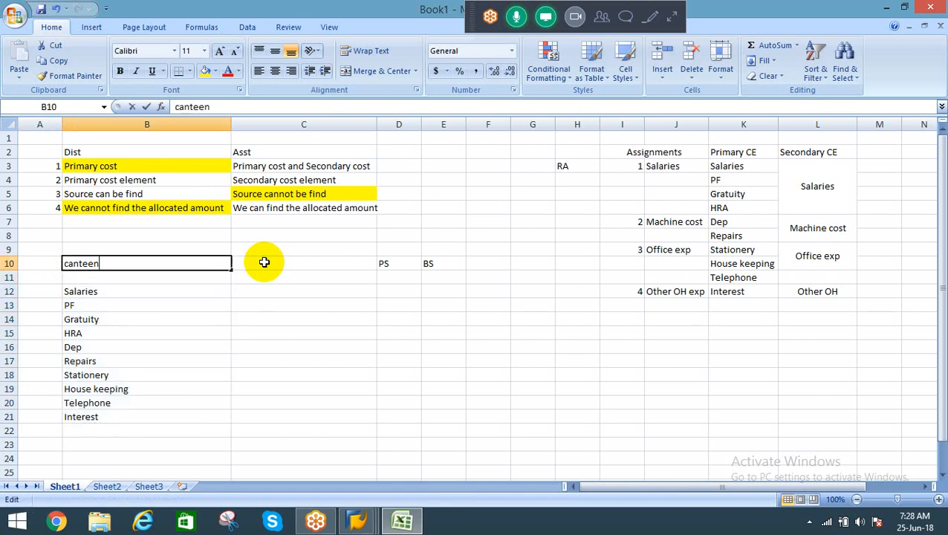
type("dept")
key("Return")
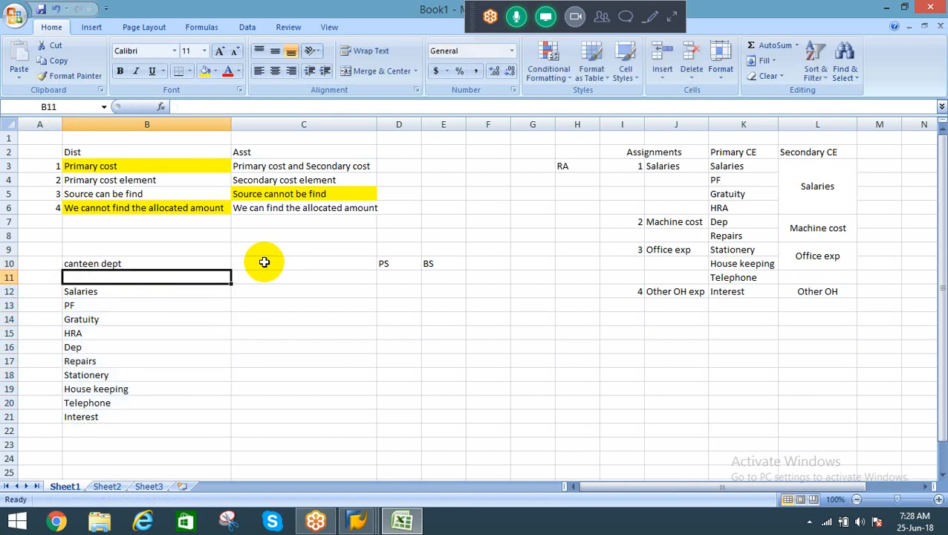
Step: Make the Assignments, Primary CE and Secondary CE headings in row 2 bold
left_click(632, 153)
key("shift+Right")
key("shift+Right")
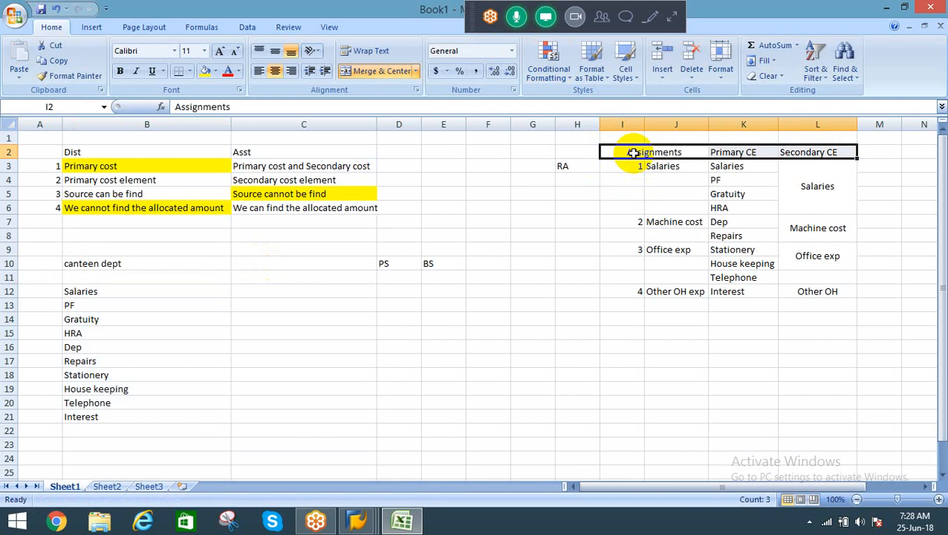
key("ctrl+b")
left_click(632, 153)
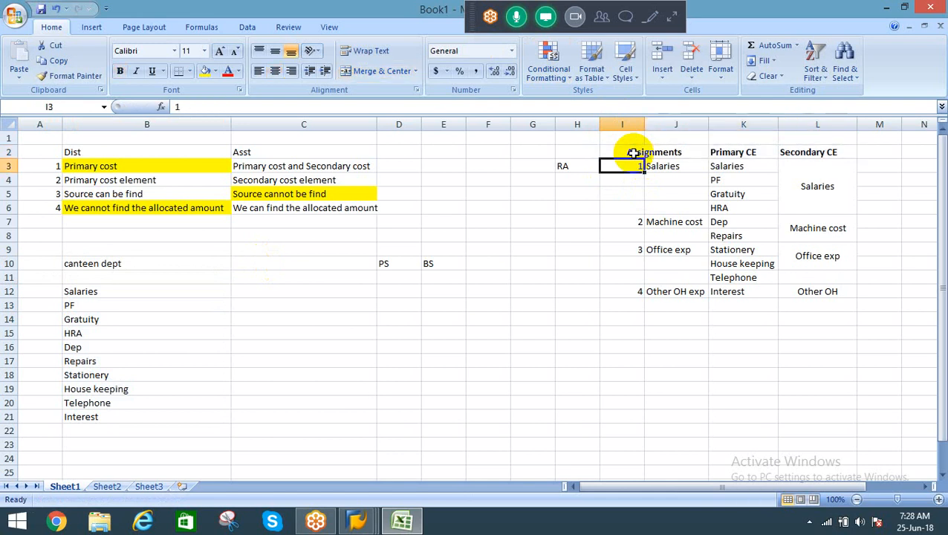
key("Left")
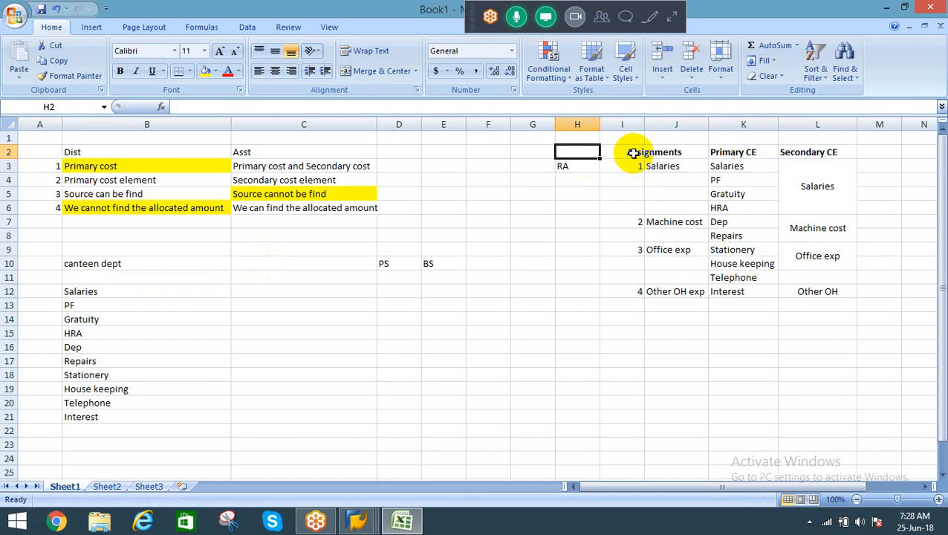
Step: Narrow column C and enter 100000 for Salaries, 20000 for PF, 2000 for Gratuity and 12000 for HRA in C12:C15
left_click(250, 291)
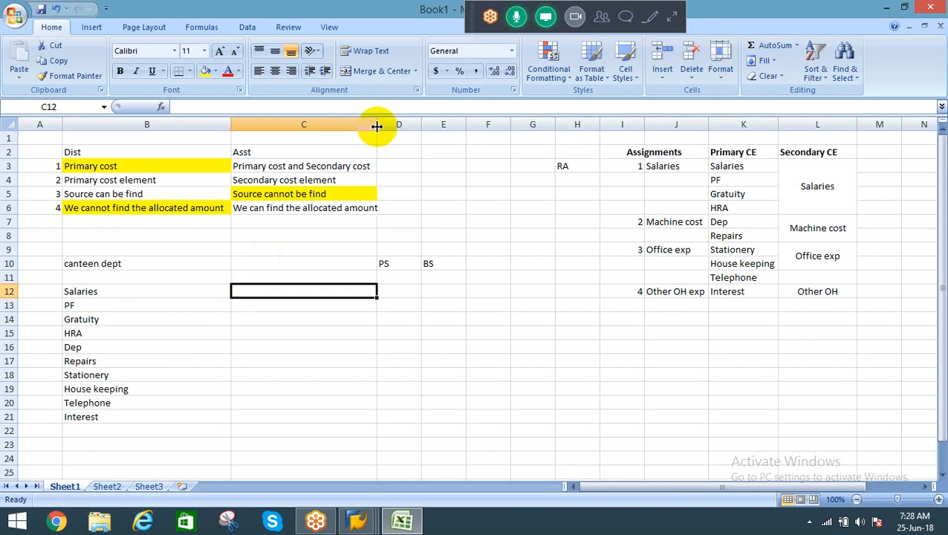
left_click_drag(376, 126, 284, 126)
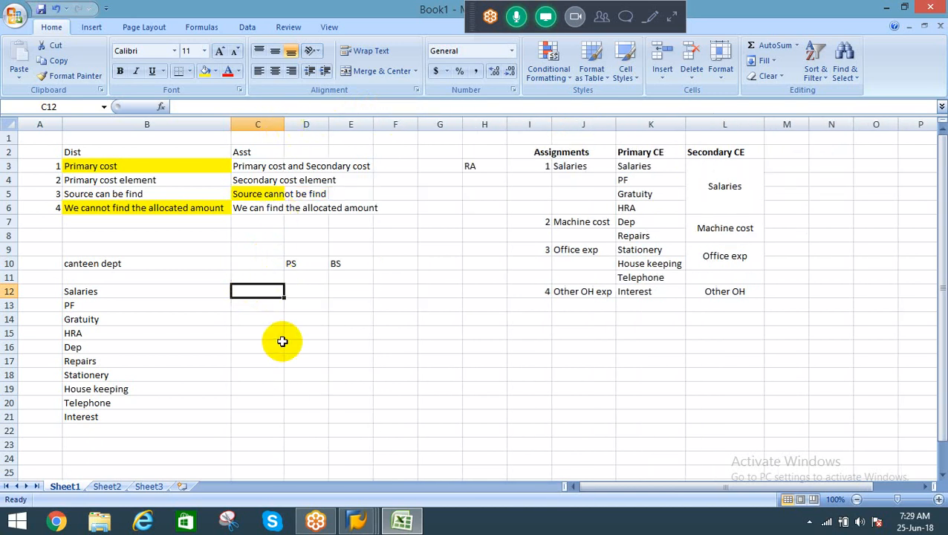
type("100000")
key("Return")
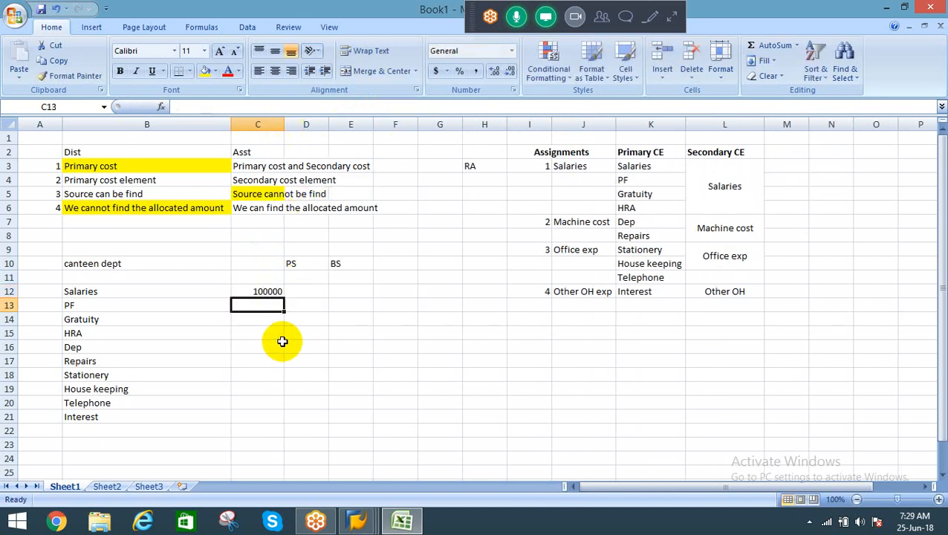
type("20000")
key("Return")
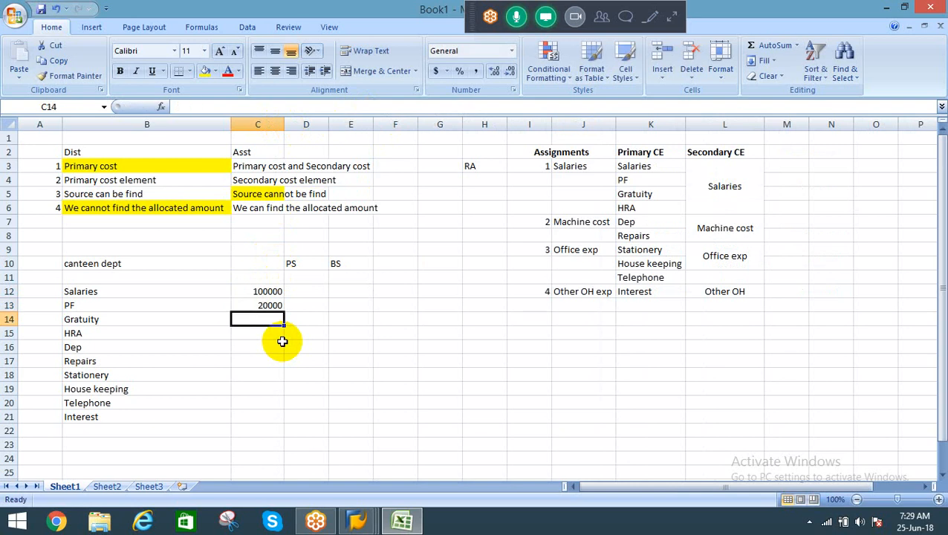
type("2000")
key("Return")
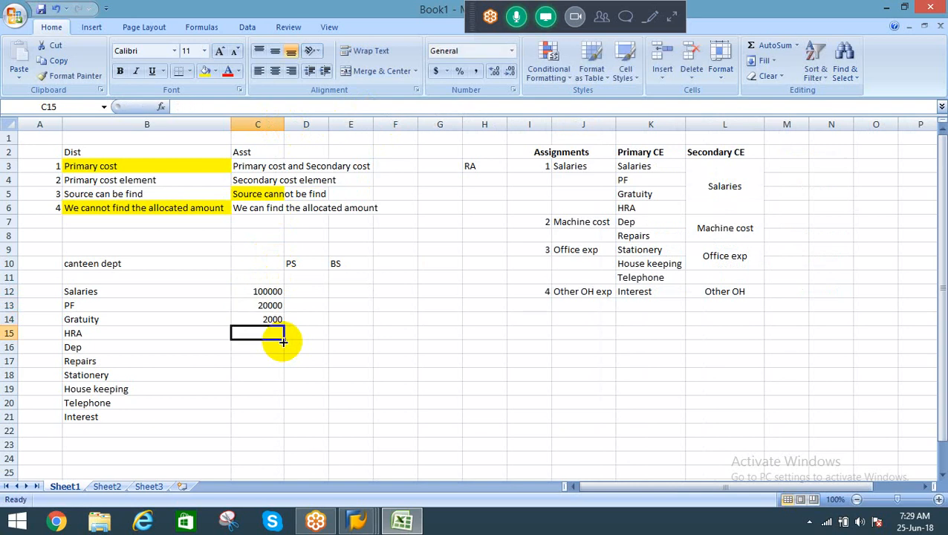
type("12000")
key("Return")
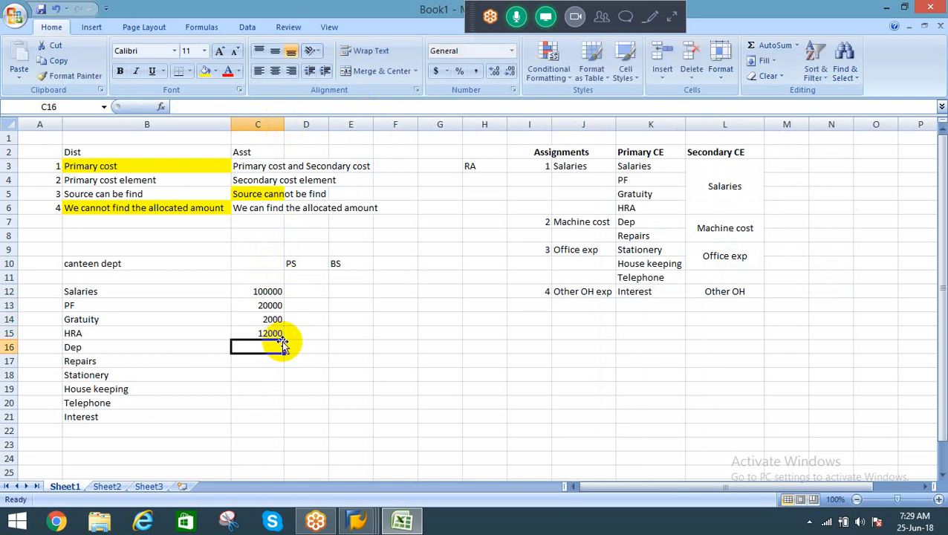
Step: Enter the canteen amounts 20000 for Dep, 12000 for Repairs and 2000 for Stationery in C16:C18
type("20000")
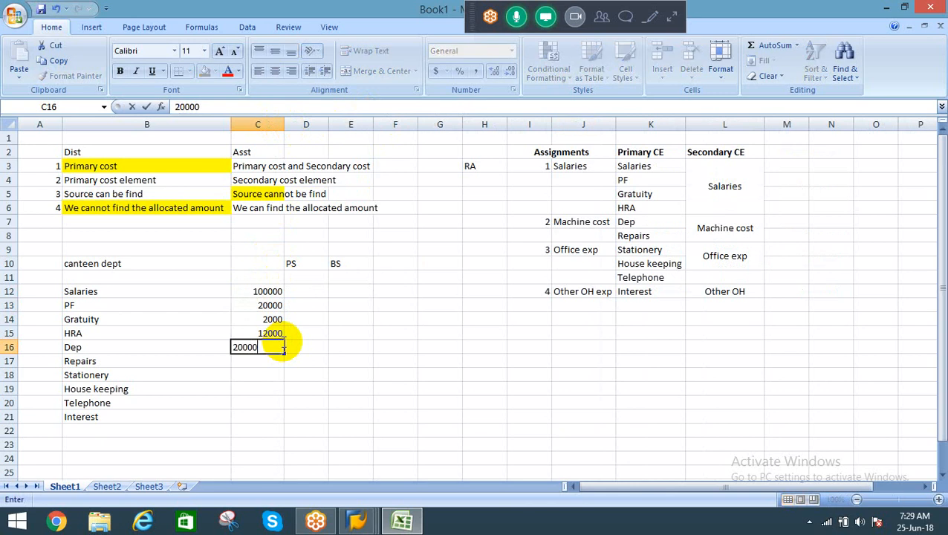
key("Return")
type("12000")
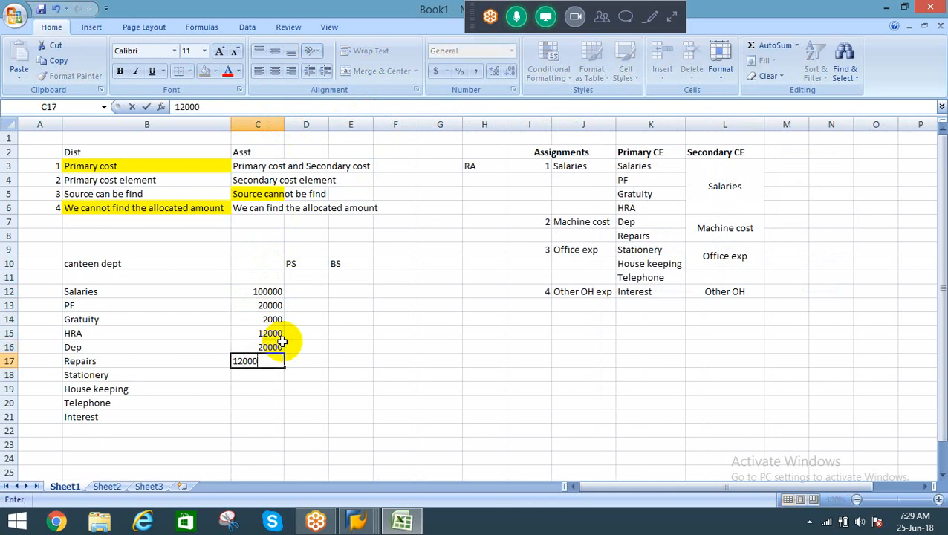
key("Return")
type("20000")
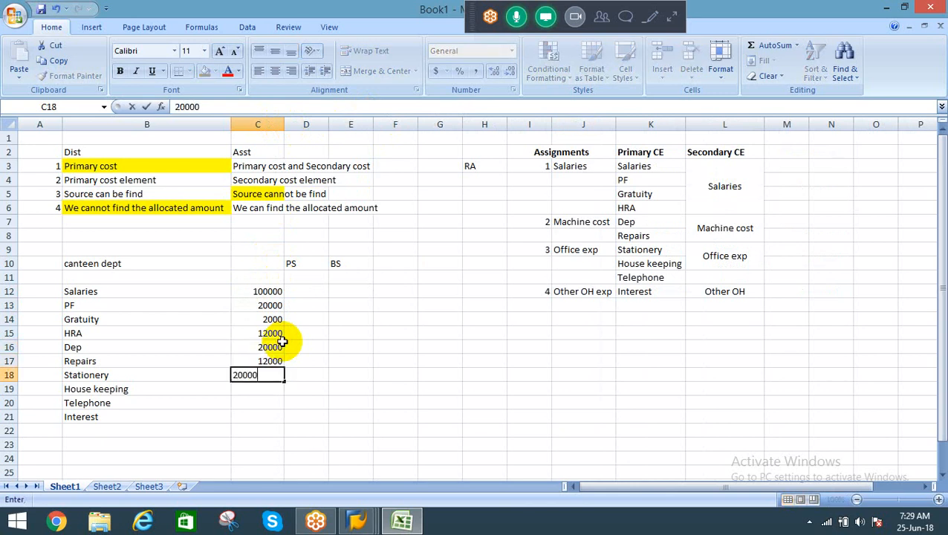
key("BackSpace")
key("Return")
Step: Enter 12000 for House keeping, 2300 for Telephone and 1200 for Interest, and sum C12:C21 in C22
type("12000")
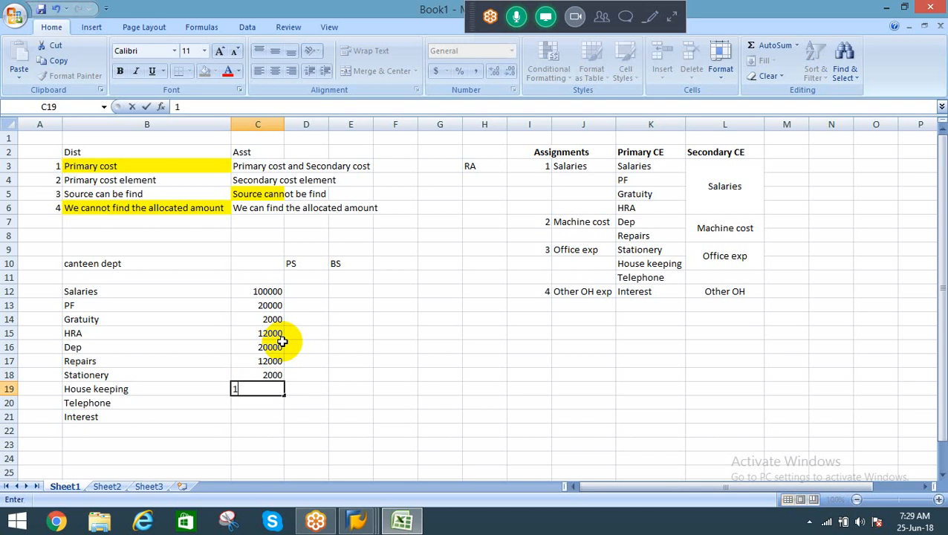
key("Return")
type("2300")
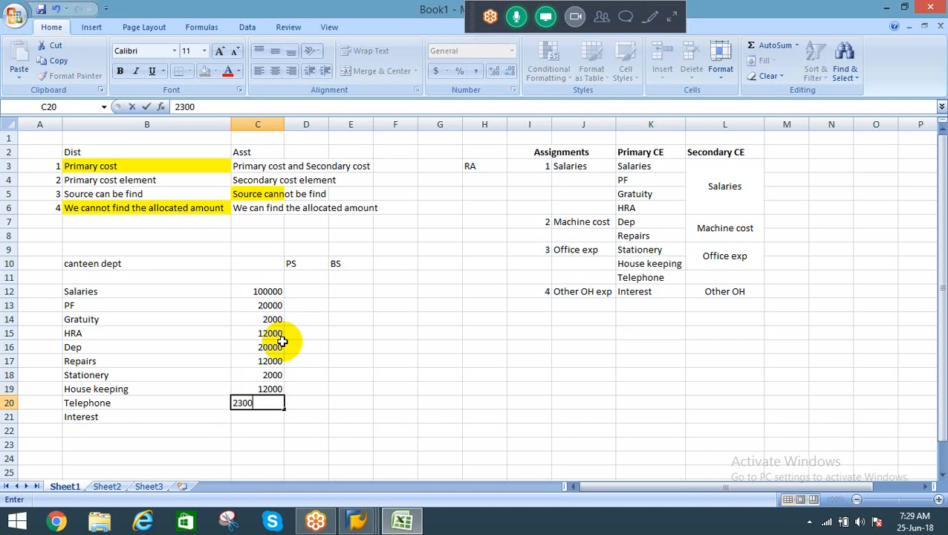
key("Return")
type("1200")
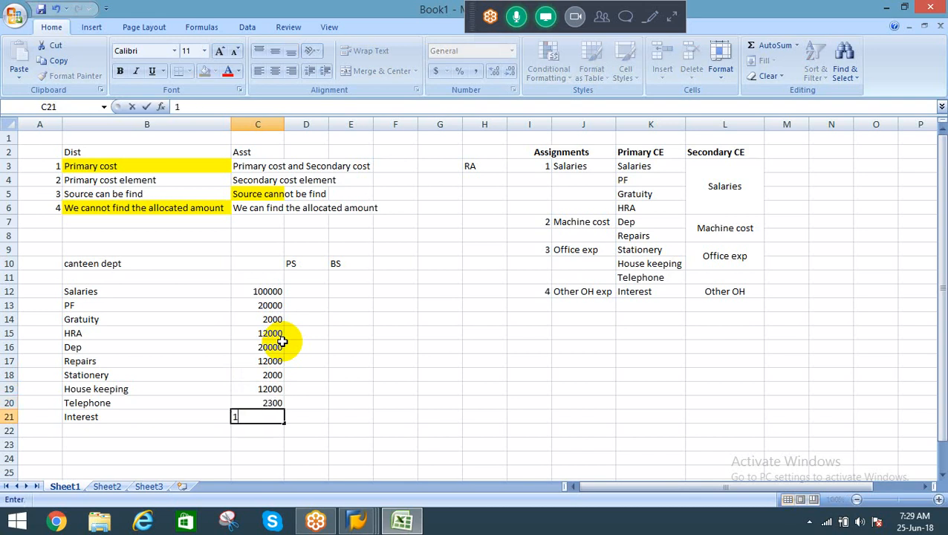
key("Return")
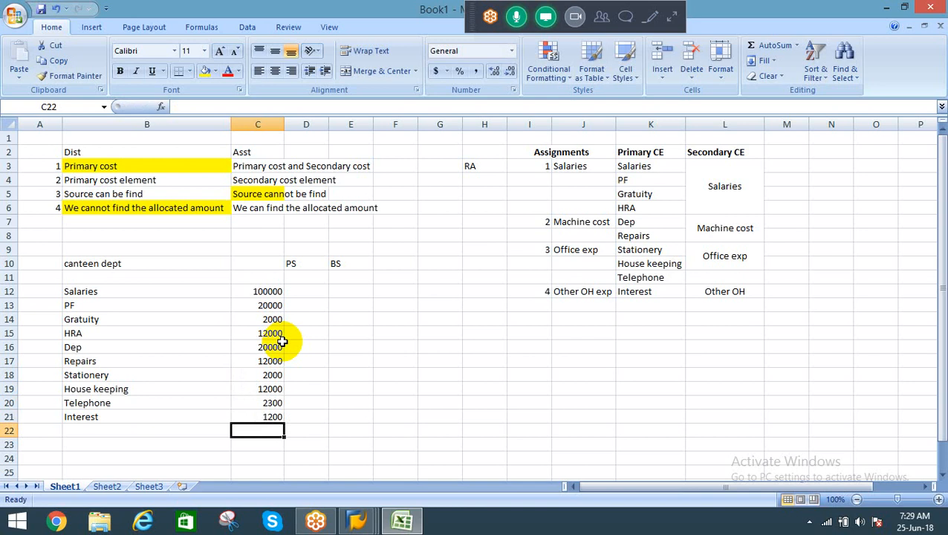
key("alt+equal")
key("Return")
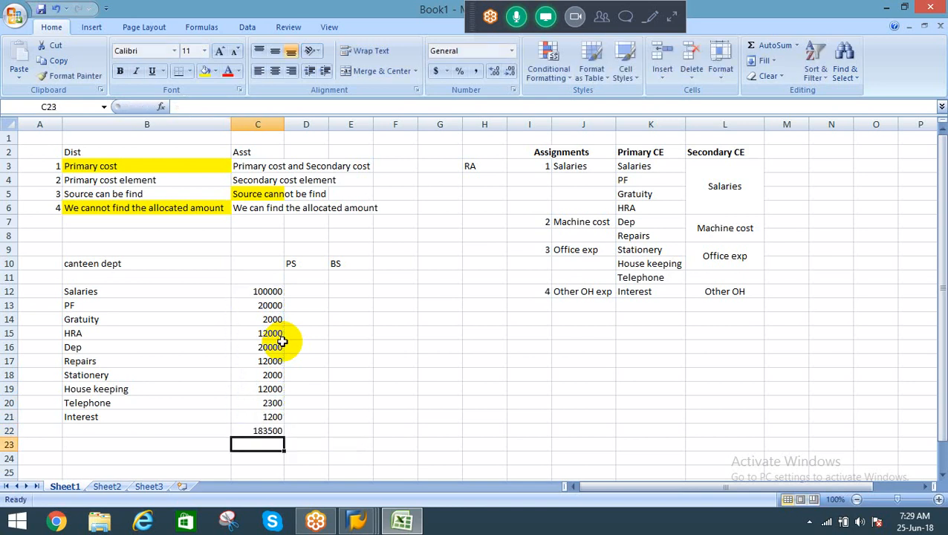
Step: Add the allocation shares to the headings in D10:E10, making them PS 40% and BS 60%
key("Up")
key("Up")
key("Up")
key("Up")
key("Up")
key("Up")
key("Up")
key("Up")
key("Up")
key("Up")
key("Up")
key("Up")
key("Up")
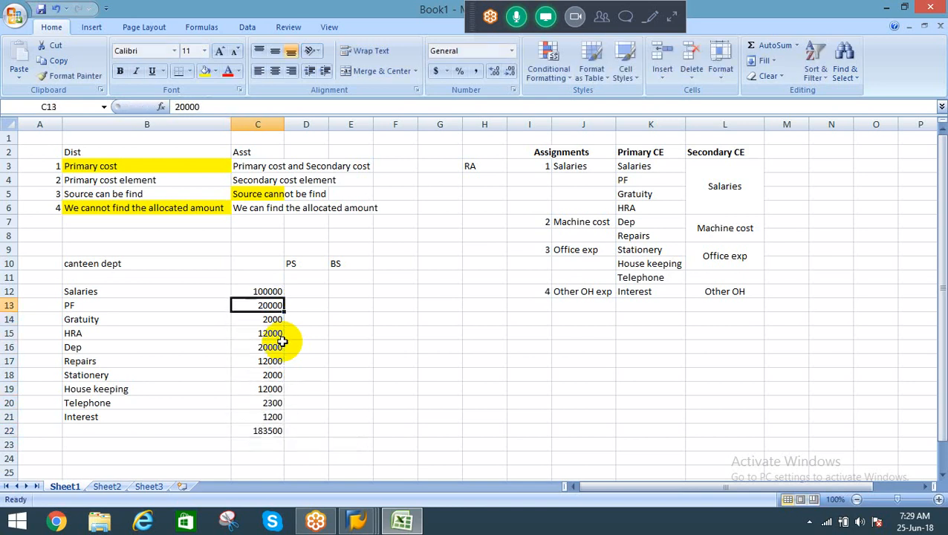
key("Right")
key("F2")
type("4")
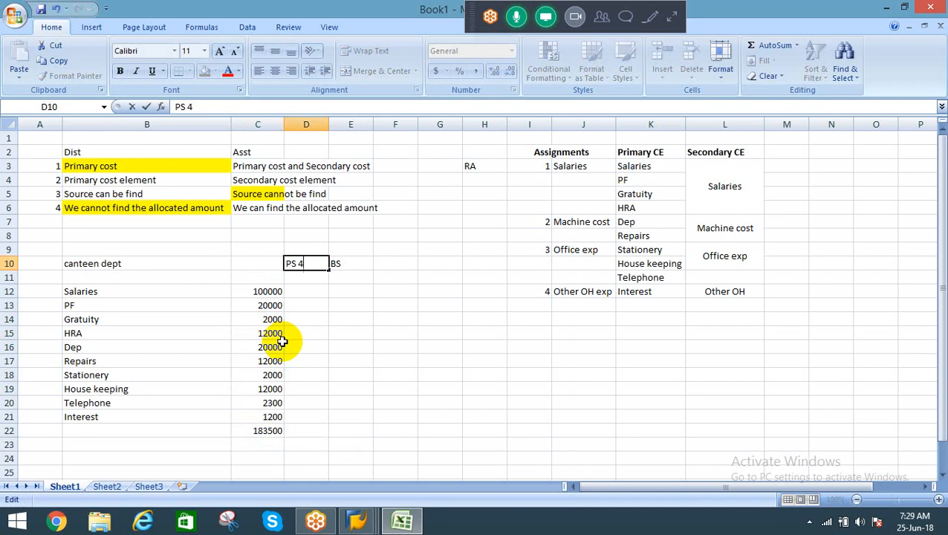
type("0%")
key("Tab")
key("F2")
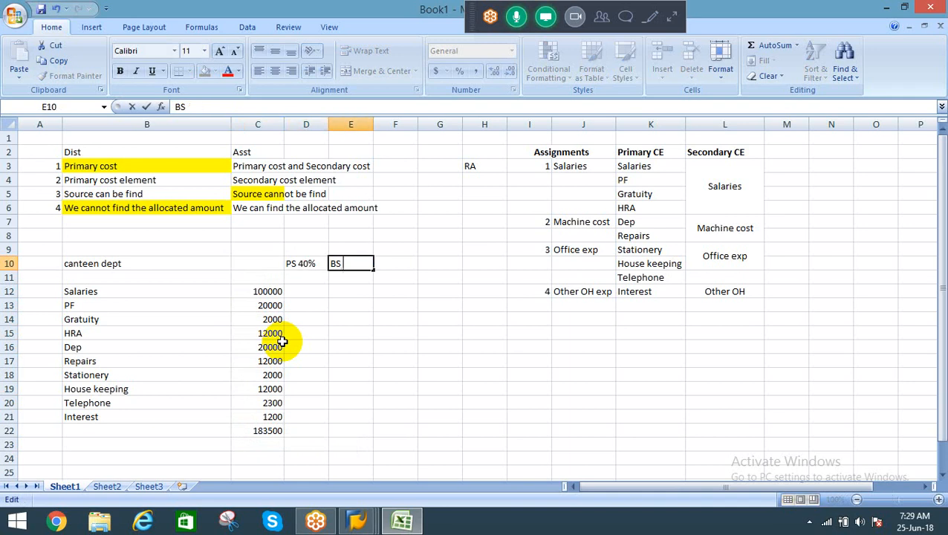
type("60%")
key("Return")
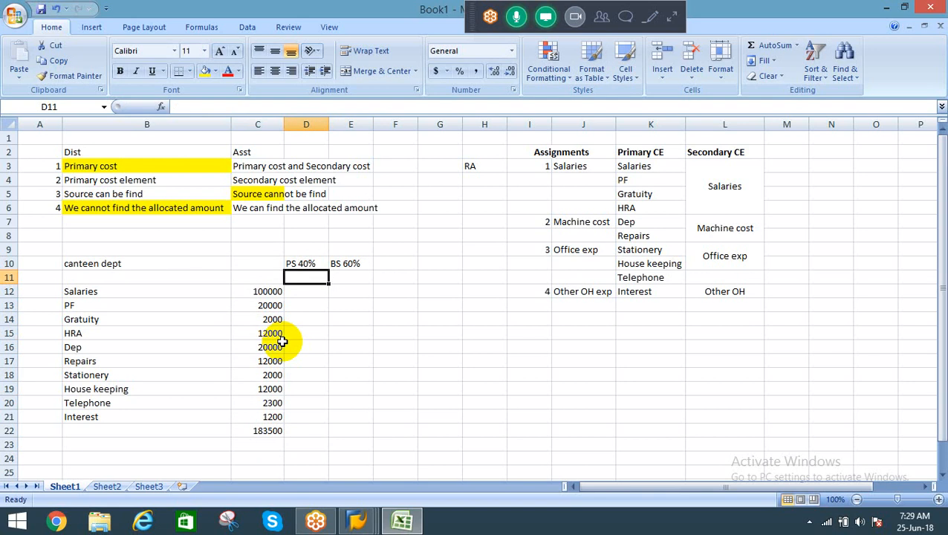
Step: Review the canteen dept cost elements with their amounts in C12:C21 and the total in C22
key("Left")
key("Left")
key("Down")
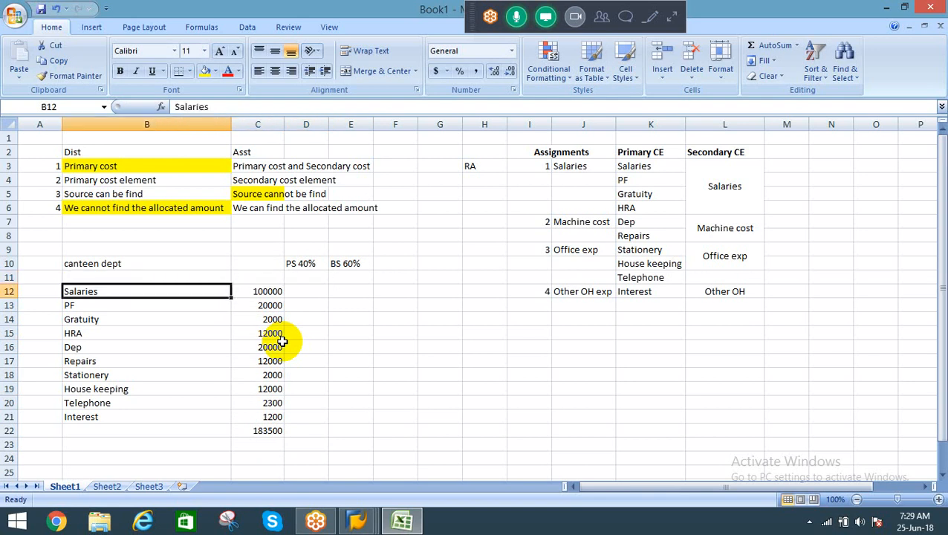
key("Up")
key("Up")
key("Down")
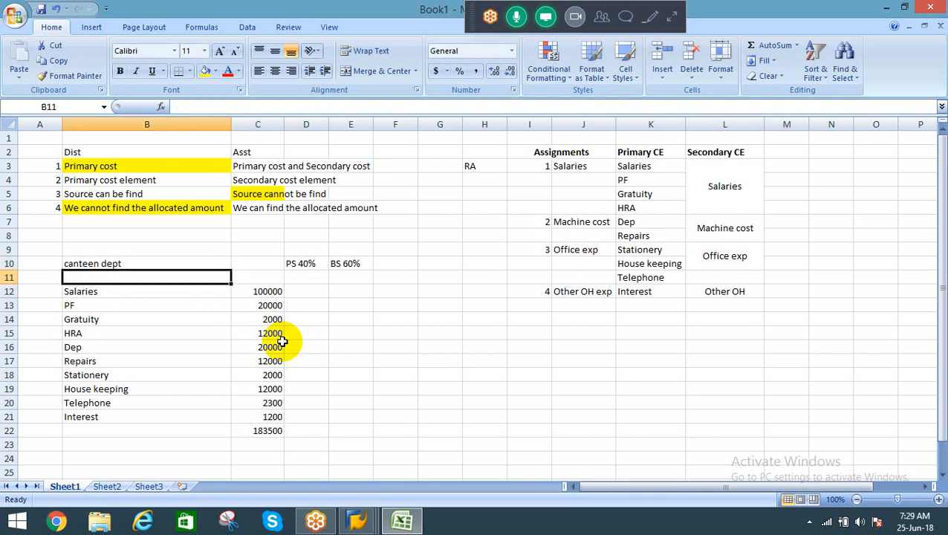
key("Down")
key("Right")
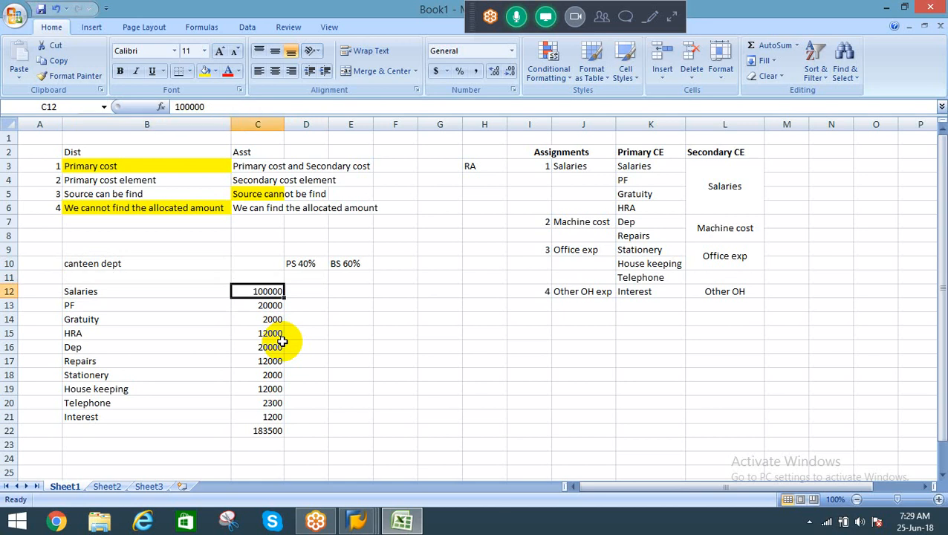
key("Down")
key("Down")
key("Down")
key("Down")
key("Down")
key("Down")
key("Down")
key("Down")
key("Down")
key("Down")
key("Down")
key("Up")
key("Up")
key("Up")
key("Up")
key("Up")
key("Up")
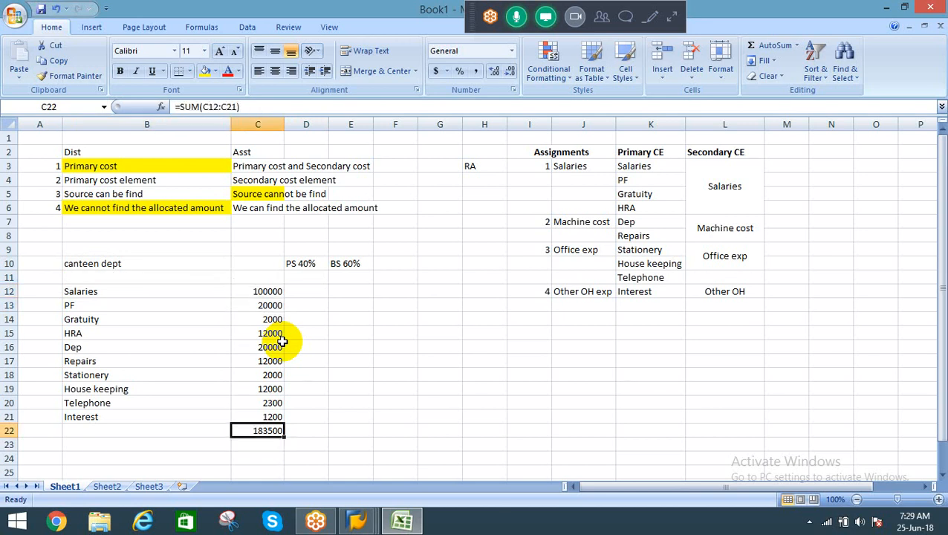
key("Up")
key("Up")
key("Up")
key("Up")
key("Up")
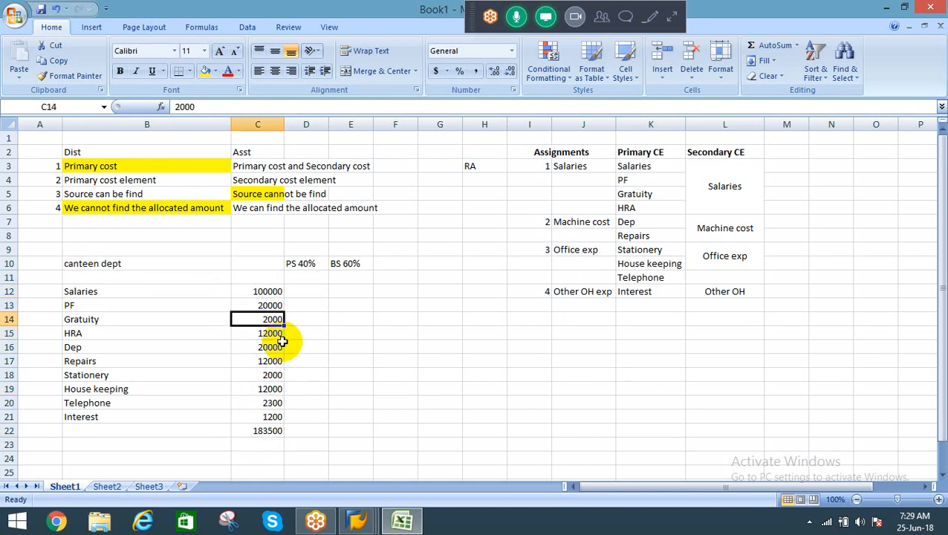
key("Left")
key("Left")
key("Right")
key("Right")
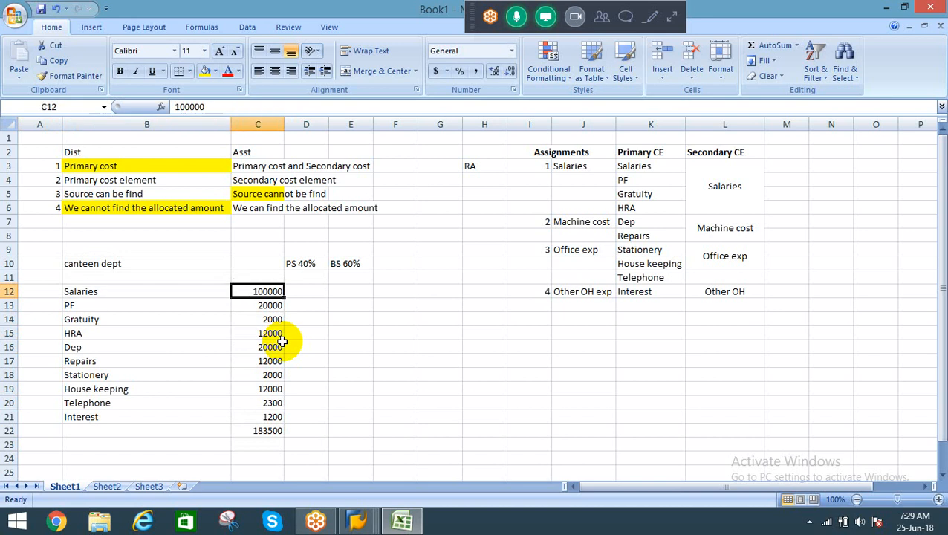
key("Down")
key("Down")
key("Down")
key("Down")
key("Down")
key("Down")
key("Down")
key("Down")
key("Down")
key("Down")
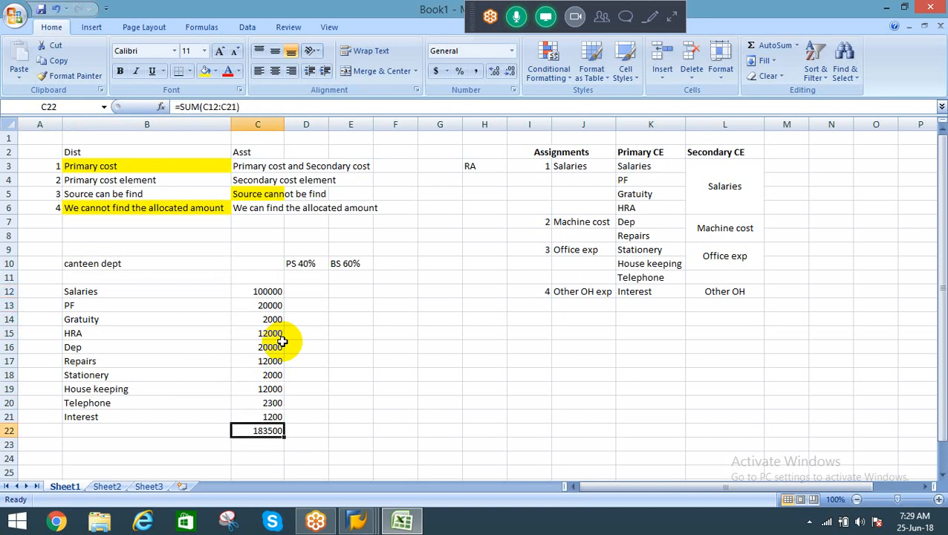
Step: Review the PS and BS percentage shares in D10:E10 against the canteen dept amounts
key("Up")
key("Up")
key("Up")
key("Up")
key("Up")
key("Up")
key("Up")
key("Up")
key("Up")
key("Up")
key("Up")
key("Up")
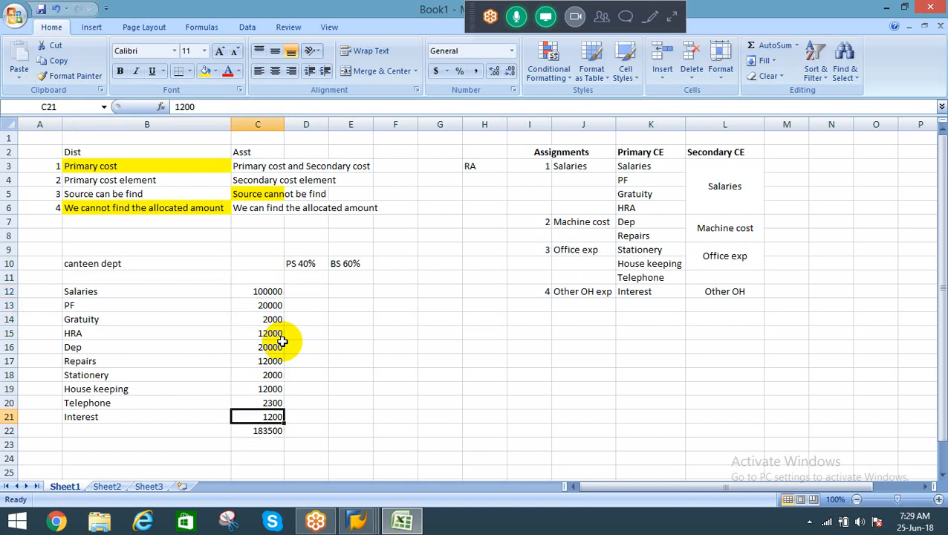
key("Right")
key("Right")
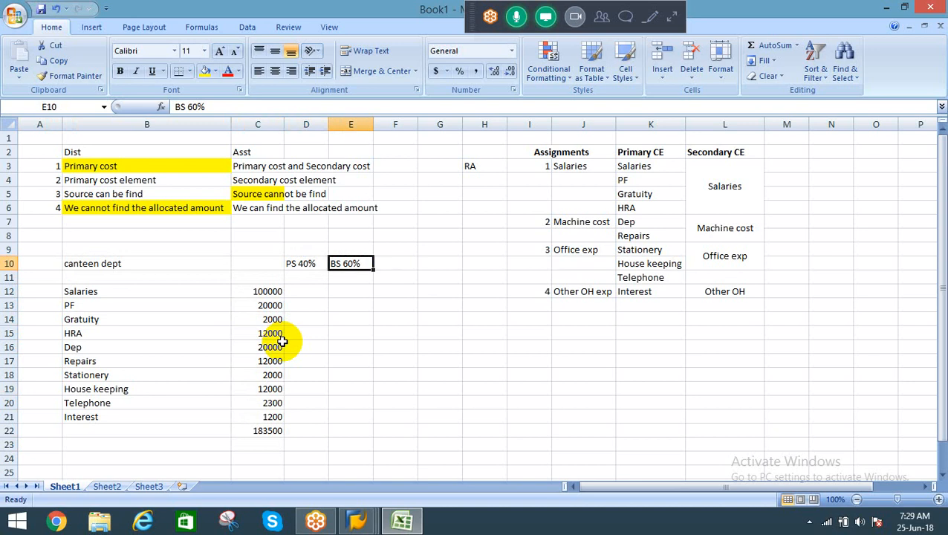
key("Left")
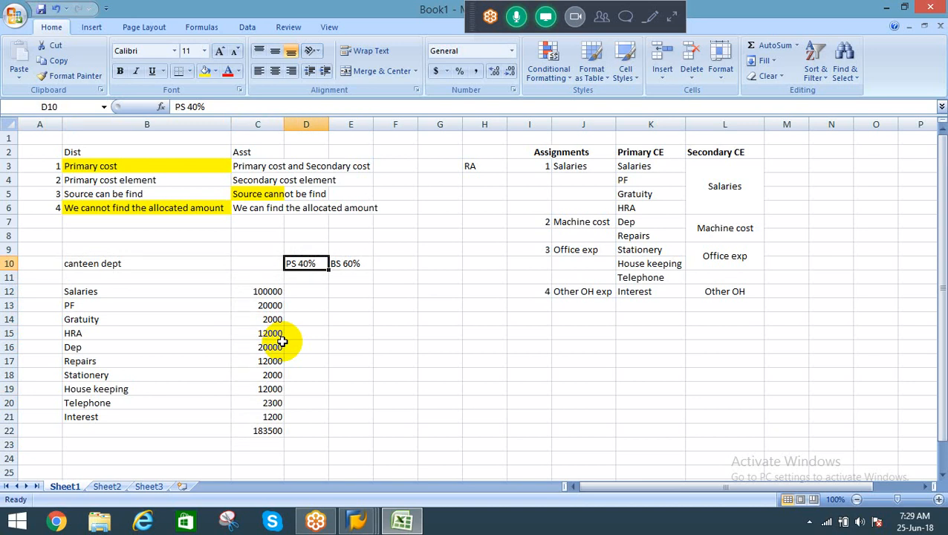
key("Right")
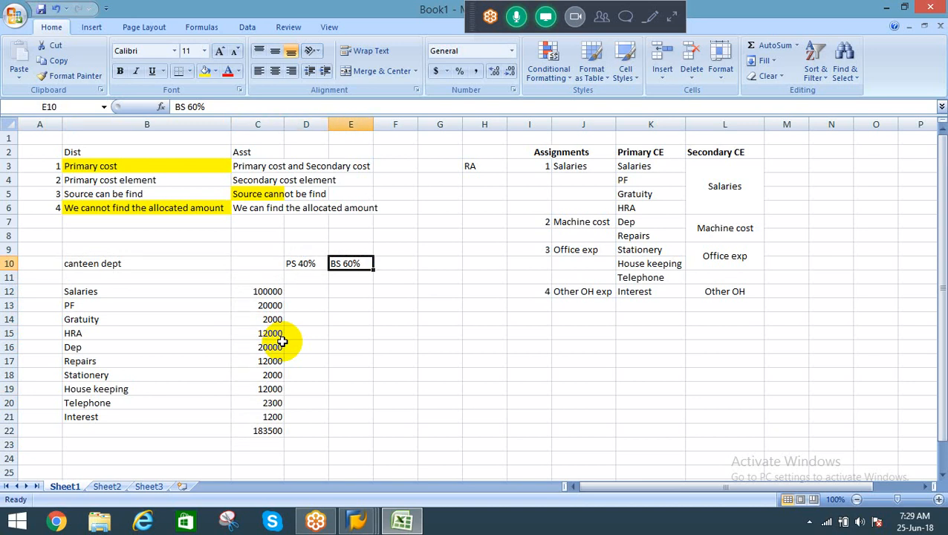
Step: Go through the canteen dept cost elements from B10 down to Stationery, and the amounts in column C down past the total
key("Left")
key("Left")
key("Left")
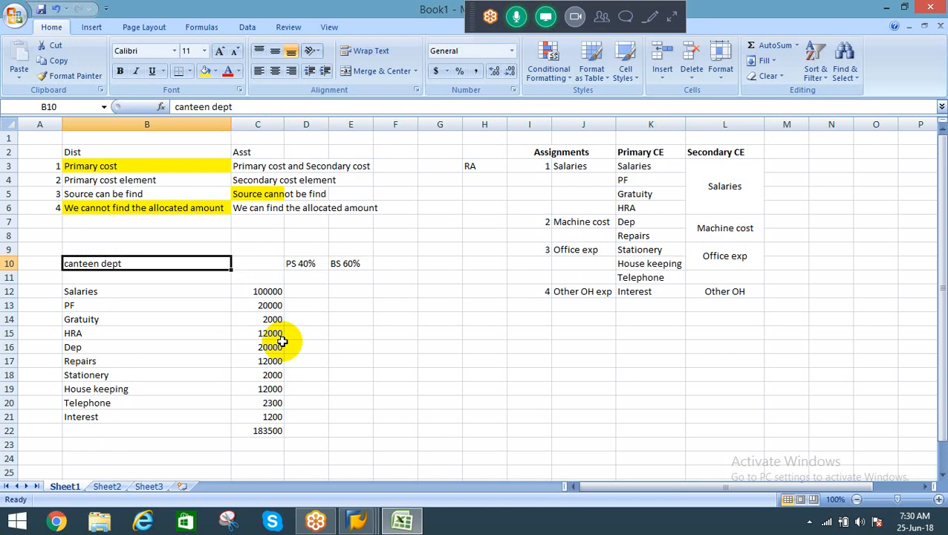
key("Down")
key("Down")
key("Down")
key("Down")
key("Down")
key("Down")
key("Down")
key("Down")
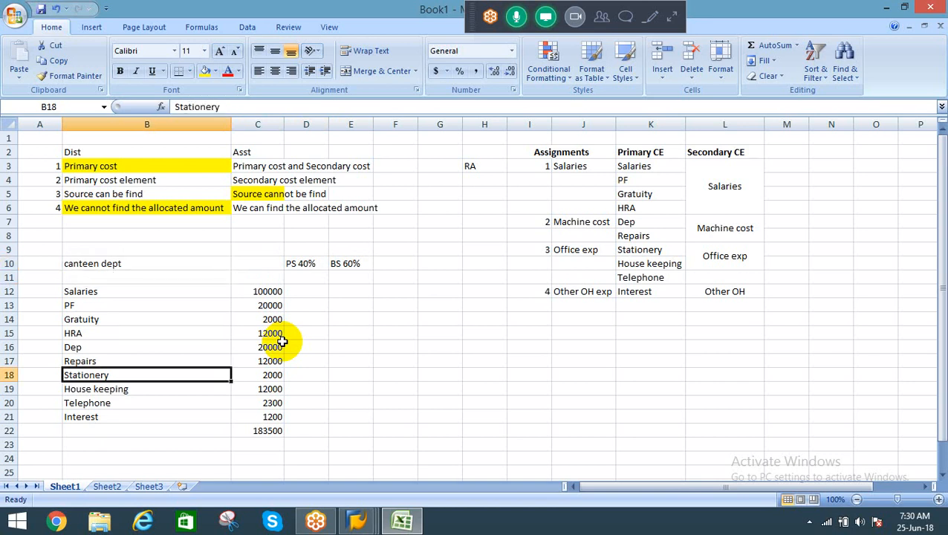
key("Right")
key("Right")
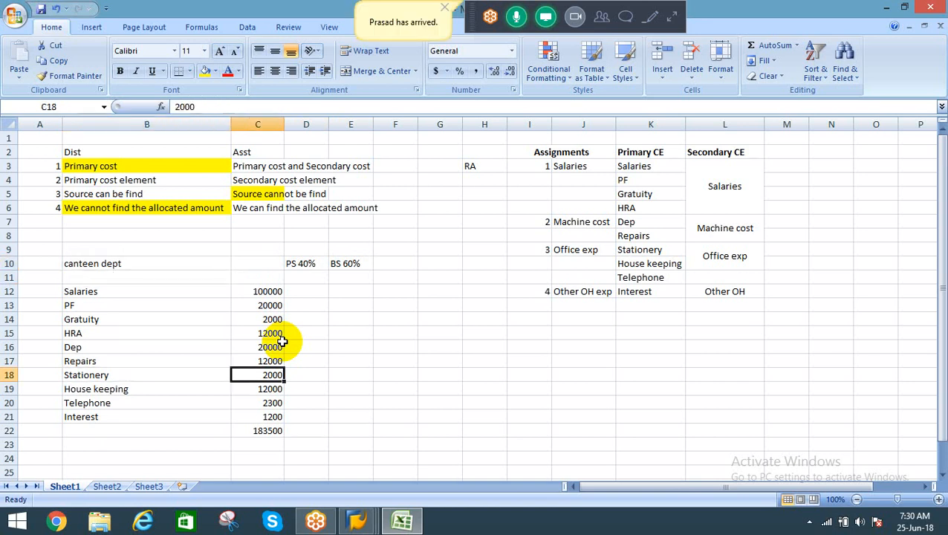
key("Down")
key("Down")
key("Down")
key("Down")
key("Down")
key("Down")
key("Down")
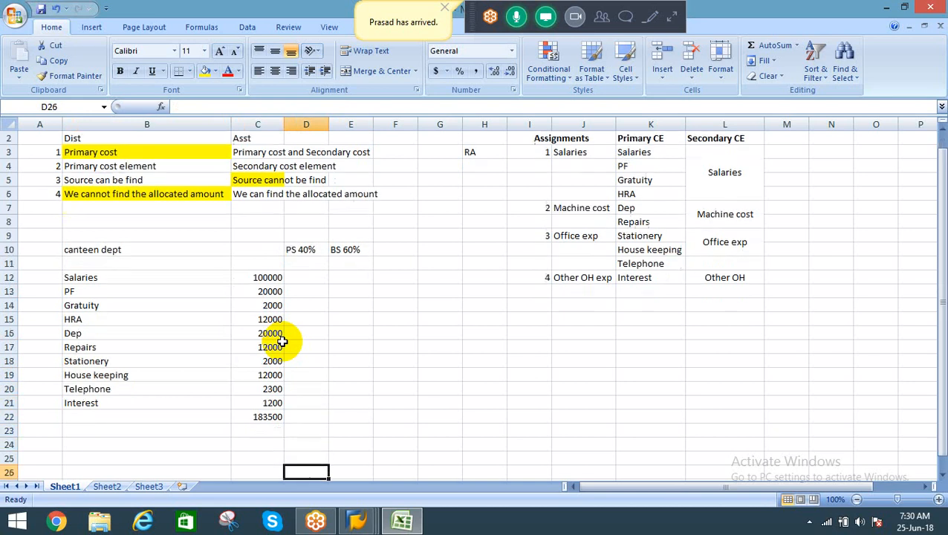
Step: Check the PS allocation percentage in D10 against the canteen dept total in row 22
key("Up")
key("Up")
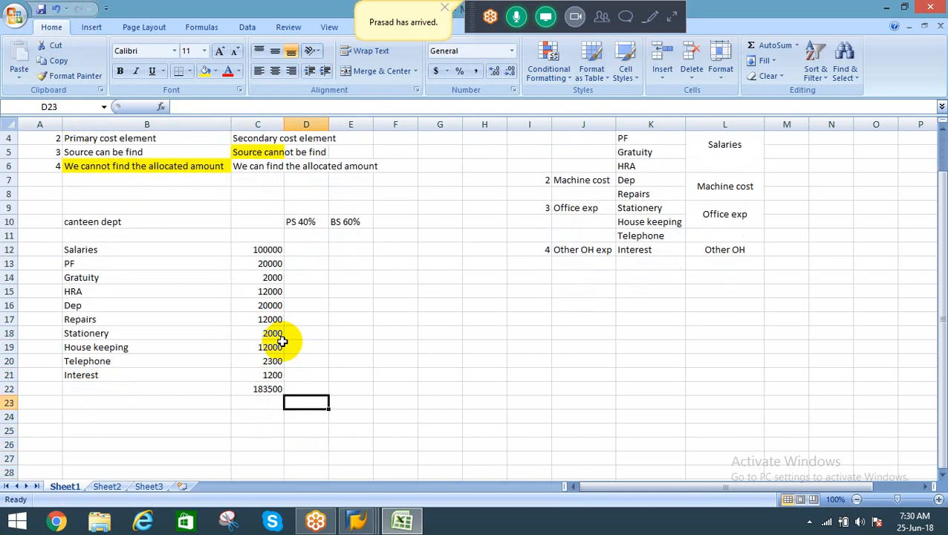
key("Up")
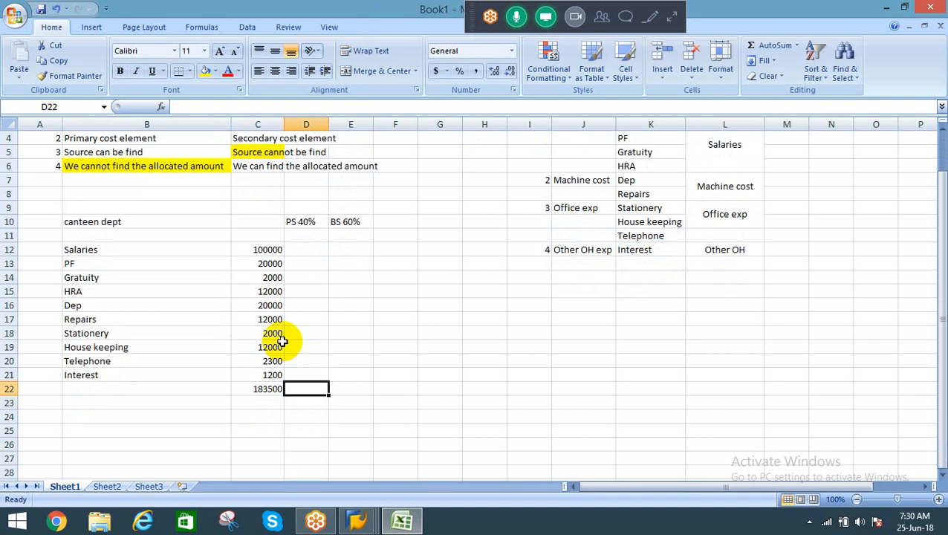
key("Up")
key("Up")
key("Up")
key("Up")
key("Up")
key("Up")
key("Up")
key("Up")
key("Up")
key("Up")
key("Up")
key("Up")
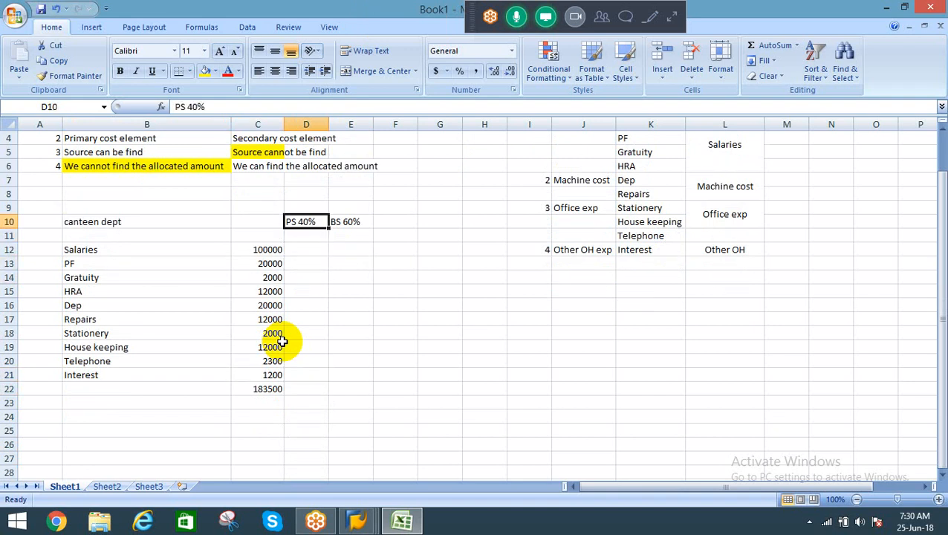
Step: Calculate the PS share of the canteen dept total in D22 with the formula =C22*40%
key("Down")
key("Down")
key("Down")
key("Down")
key("Down")
key("Down")
key("Down")
key("Down")
key("Down")
key("Down")
key("Down")
key("Down")
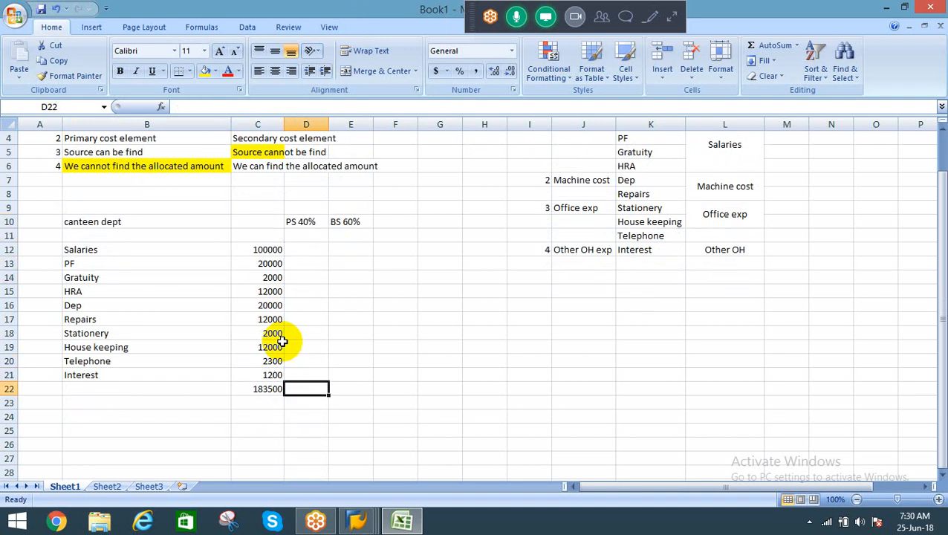
type("=")
key("Left")
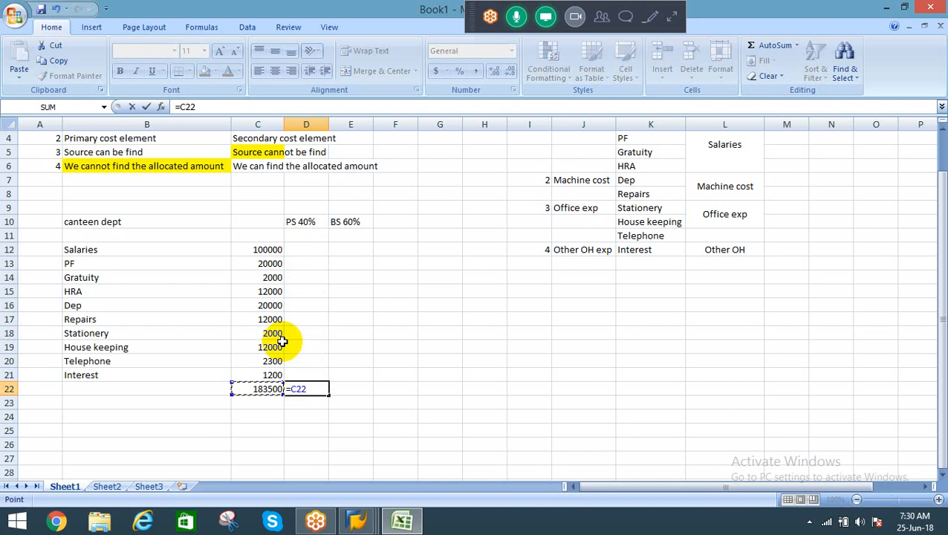
type("*4%")
key("Return")
key("Up")
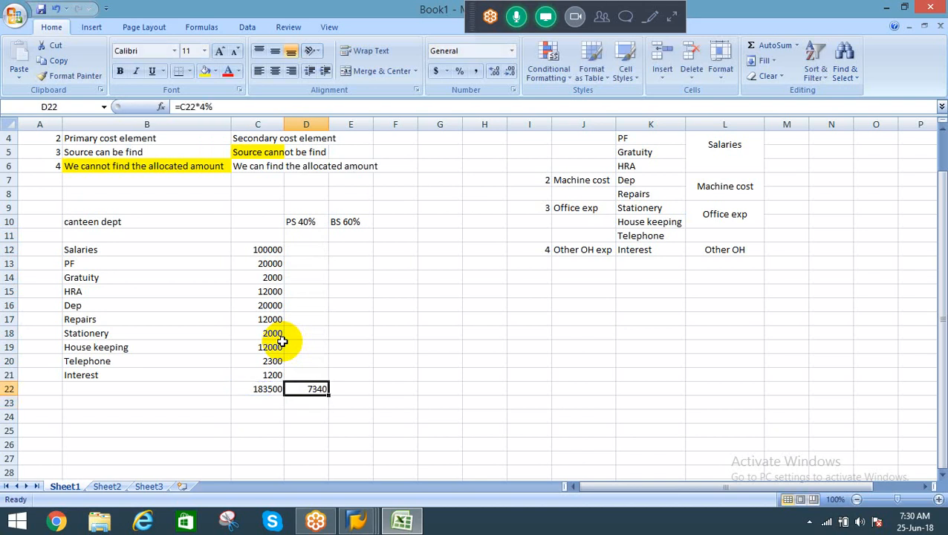
key("F2")
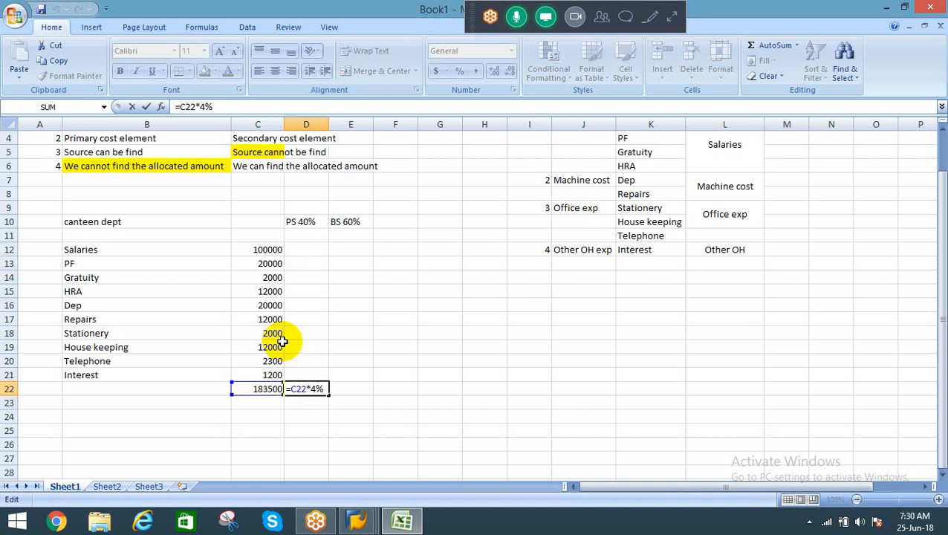
key("Left")
type("0")
key("Return")
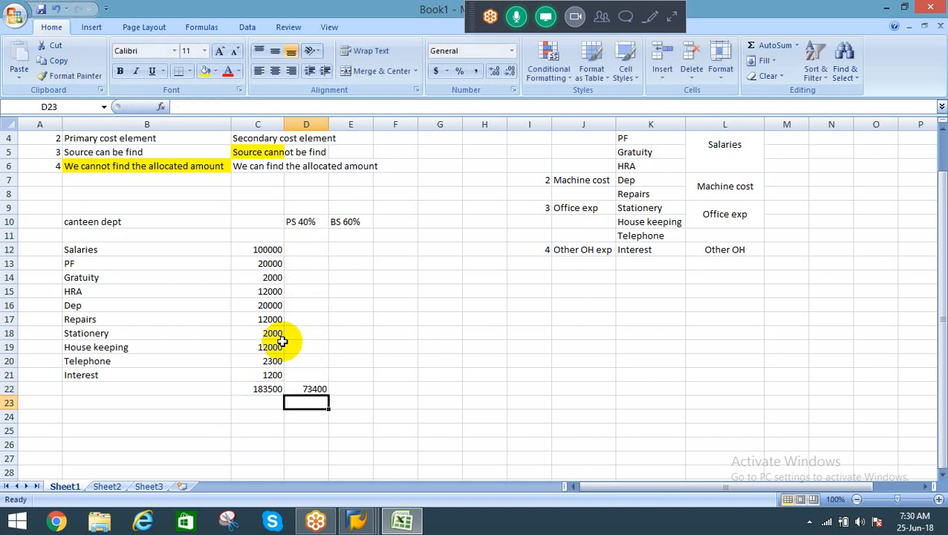
Step: Begin the BS share formula in E22 with a reference to the canteen dept total in C22
key("Up")
key("Right")
type("=")
key("Left")
key("Left")
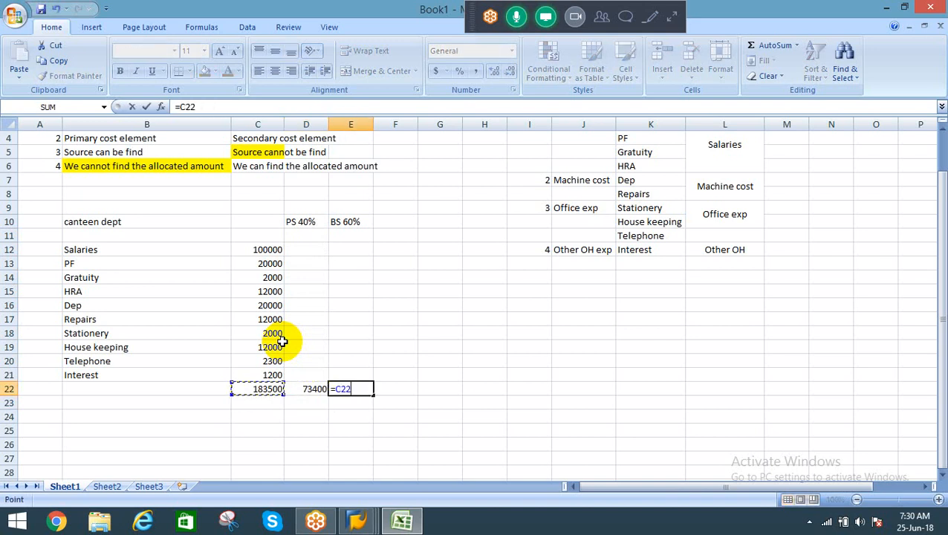
Step: Complete the BS share formula in E22 as 60% of the total in C22
type("*60%")
key("Return")
key("Up")
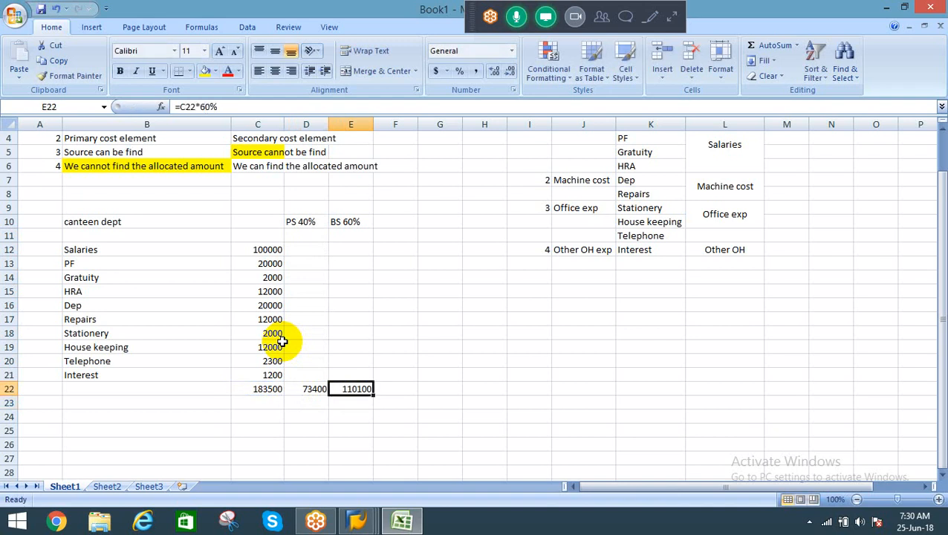
Step: Move the PS and BS share amounts from D22:E22 down one row to D23:E23
key("shift+Left")
key("ctrl+x")
key("Down")
key("Return")
key("Left")
key("Left")
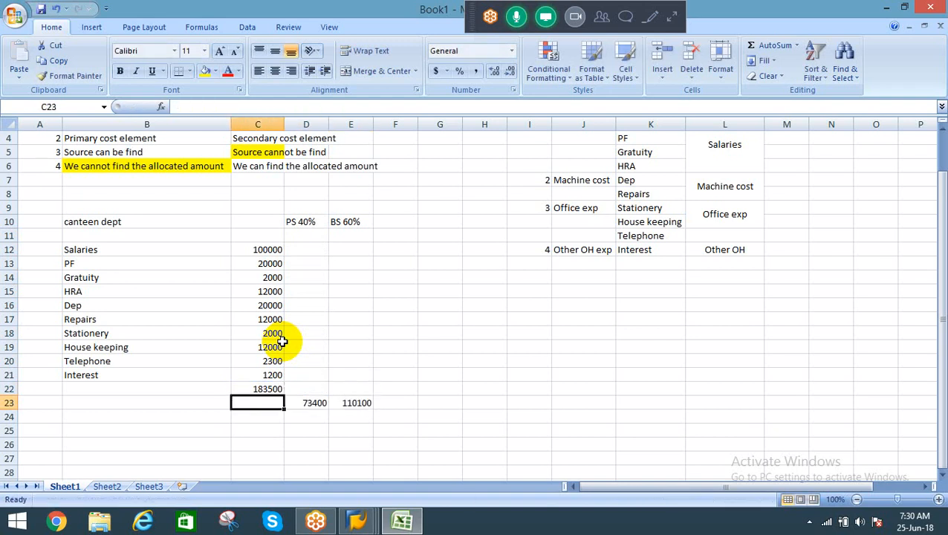
Step: Label row 23 as "Canteen cost" in cell B23
key("Right")
key("Right")
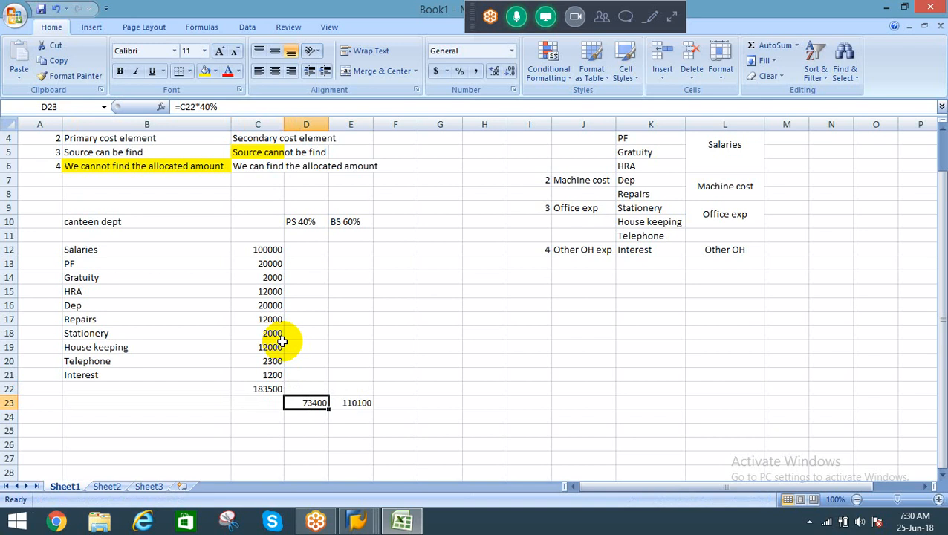
key("Left")
key("Left")
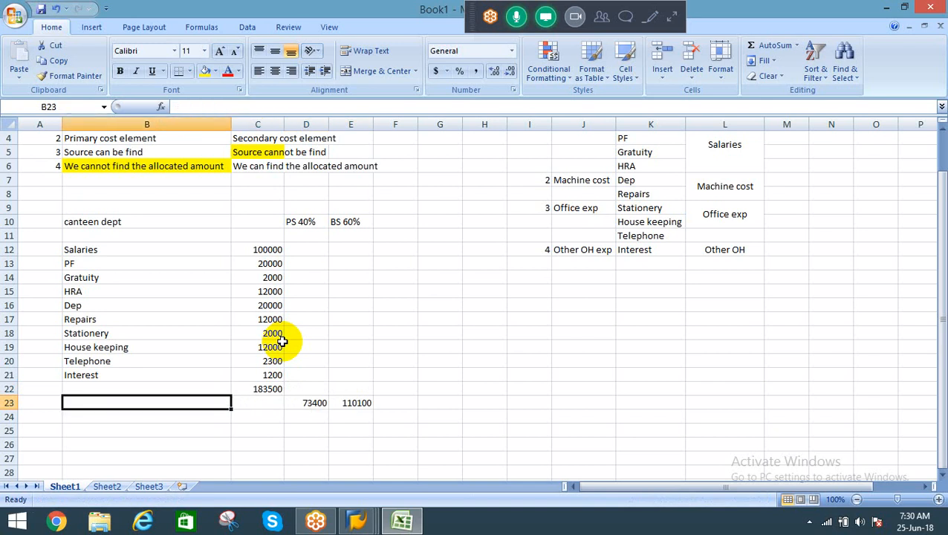
type("Canteen co")
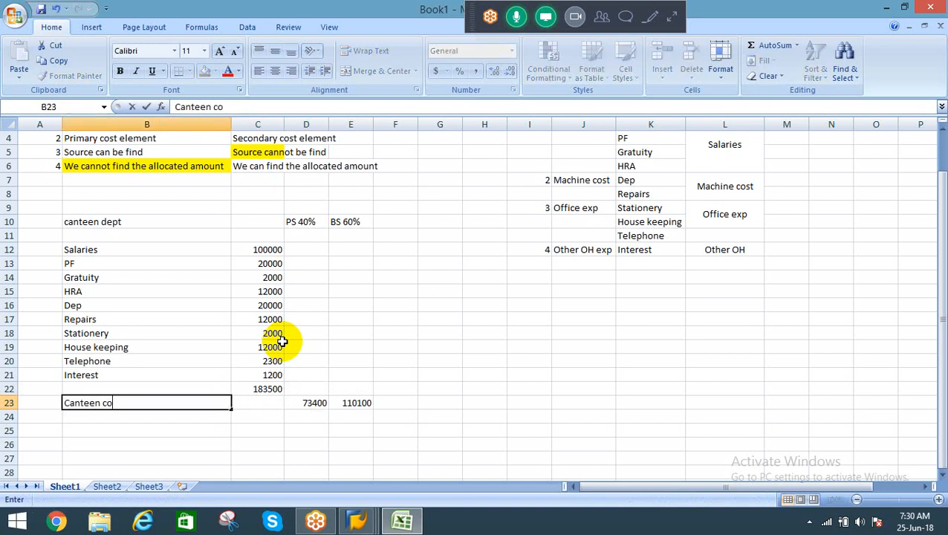
type("st")
key("Return")
Step: Review the Canteen cost row and its PS and BS amounts in row 23
key("Up")
key("shift+Right")
key("shift+Right")
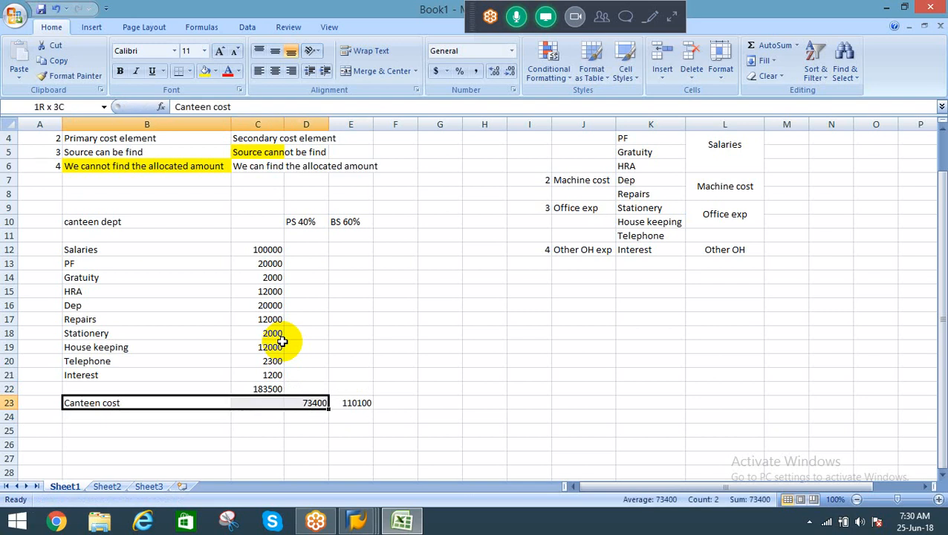
key("Left")
key("Right")
key("Right")
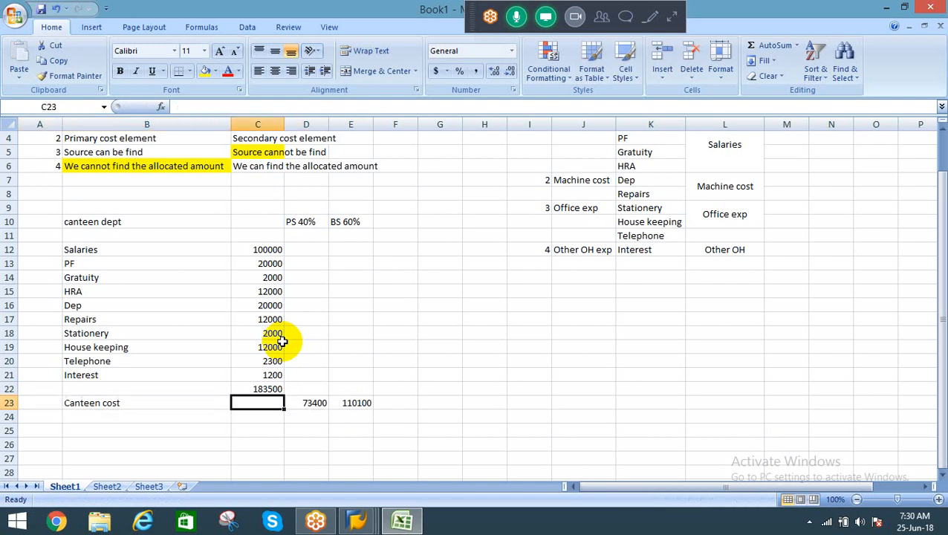
key("Right")
key("Right")
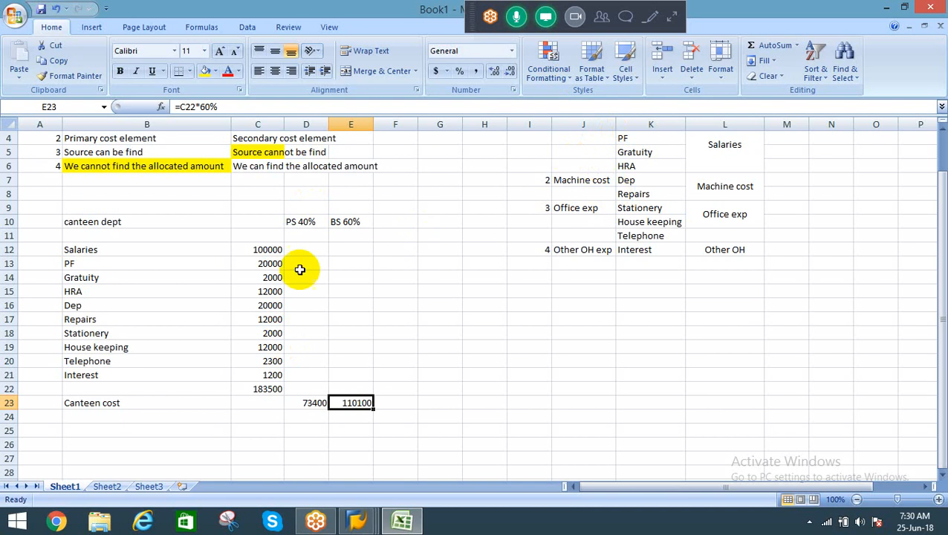
Step: Copy the Secondary CE list in L3:L12, from Salaries through Other OH
left_click(629, 165)
key("Up")
key("Up")
key("Up")
key("Up")
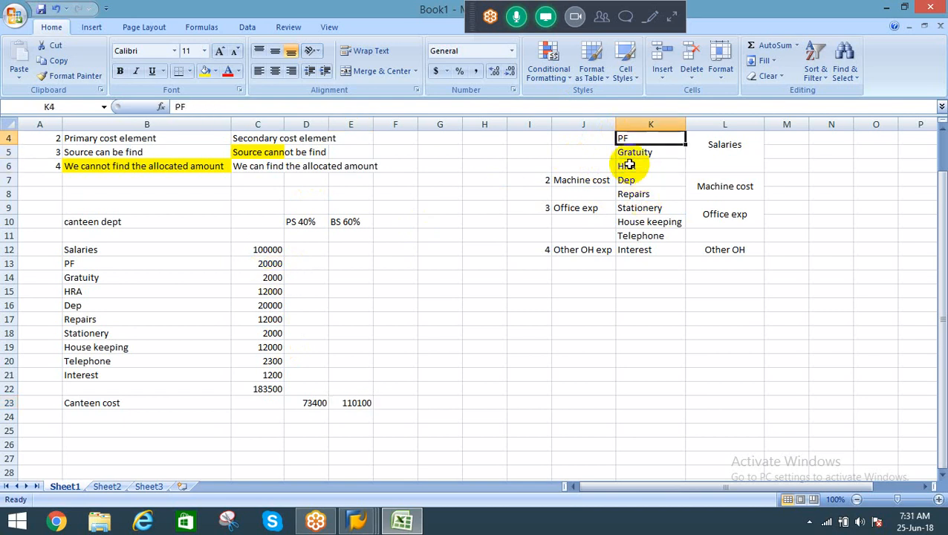
key("Down")
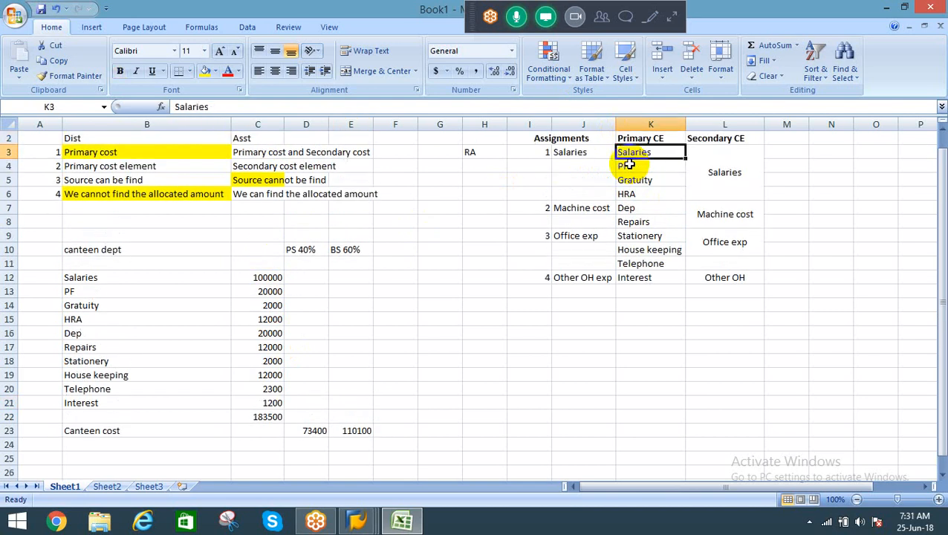
key("Right")
key("shift+Down")
key("shift+Down")
key("shift+Down")
key("shift+Down")
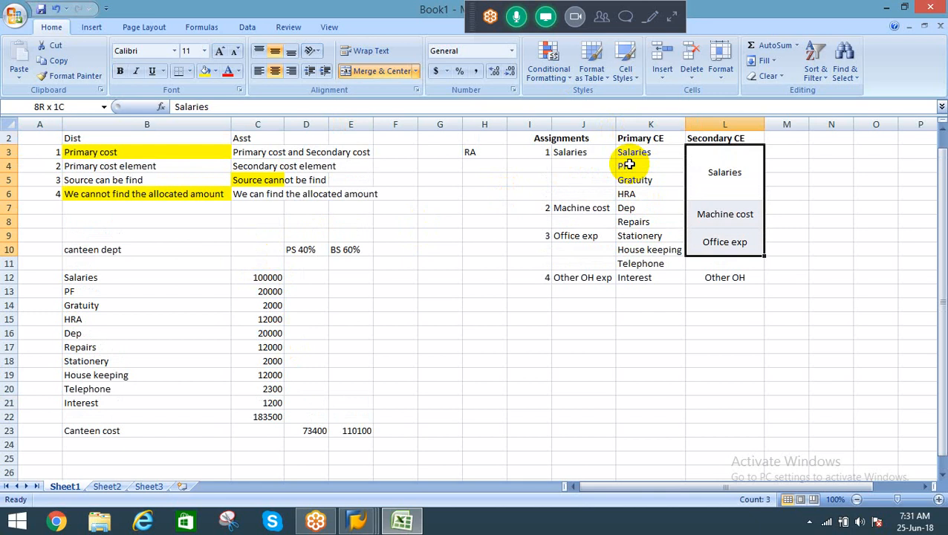
key("ctrl+c")
Step: Paste the copied secondary cost elements as values only, starting at B24 below Canteen cost
key("Down")
key("Down")
key("Down")
key("Down")
key("Down")
key("Down")
key("Down")
key("Down")
key("Down")
key("Down")
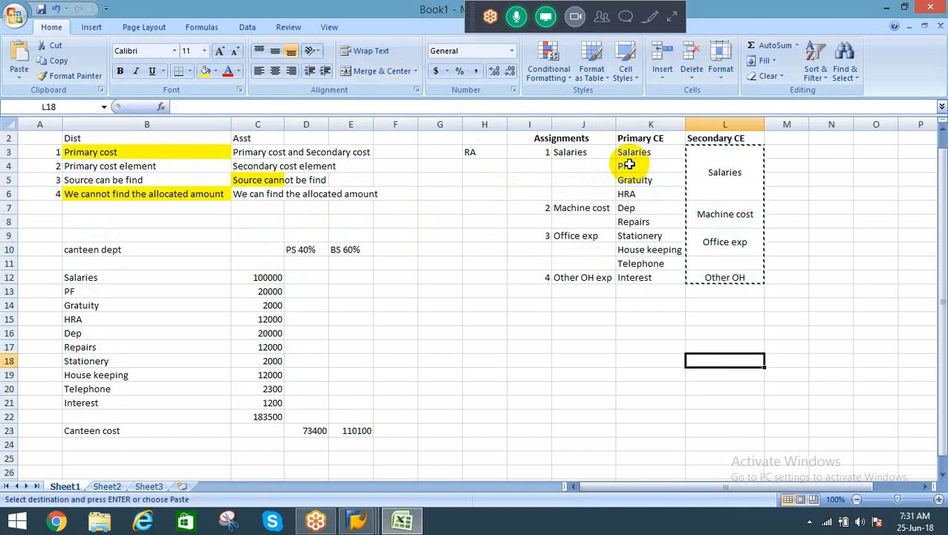
key("Left")
key("Left")
key("Left")
key("Left")
key("Left")
key("Left")
key("Left")
key("Left")
key("Left")
key("Left")
key("Down")
key("Down")
key("Down")
key("Down")
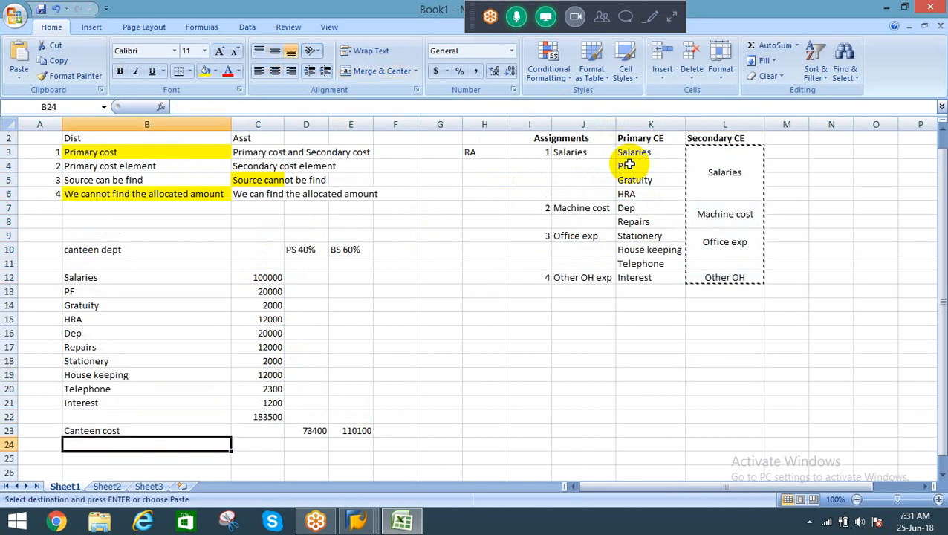
key("alt+e")
key("s")
key("v")
key("Return")
key("Escape")
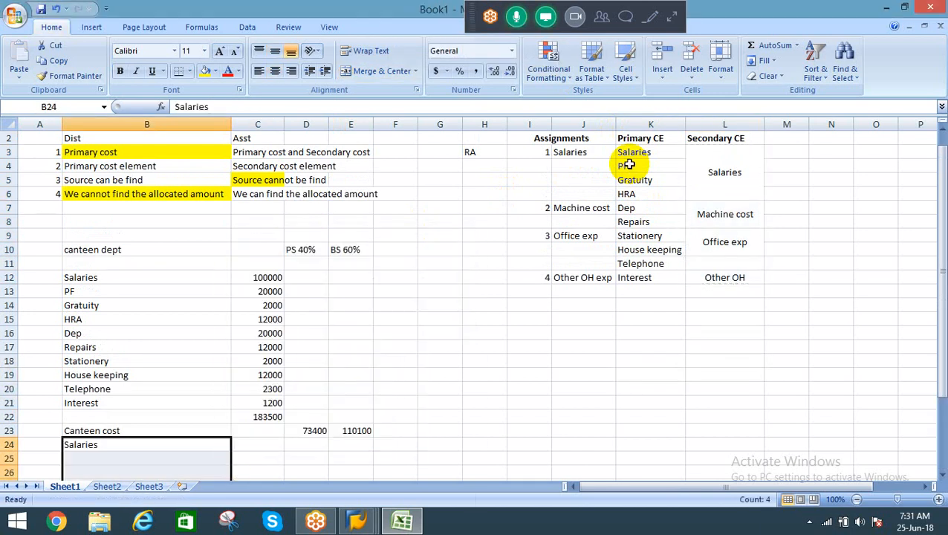
Step: Move the Machine cost label from B28 up to B25, directly below Salaries
key("Down")
key("Down")
key("Down")
key("Down")
key("ctrl+c")
key("Up")
key("Up")
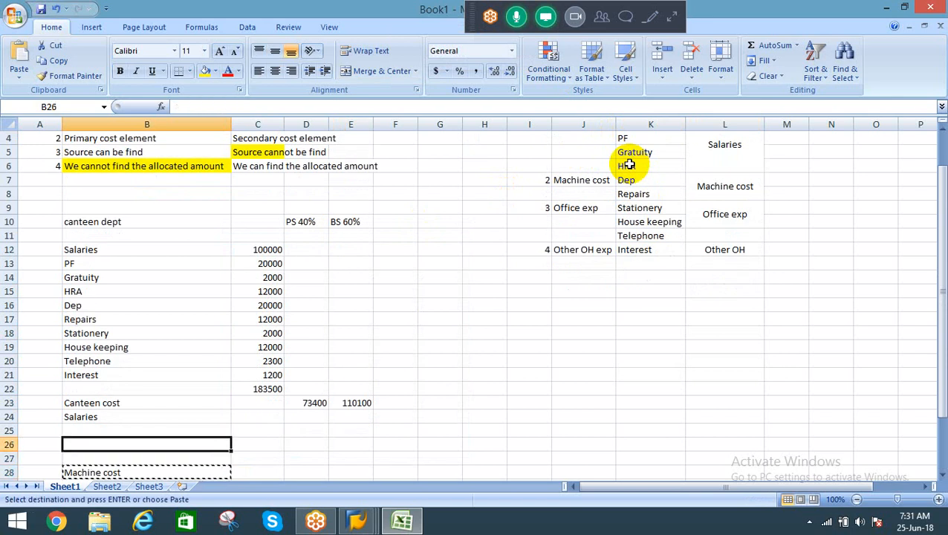
key("Up")
key("Return")
Step: Move the block from Office exp to Other OH, B30:B33, up to start at B26
key("Down")
key("Down")
key("Down")
key("Down")
key("Down")
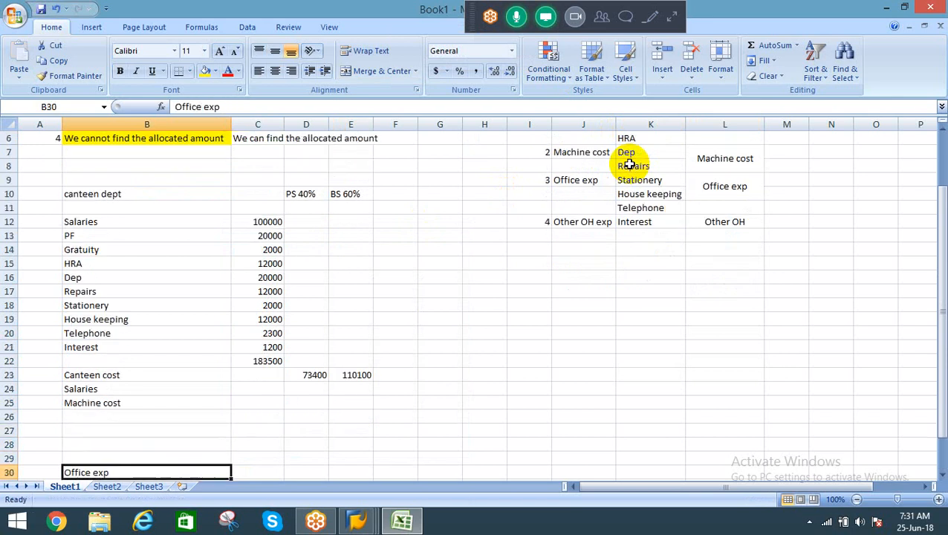
key("shift+Down")
key("shift+Down")
key("shift+Down")
key("ctrl+x")
key("Up")
key("Up")
key("Up")
key("Up")
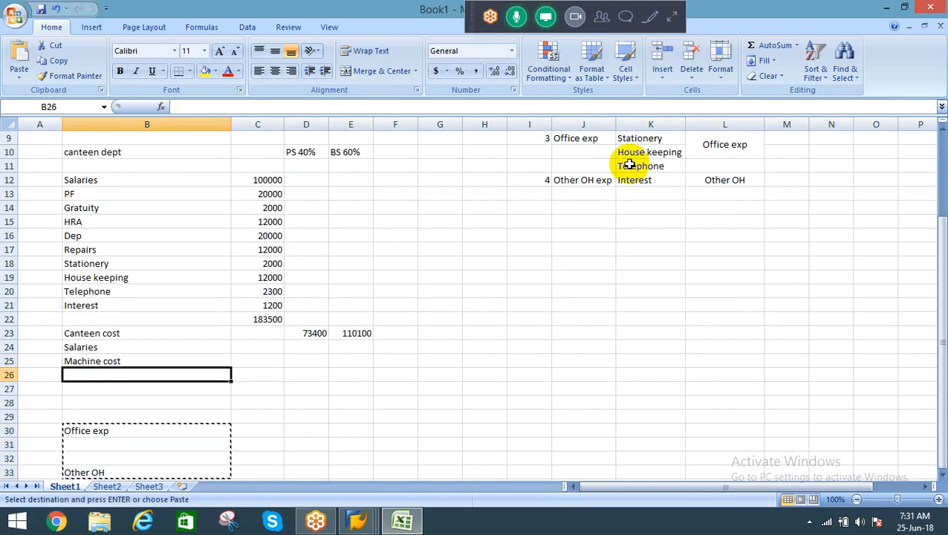
key("Return")
Step: Move the Other OH label from B29 up to B27, directly below Office exp
key("Down")
key("Down")
key("Down")
key("ctrl+x")
key("Up")
key("Up")
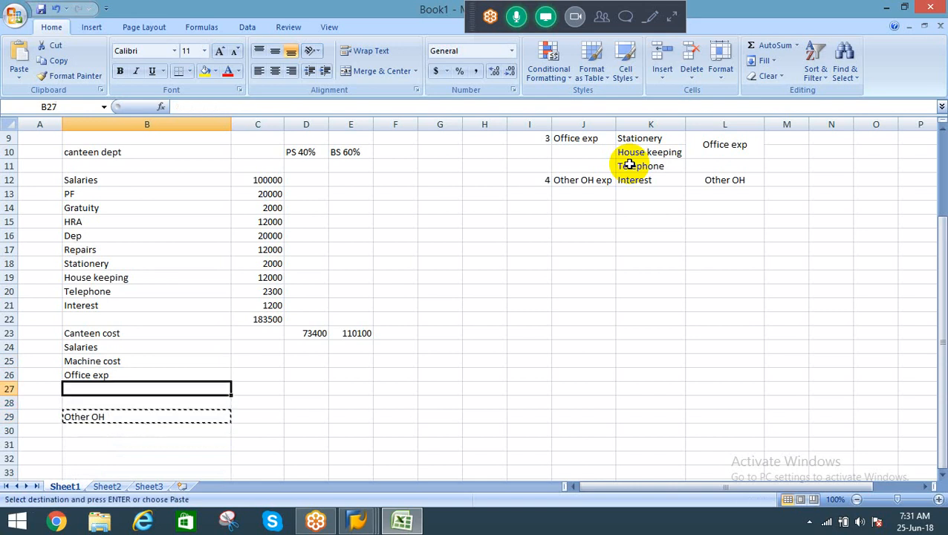
key("Return")
Step: Shift the four secondary cost element labels in B24:B27 down one row to B25:B28
key("Up")
key("Up")
key("Up")
key("shift+Down")
key("shift+Down")
key("shift+Down")
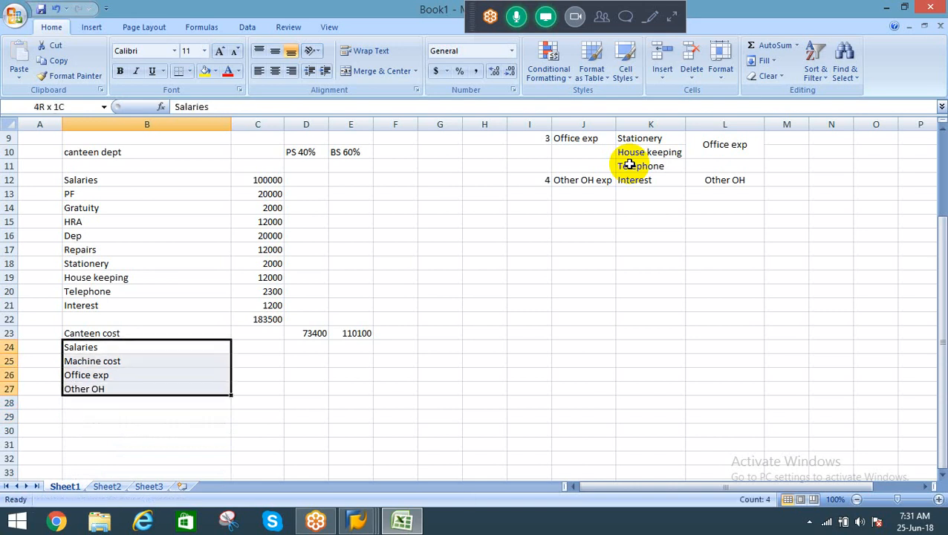
key("ctrl+x")
key("Down")
key("Return")
Step: Move the Canteen cost label and its PS and BS amounts from row 23 to row 24
key("Up")
key("Up")
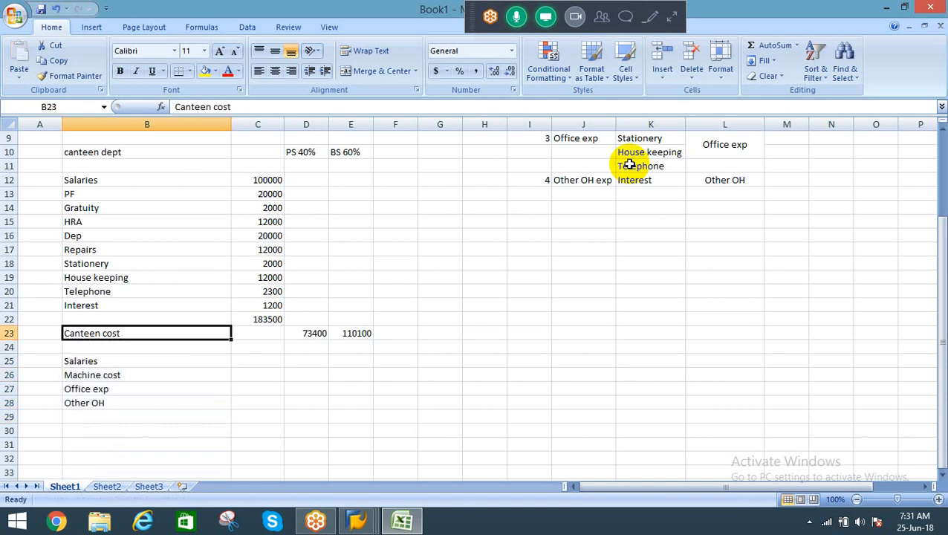
key("shift+Right")
key("shift+Right")
key("shift+Right")
key("ctrl+x")
key("Down")
key("Return")
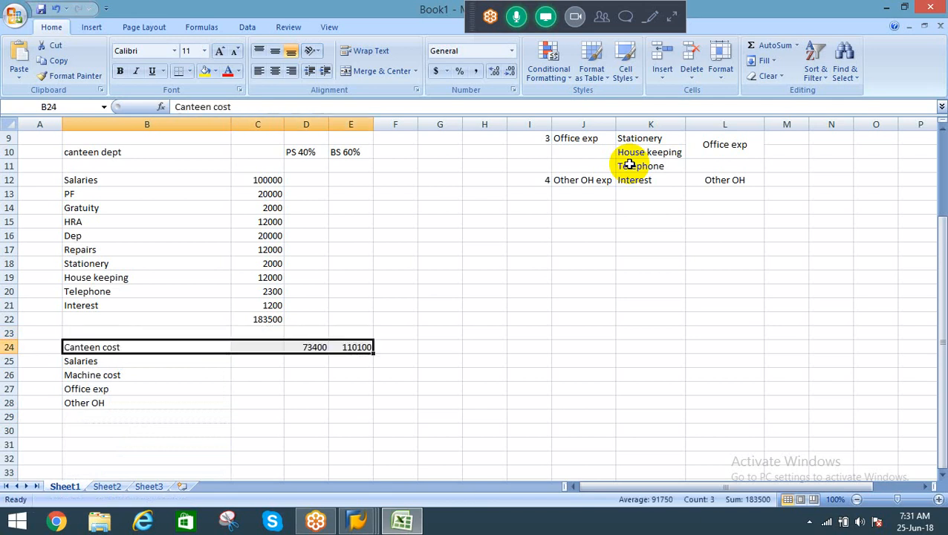
Step: Enter the heading "Without AS" in B23 above Canteen cost
key("Up")
type("Wi")
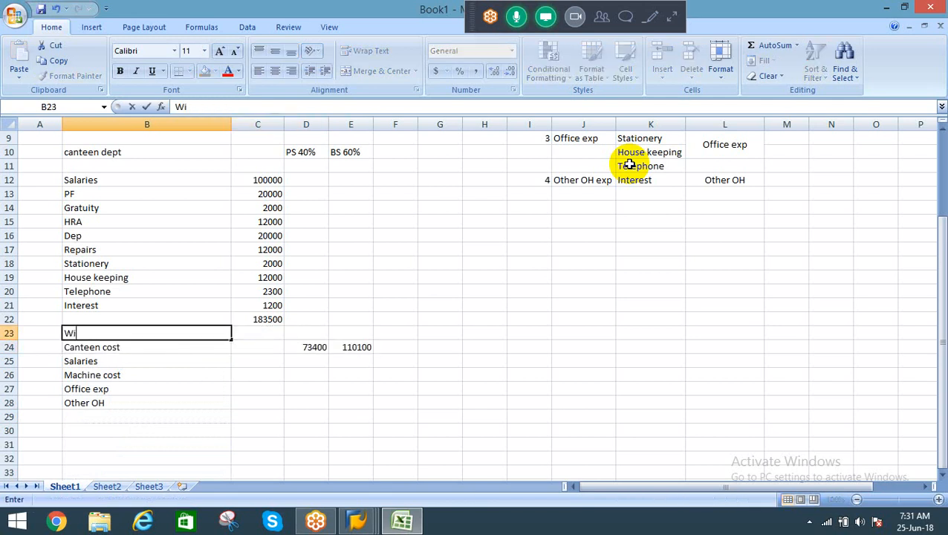
type("thout AS")
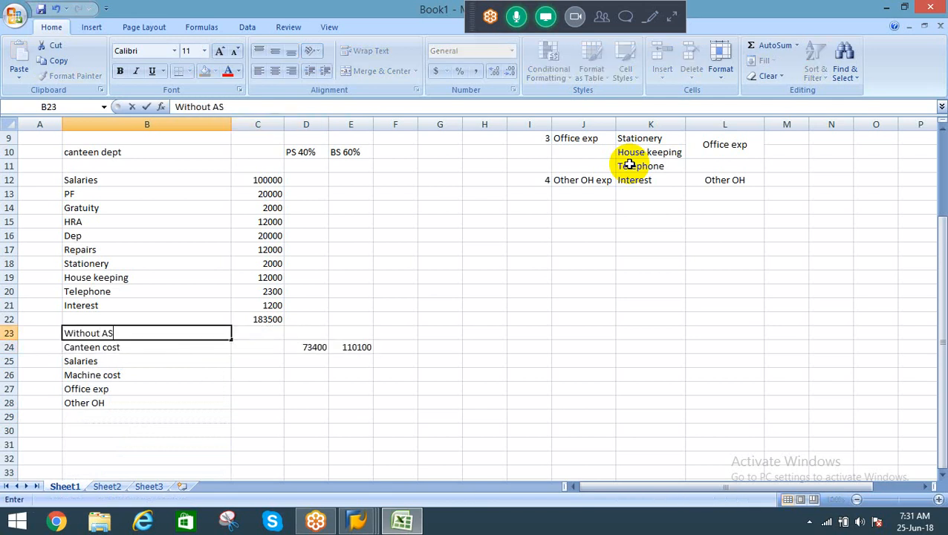
key("Return")
Step: Move the labels Salaries through Other OH from B25:B28 down to B26:B29
key("Down")
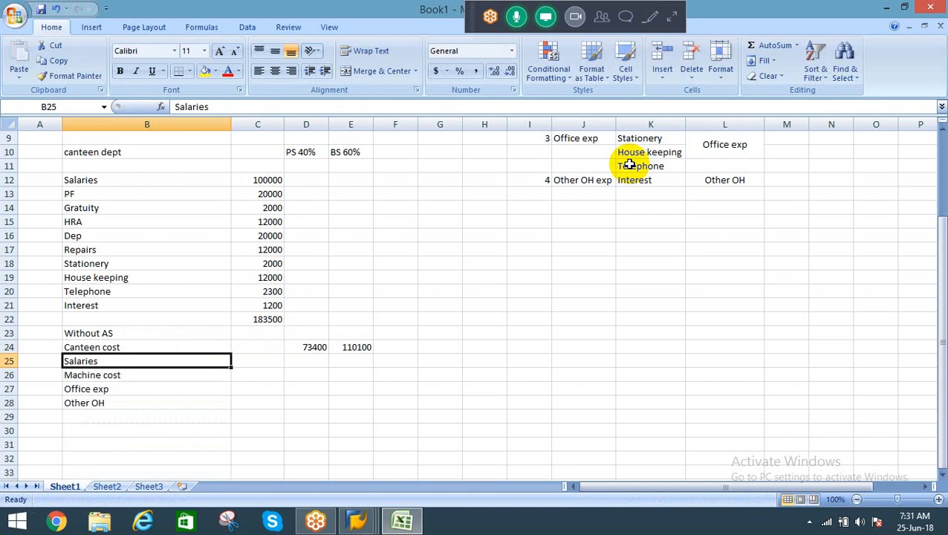
key("shift+Down")
key("shift+Down")
key("shift+Down")
key("ctrl+x")
key("Down")
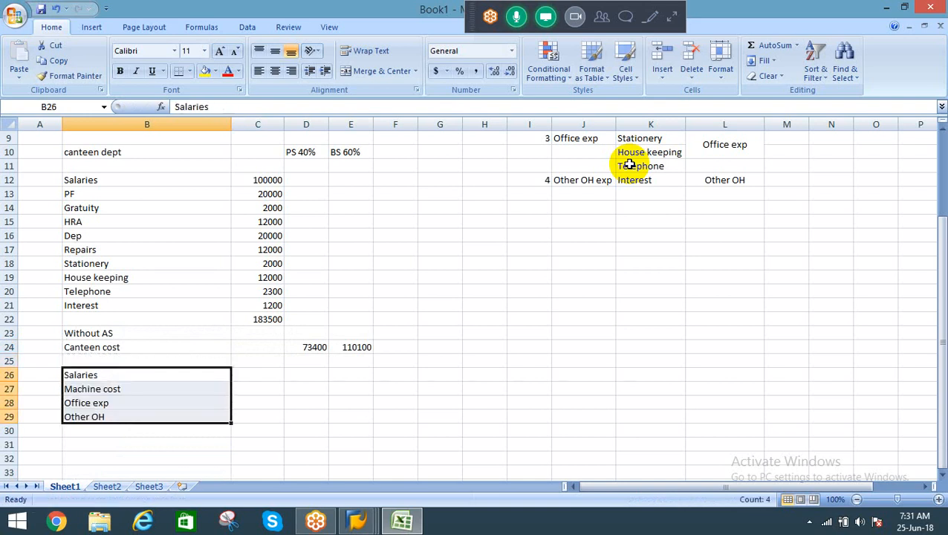
key("Return")
Step: Enter the heading "With AS" in B25 above the secondary cost element labels
key("Up")
key("Up")
type("Wit")
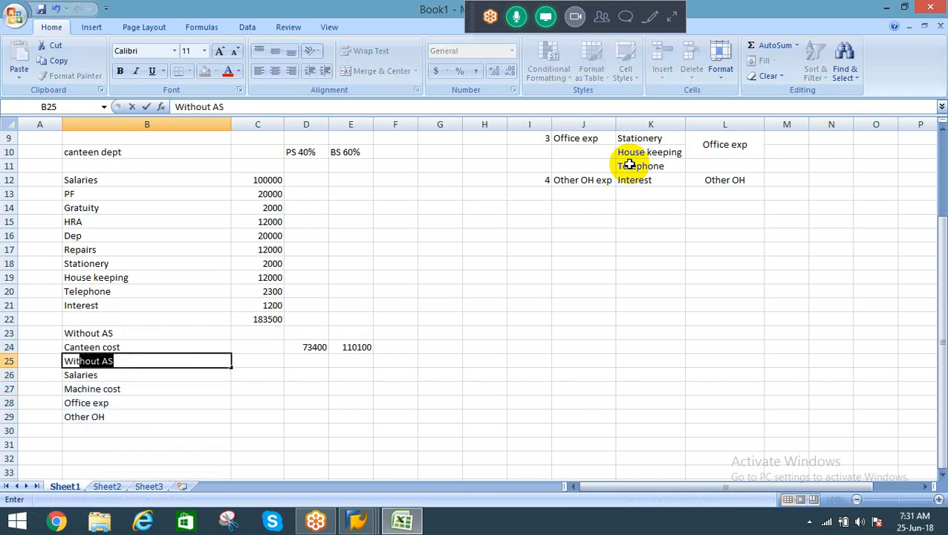
type("h AS")
key("Return")
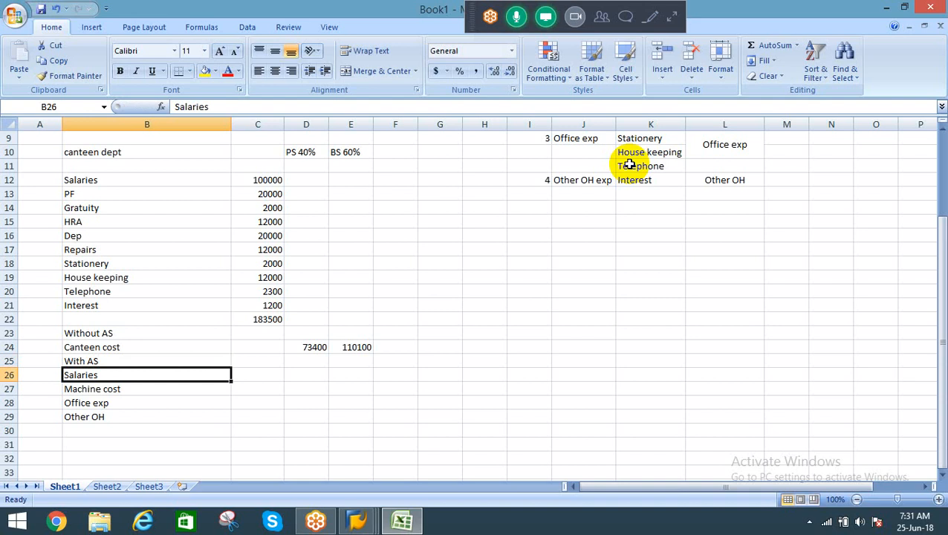
Step: Calculate the PS share of Salaries in D26 with the formula =SUM(C12:C15)*40%
key("Right")
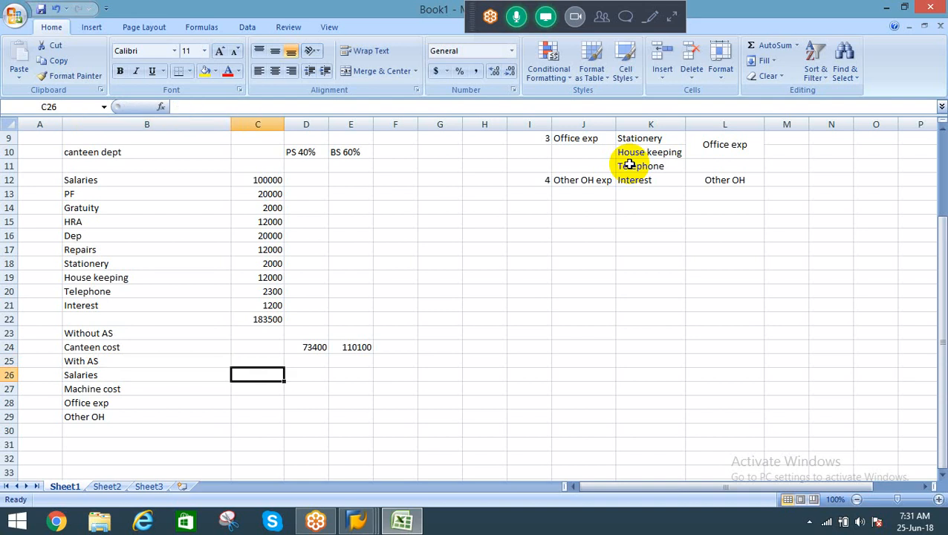
key("Right")
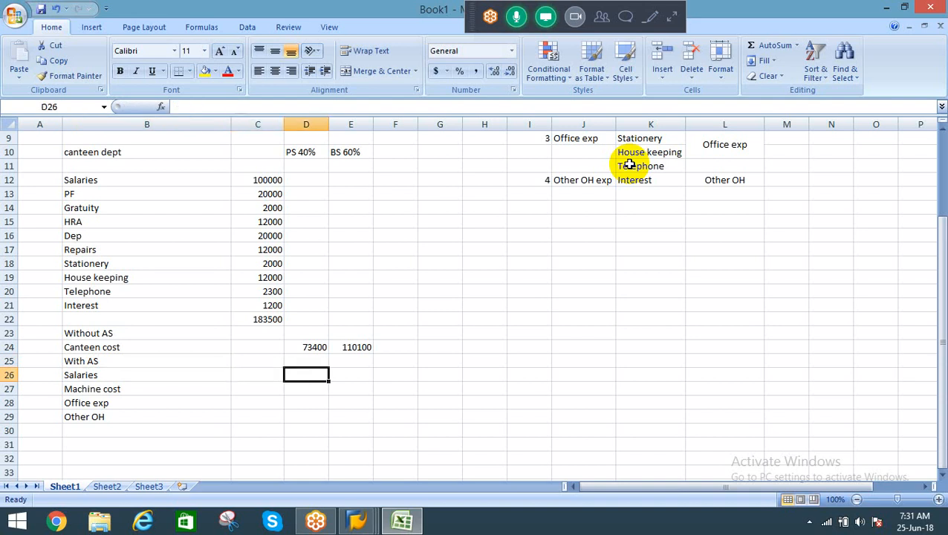
type("=sum")
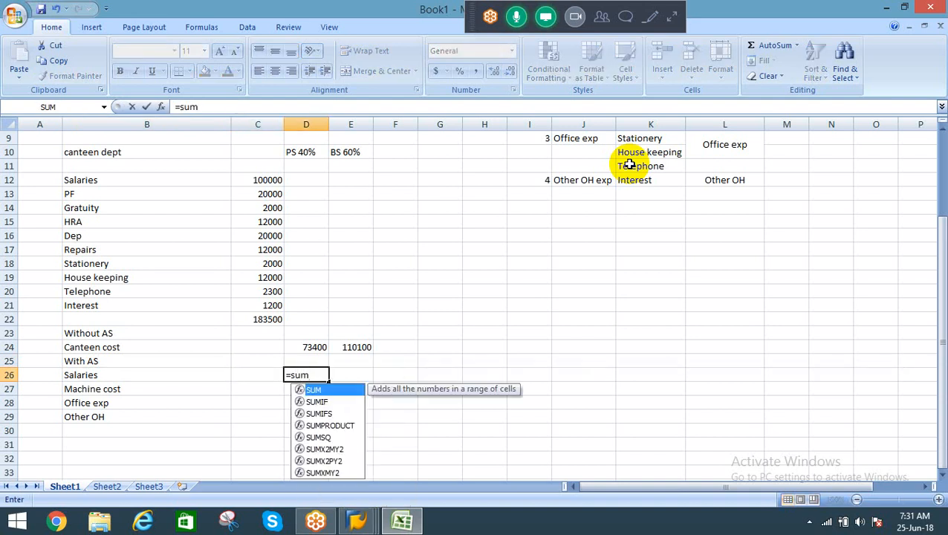
key("Tab")
key("Up")
key("Up")
key("Up")
key("Up")
key("Up")
key("Up")
key("Up")
key("Up")
key("Up")
key("Up")
key("Up")
key("Up")
key("Up")
key("Up")
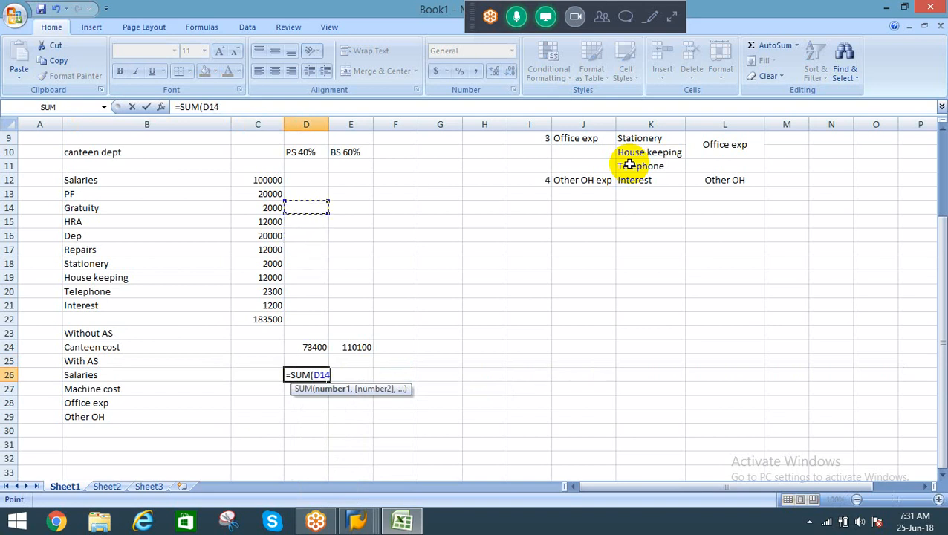
key("Left")
key("shift+Down")
key("shift+Down")
key("shift+Down")
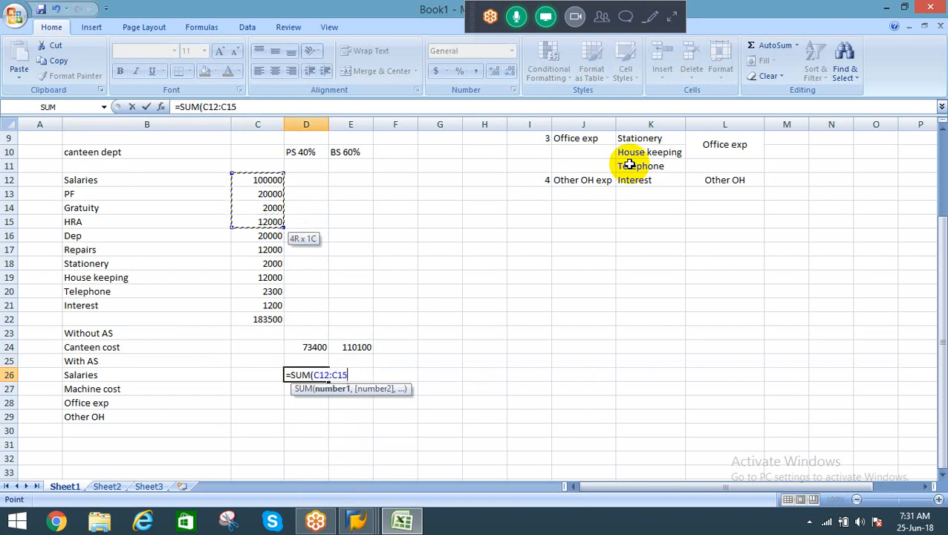
type(")*")
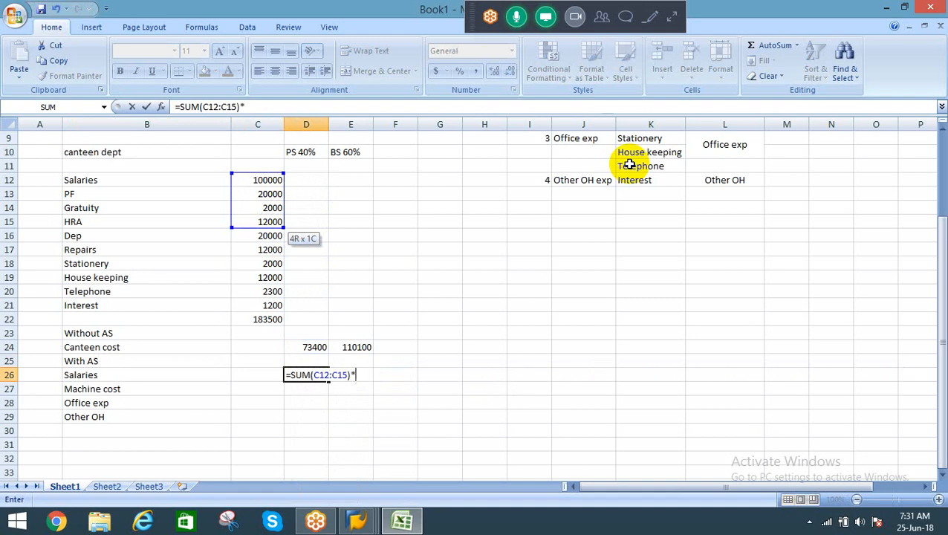
type("40%")
key("Return")
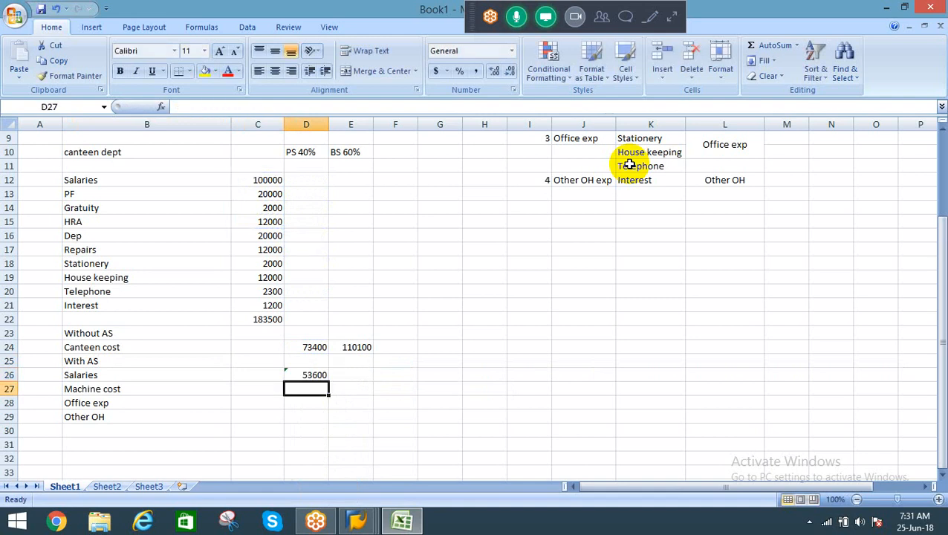
type("=")
key("Up")
key("Up")
key("Up")
key("Up")
key("Up")
key("Up")
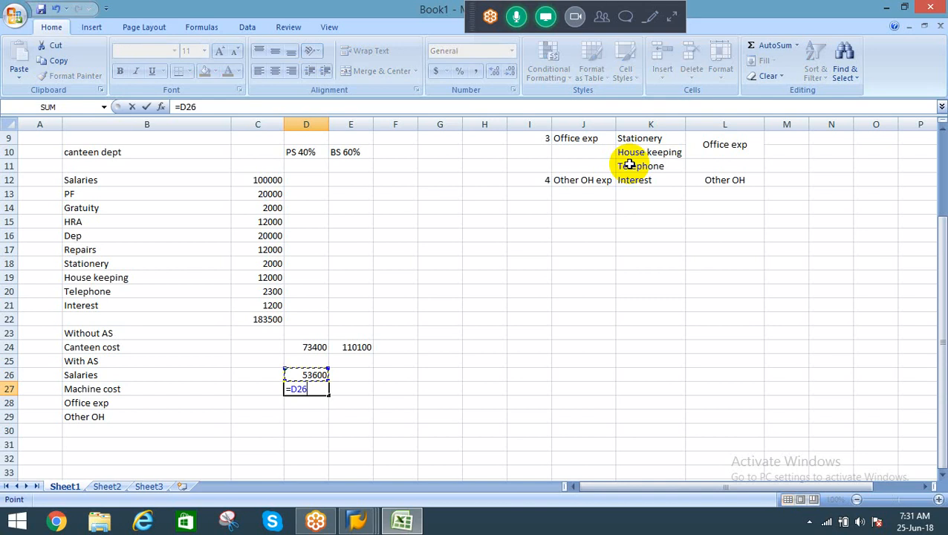
key("Up")
key("Up")
key("Up")
key("Escape")
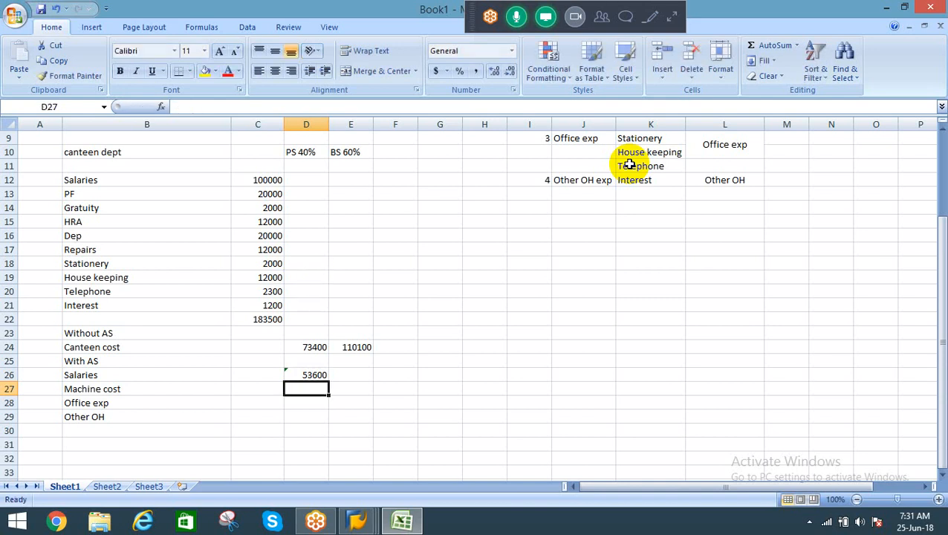
type("=su")
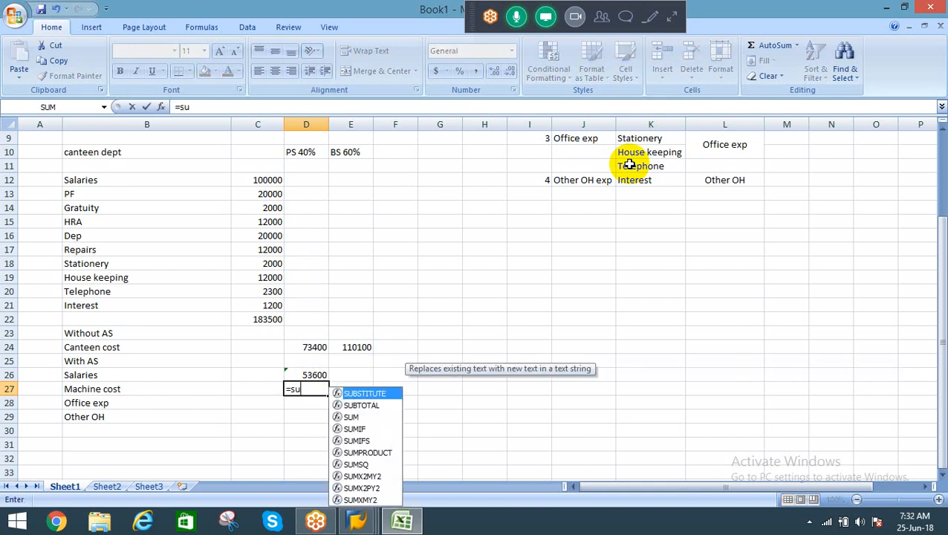
key("Tab")
key("Escape")
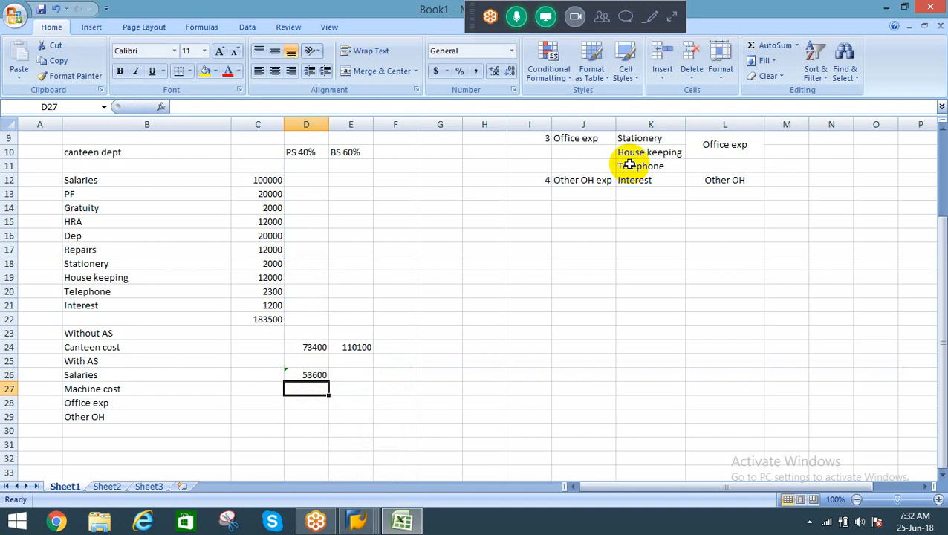
Step: Calculate the PS share of Machine cost in D27 with the formula =SUM(C16:C17)*40%
type("=sum")
key("Tab")
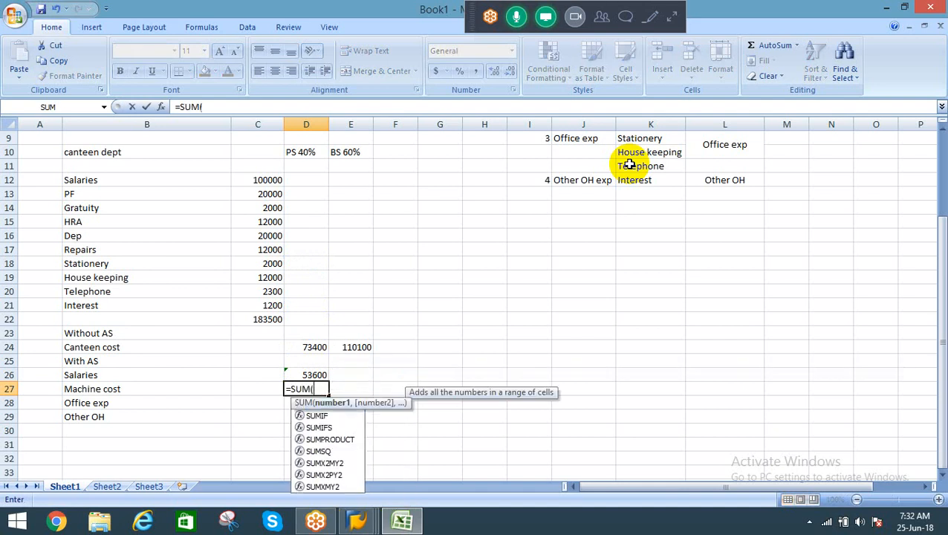
key("Up")
key("Up")
key("Up")
key("Up")
key("Up")
key("Up")
key("Up")
key("Up")
key("Up")
key("Up")
key("Left")
key("Left")
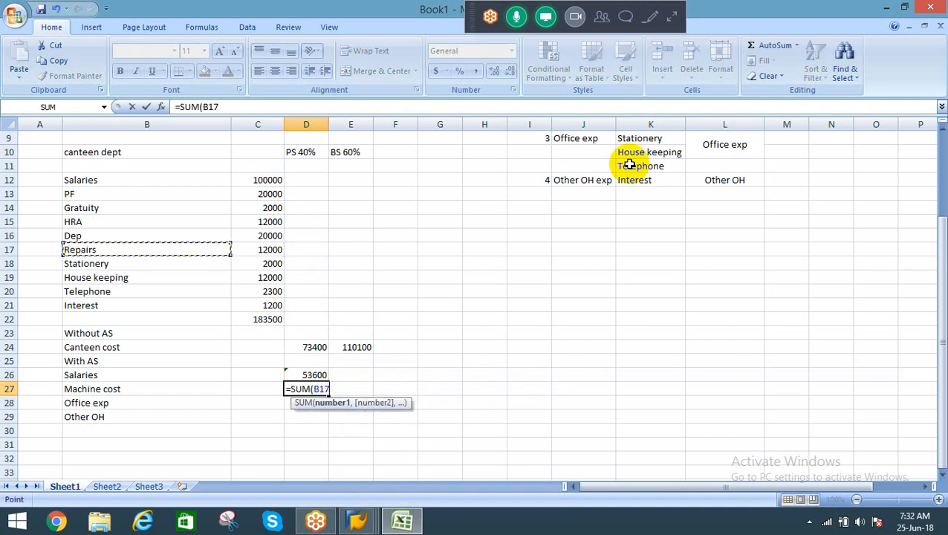
key("Up")
key("Right")
key("shift+Down")
type(")")
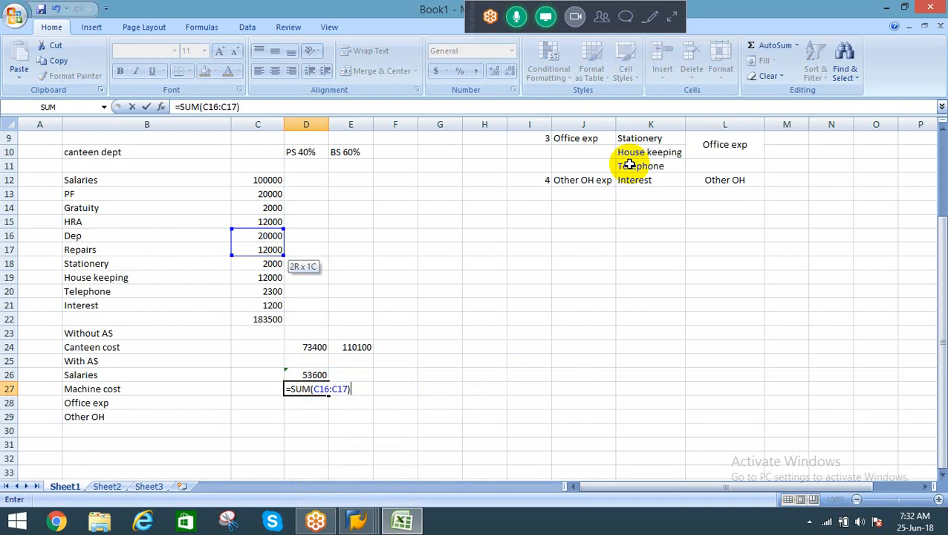
type("*40%")
key("Return")
Step: Enter the formula =SUM(C17:C18)*40% in D28 for the PS share of Office exp
type("=")
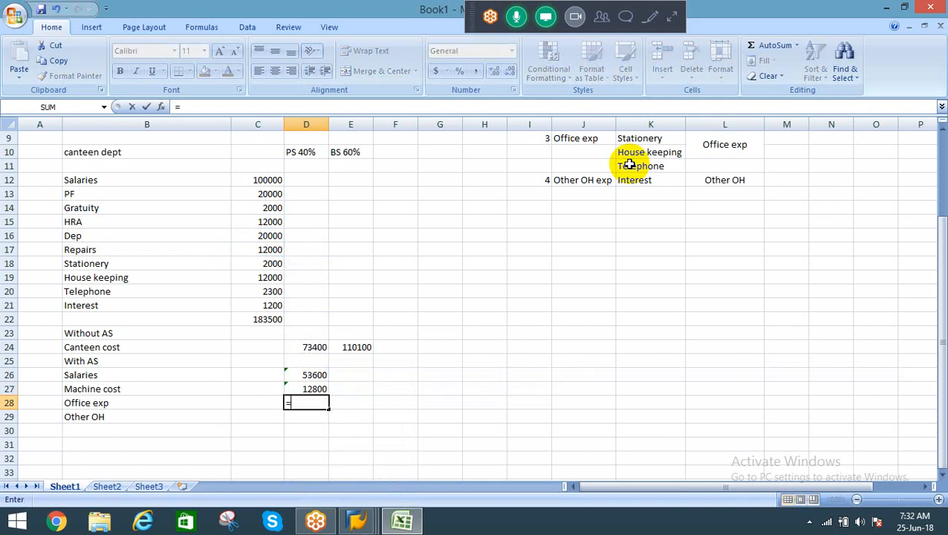
key("Escape")
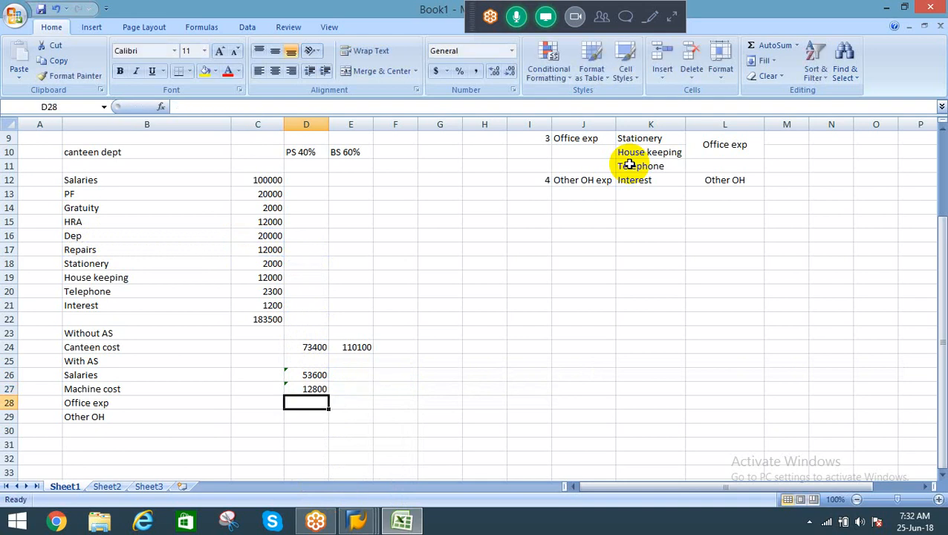
type("=sum")
key("Tab")
key("Up")
key("Up")
key("Up")
key("Up")
key("Up")
key("Up")
key("Up")
key("Up")
key("Up")
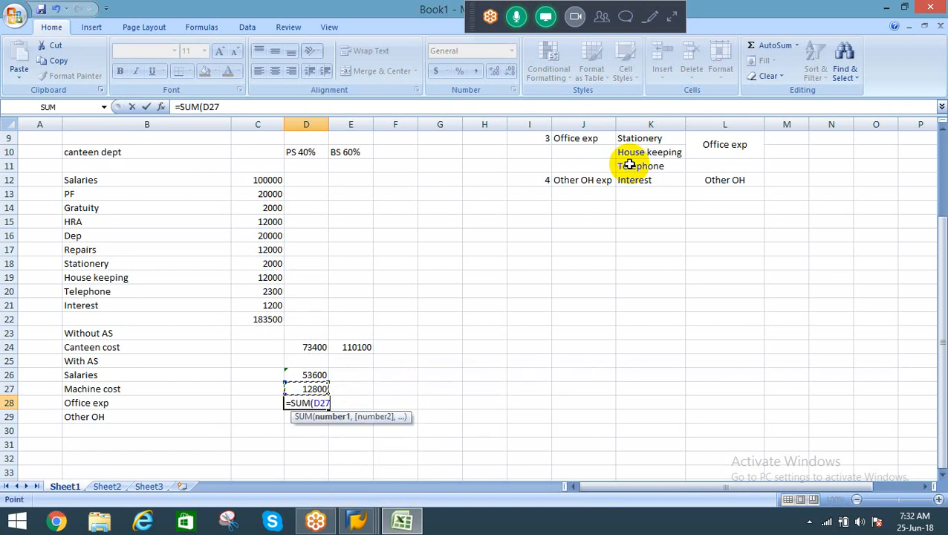
key("Left")
key("Left")
key("Up")
key("Up")
key("Right")
key("shift+Down")
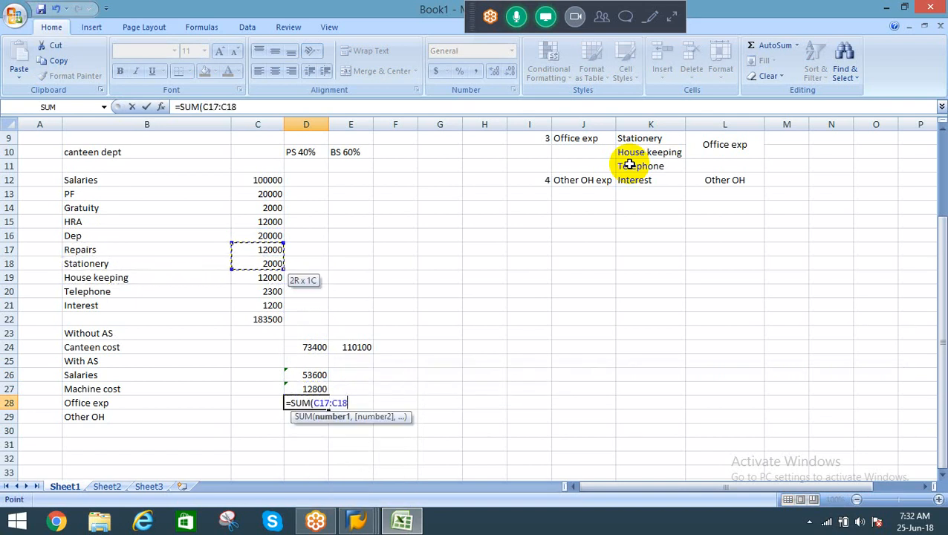
type(")*40%")
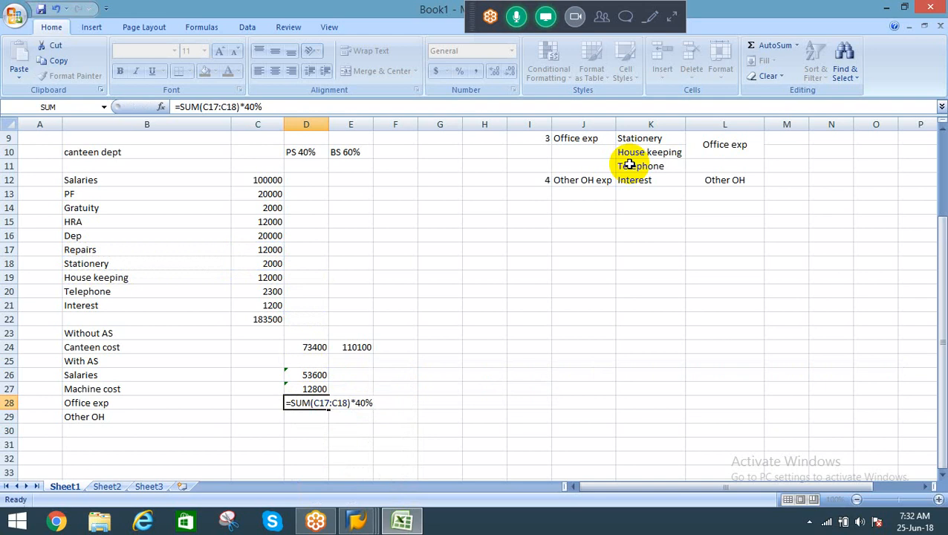
key("Return")
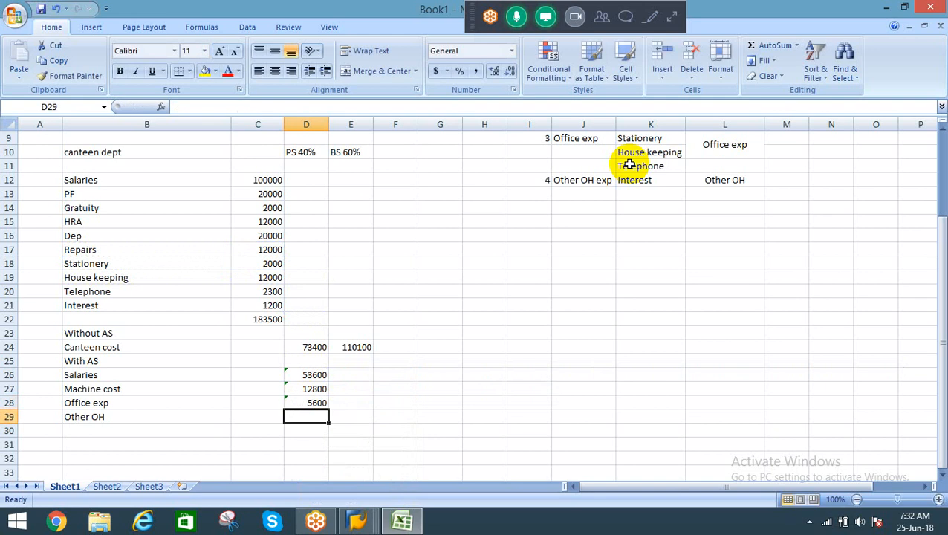
Step: Calculate the PS share of Other OH in D29 with =C21*40% and total D26:D29 in D30
type("=")
key("Up")
key("Up")
key("Up")
key("Up")
key("Up")
key("Up")
key("Up")
key("Up")
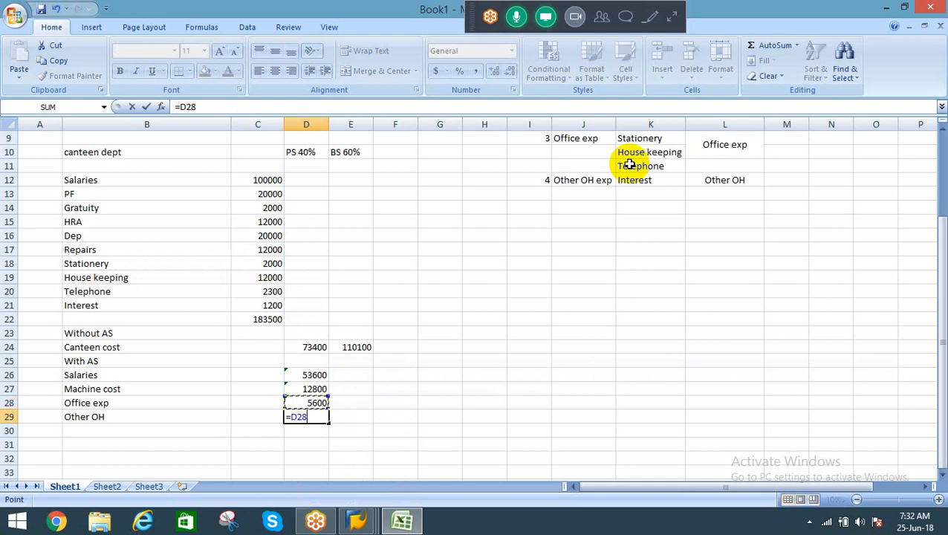
key("Left")
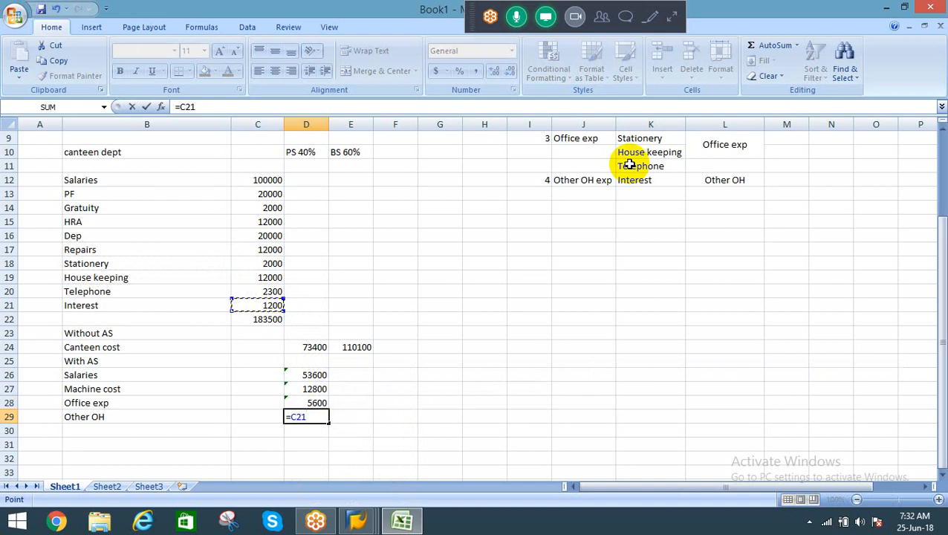
type("*40%")
key("Return")
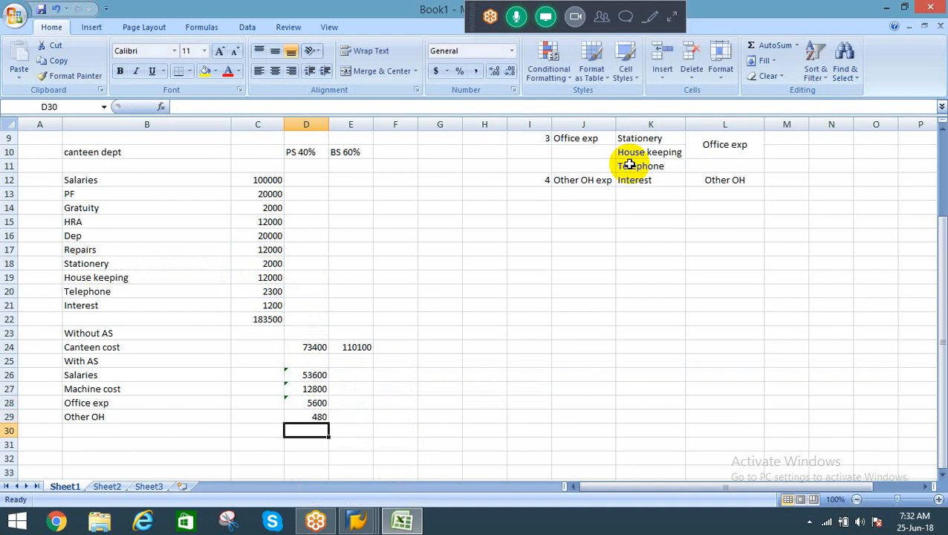
key("alt+equal")
key("Return")
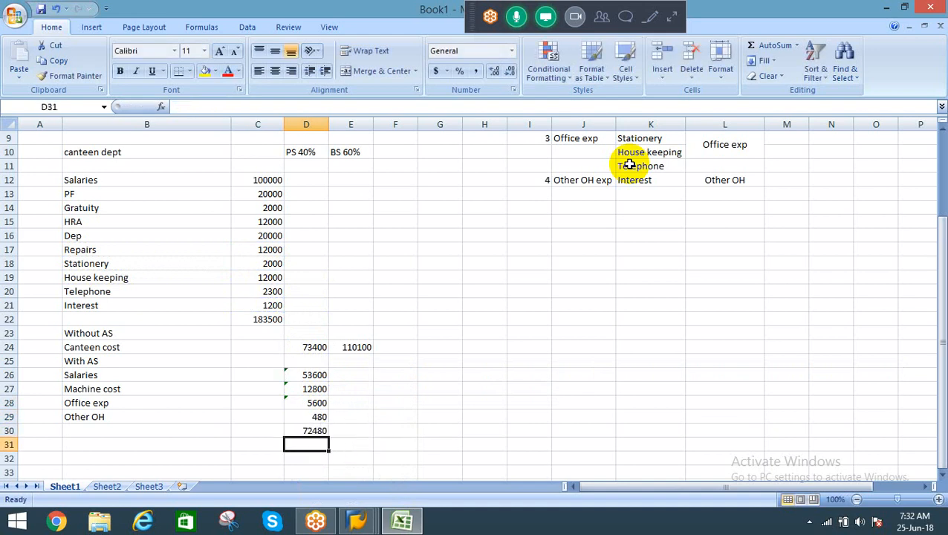
Step: Extend the summed range in the Office exp formula in D28 to C17:C19
key("Up")
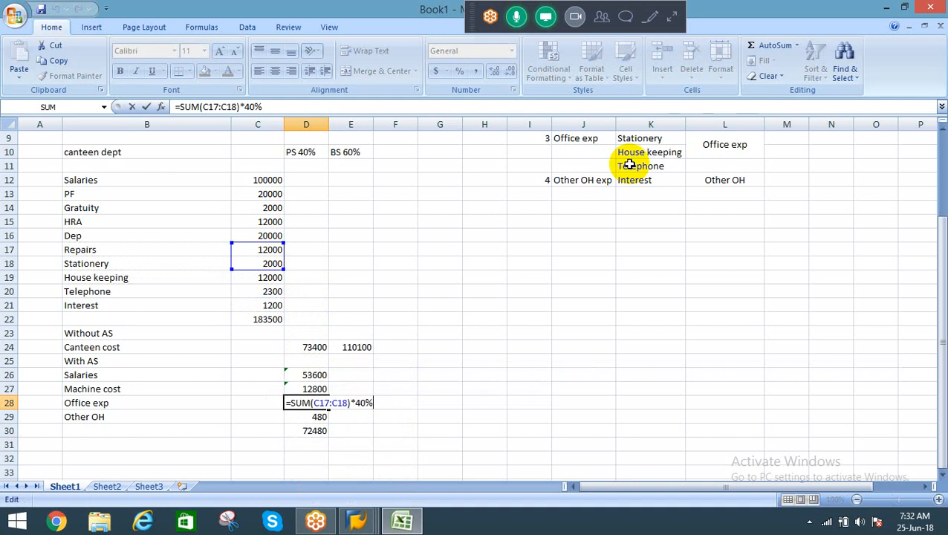
key("Left")
key("Left")
key("Left")
key("Left")
key("Left")
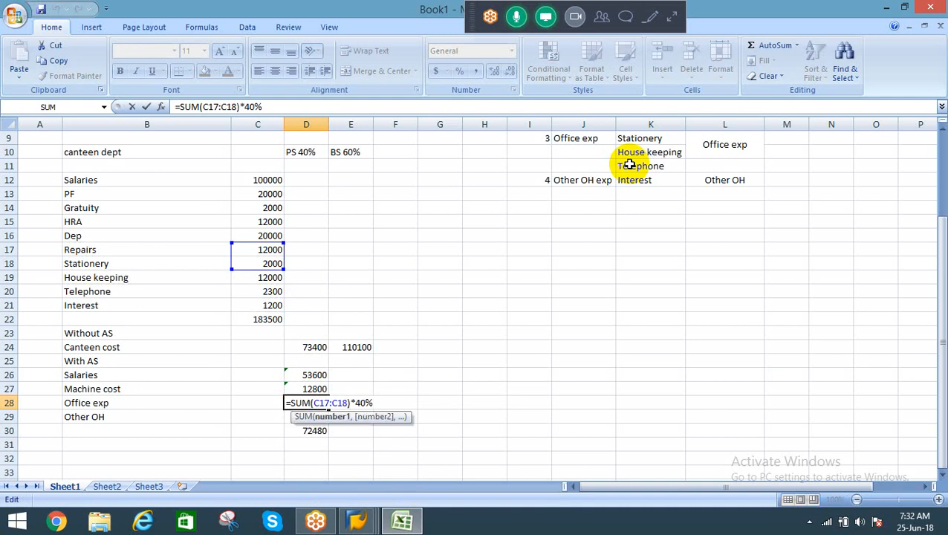
key("BackSpace")
type("9")
key("Return")
key("Return")
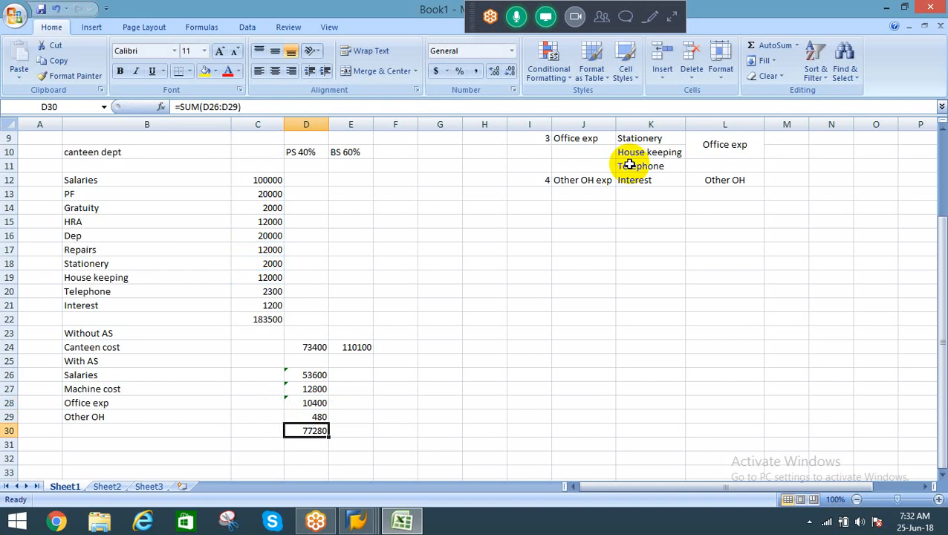
Step: Check the Machine cost formula's range and correct the Office exp formula in D28 to =SUM(C18:C20)*40%
key("Up")
key("Up")
key("F2")
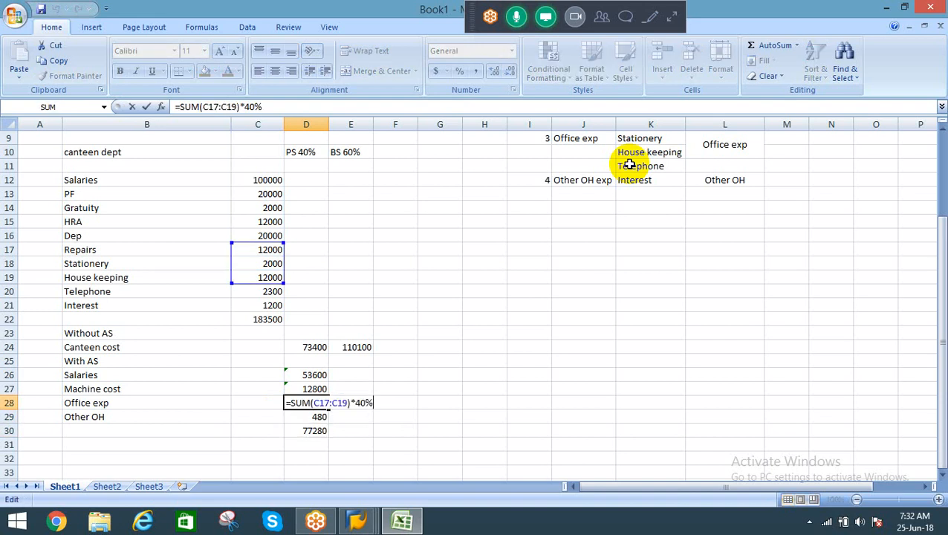
key("Escape")
key("Up")
key("F2")
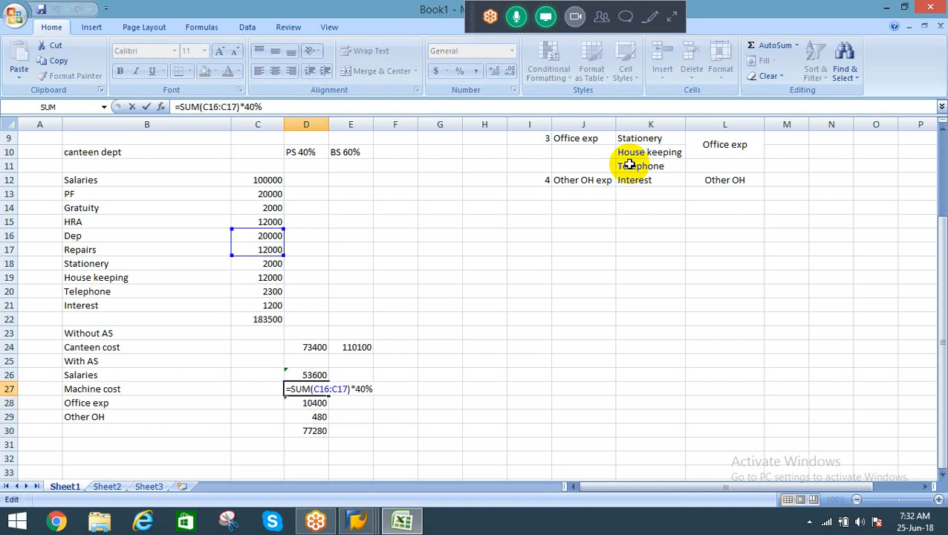
key("Escape")
key("Down")
key("F2")
key("Left")
key("Left")
key("Left")
key("Left")
key("Left")
key("Left")
key("Left")
key("Left")
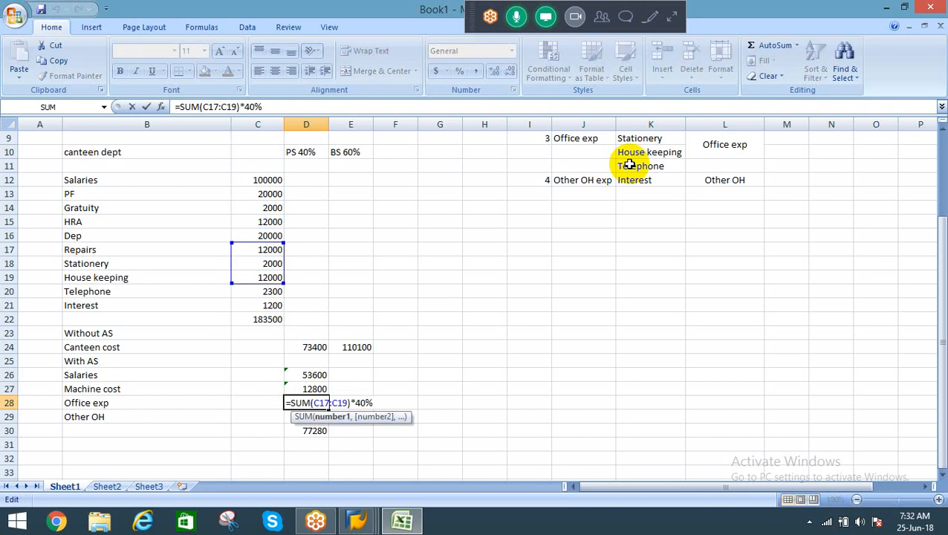
key("BackSpace")
type("8")
key("Right")
key("Right")
key("Right")
key("Right")
key("BackSpace")
key("BackSpace")
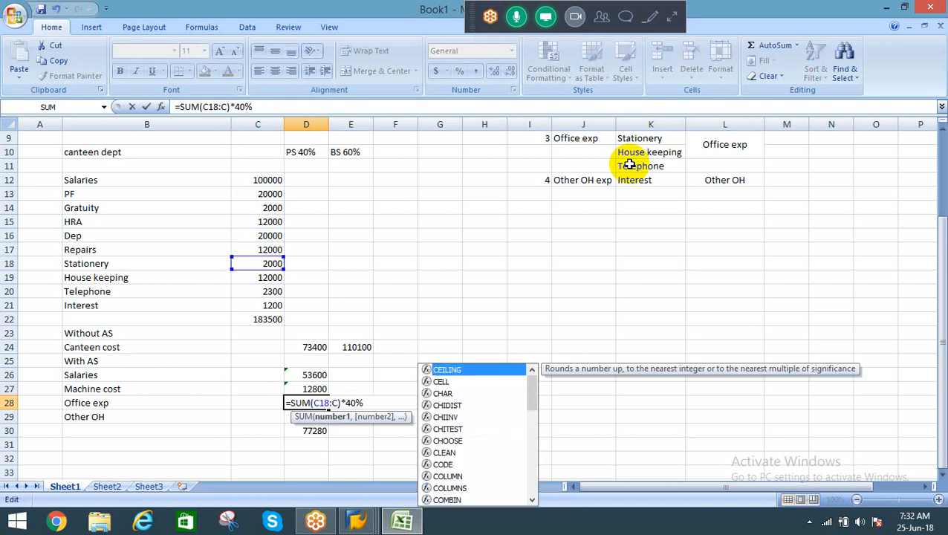
type("20")
key("Return")
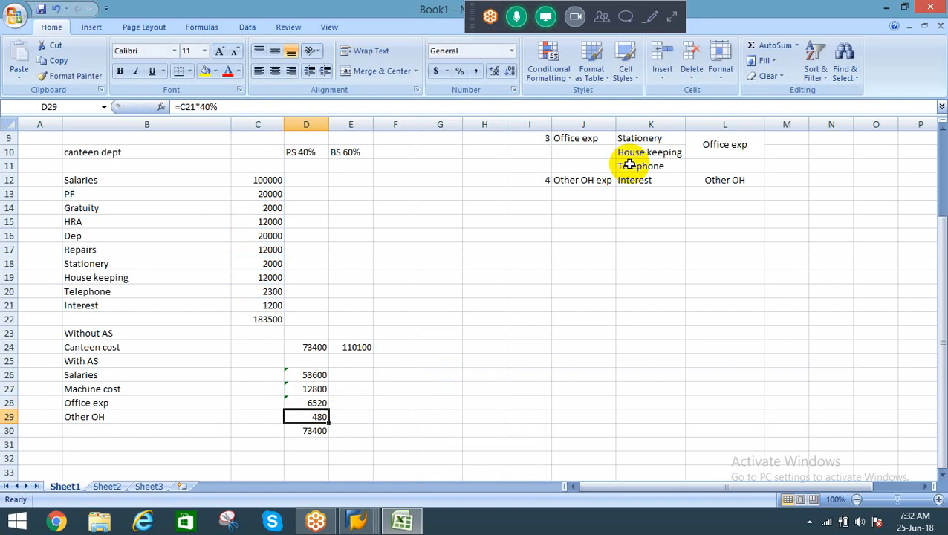
Step: Compare the With AS total for PS in D30 with the Without AS canteen cost in D24
key("Down")
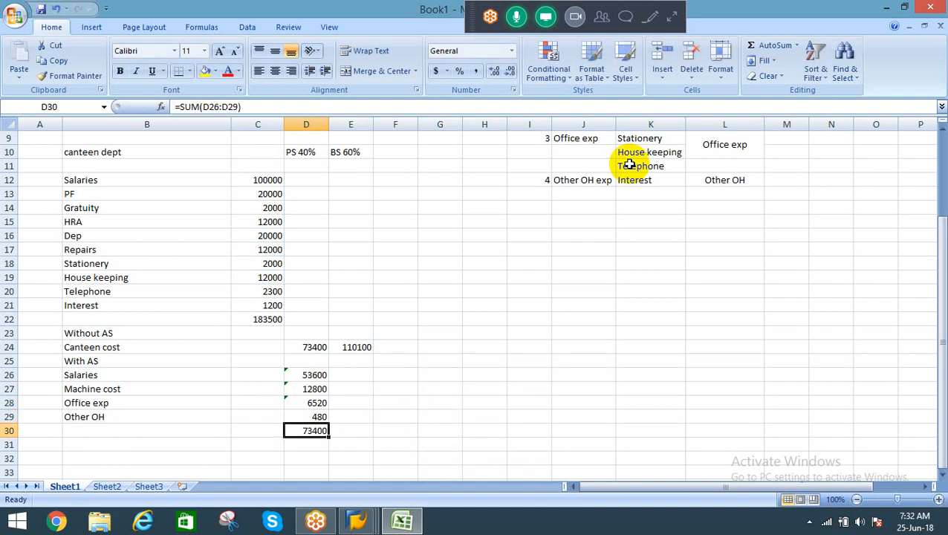
key("Up")
key("Up")
key("Up")
key("Up")
key("Up")
key("Up")
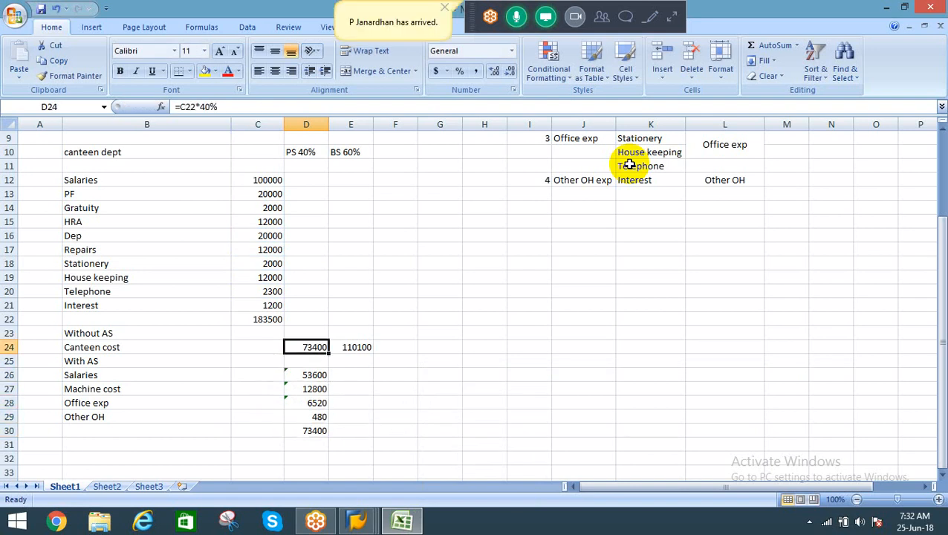
key("Left")
key("Left")
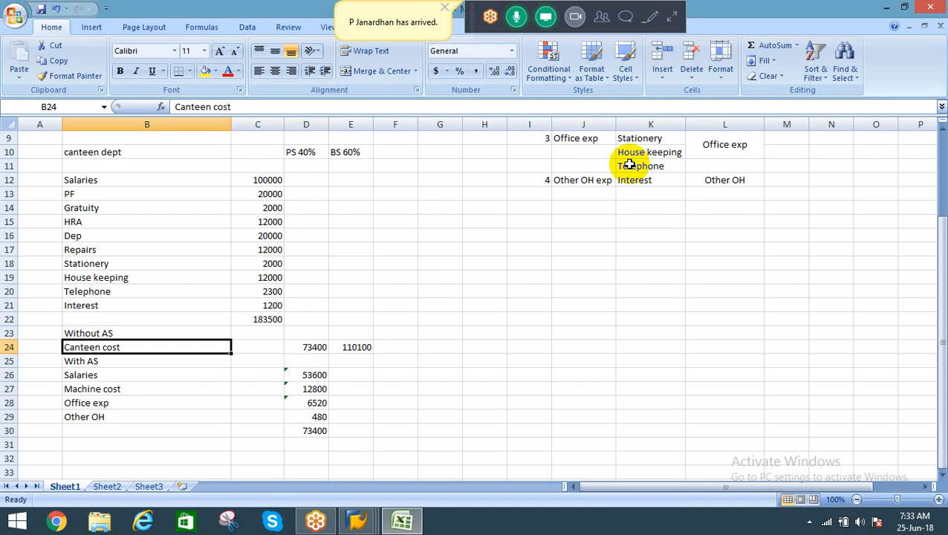
key("Right")
key("Right")
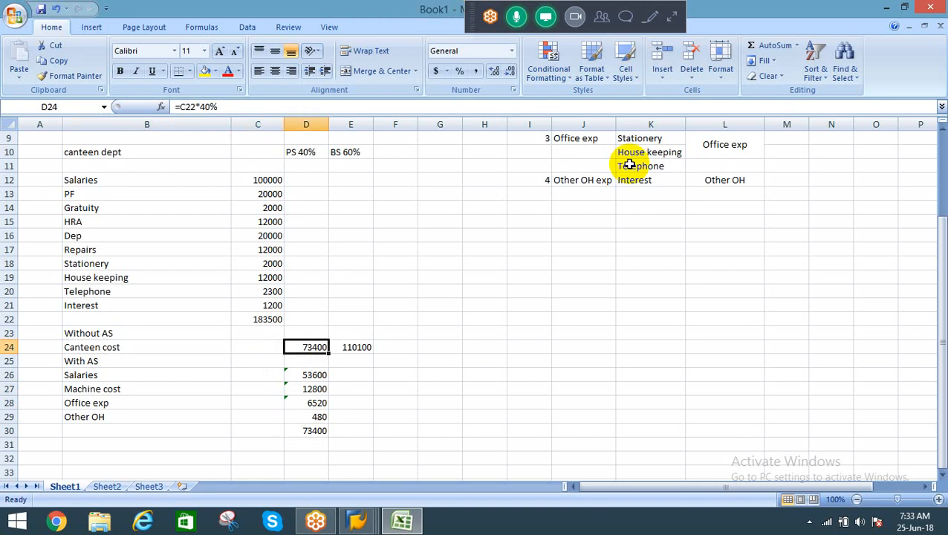
Step: Review the With AS breakdown of the PS share by cost element in D26:D29
key("Down")
key("Down")
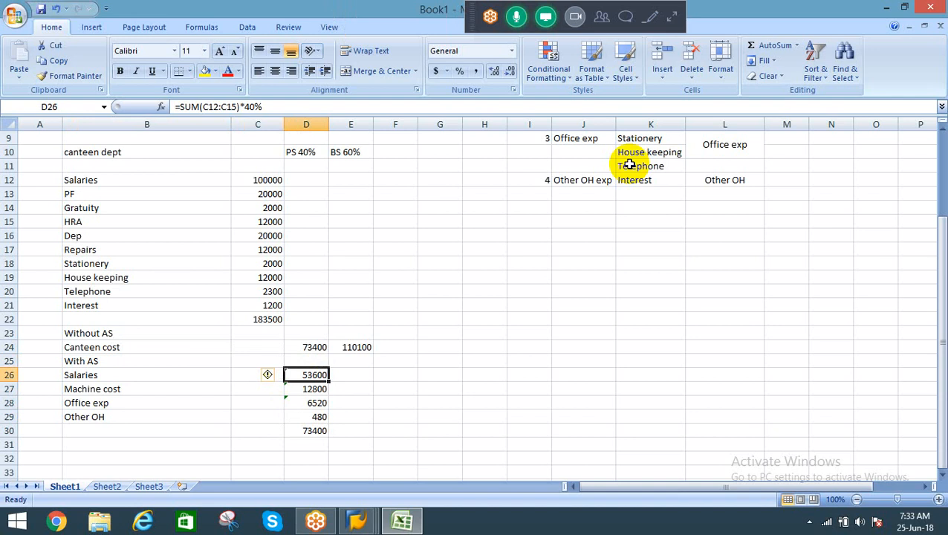
key("Left")
key("Left")
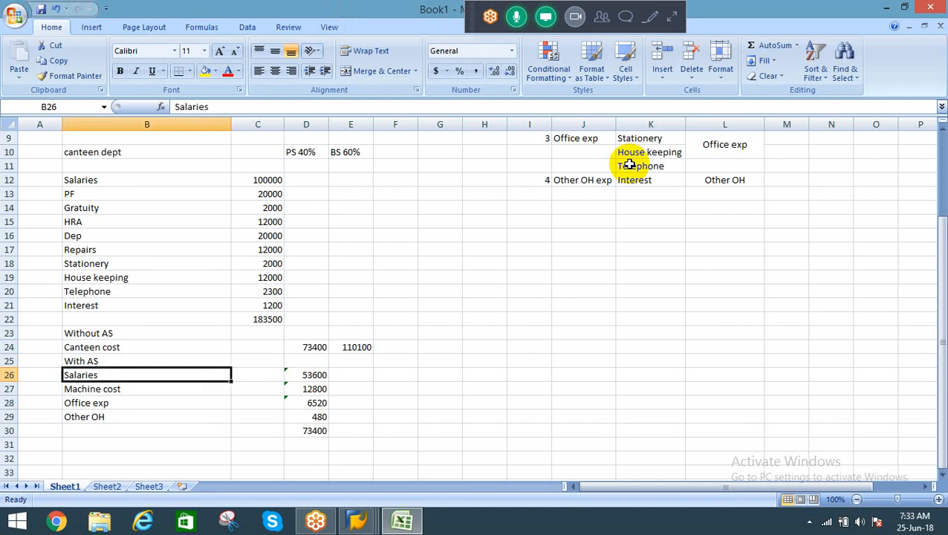
key("Right")
key("Right")
key("shift+Down")
key("shift+Down")
key("shift+Down")
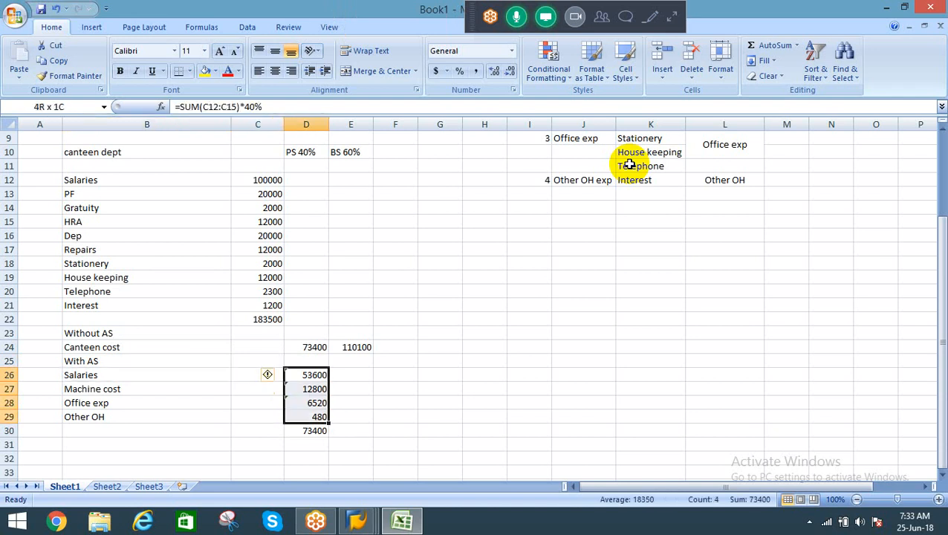
key("Left")
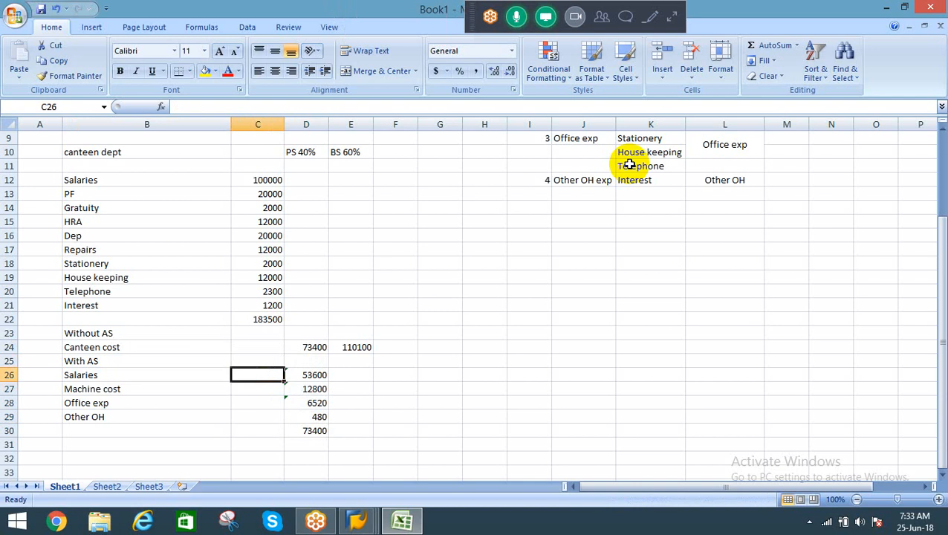
key("Left")
key("Left")
key("Right")
key("Right")
key("Right")
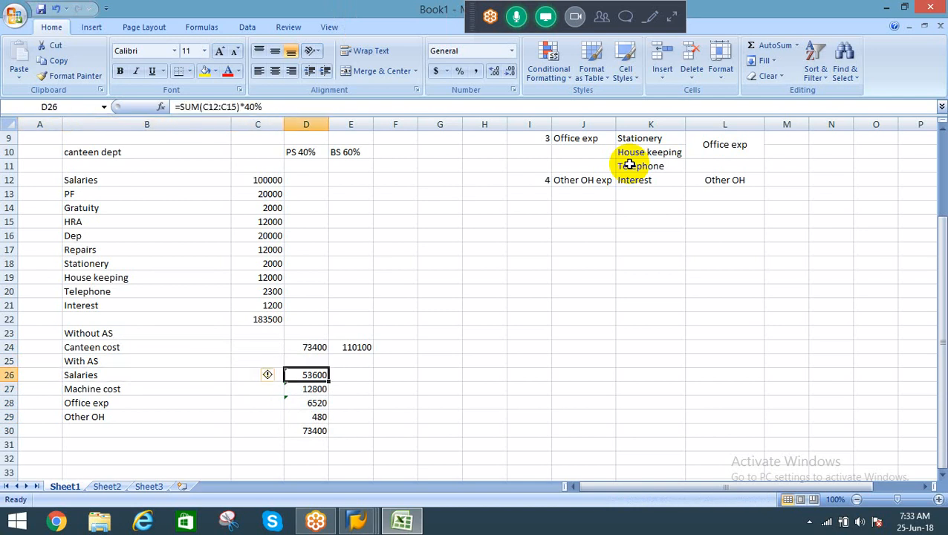
key("Down")
key("Down")
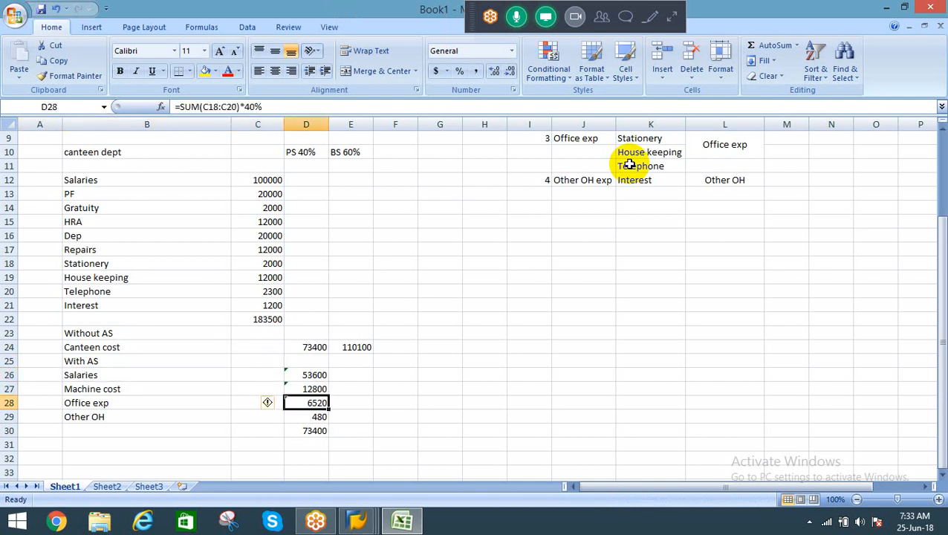
Step: Select the With AS amounts in D26:D29 to check their combined total
key("Down")
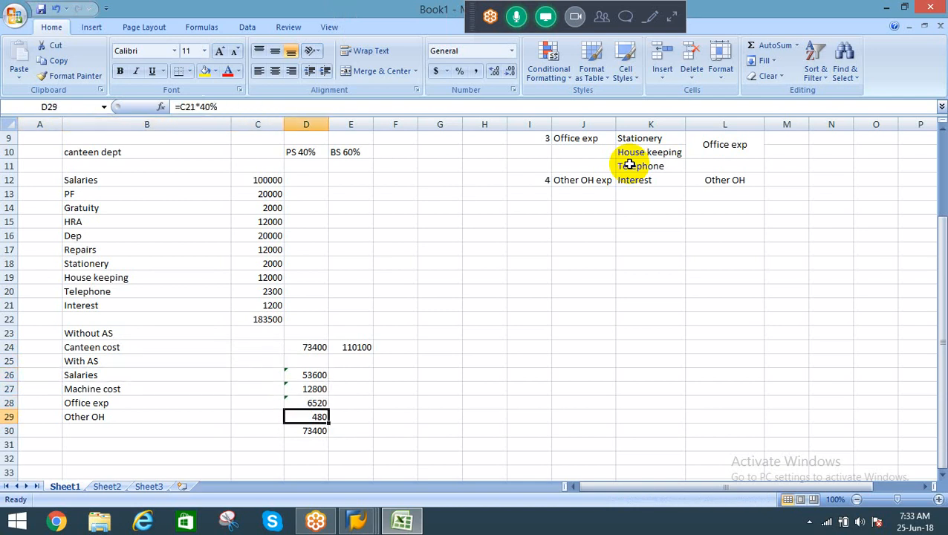
key("shift+Up")
key("shift+Up")
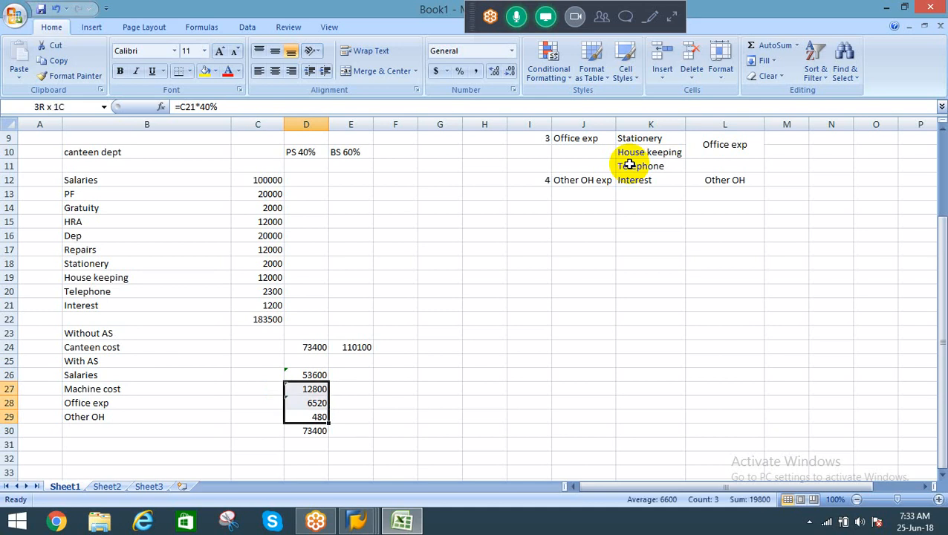
key("shift+Up")
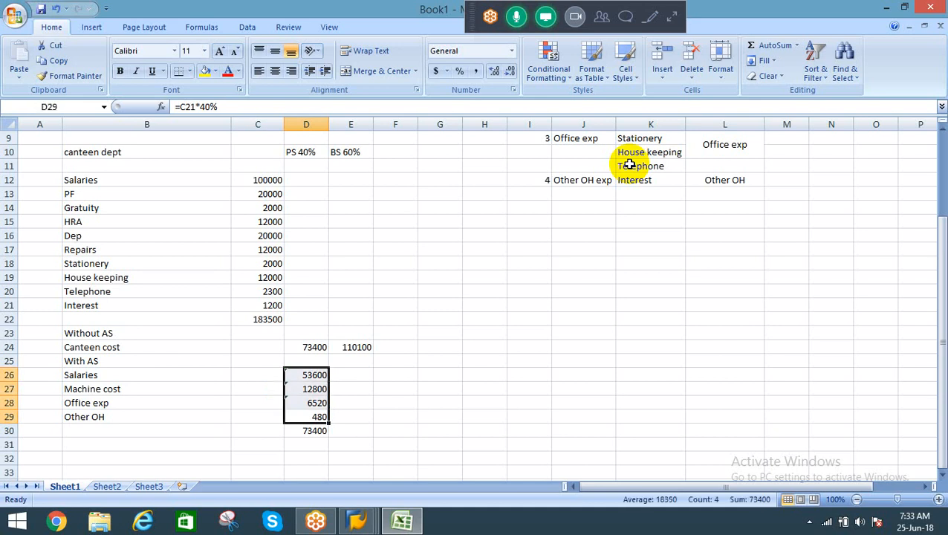
Step: Compare the Without AS canteen cost in D24 with the individual With AS amounts in D26:D28
key("Left")
key("Left")
key("Up")
key("Up")
key("Up")
key("Up")
key("Up")
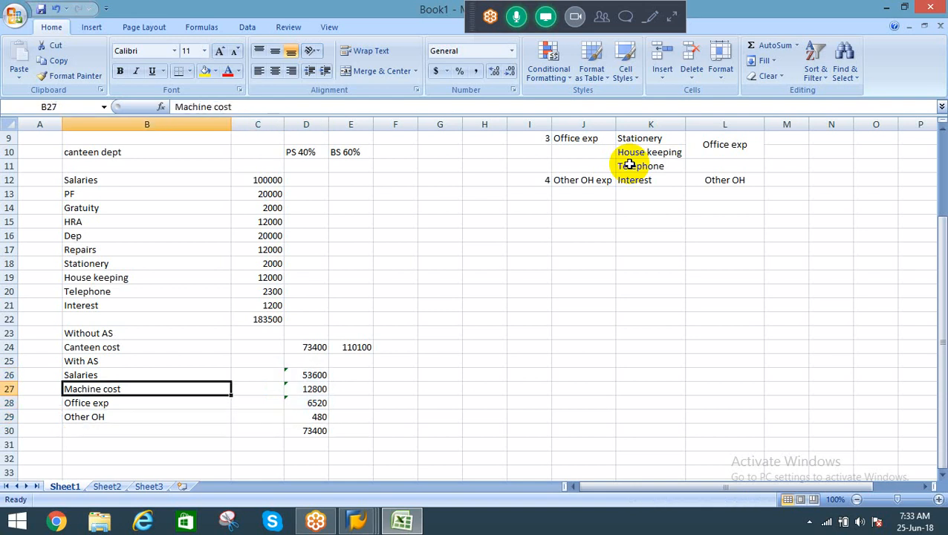
key("Right")
key("Right")
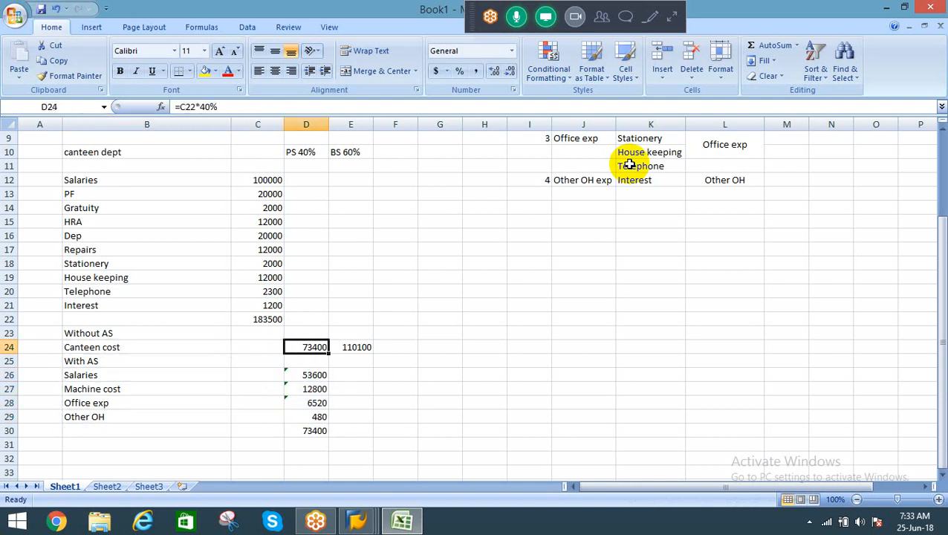
key("Down")
key("Down")
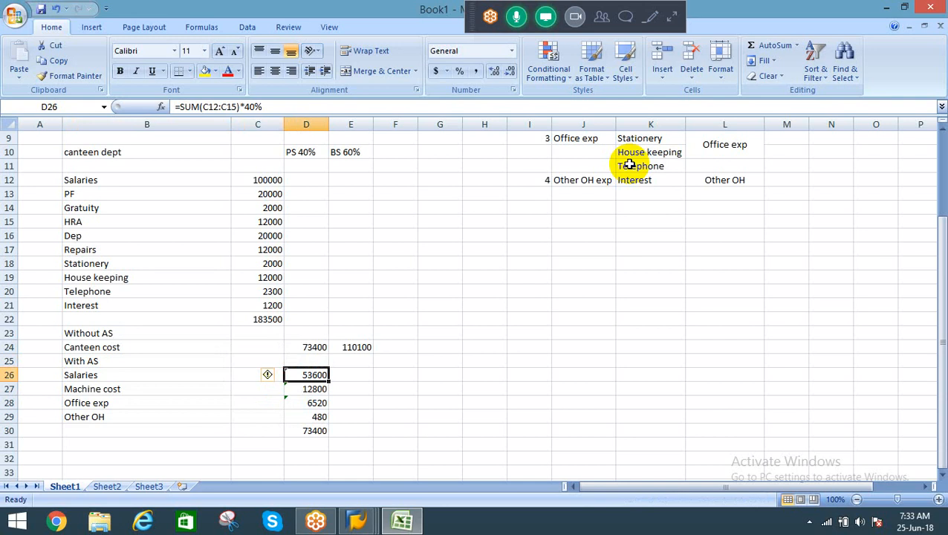
key("Up")
key("Up")
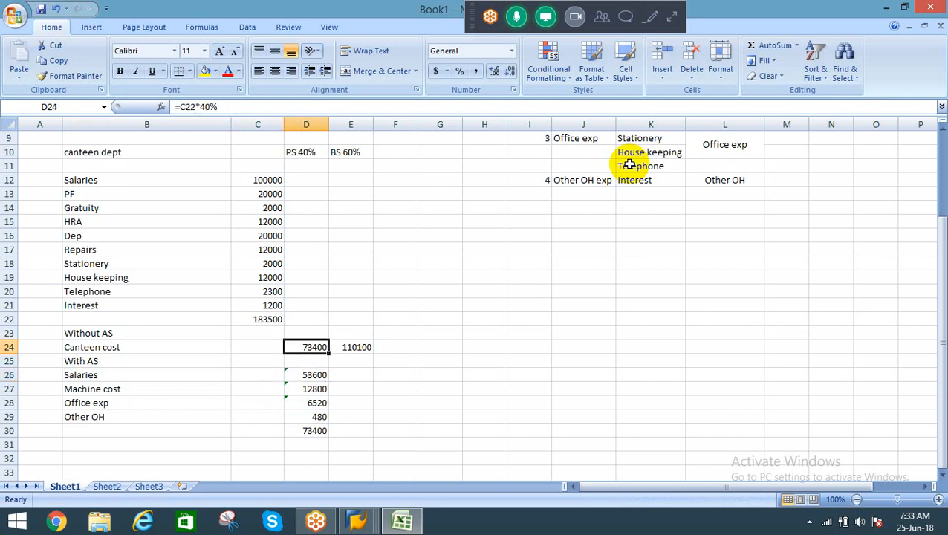
key("Down")
key("Down")
key("Left")
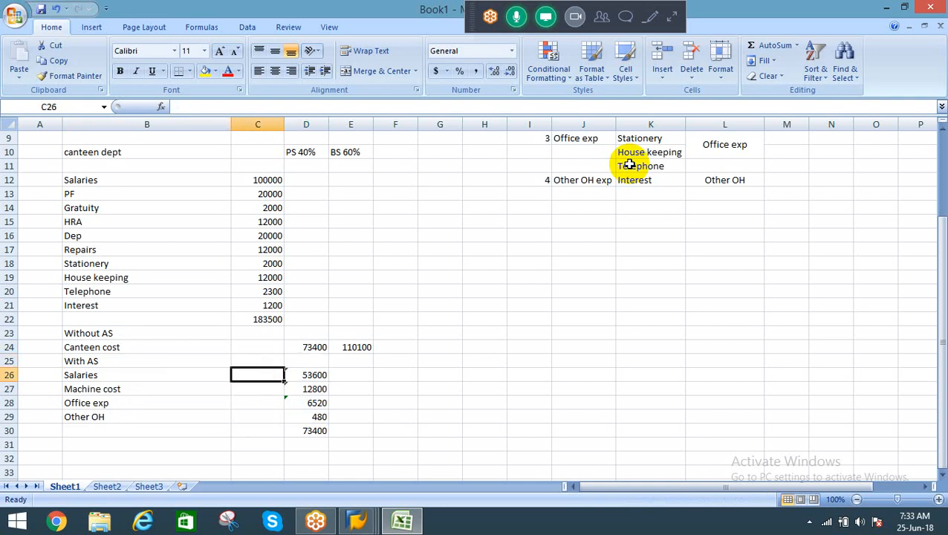
key("Down")
key("Right")
key("Down")
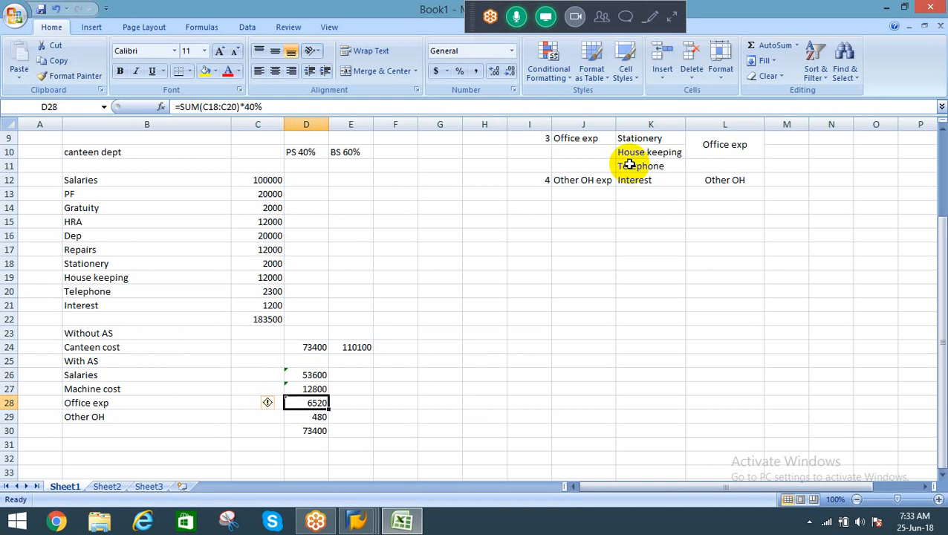
Step: Review the Dist versus Asst comparison in rows 3 to 6, including the source point in C5
key("Up")
key("Up")
key("Up")
key("Up")
key("Up")
key("Up")
key("Up")
key("Up")
key("Up")
key("Up")
key("Up")
key("Up")
key("Up")
key("Up")
key("Up")
key("Up")
key("Up")
key("Up")
key("Up")
key("Up")
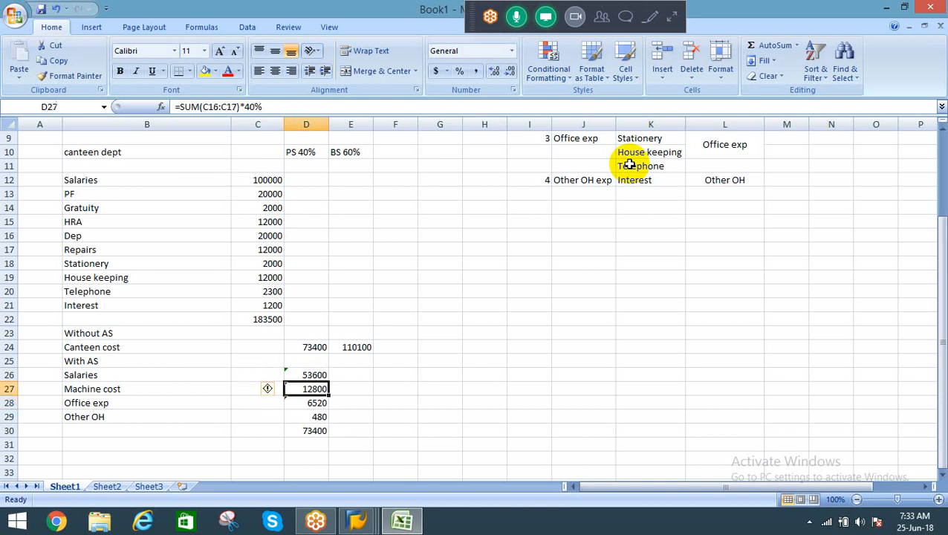
key("Down")
key("Down")
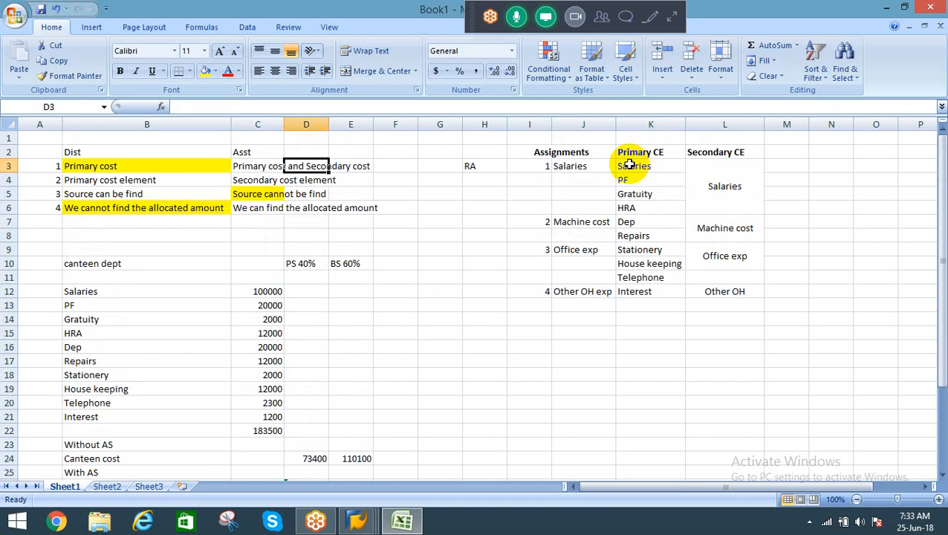
key("Down")
key("Left")
key("Down")
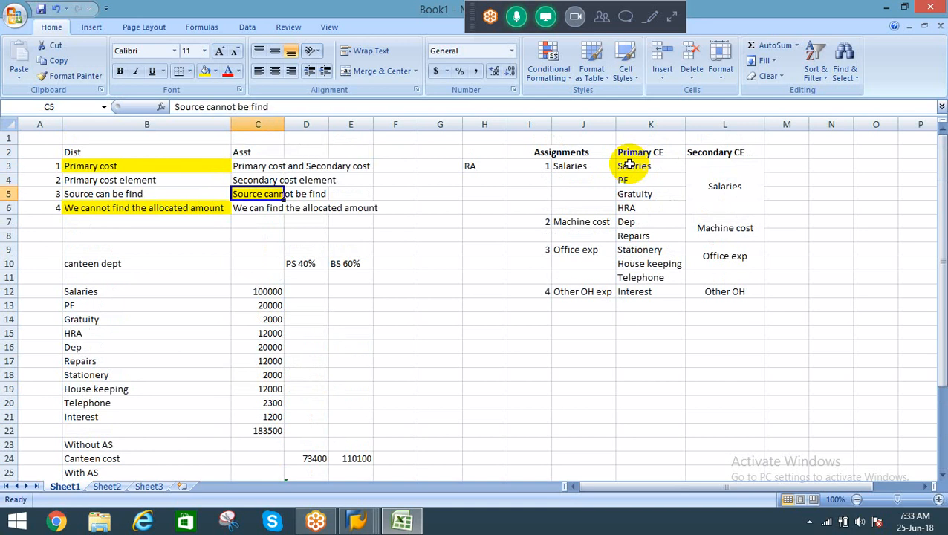
Step: Go back over the canteen department costs and the allocation results down to row 33
key("Down")
key("Down")
key("Down")
key("Down")
key("Down")
key("Down")
key("Down")
key("Down")
key("Down")
key("Down")
key("Down")
key("Down")
key("Down")
key("Down")
key("Down")
key("Down")
key("Down")
key("Down")
key("Down")
key("Down")
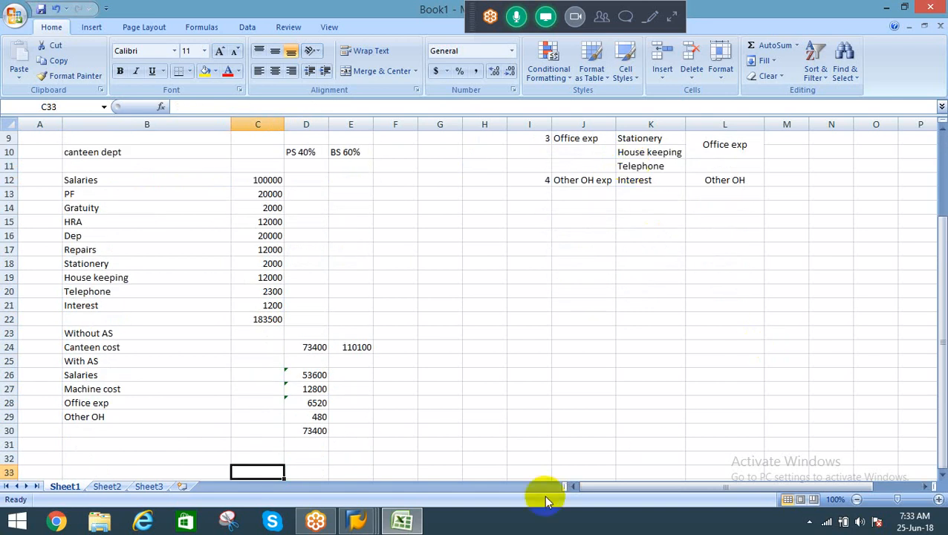
Step: Switch to SAP and leave the allocation structure RA maintenance, returning to the Display IMG structure
mouse_move(350, 503)
left_click(364, 433)
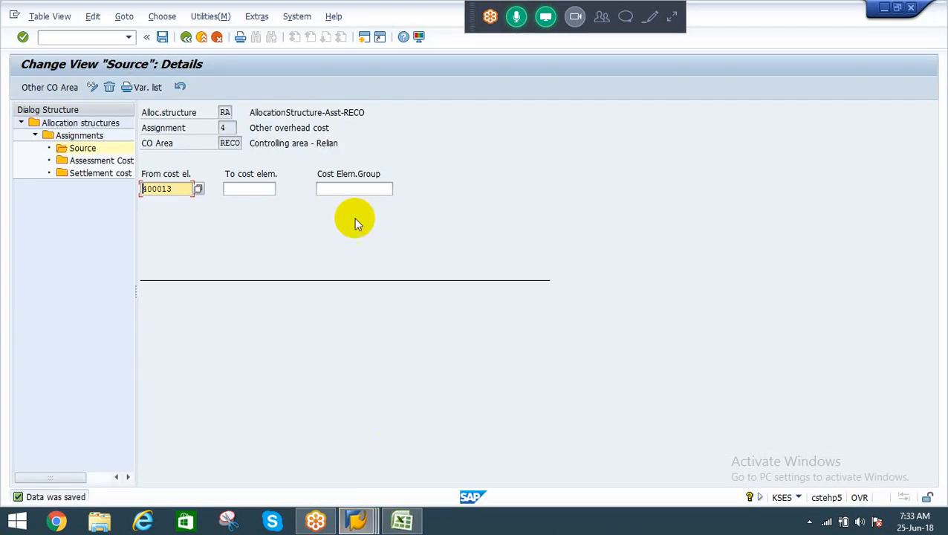
left_click(186, 36)
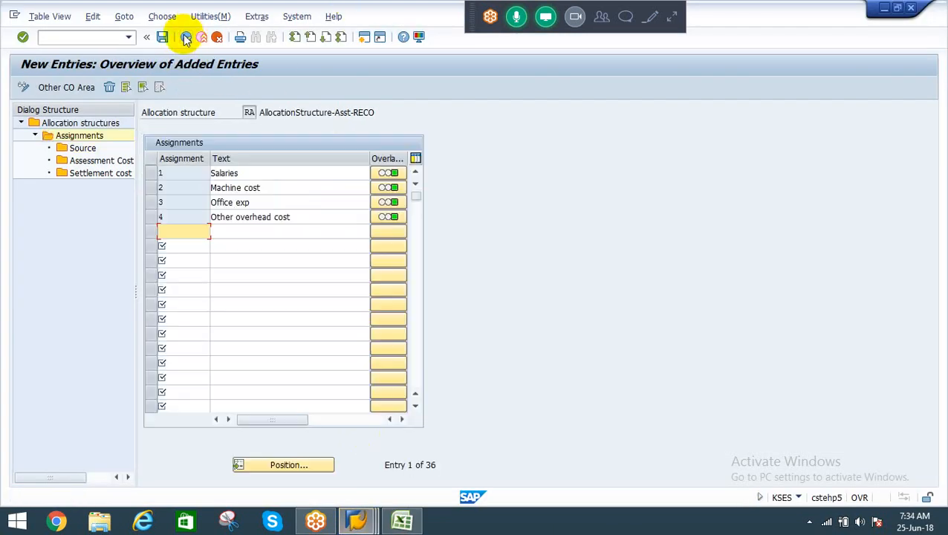
left_click(186, 37)
left_click(185, 36)
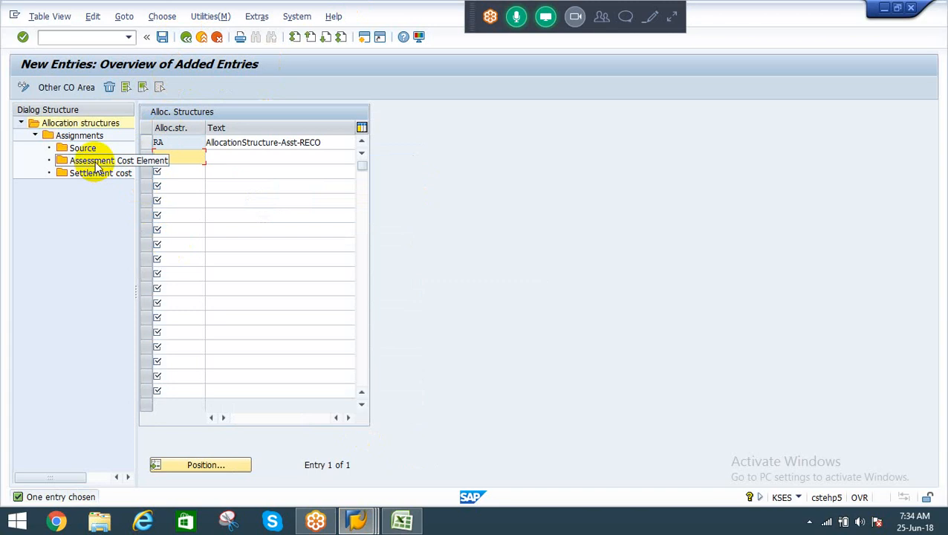
left_click(186, 37)
left_click(186, 36)
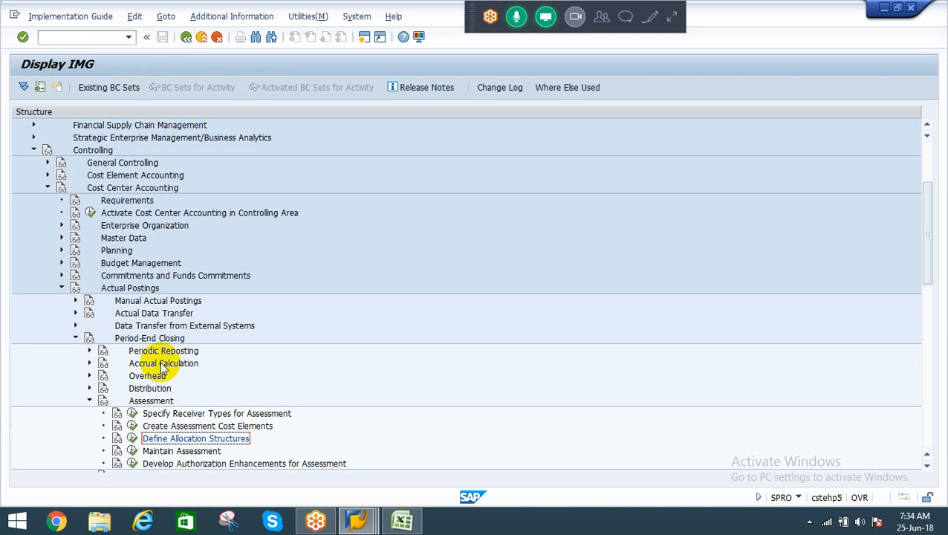
Step: Open Create Assessment Cost Elements and start cost element 942001 with valid-from date 01.04.2018
left_click(161, 426)
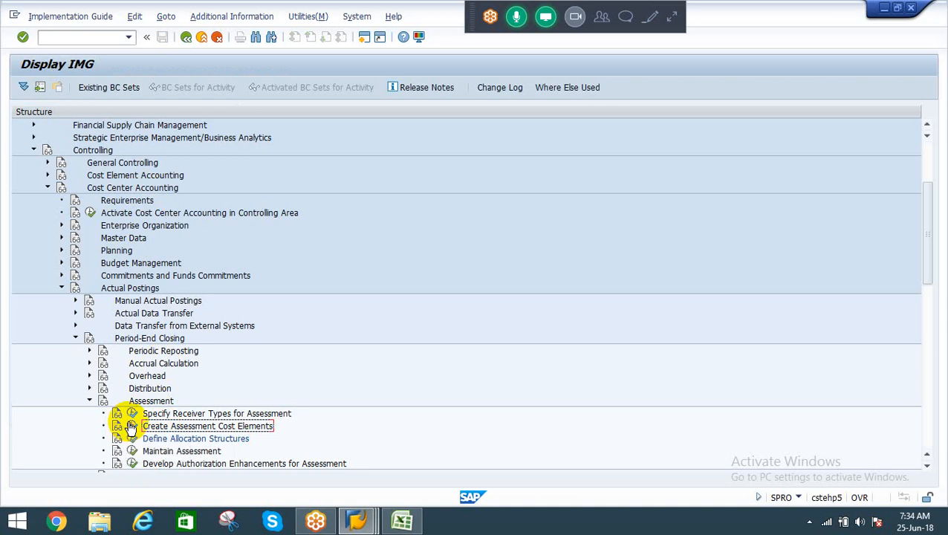
left_click(130, 426)
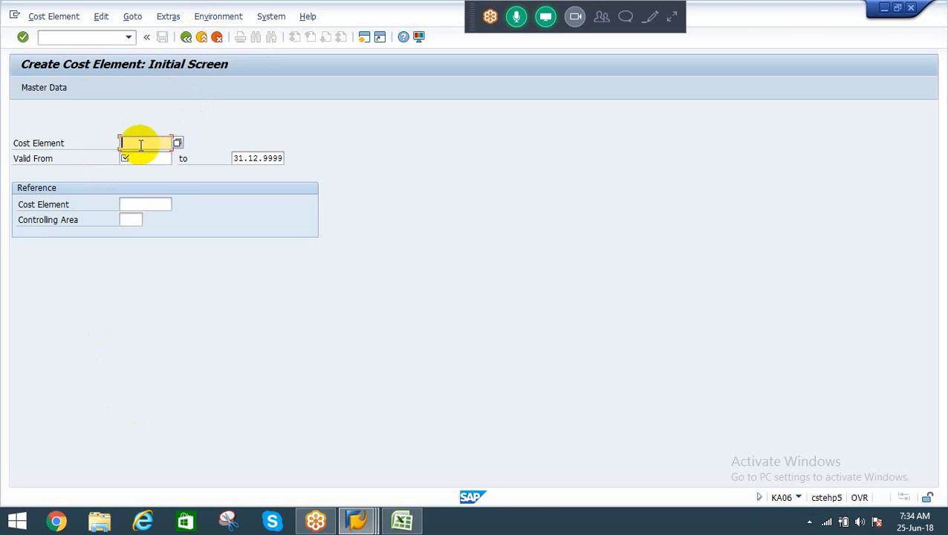
left_click(177, 142)
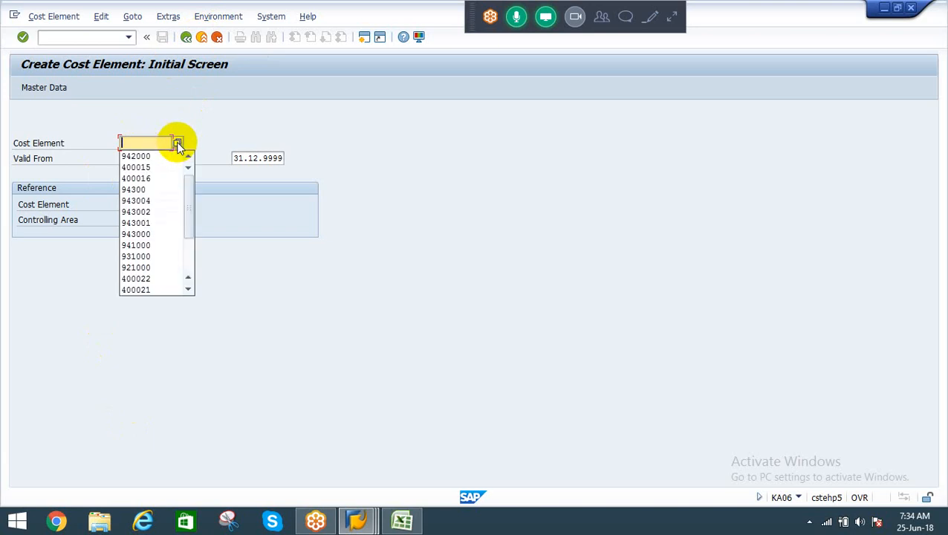
type("942001")
key("Tab")
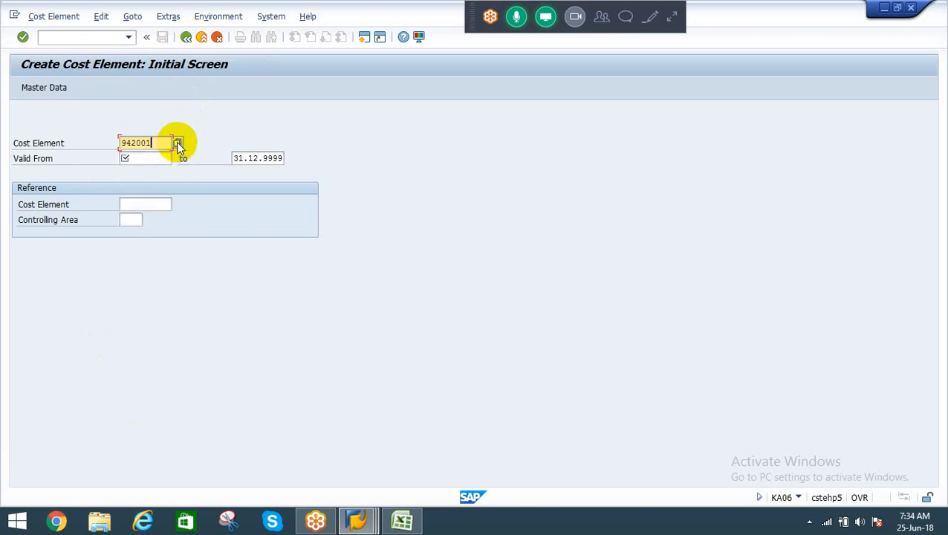
key("shift+Tab")
key("Tab")
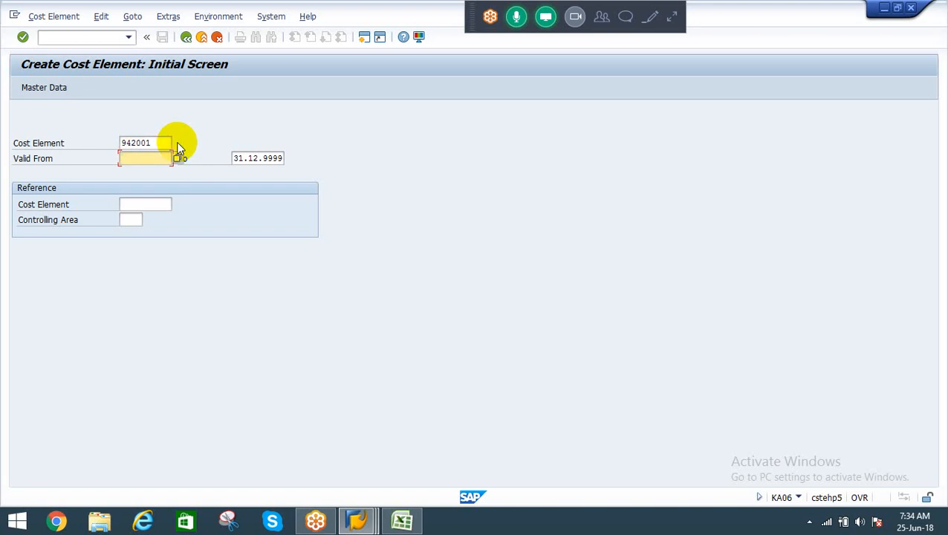
key("BackSpace")
key("Down")
key("Return")
key("Return")
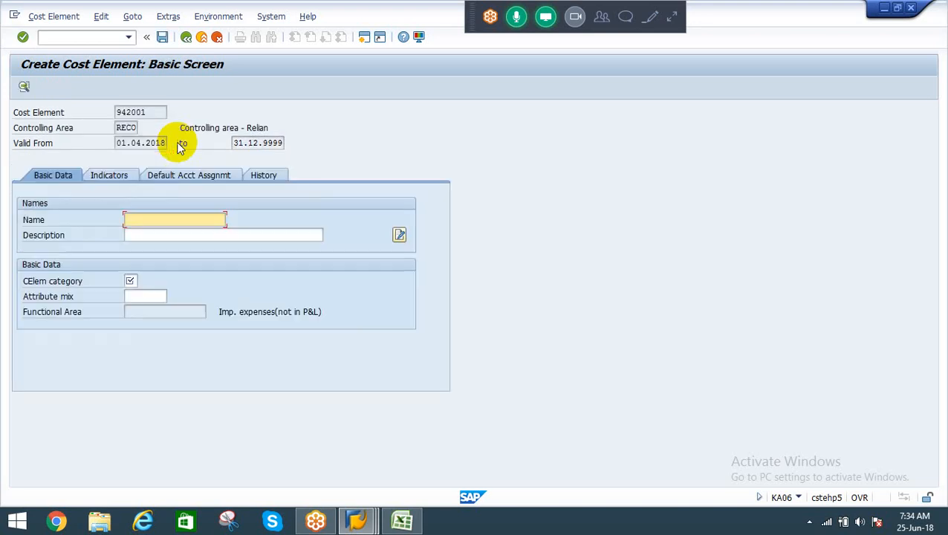
Step: Enter Salaries as name and description of cost element 942001, set category 42, and save it
type("Salaries")
key("Tab")
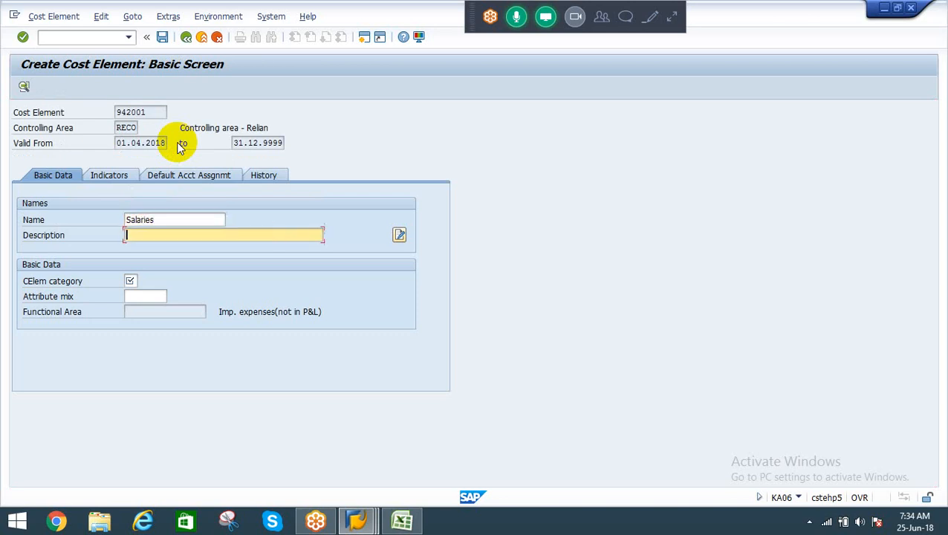
type("Salaries")
key("Tab")
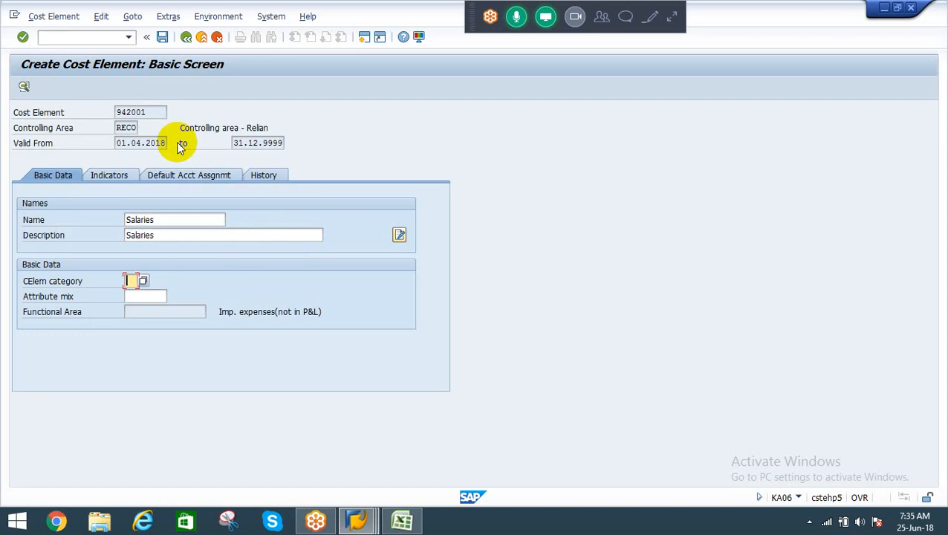
type("42")
key("Return")
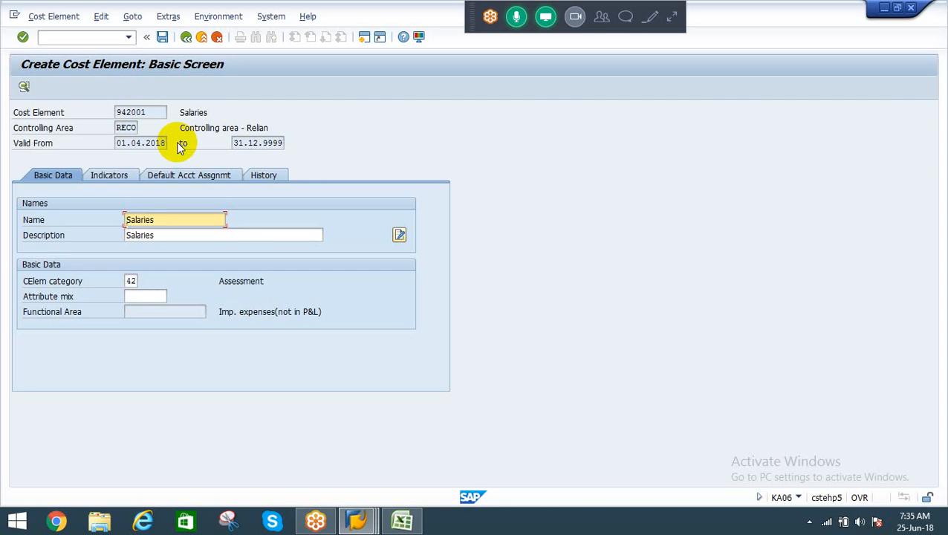
left_click(162, 37)
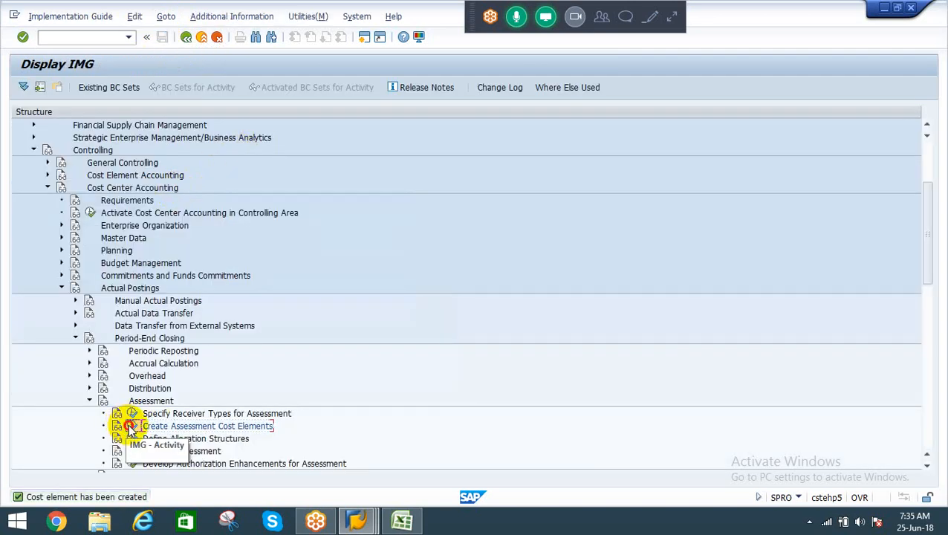
Step: Start creating another assessment cost element numbered 942002, valid from 01.04.2018
left_click(130, 426)
key("Right")
key("Right")
key("Right")
key("Right")
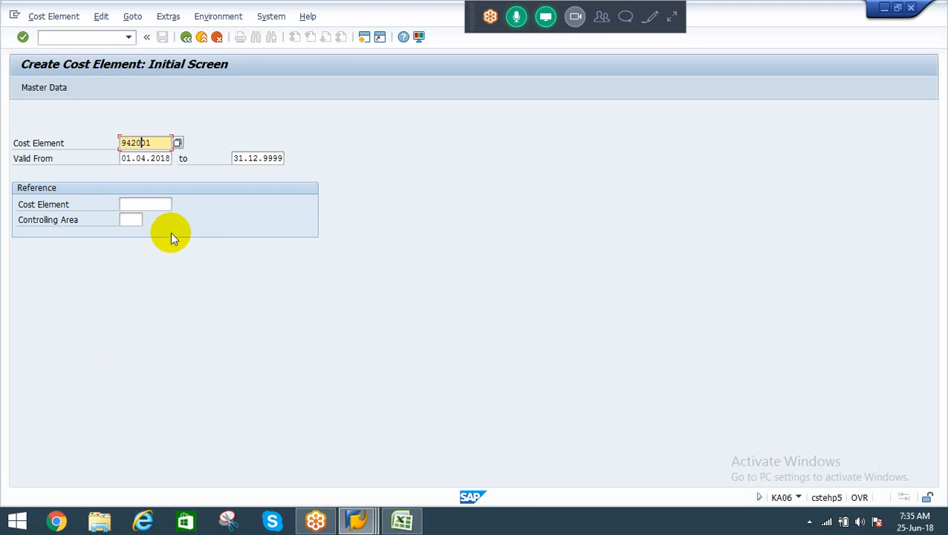
type("2")
key("Return")
Step: Enter Machine cost as name and description of cost element 942002, fill in its category, and save it
type("Machine")
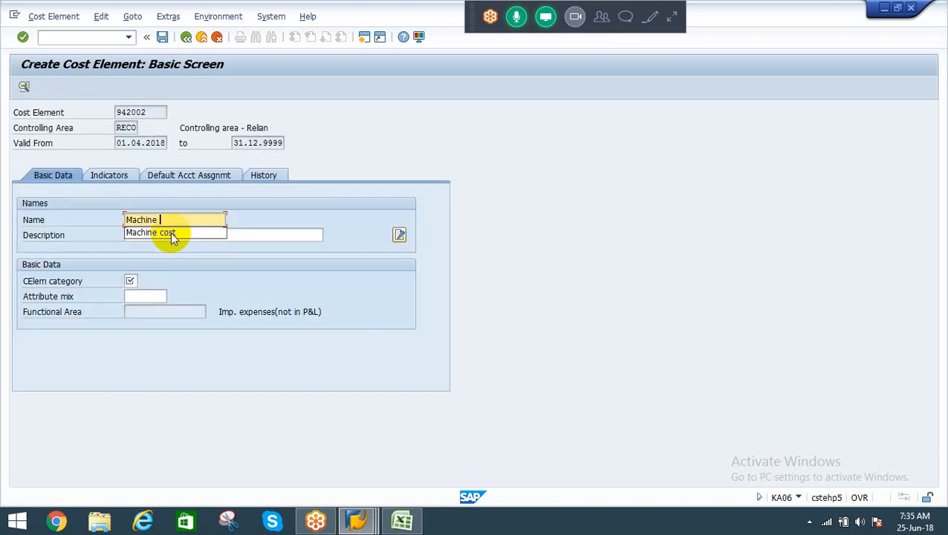
key("Down")
key("Return")
key("Tab")
type("Ma")
key("Down")
key("Return")
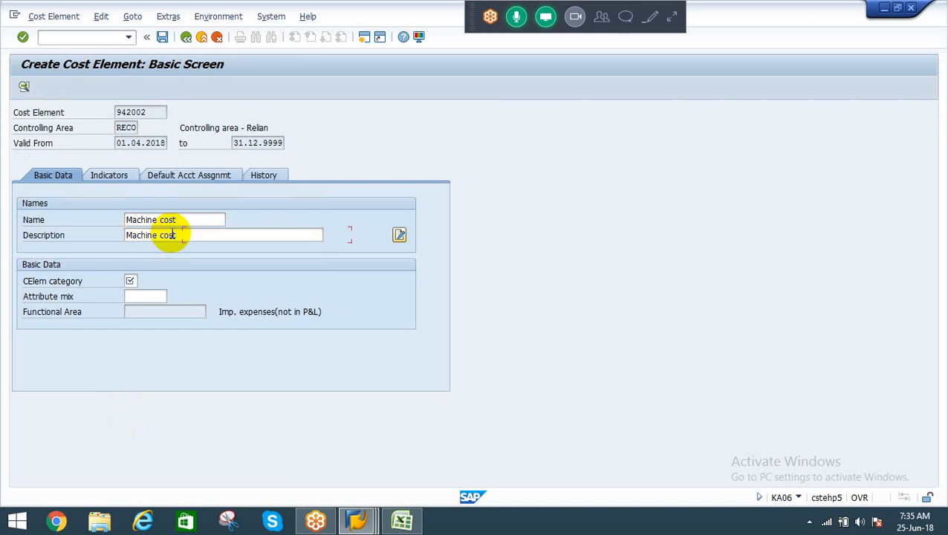
key("Tab")
key("space")
key("Down")
key("Return")
key("Return")
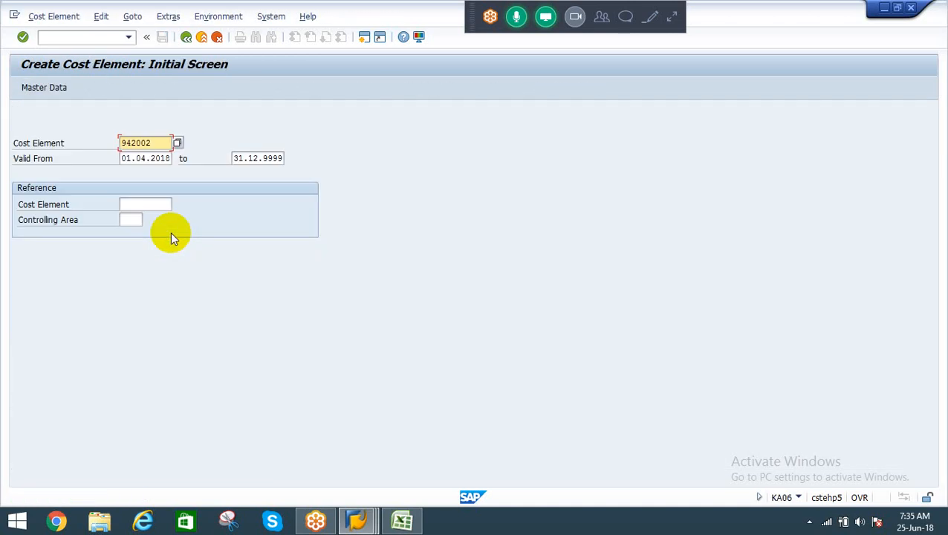
Step: Start creating assessment cost element 942003 with the same validity period
key("Right")
key("Right")
key("Right")
key("Right")
key("Right")
type("3")
key("Return")
Step: Enter Office exp as name and description of cost element 942003, set category 42, and save it
type("Off")
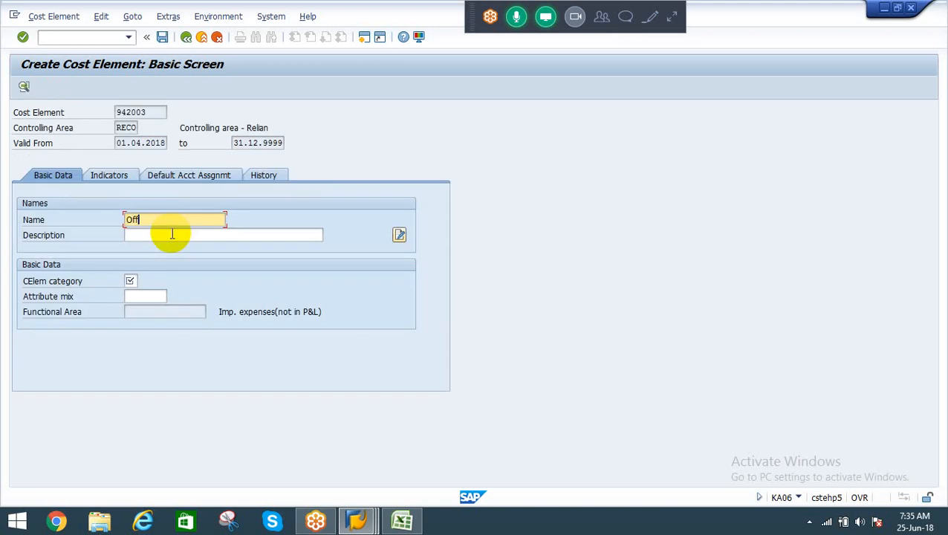
type("ice eXP")
key("Tab")
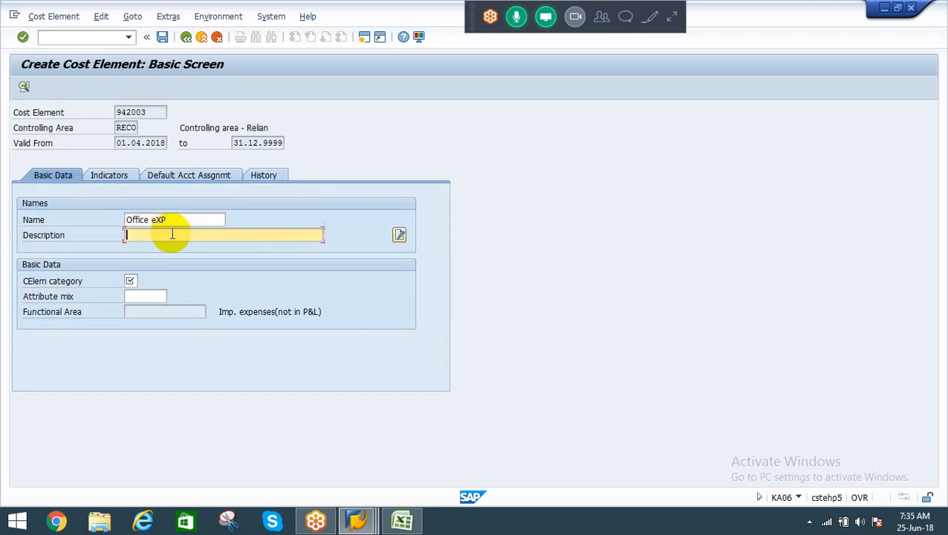
key("shift+Tab")
key("Left")
key("Left")
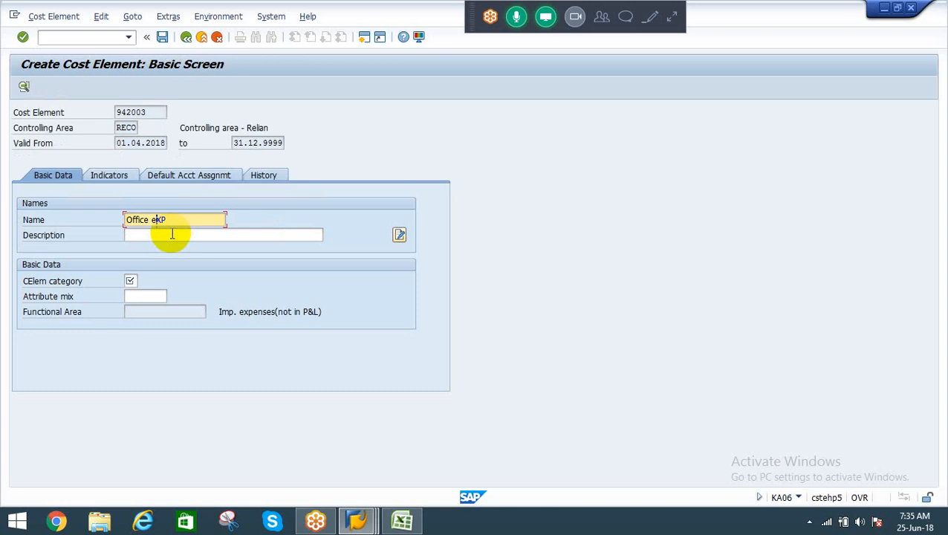
type("xp")
key("Tab")
type("Office exp")
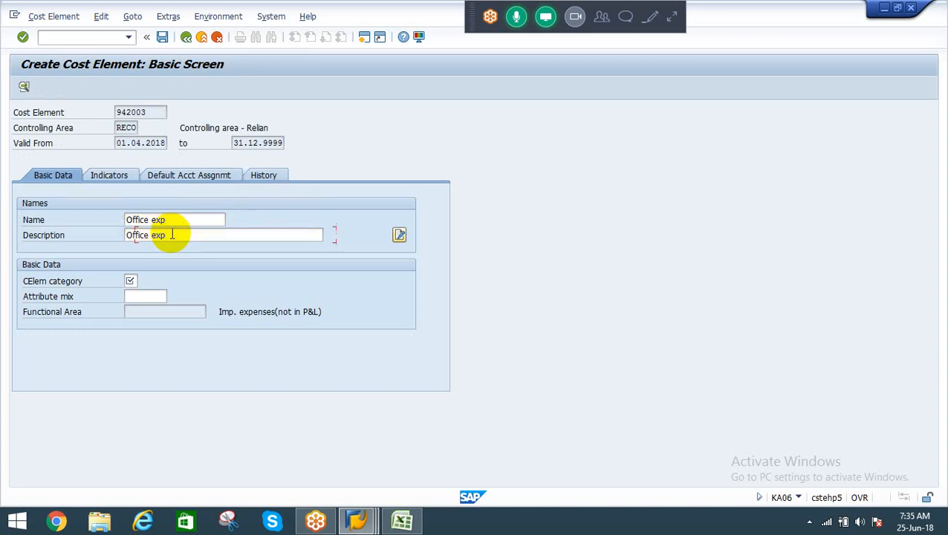
key("Tab")
type("42")
key("Return")
key("ctrl+s")
Step: Start creating another assessment cost element numbered 942004, valid from 01.04.2018 to 31.12.9999
key("Return")
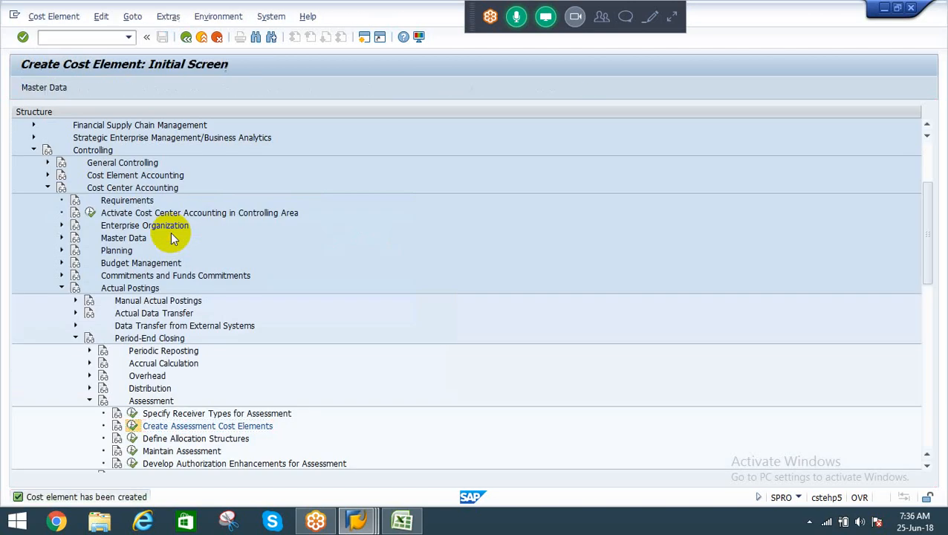
key("Right")
key("Right")
key("Right")
key("Right")
key("Right")
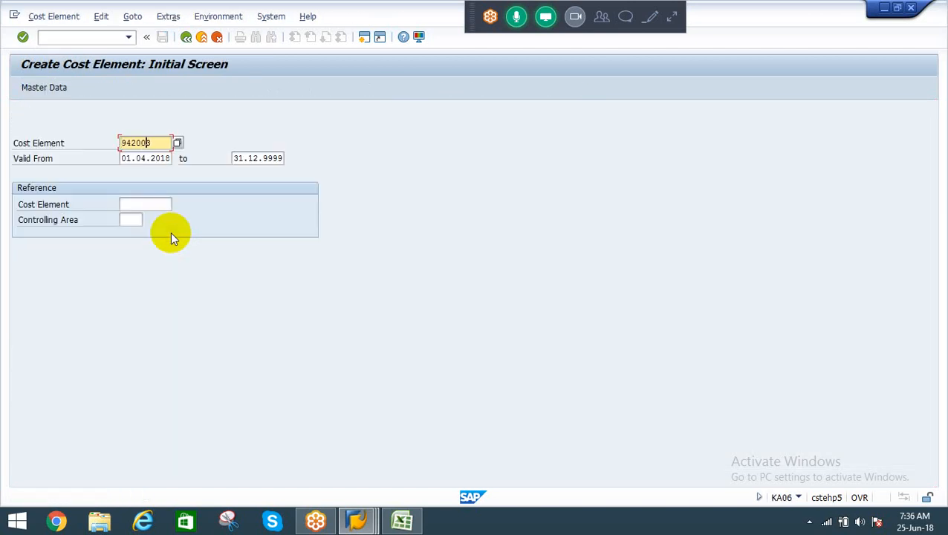
type("4")
key("Return")
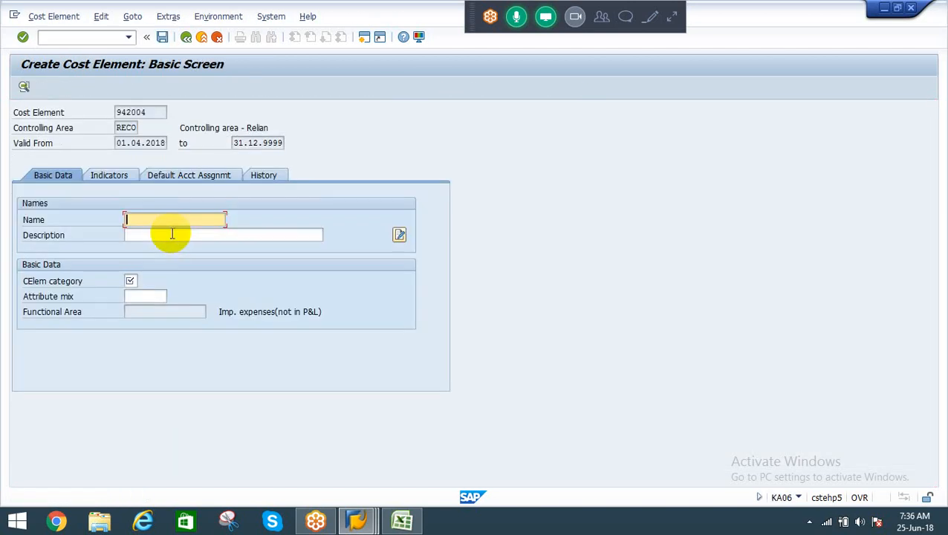
Step: Enter Other OH as name and description of cost element 942004, fill in its category, and save it
type("Ot")
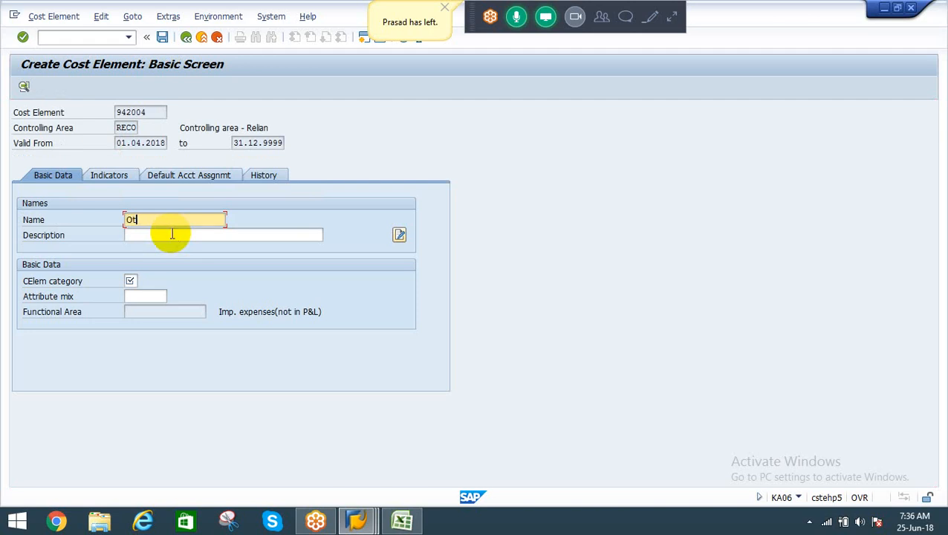
type("her OH")
key("Tab")
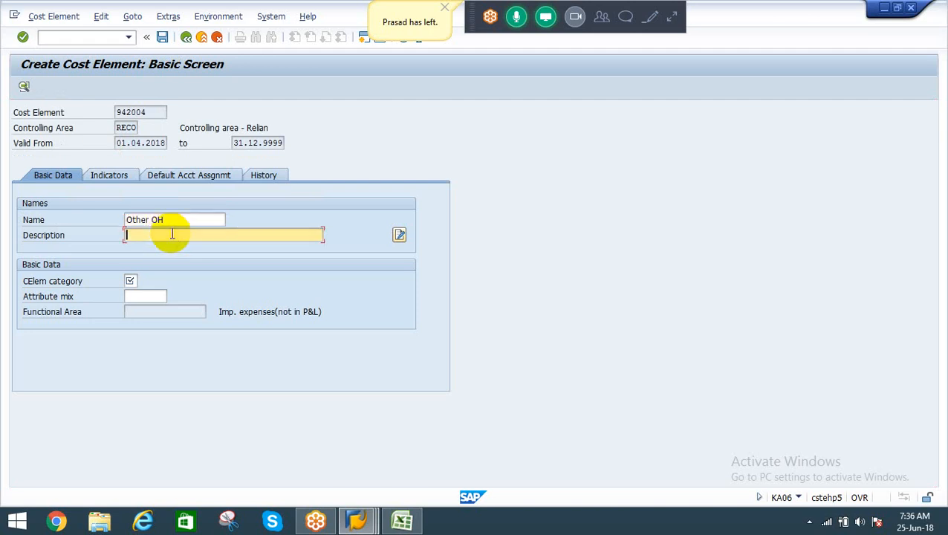
type("Other OH")
key("Tab")
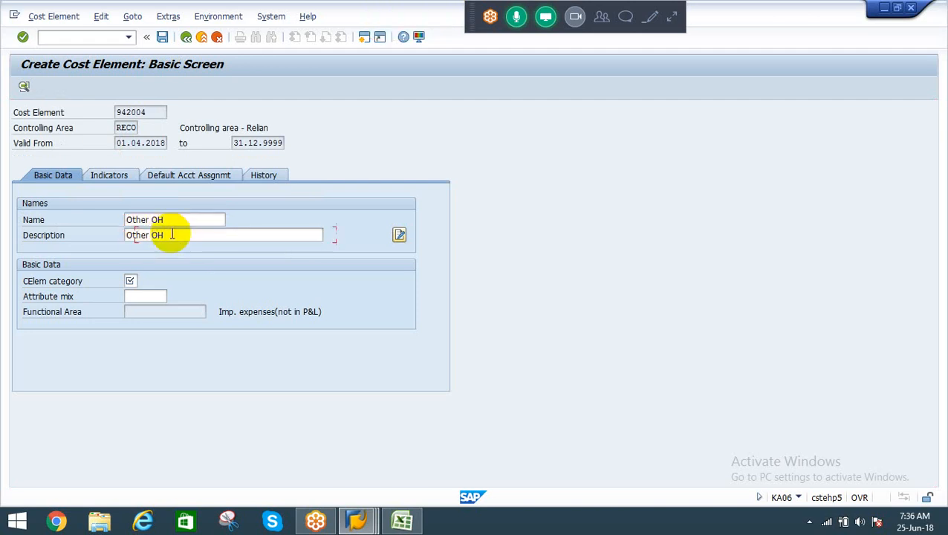
key("Down")
key("Return")
key("ctrl+s")
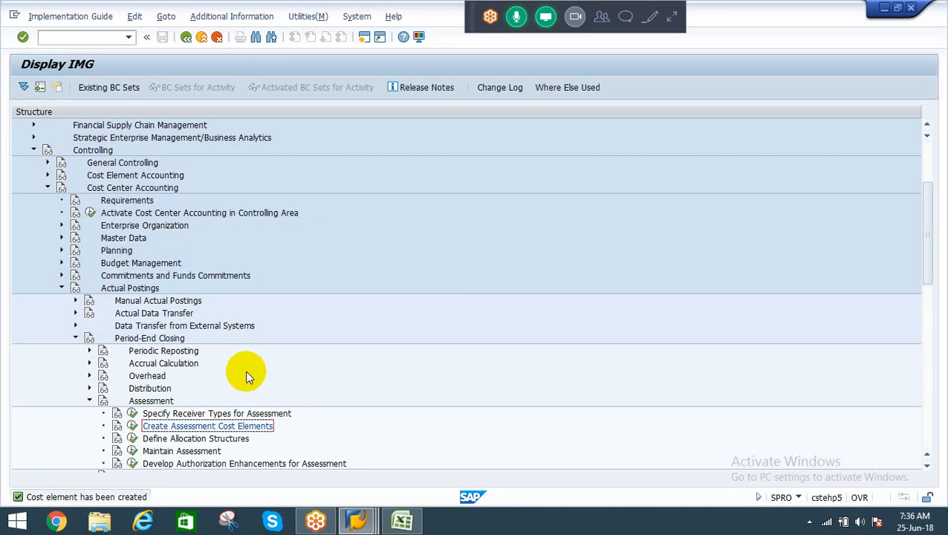
Step: Locate structure RA in the allocation structure definitions and open its assignments
left_click(132, 426)
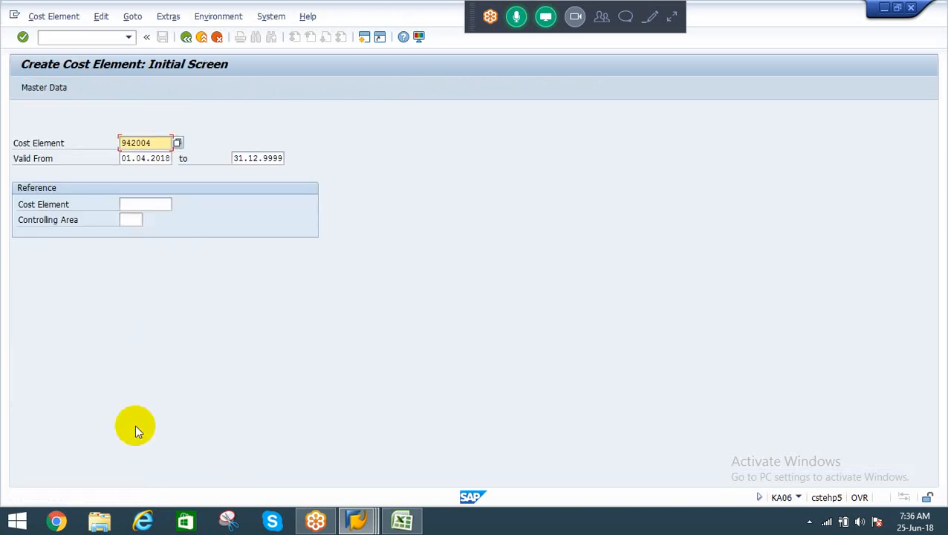
left_click(200, 37)
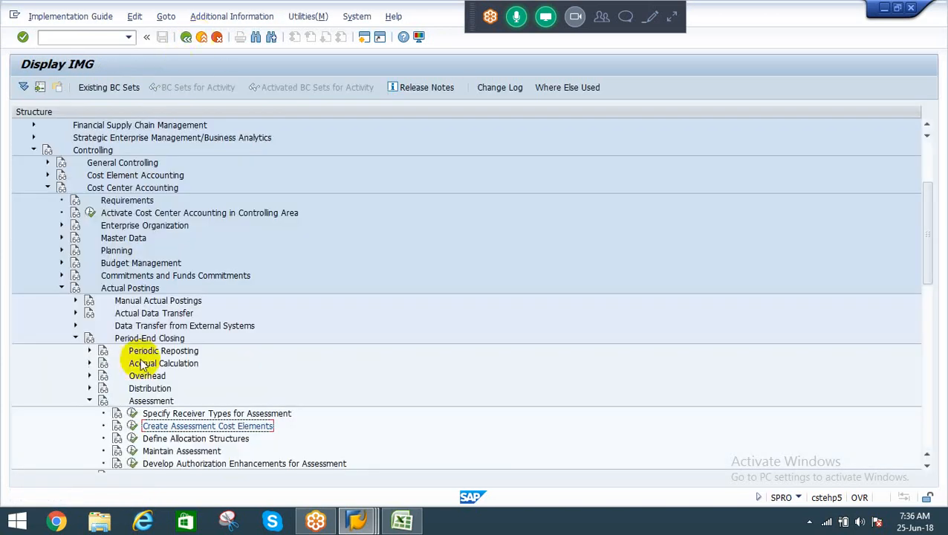
left_click(148, 439)
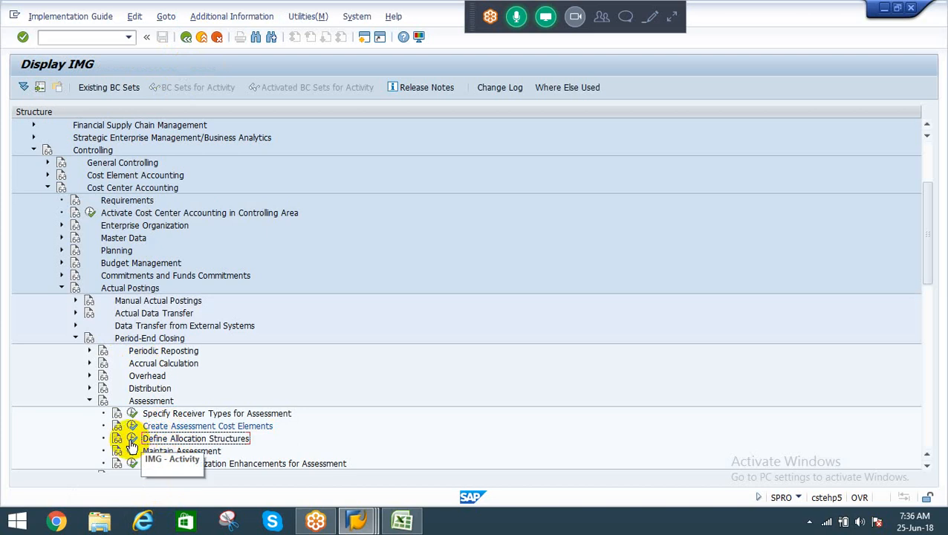
left_click(131, 440)
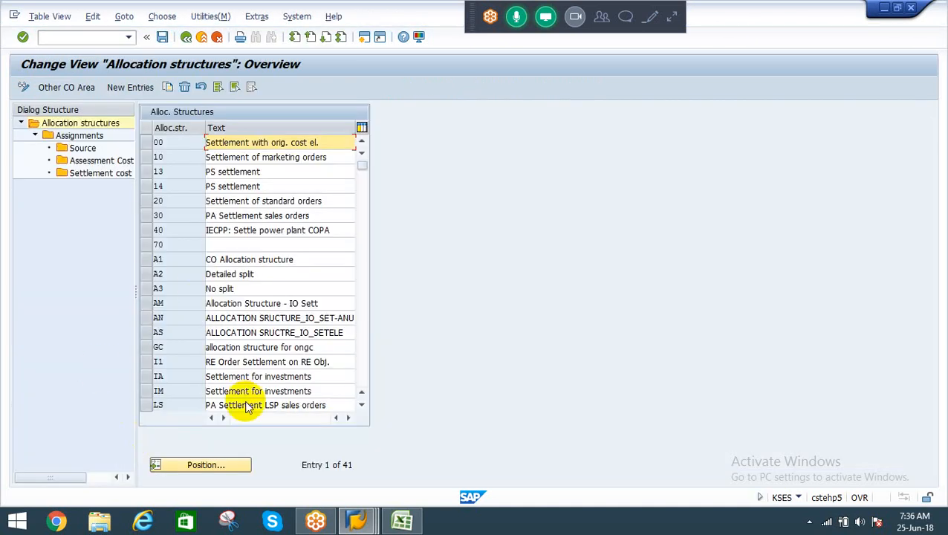
left_click(194, 462)
type("RA")
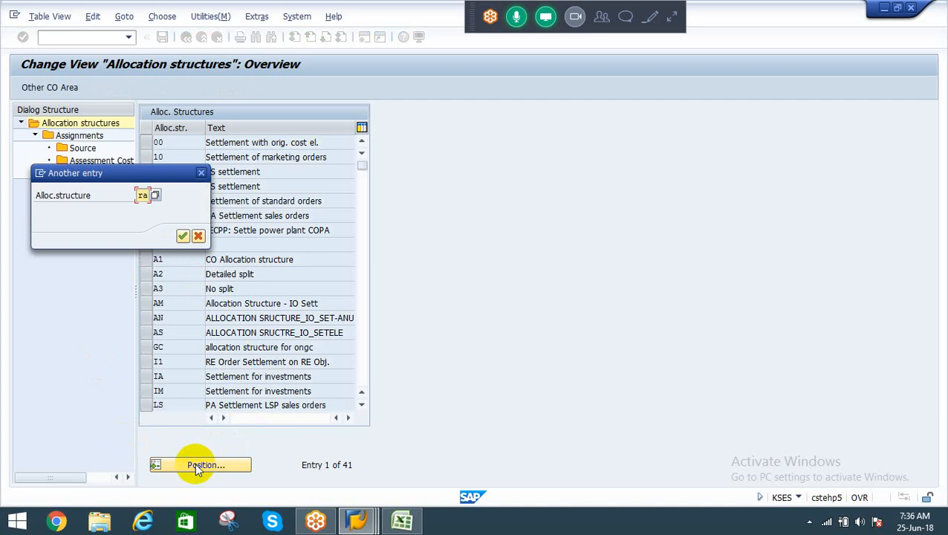
key("Return")
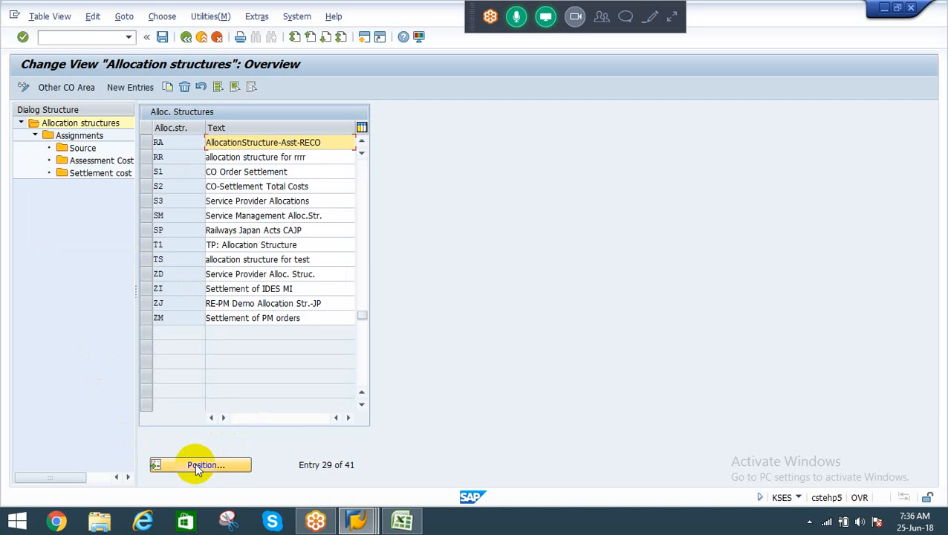
left_click(145, 144)
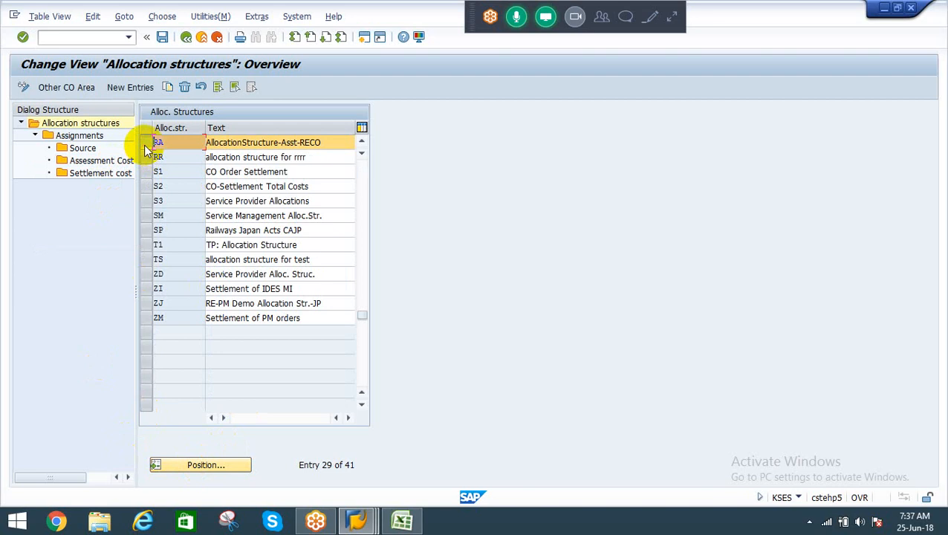
double_click(77, 139)
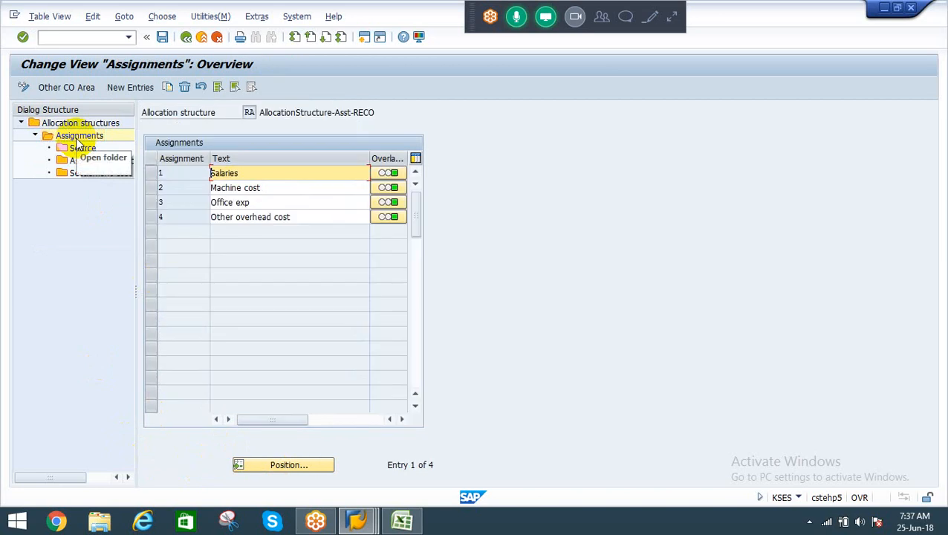
Step: Add assessment cost element 942001 to the Salaries assignment of structure RA and save it under the proposed customizing request
left_click(149, 175)
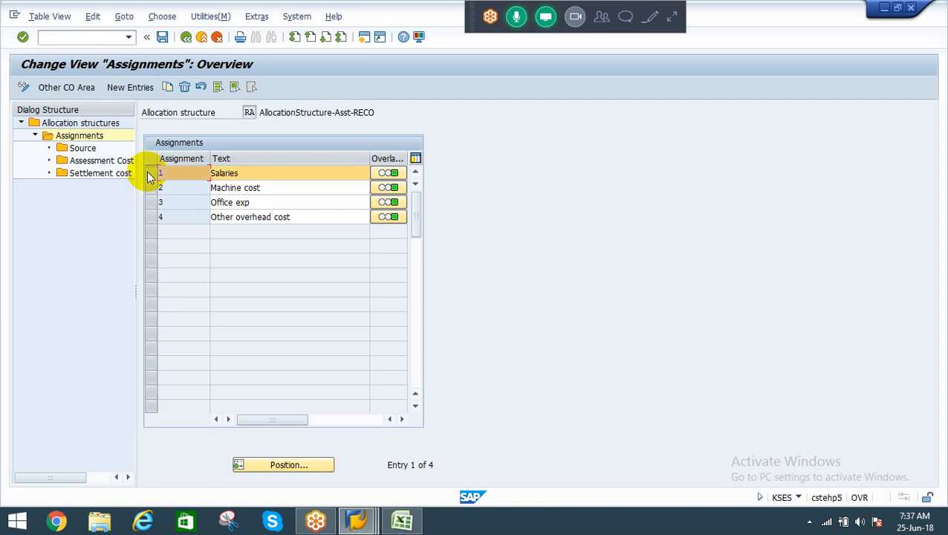
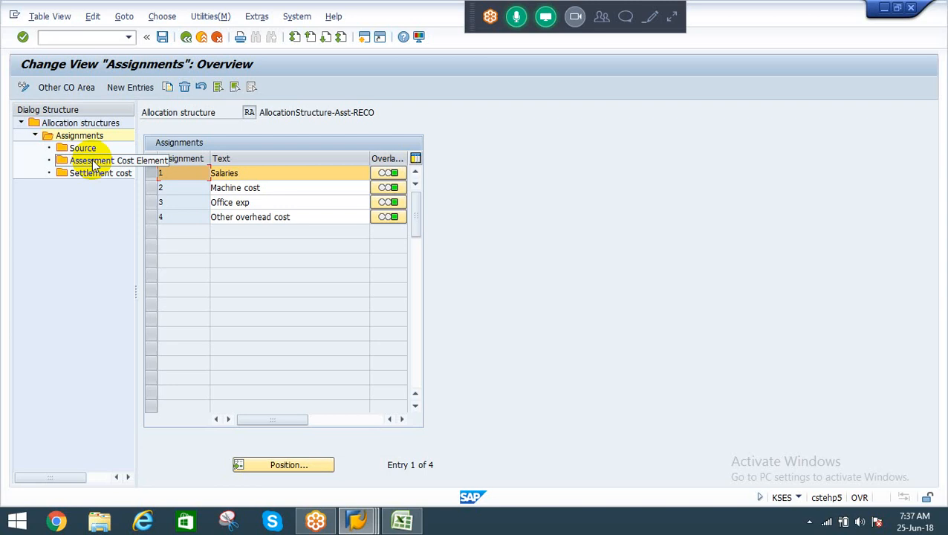
double_click(95, 162)
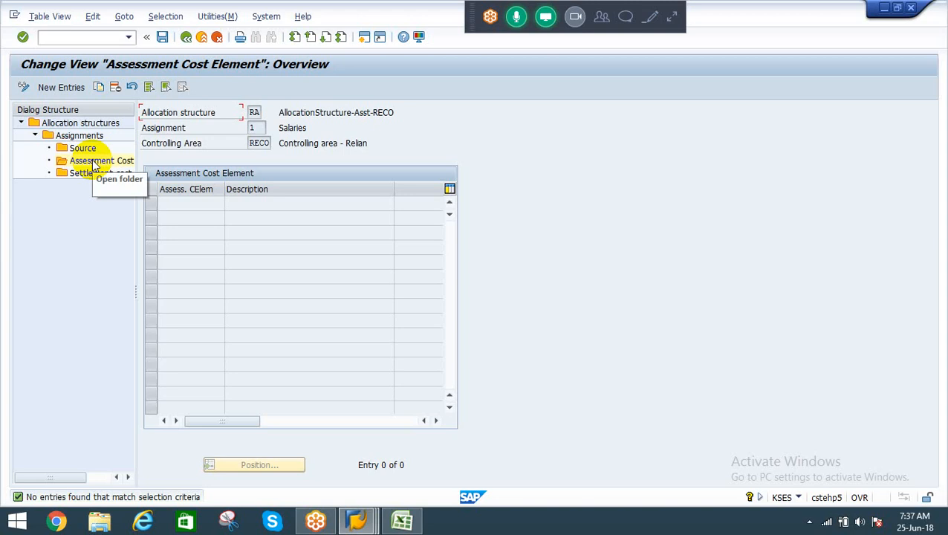
left_click(62, 89)
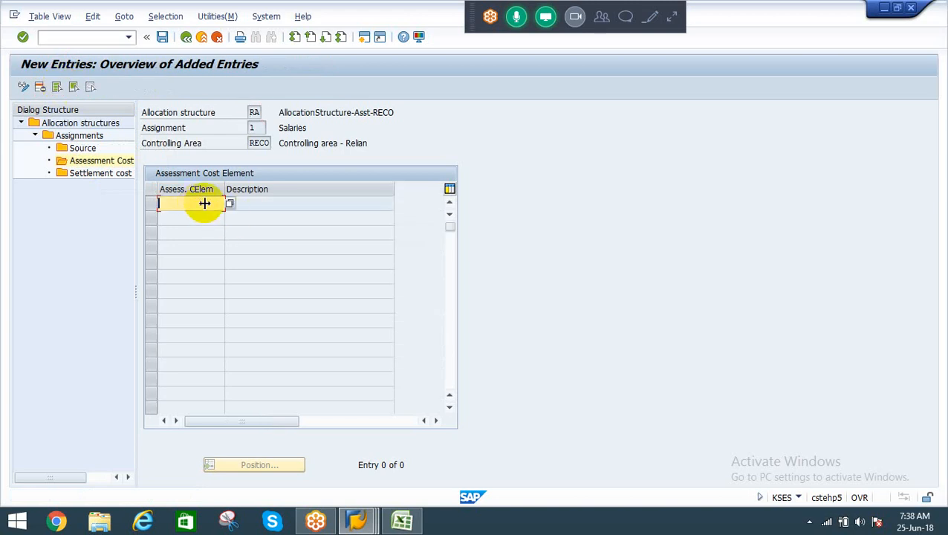
left_click(231, 203)
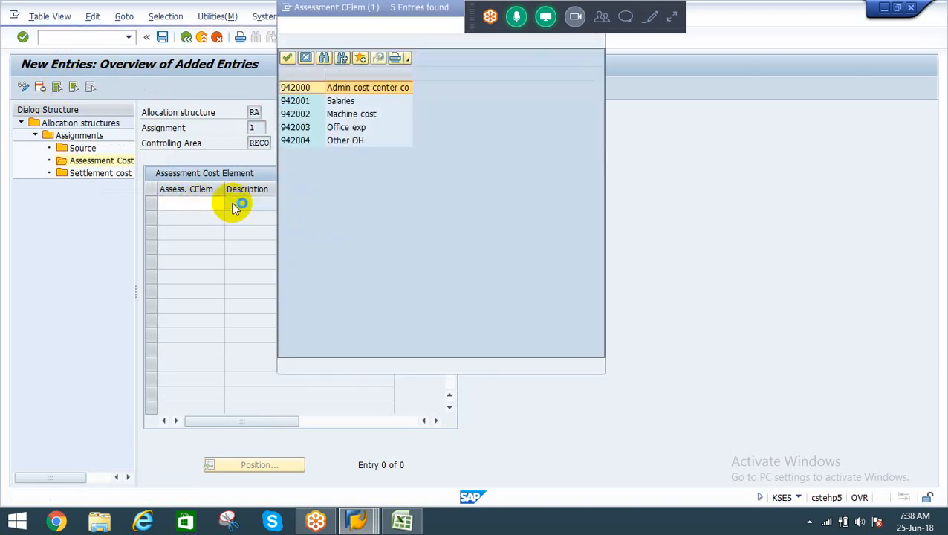
left_click(313, 106)
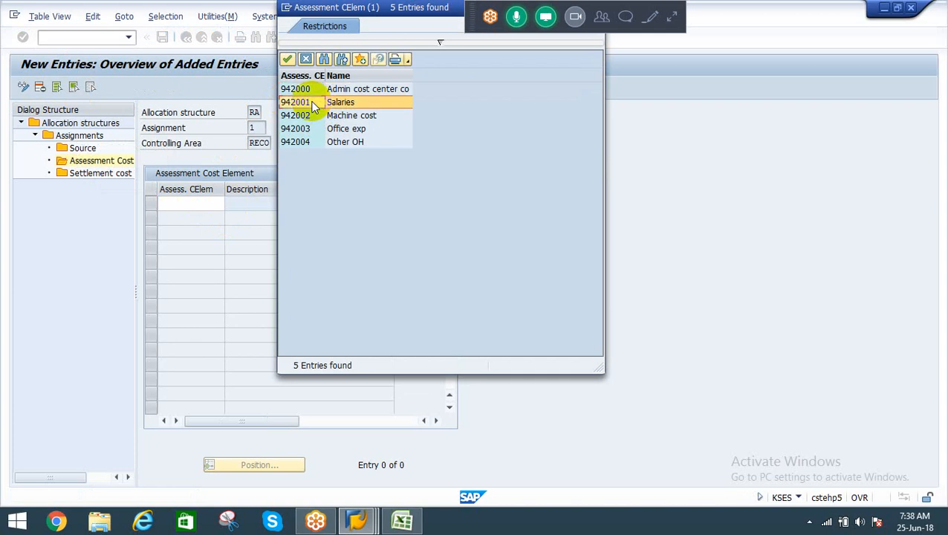
double_click(313, 106)
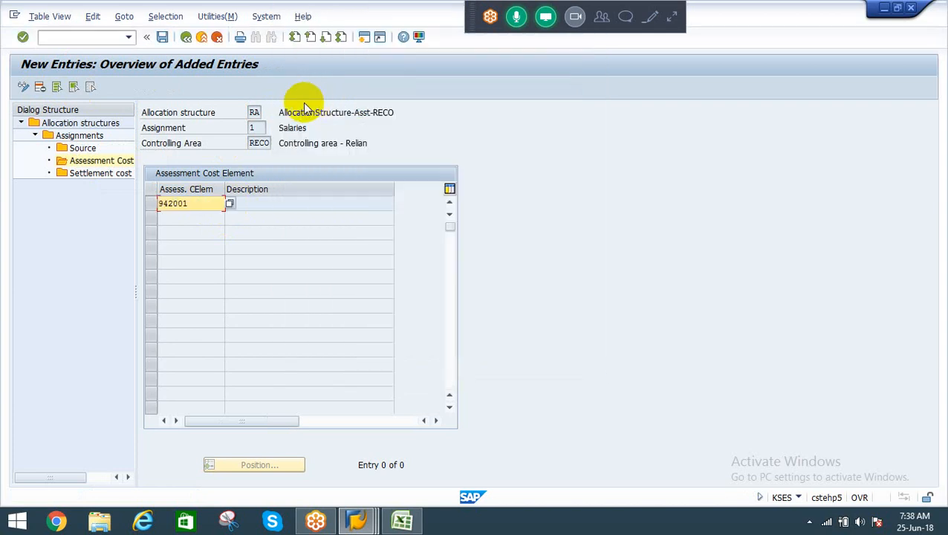
left_click(163, 41)
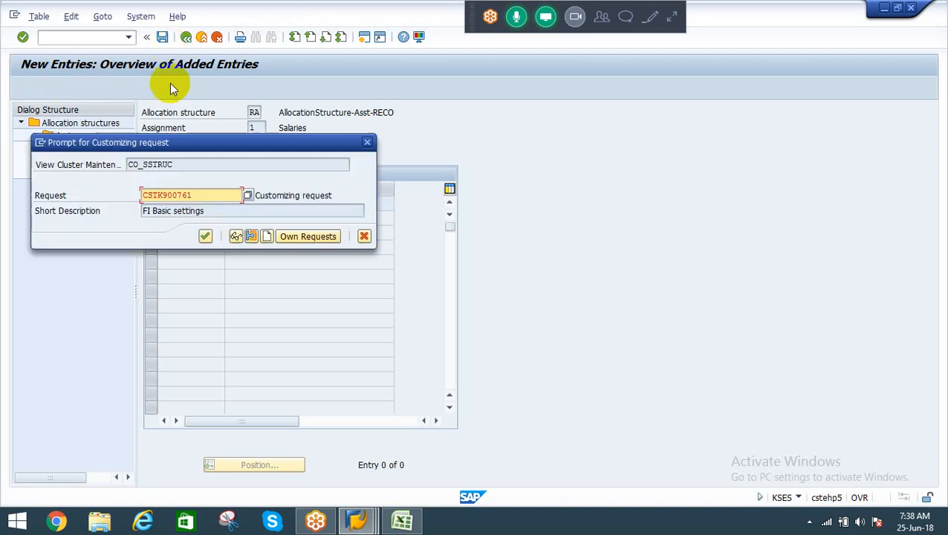
left_click(205, 236)
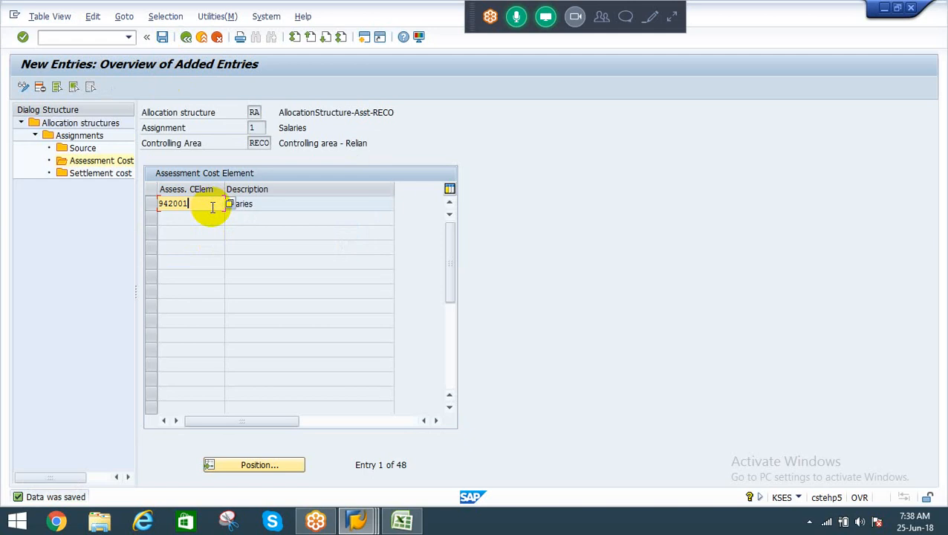
Step: Add assessment cost element 942002 to the Machine cost assignment of structure RA, save it, and return to the assignments
left_click(185, 37)
left_click(186, 37)
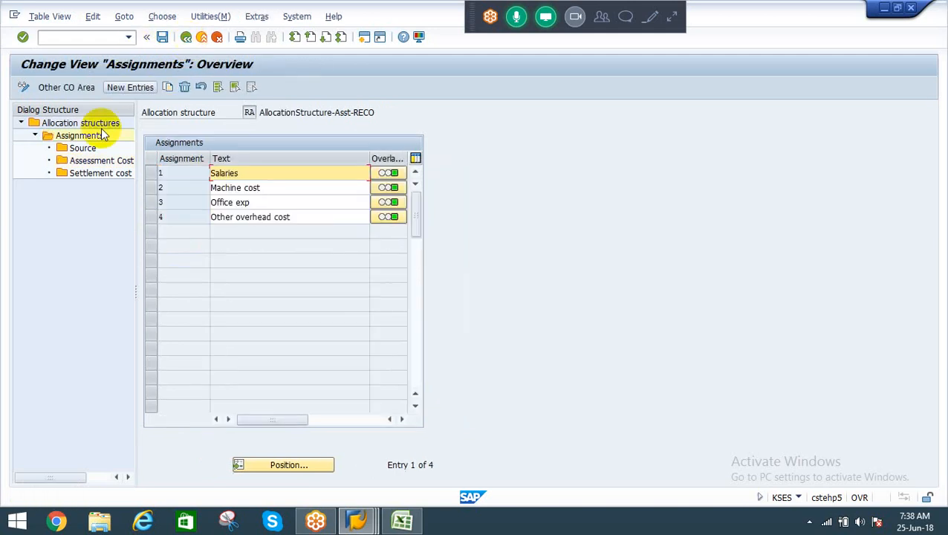
left_click(152, 191)
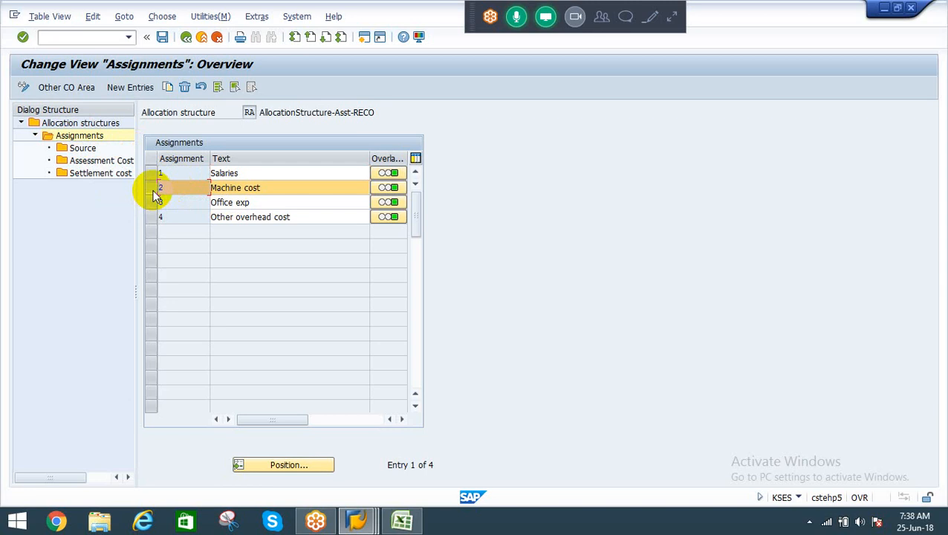
double_click(78, 137)
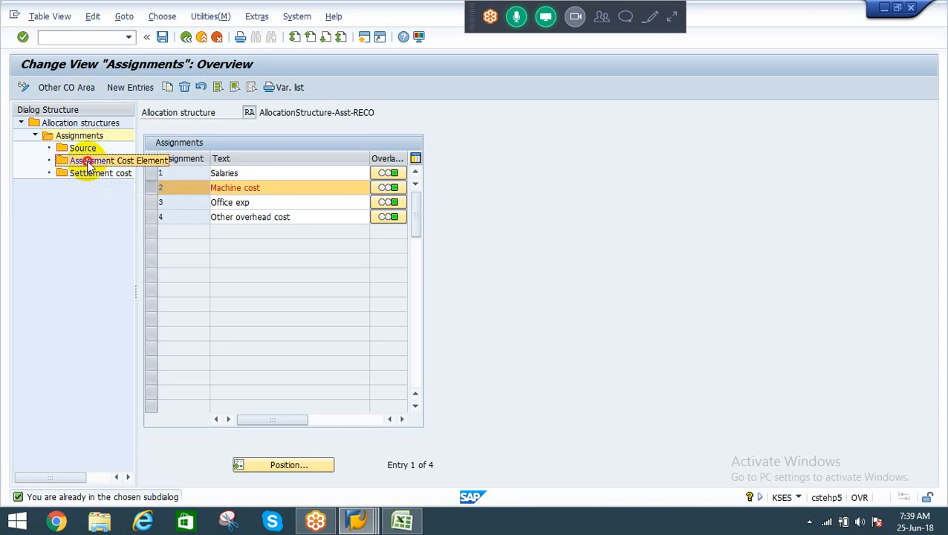
double_click(87, 162)
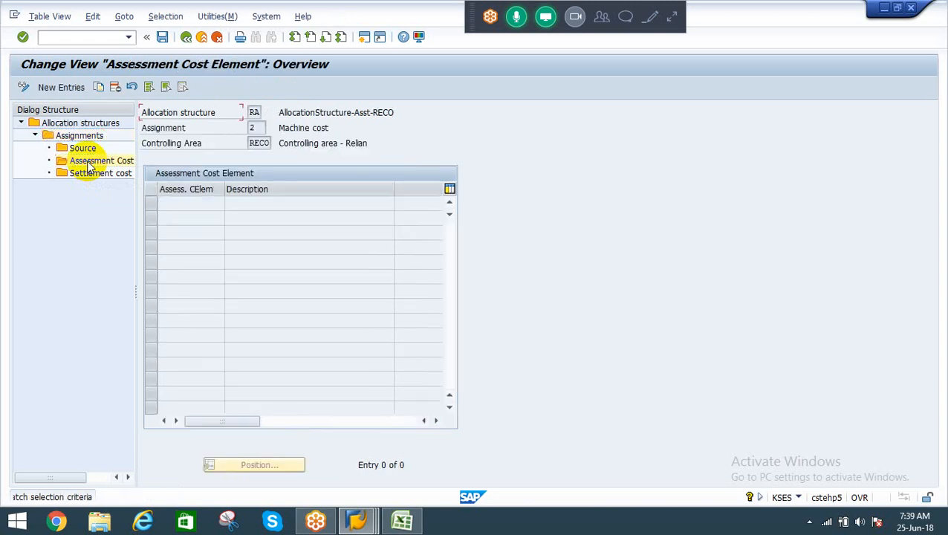
left_click(68, 93)
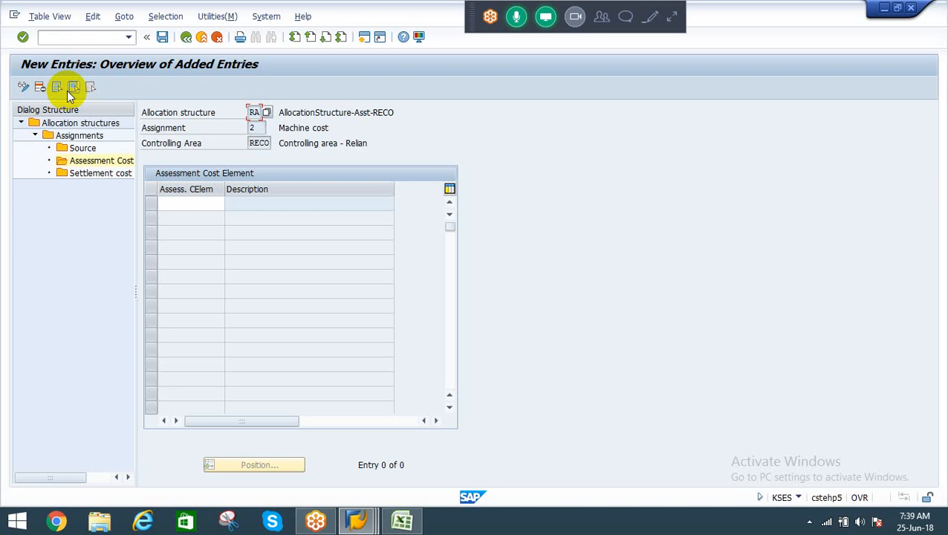
left_click(190, 202)
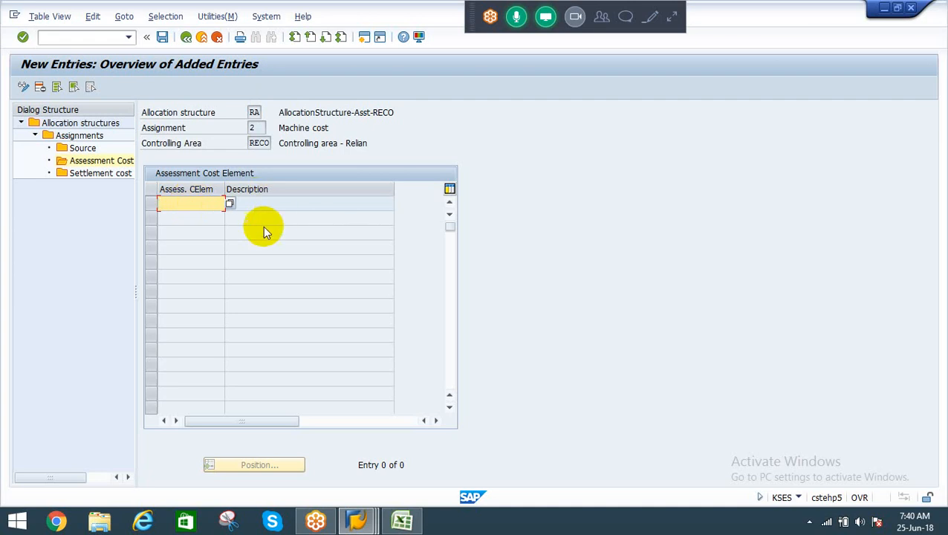
left_click(229, 204)
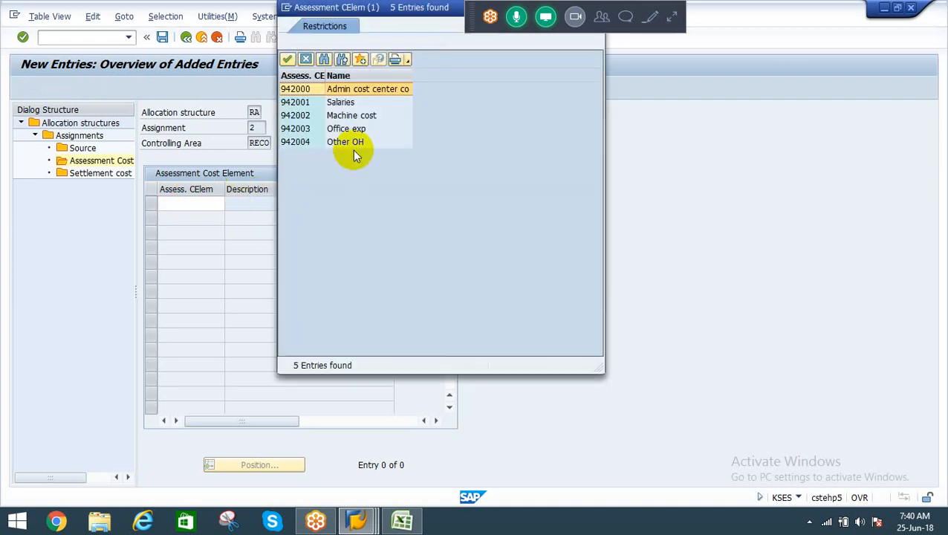
left_click(333, 115)
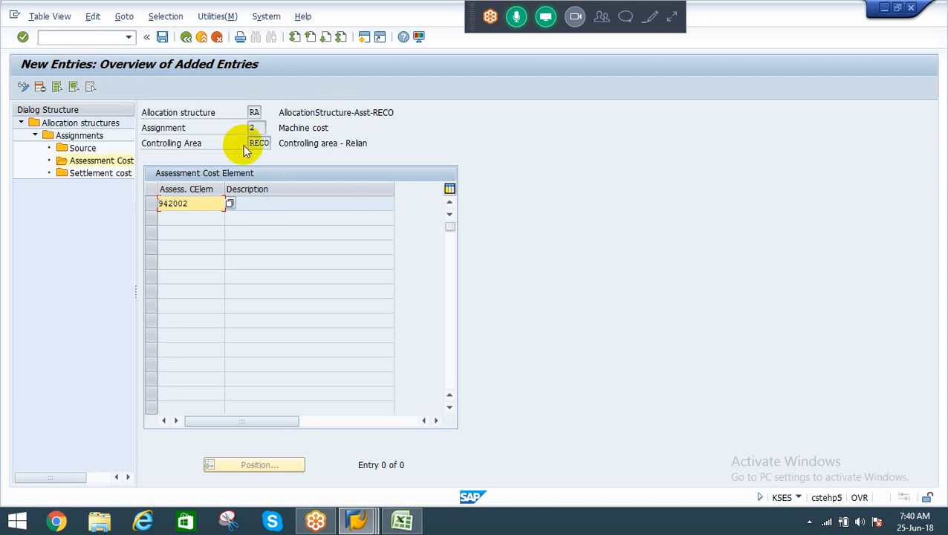
left_click(162, 36)
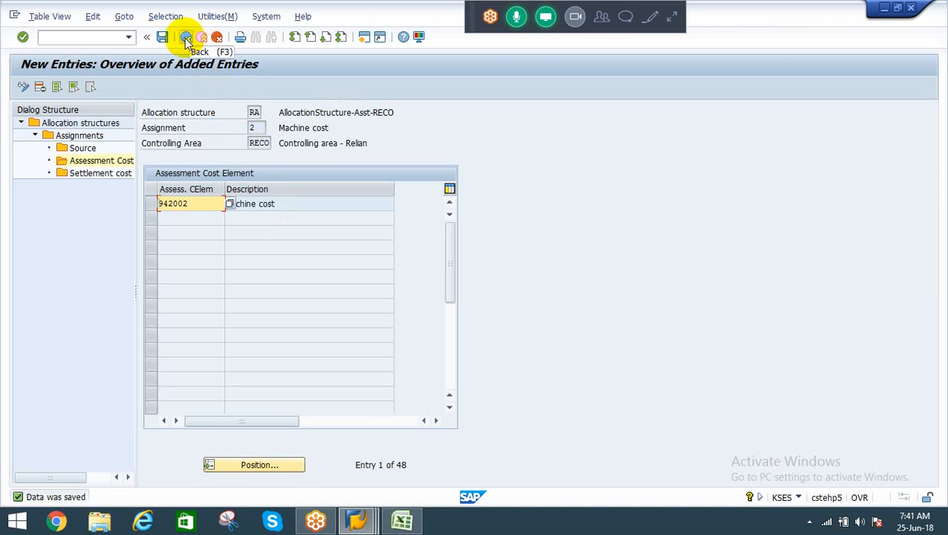
left_click(186, 38)
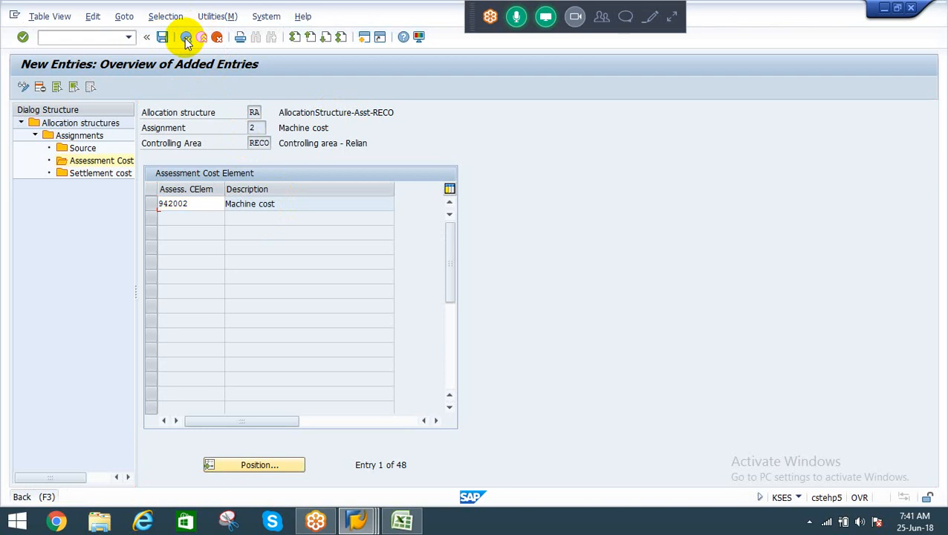
left_click(186, 38)
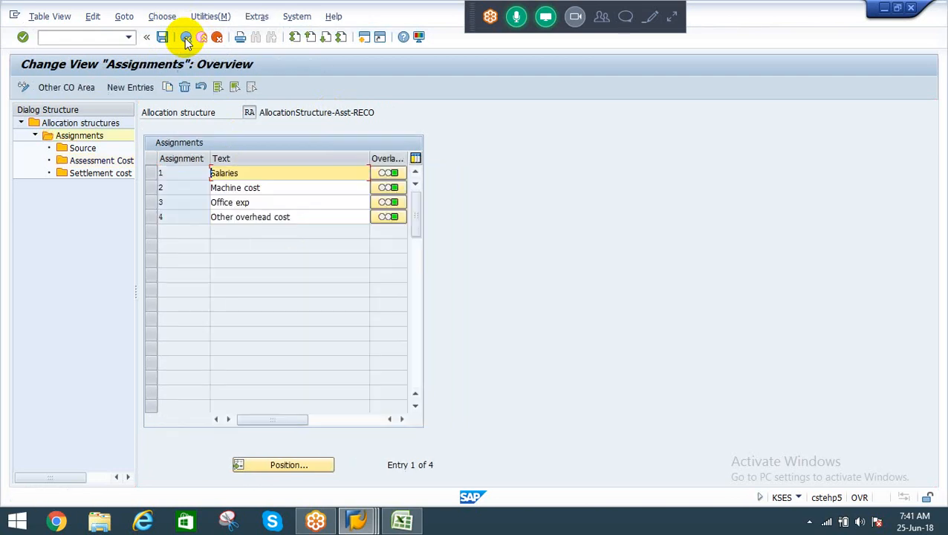
Step: Add assessment cost element 942003 to the Office exp assignment, save it, and return to the assignments
left_click(148, 205)
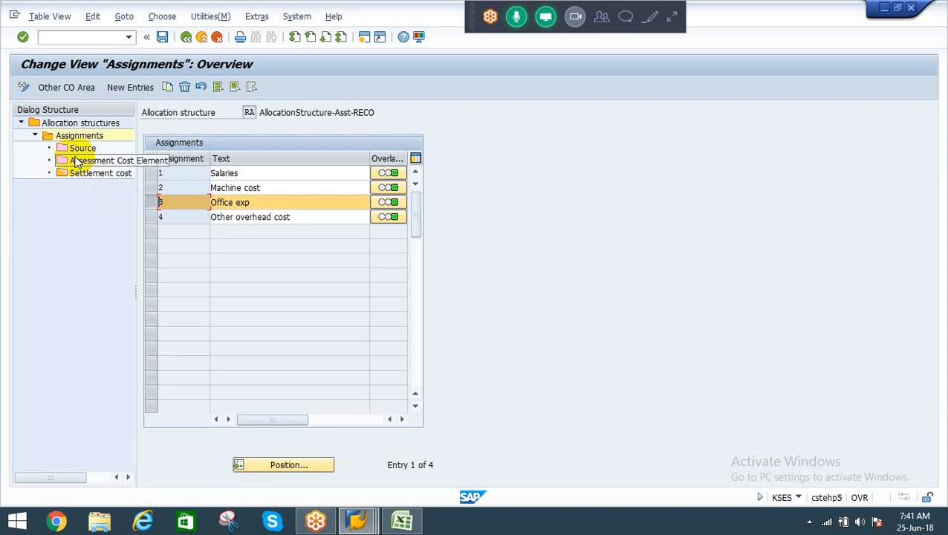
double_click(76, 162)
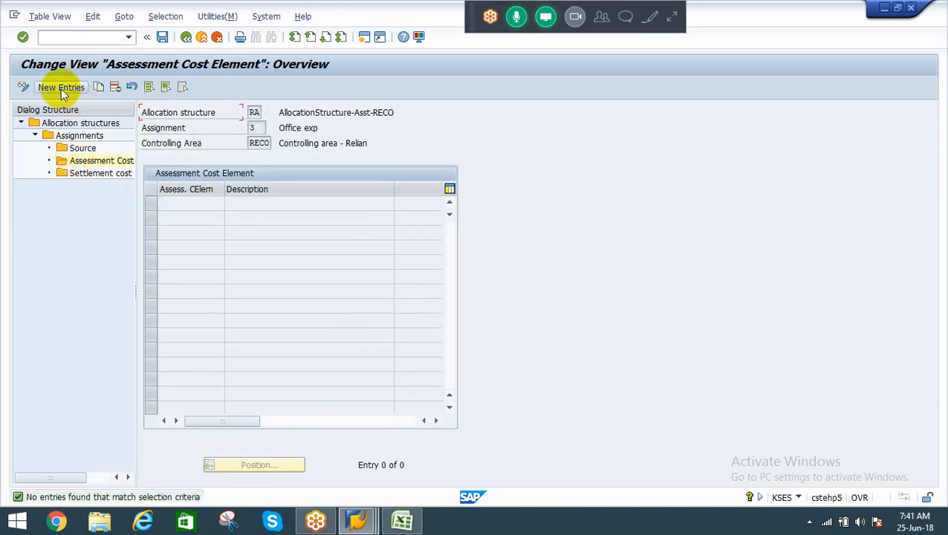
left_click(61, 88)
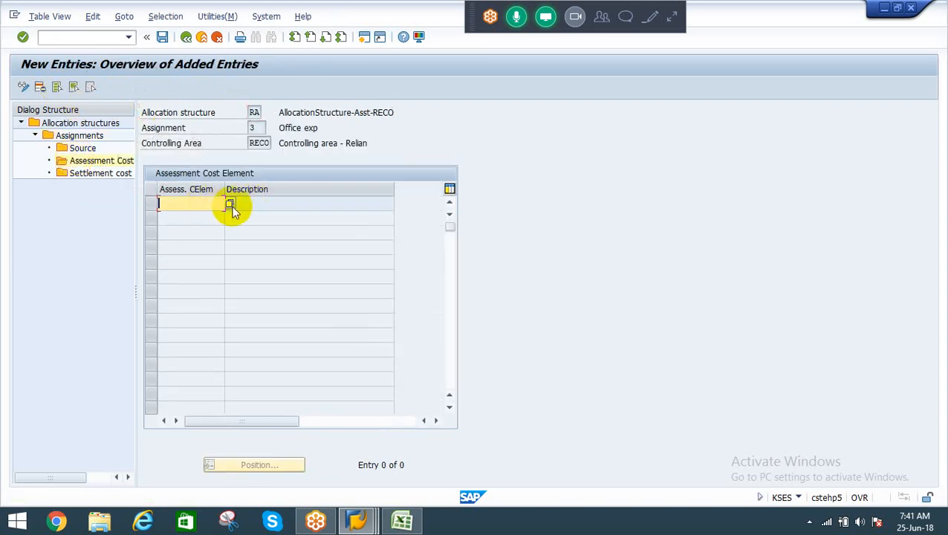
left_click(230, 205)
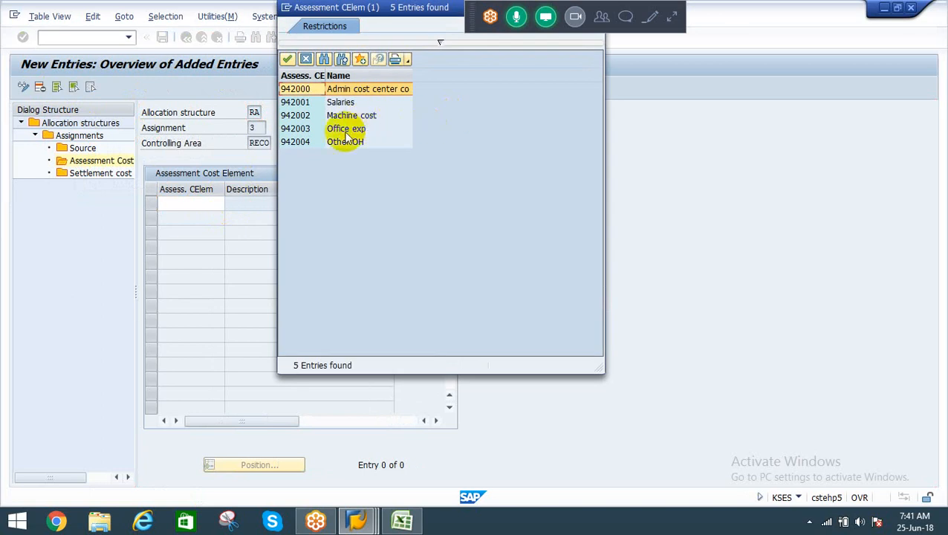
double_click(346, 131)
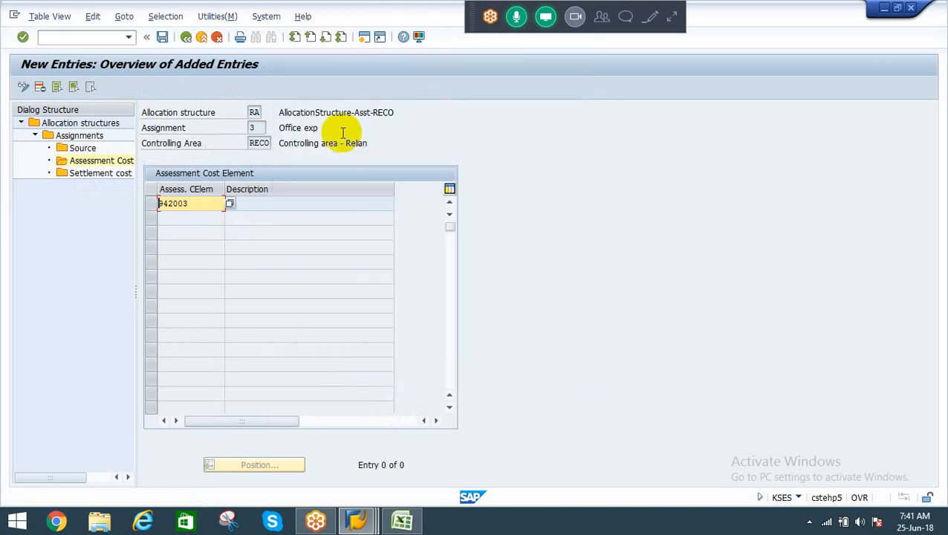
left_click(163, 38)
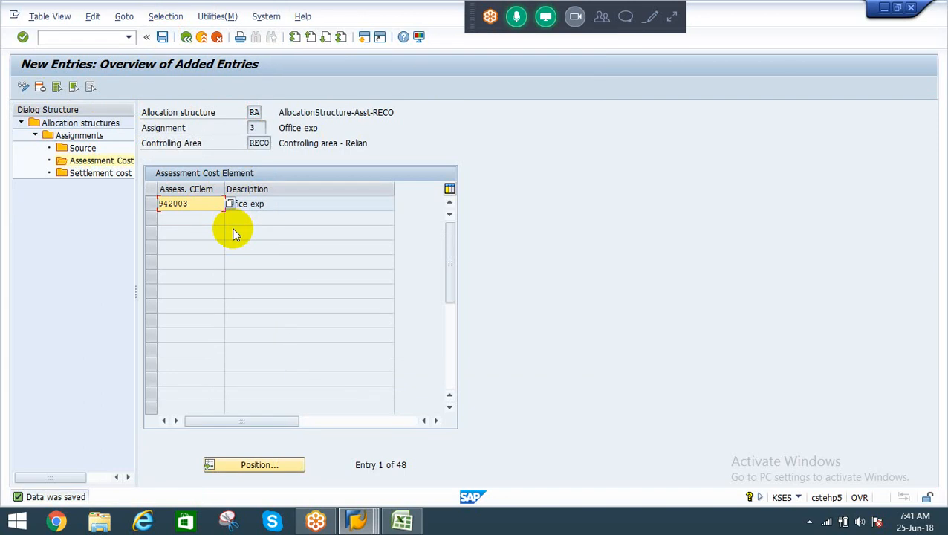
left_click(81, 136)
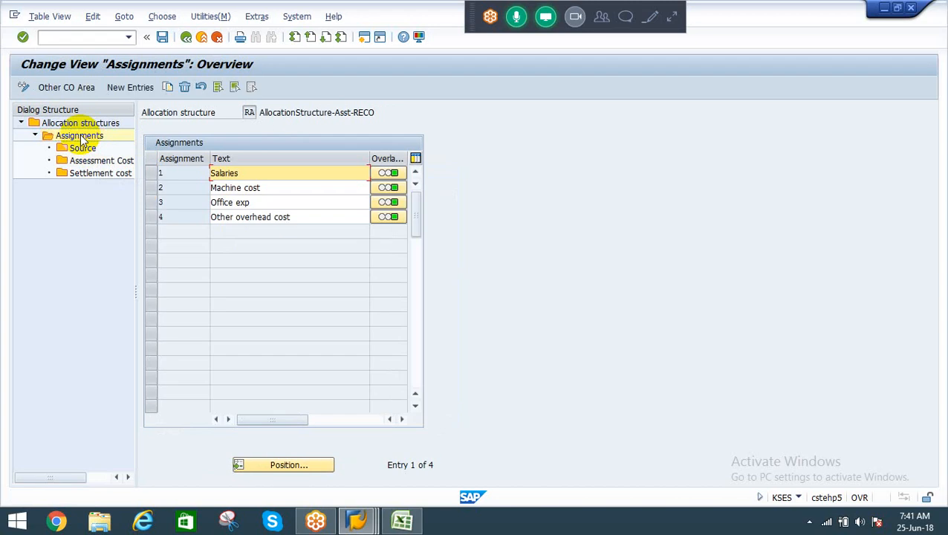
Step: Add assessment cost element 942004 to the Other overhead cost assignment, save it, and return to the assignments
left_click(152, 218)
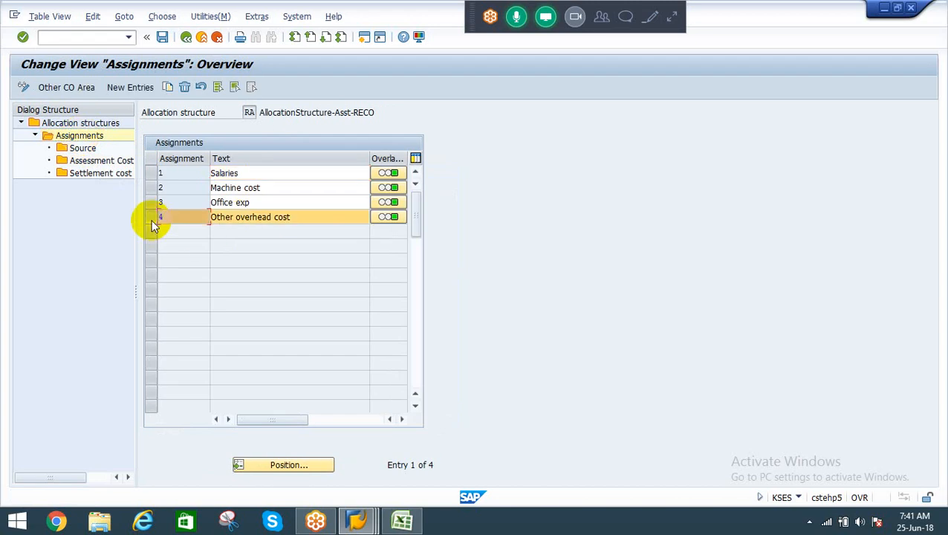
double_click(89, 165)
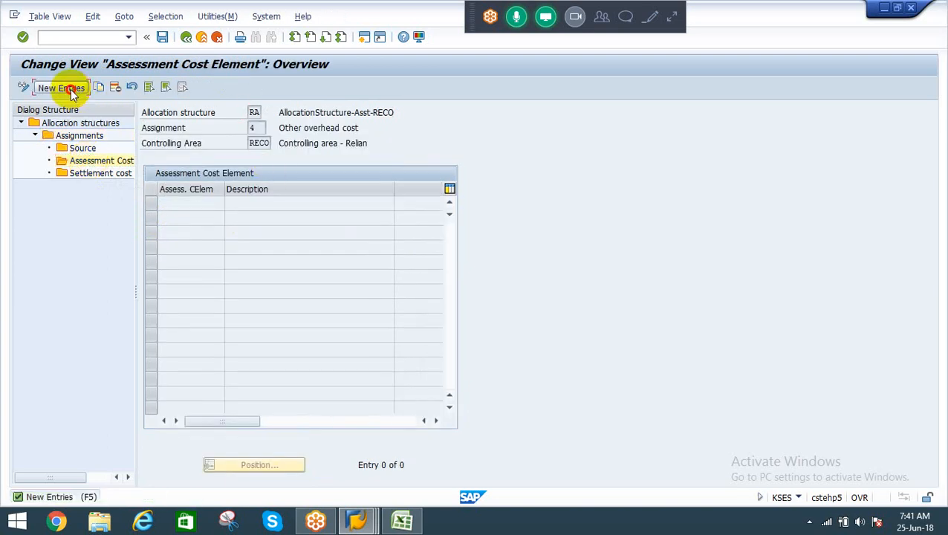
left_click(74, 90)
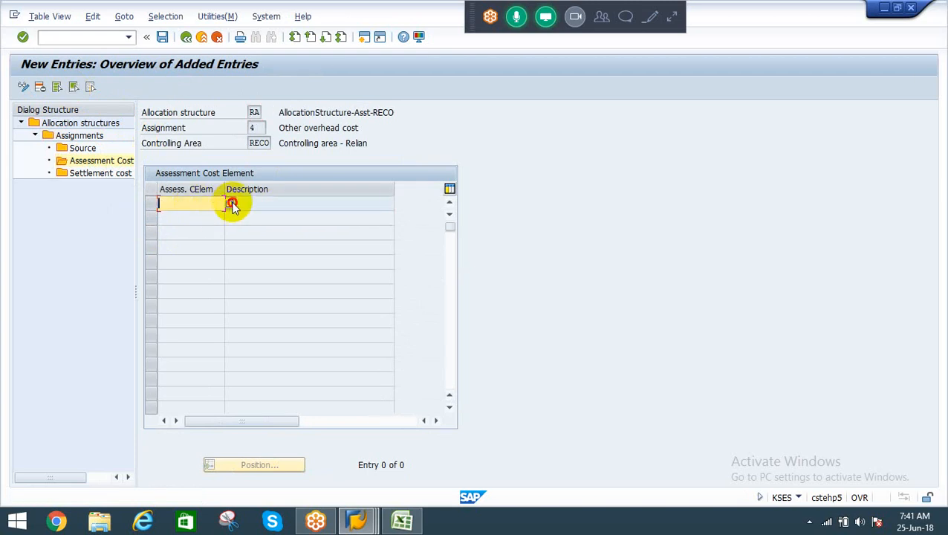
left_click(233, 204)
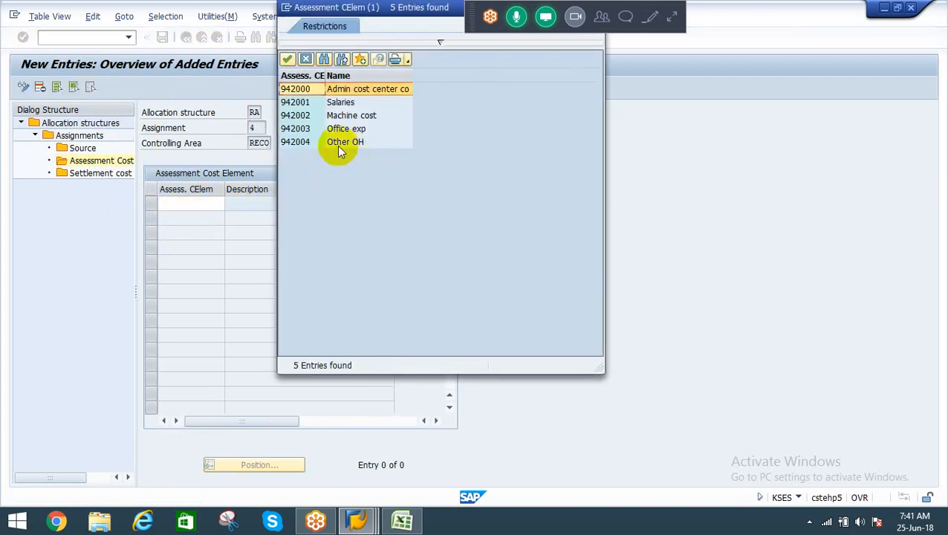
double_click(340, 142)
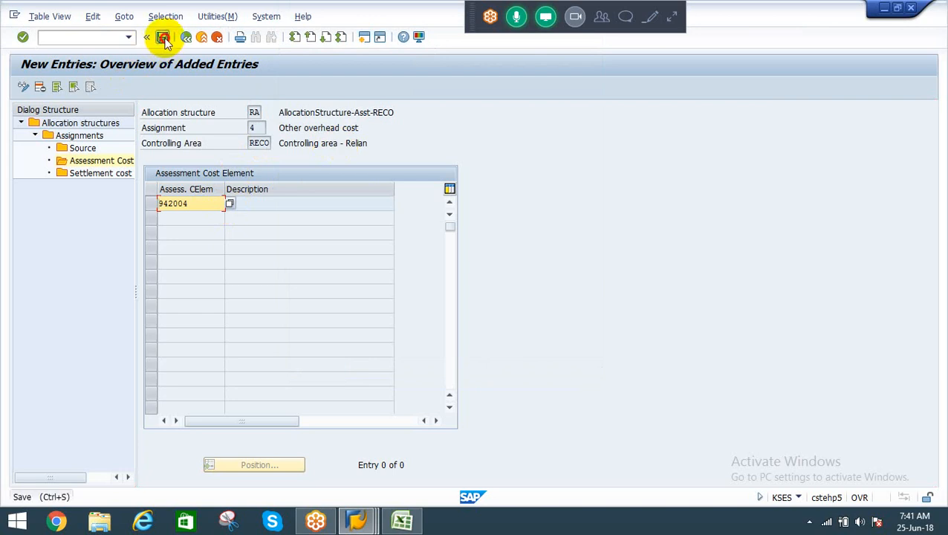
left_click(159, 40)
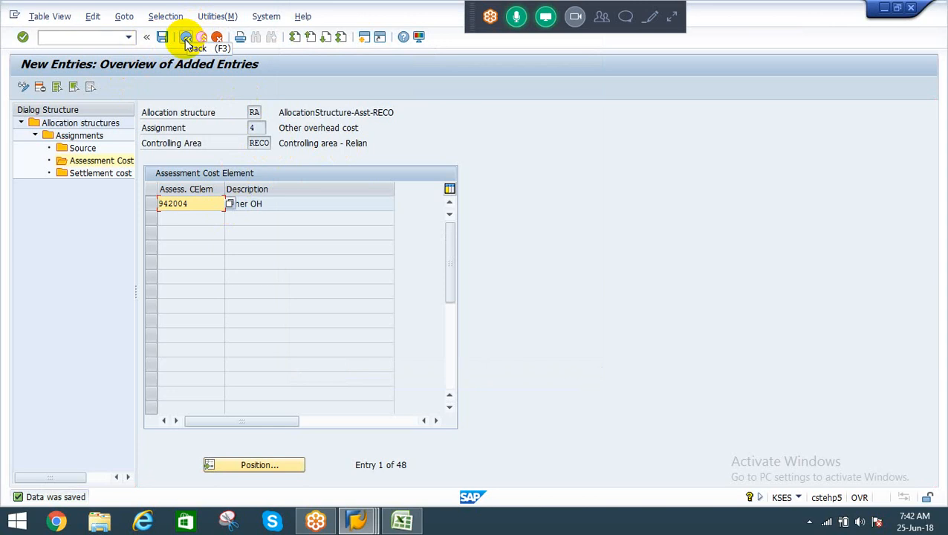
left_click(186, 37)
left_click(186, 37)
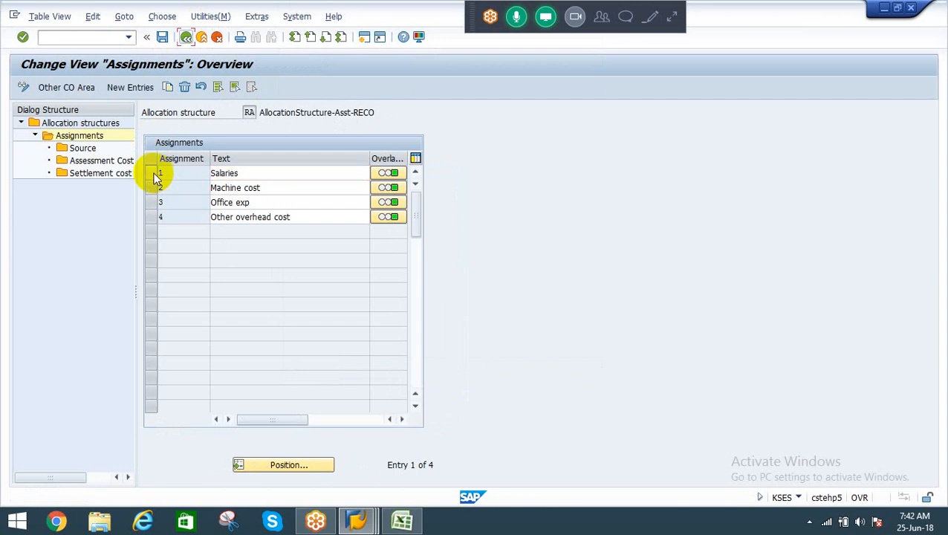
Step: Review the source cost element group and the assessment cost element of the Salaries and Machine cost assignments
left_click(154, 175)
double_click(82, 148)
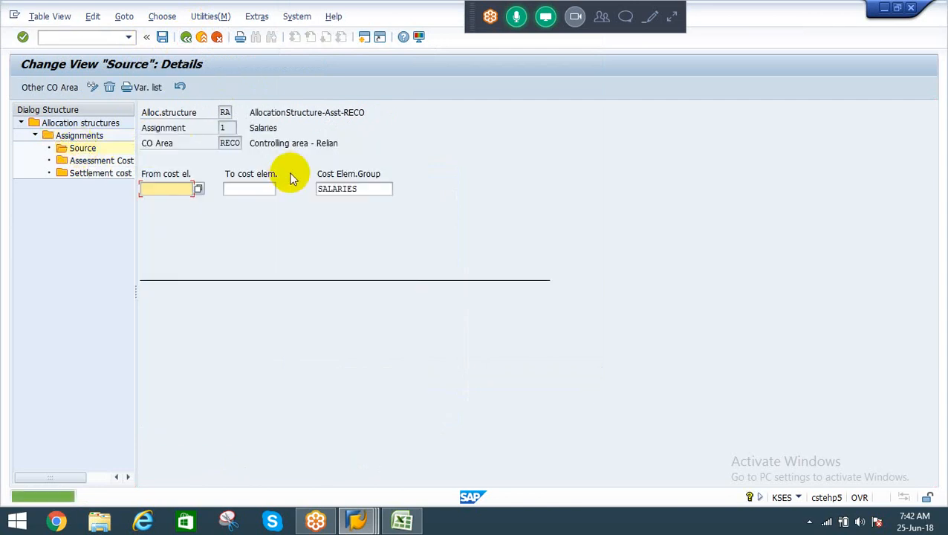
left_click_drag(368, 188, 306, 189)
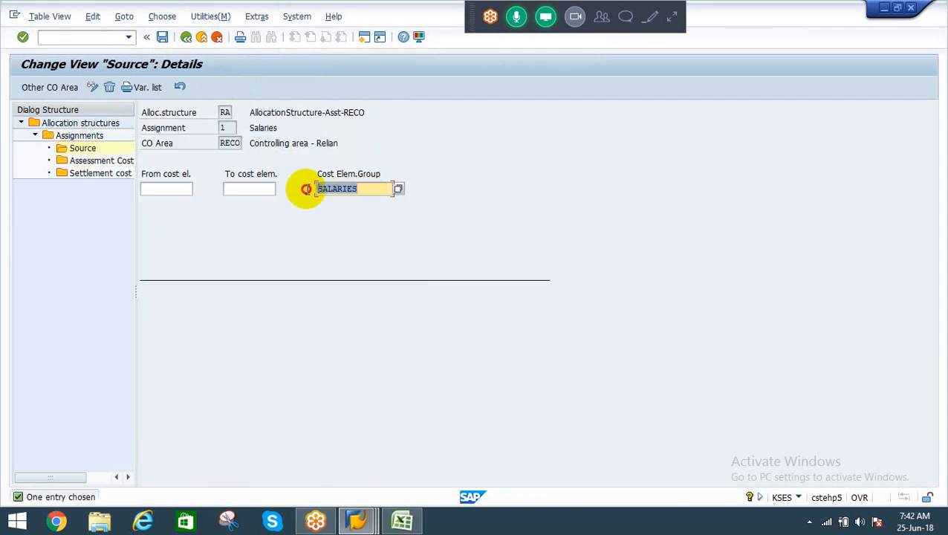
left_click(95, 162)
double_click(95, 162)
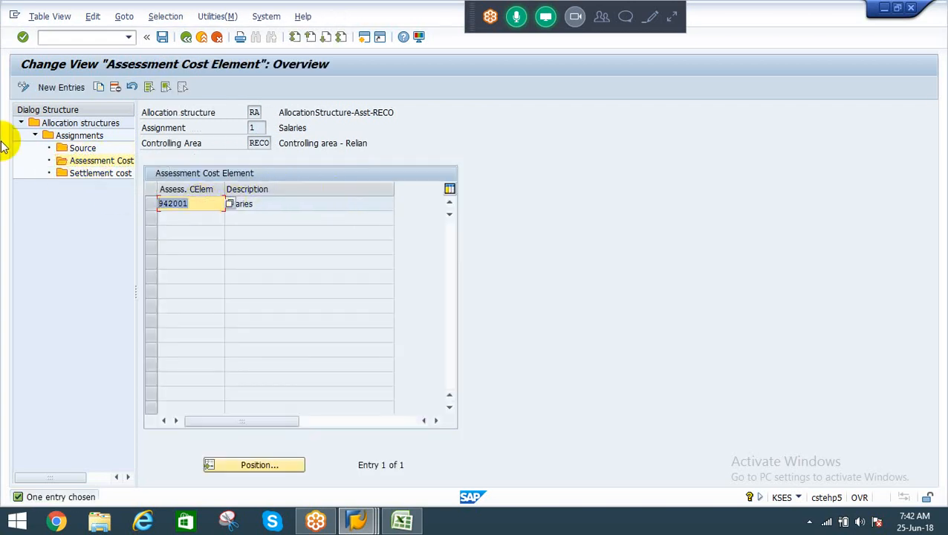
double_click(75, 136)
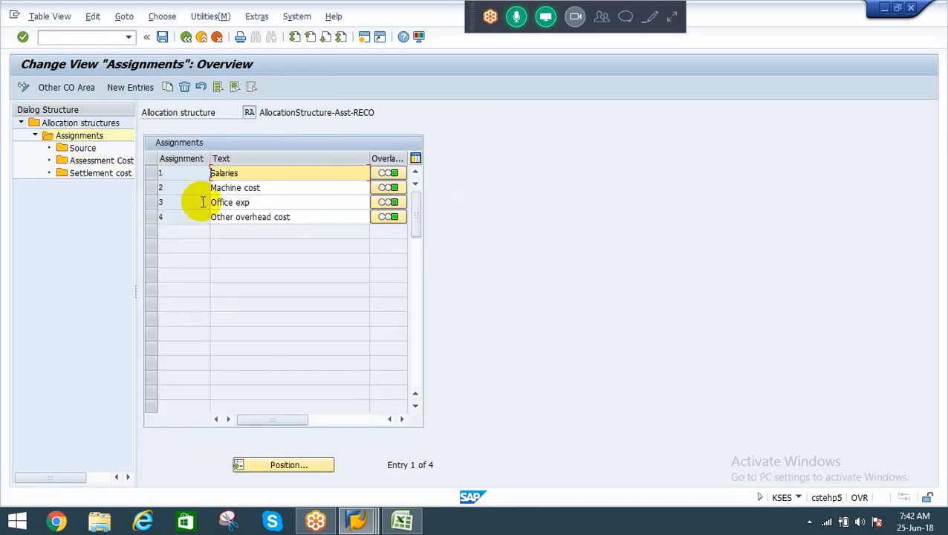
left_click(151, 188)
double_click(77, 151)
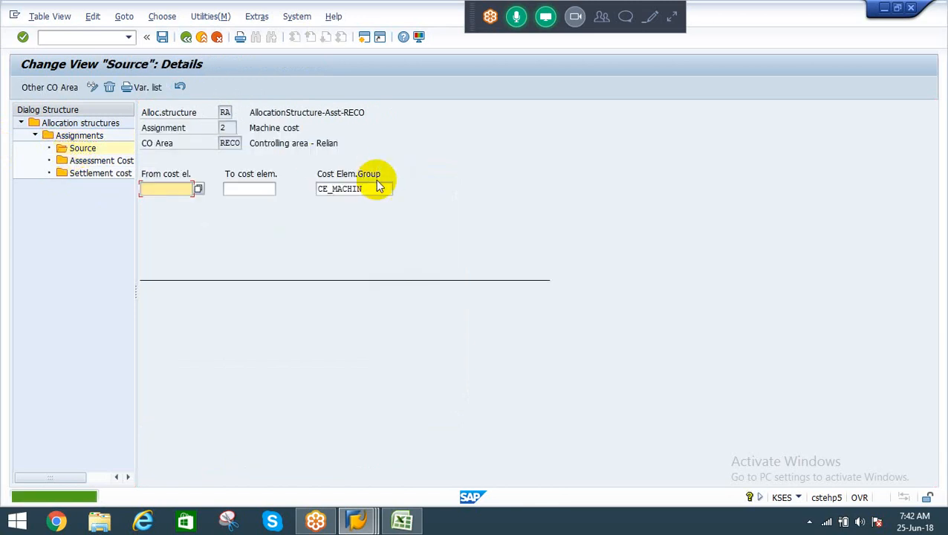
left_click_drag(387, 188, 281, 170)
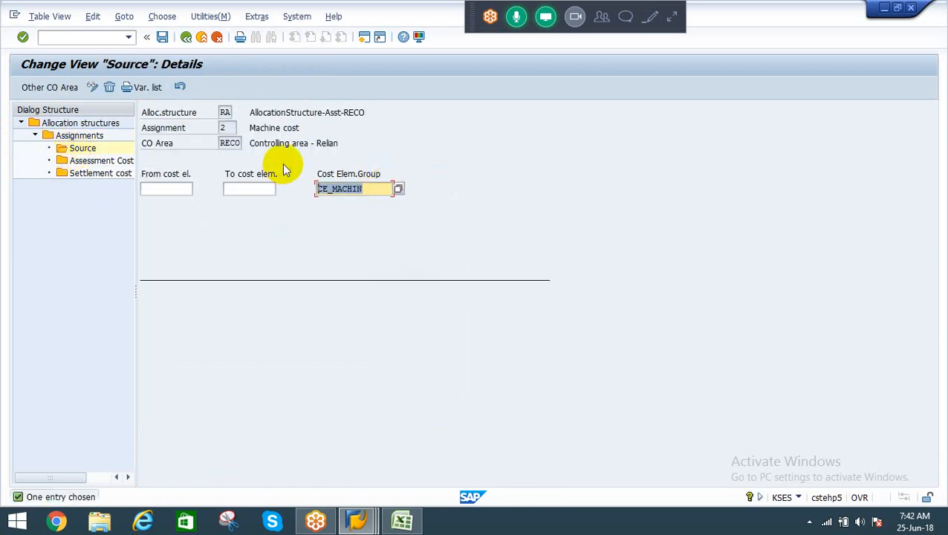
double_click(98, 162)
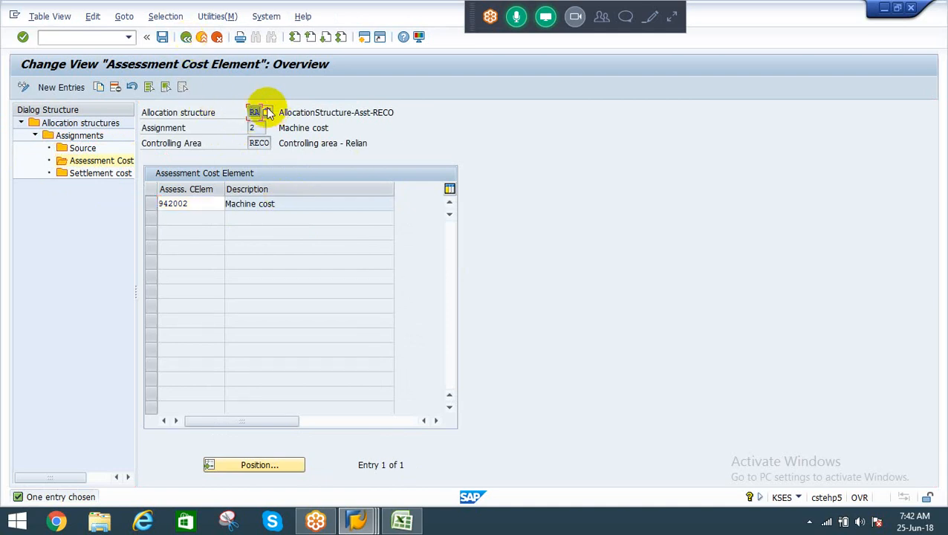
Step: Leave the allocation structure maintenance and open the Change Actual Assessment activity under Maintain Assessment
left_click(186, 37)
left_click(186, 37)
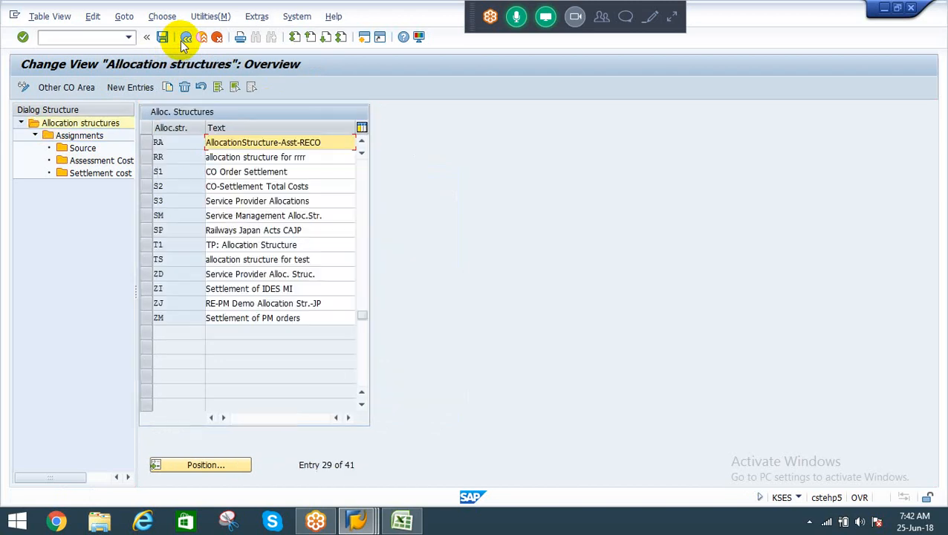
left_click(186, 37)
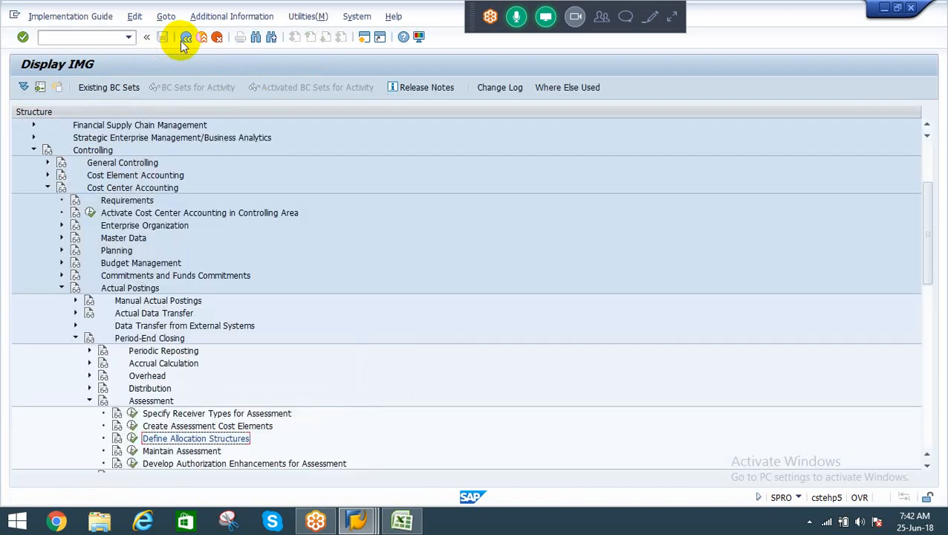
left_click(157, 451)
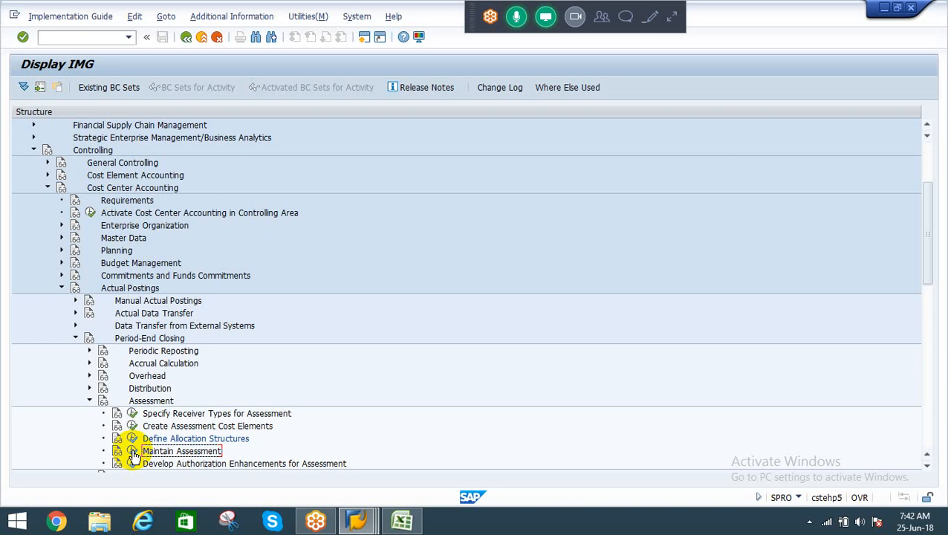
left_click(132, 452)
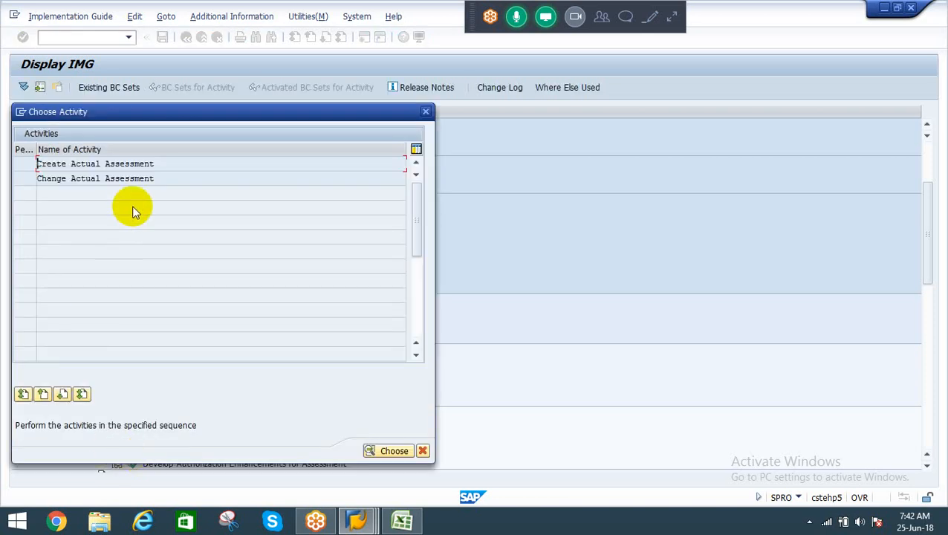
left_click(94, 178)
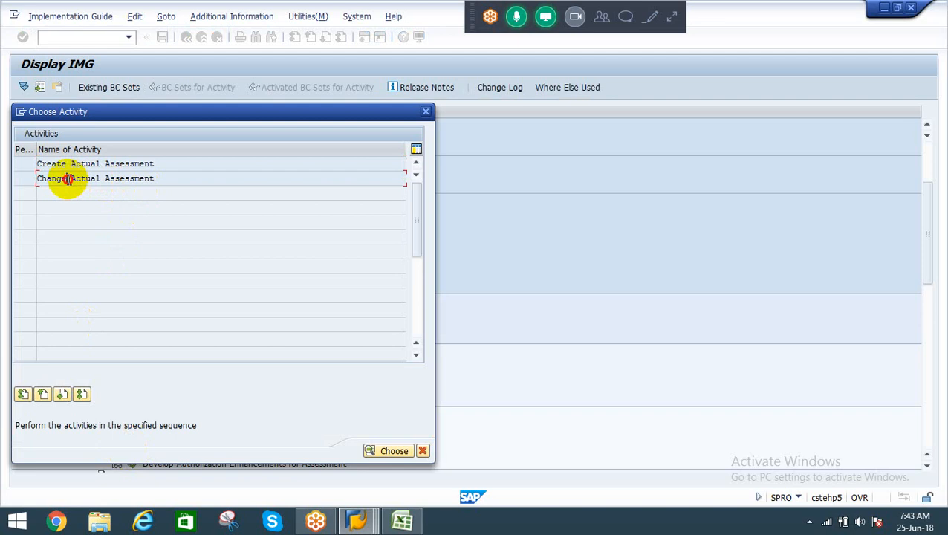
double_click(68, 181)
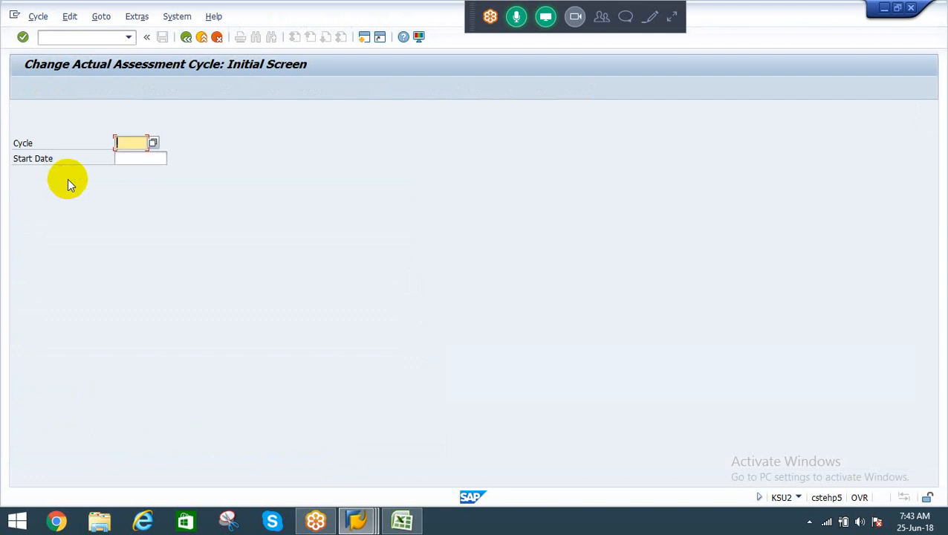
Step: Open assessment cycle RECOAC for changing and go to its first segment
left_click(148, 144)
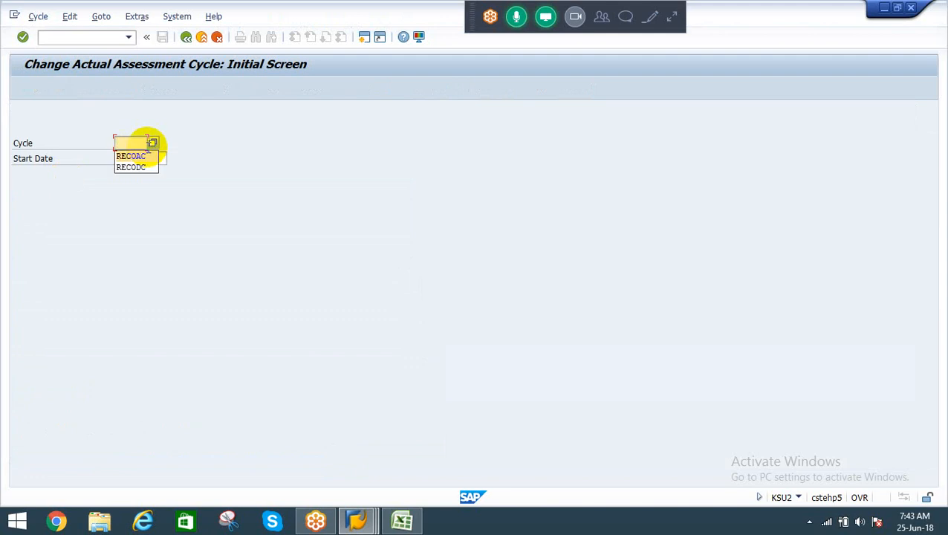
key("Return")
key("Tab")
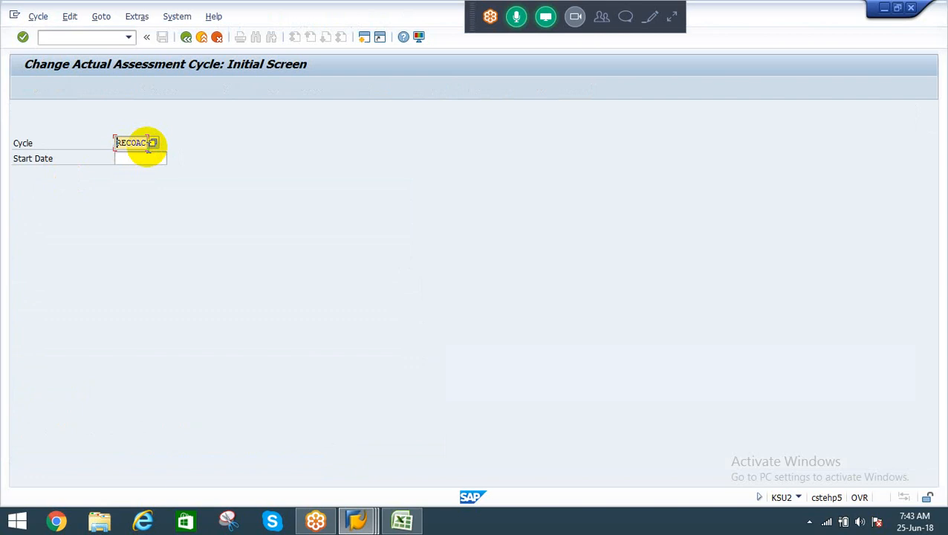
key("shift+Tab")
key("Return")
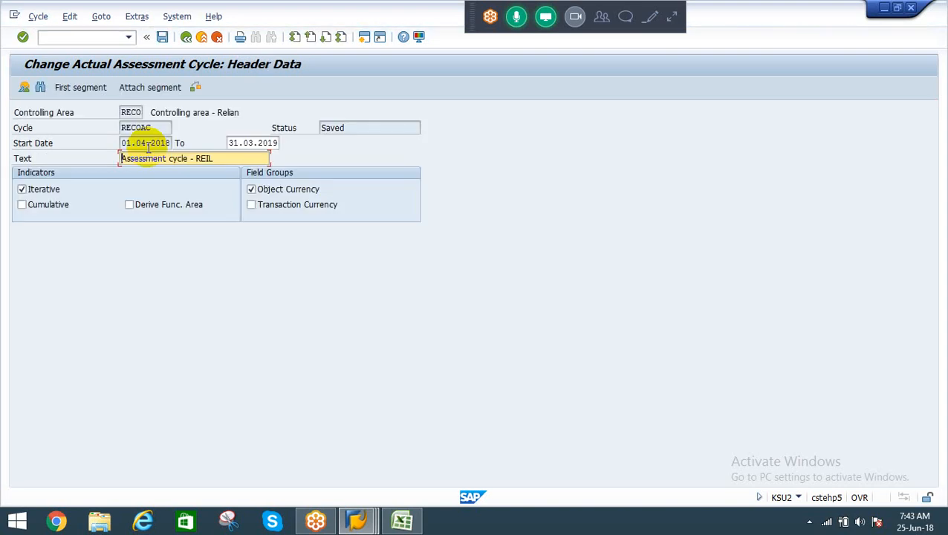
left_click(77, 89)
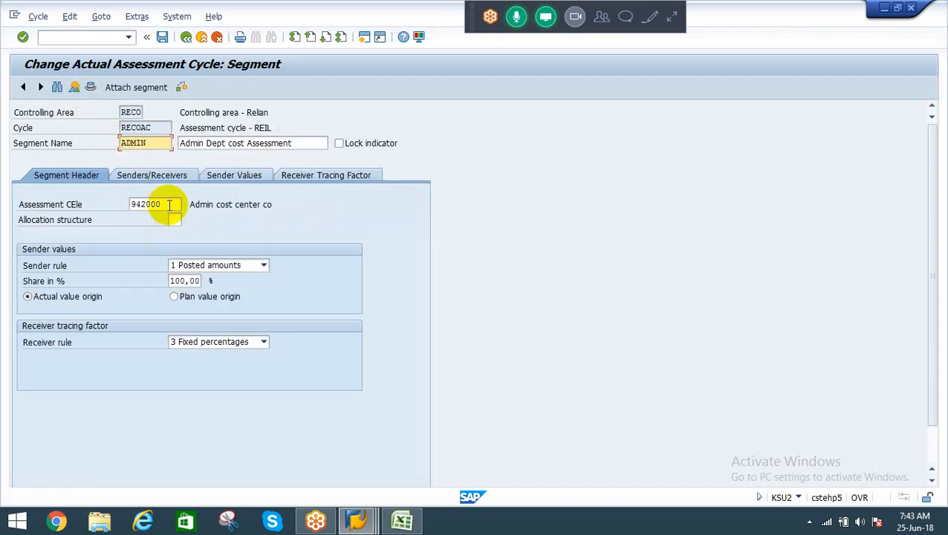
Step: Clear the assessment cost element from the ADMIN segment header
left_click(169, 205)
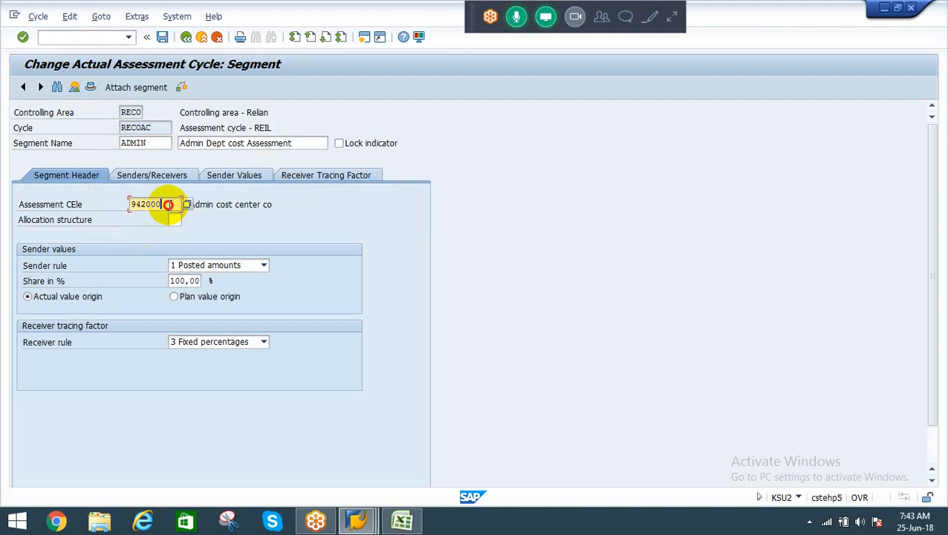
left_click_drag(169, 205, 119, 197)
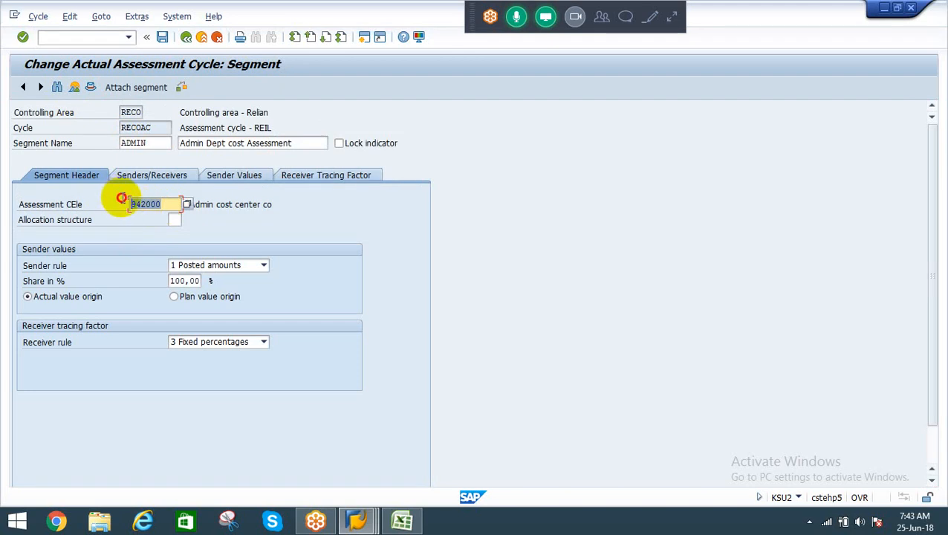
key("Delete")
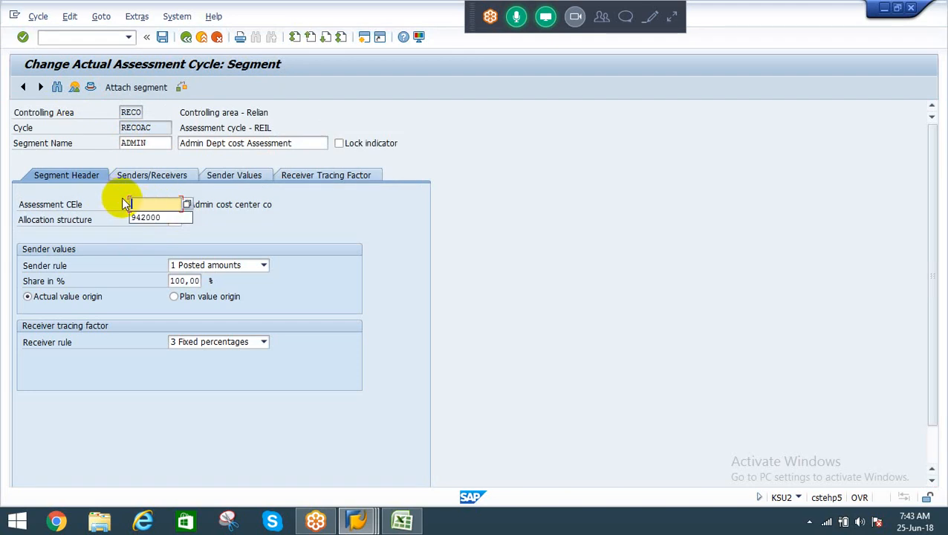
left_click(469, 211)
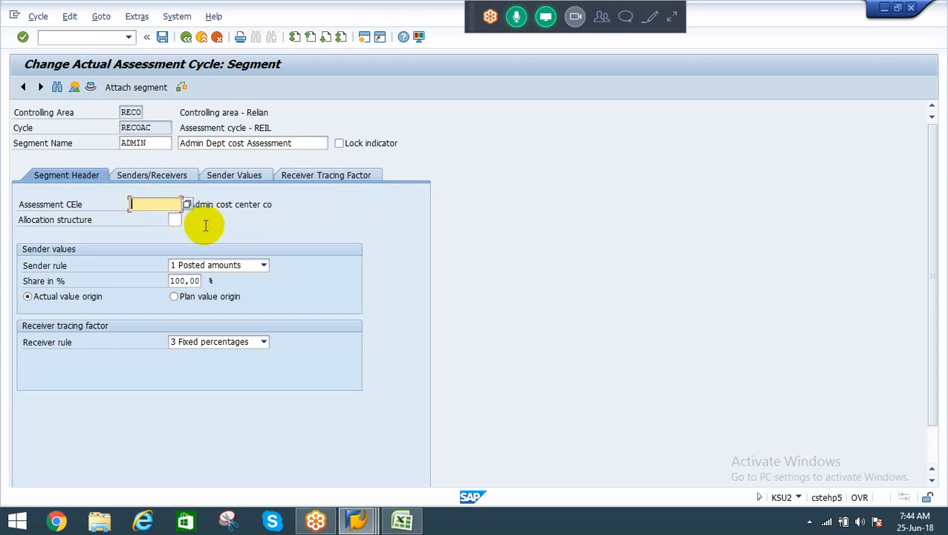
Step: Assign allocation structure RA to the ADMIN segment
left_click(173, 221)
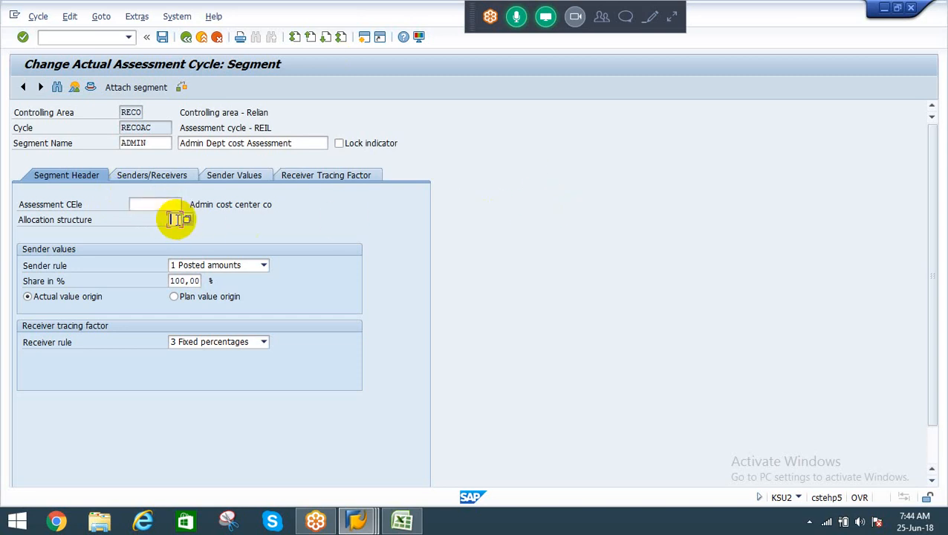
left_click(140, 202)
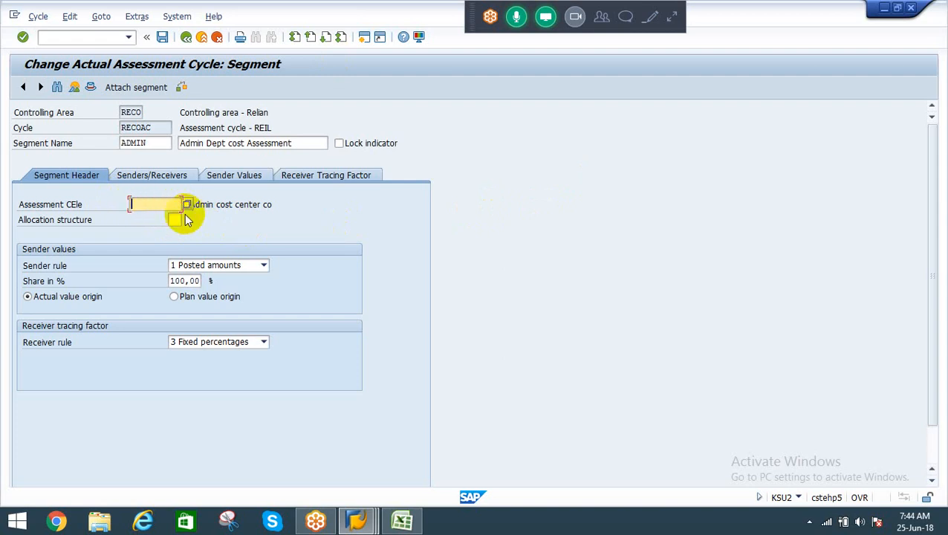
left_click(172, 219)
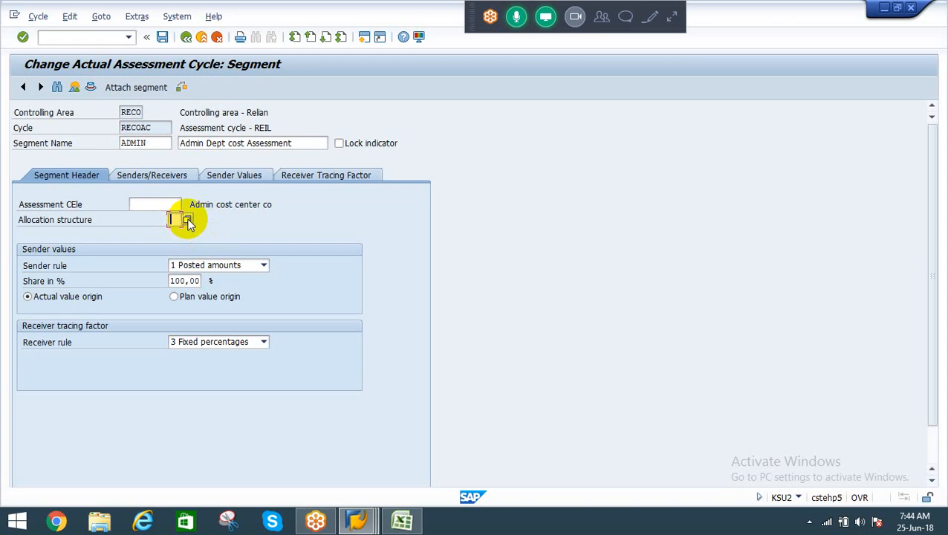
left_click(188, 221)
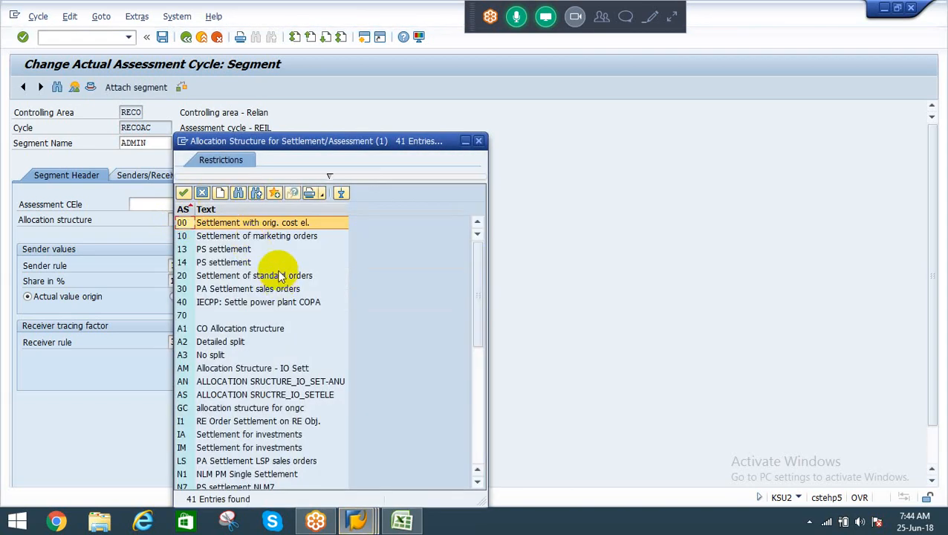
key("Escape")
type("RA")
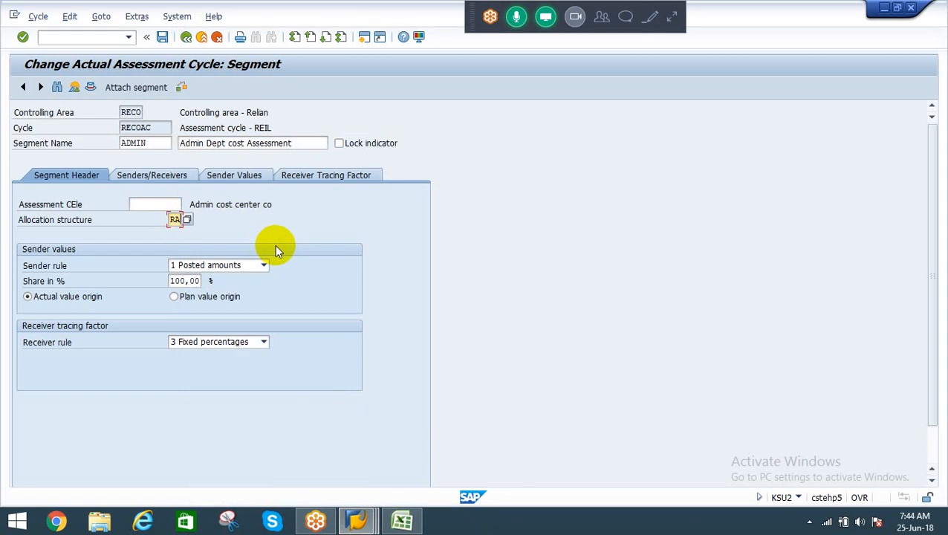
Step: Set the segment's receiver rule to Variable portions and its variable portion type to Actual Statistical Key Figures, with No scaling
left_click(200, 345)
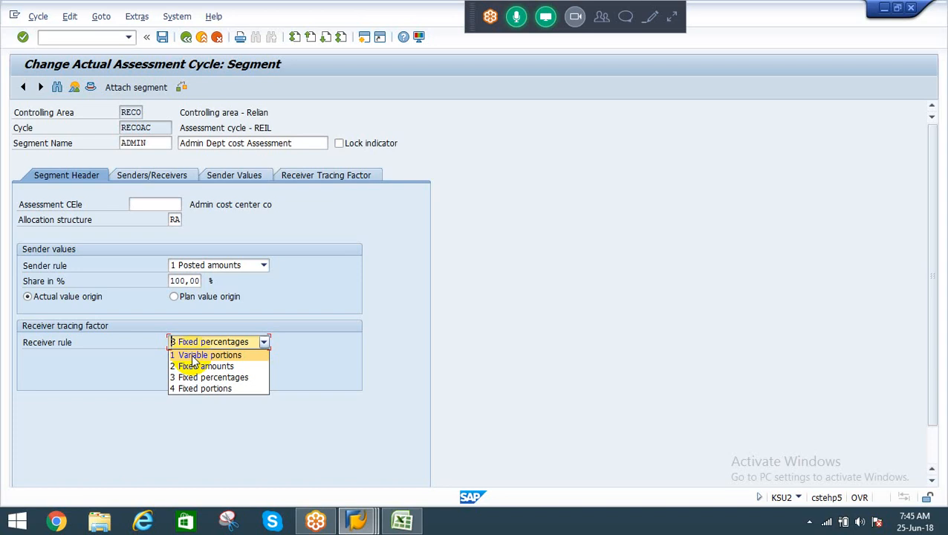
left_click(193, 356)
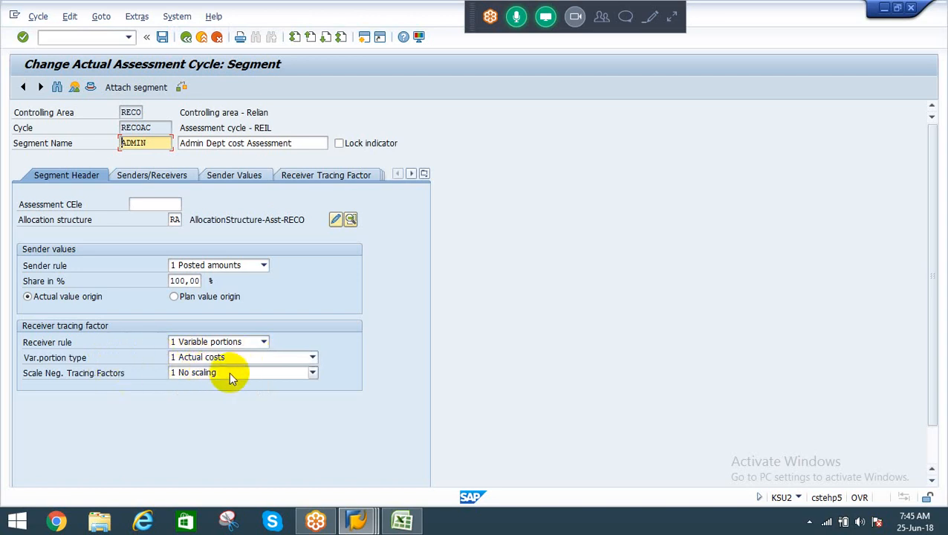
left_click(226, 375)
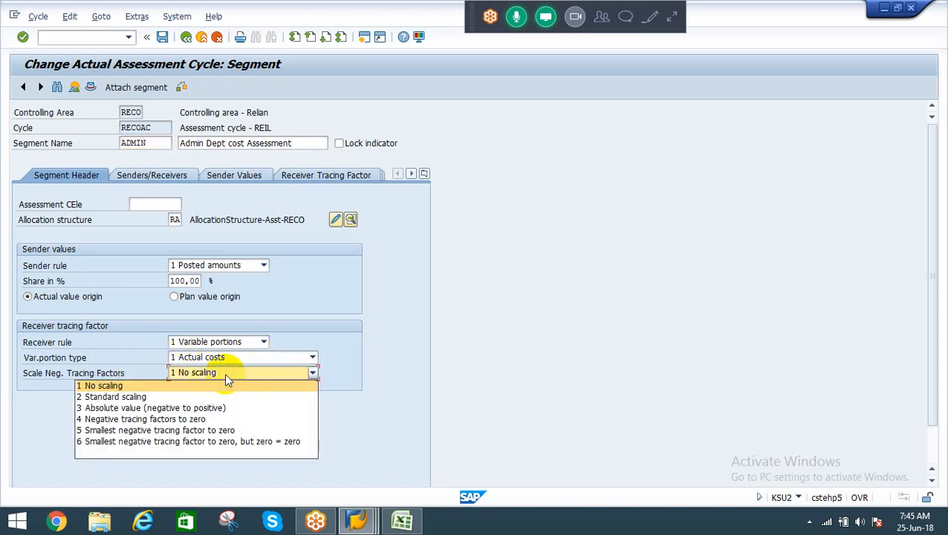
left_click(226, 376)
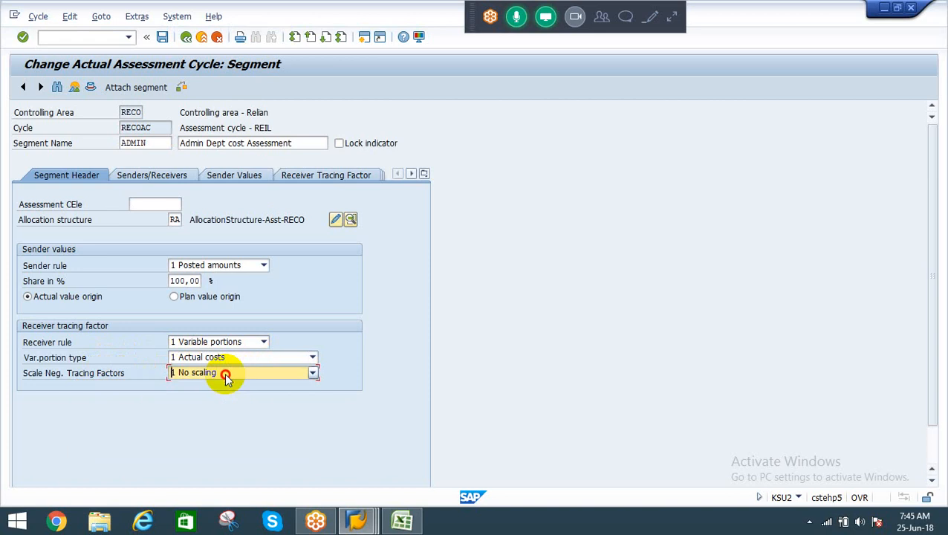
left_click(203, 359)
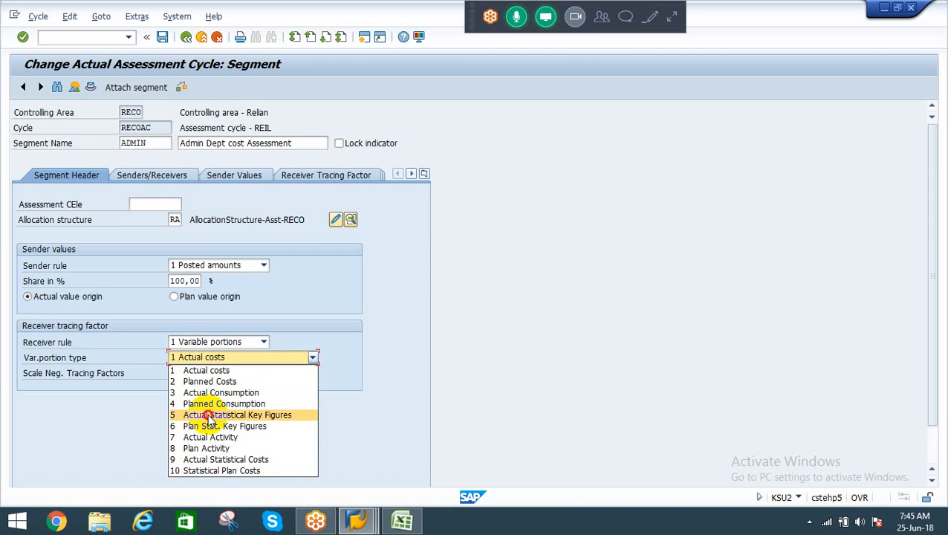
left_click(209, 415)
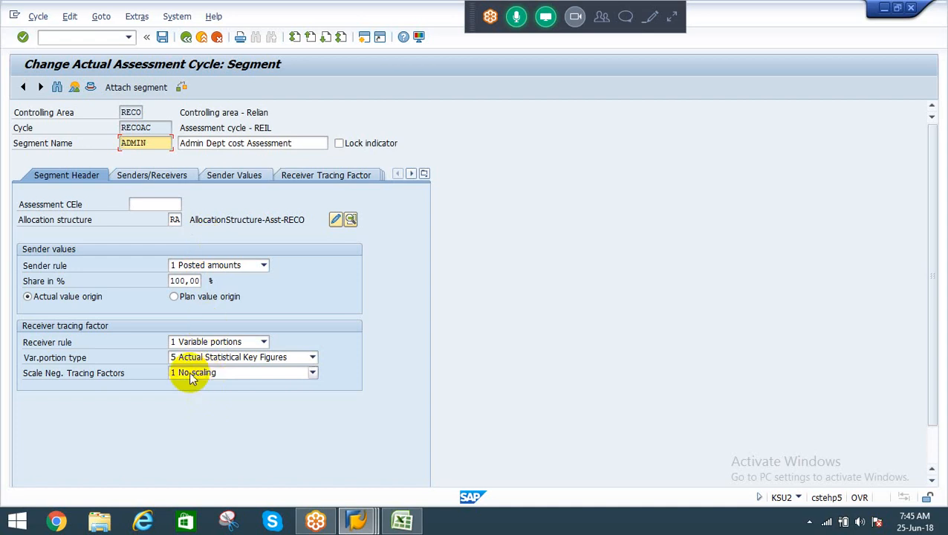
Step: Find the statistical key figures of controlling area RECO, choose EMP as the receiver tracing factor, and display the receiver weighting factors
left_click(156, 179)
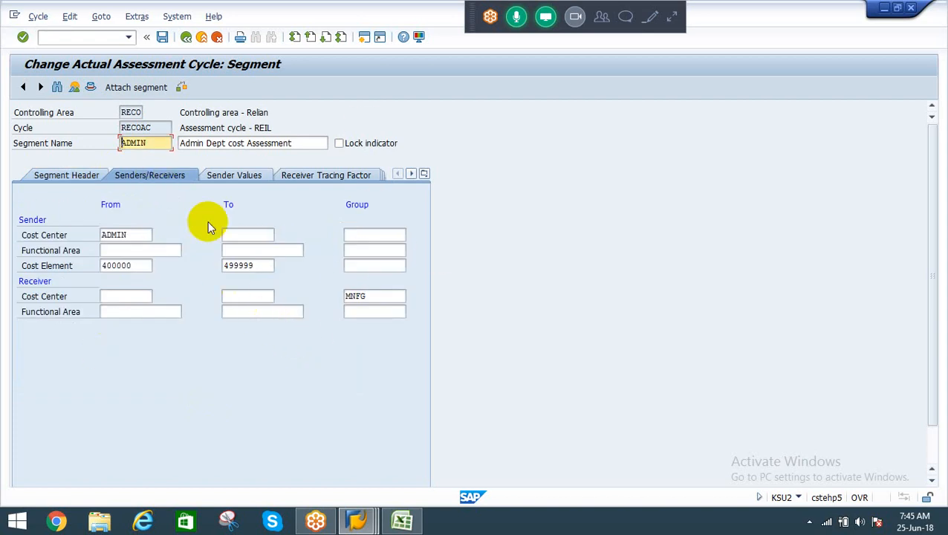
left_click(330, 179)
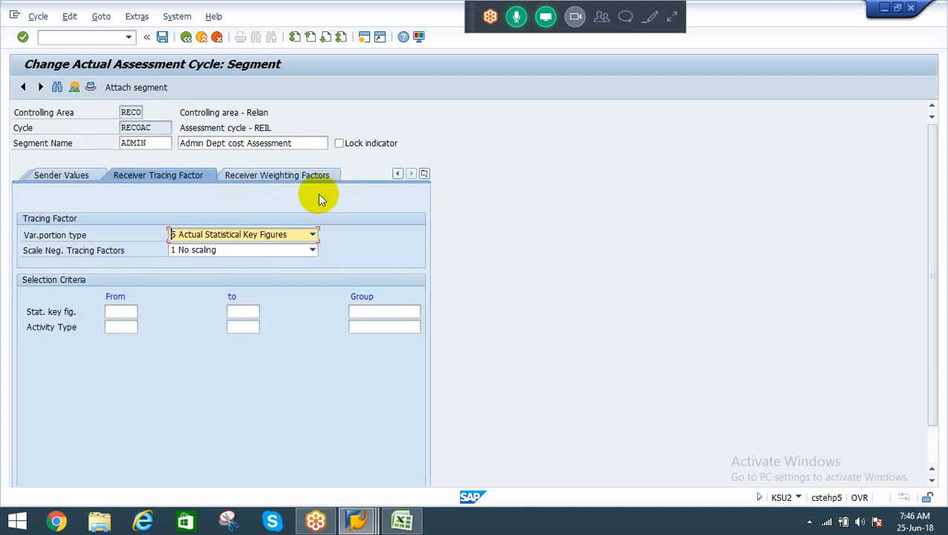
left_click(116, 312)
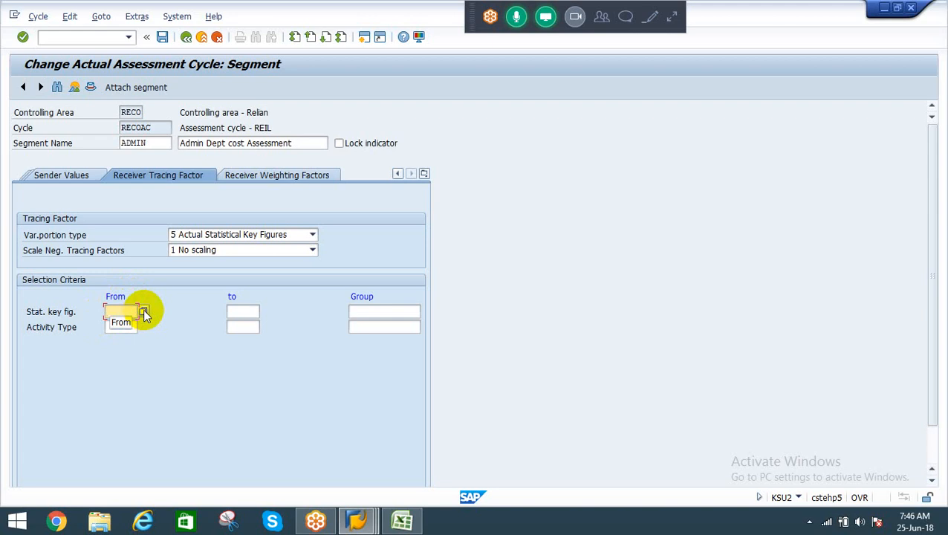
left_click(143, 312)
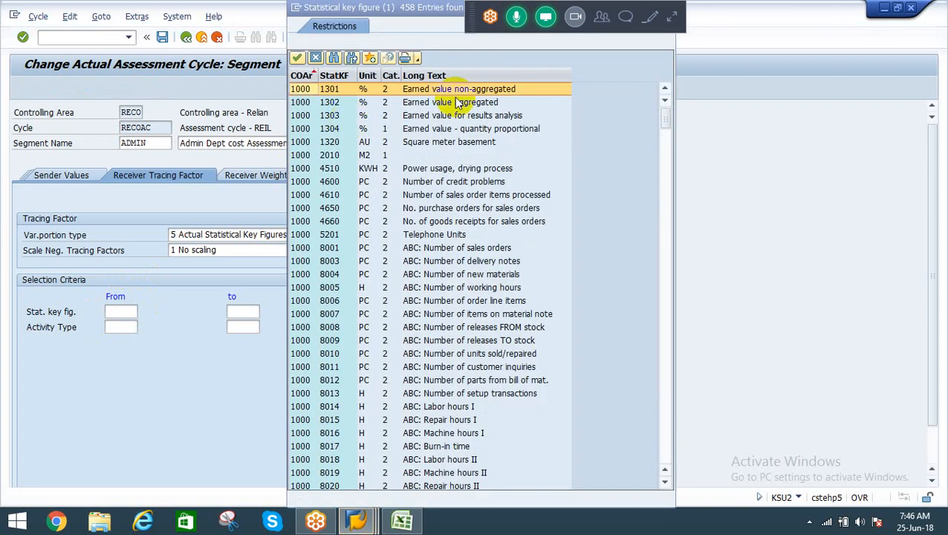
left_click(462, 48)
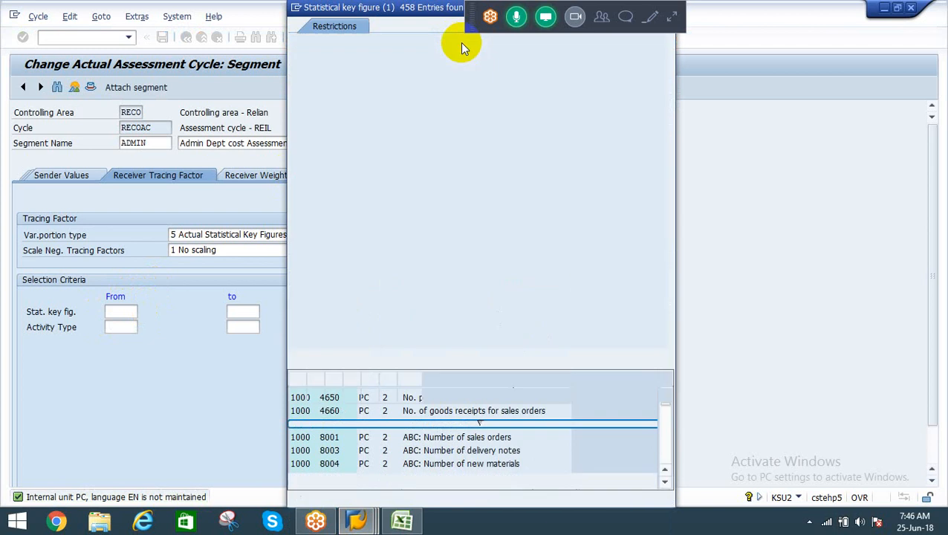
type("rec")
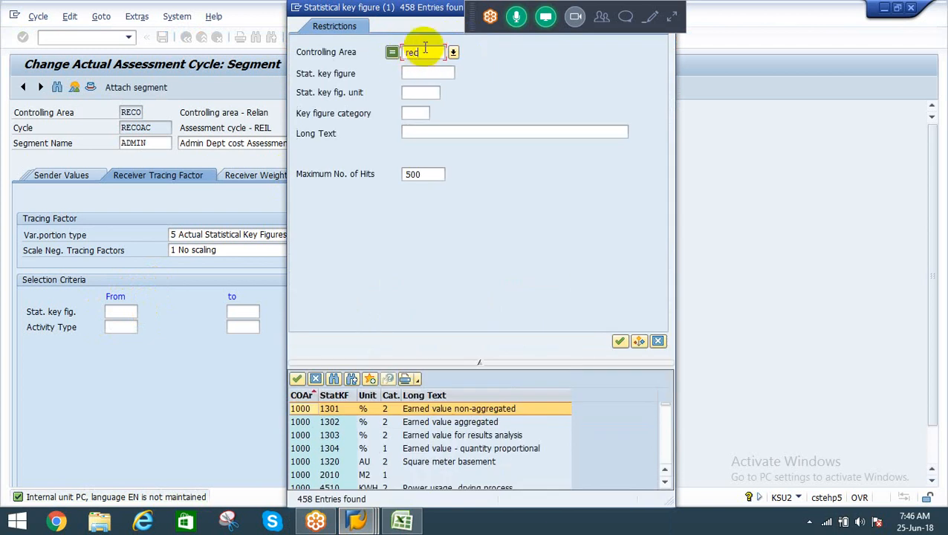
key("Return")
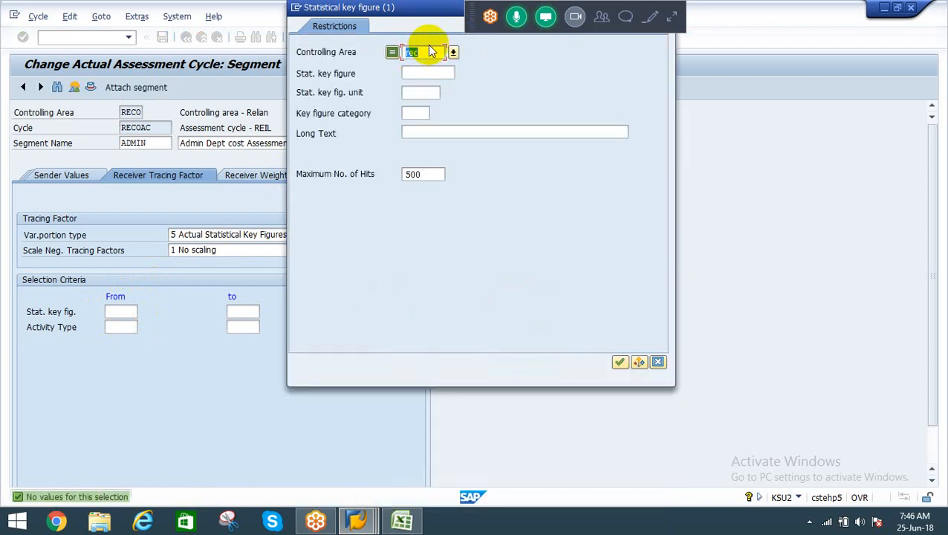
type("reco")
key("Return")
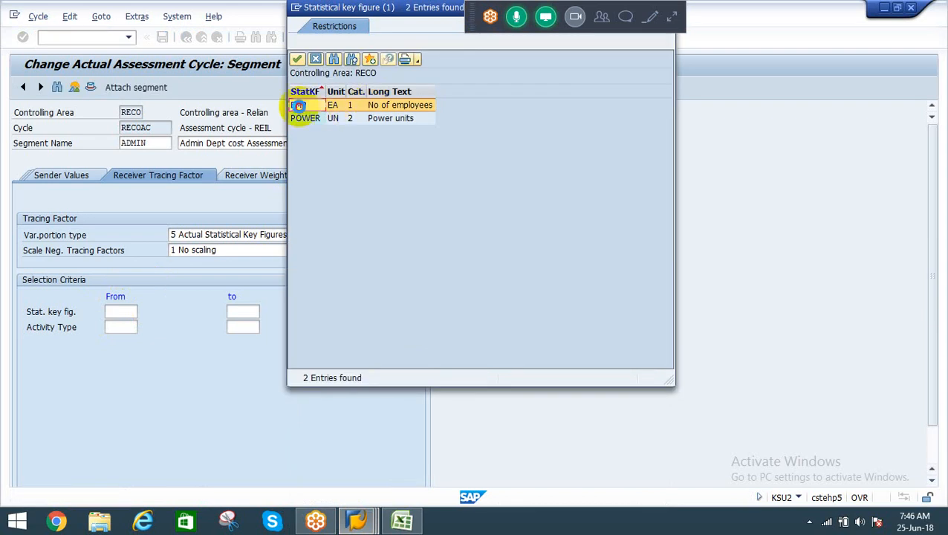
double_click(301, 106)
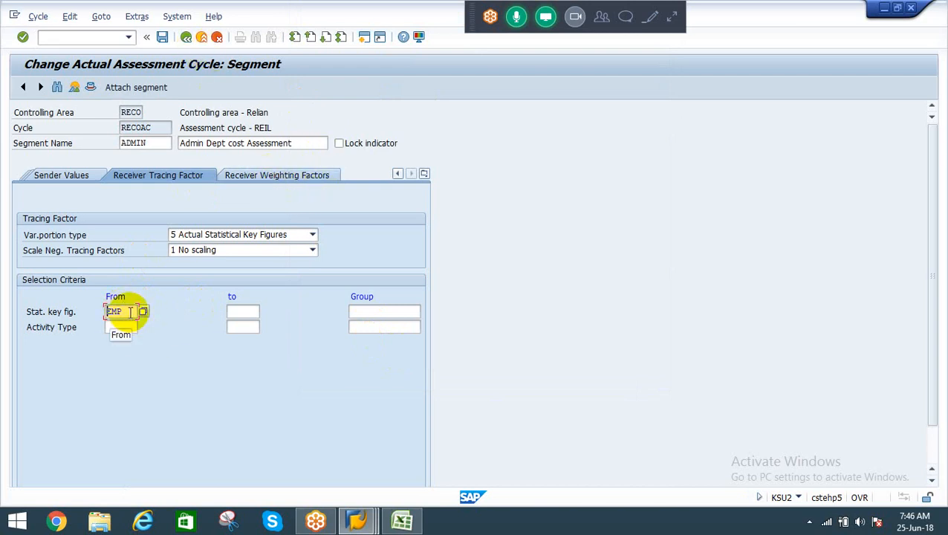
left_click(278, 176)
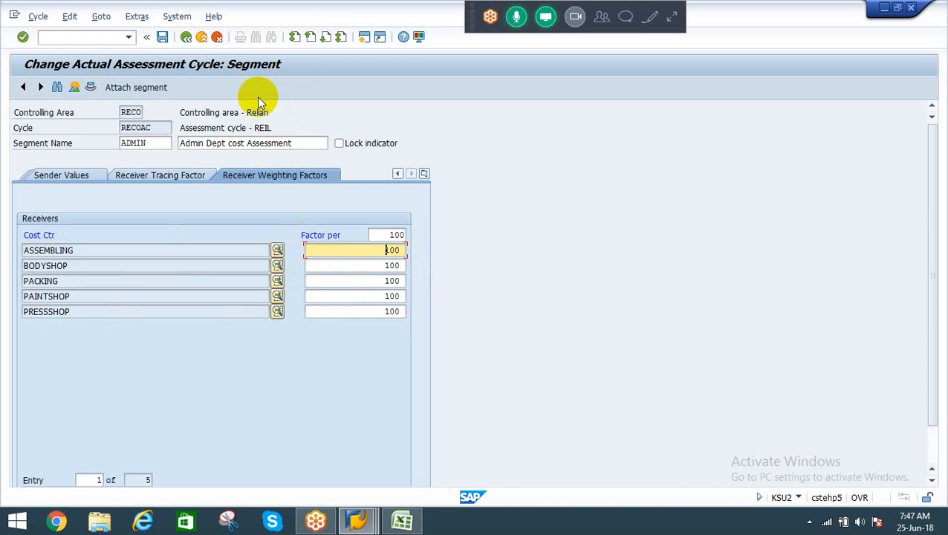
Step: Save the assessment cycle under customizing request CSTK900761 and display the ADMIN segment header
left_click(163, 37)
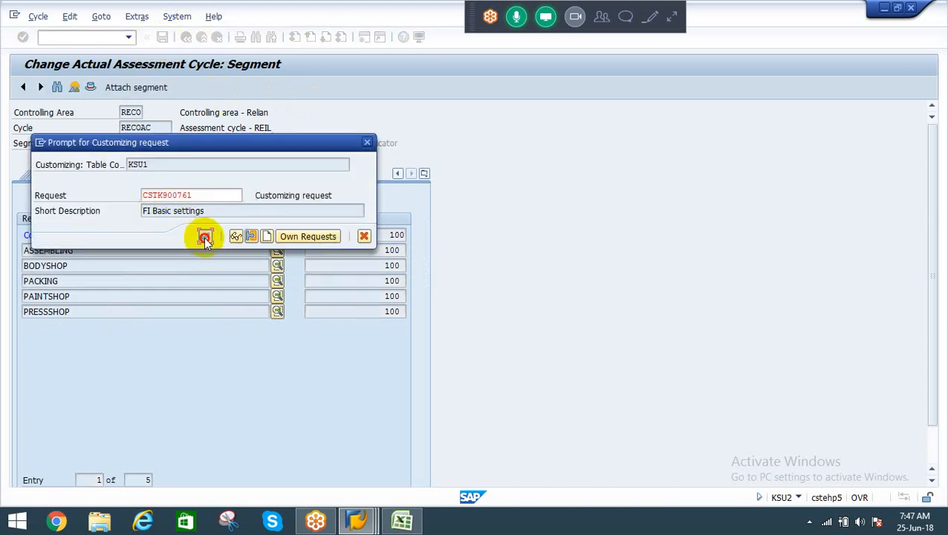
left_click(203, 237)
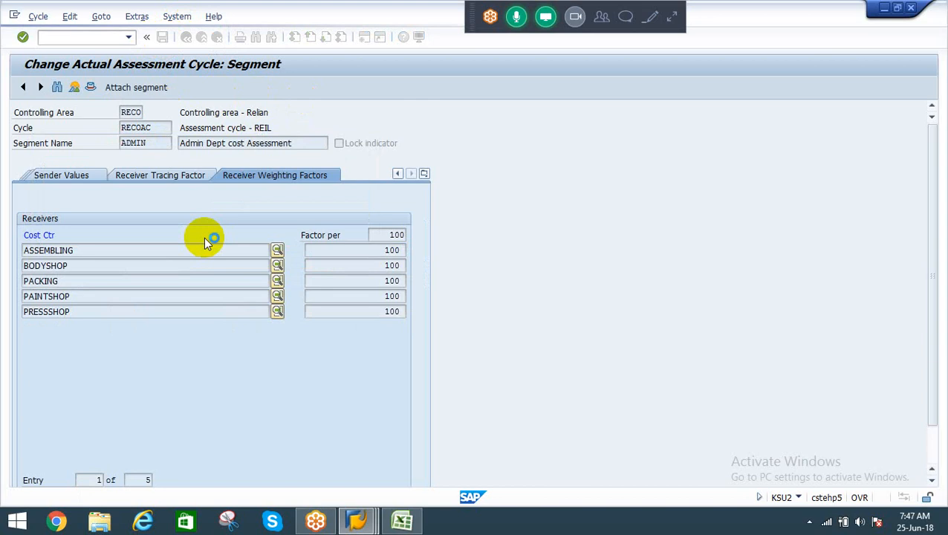
left_click(60, 174)
left_click(49, 175)
left_click(48, 175)
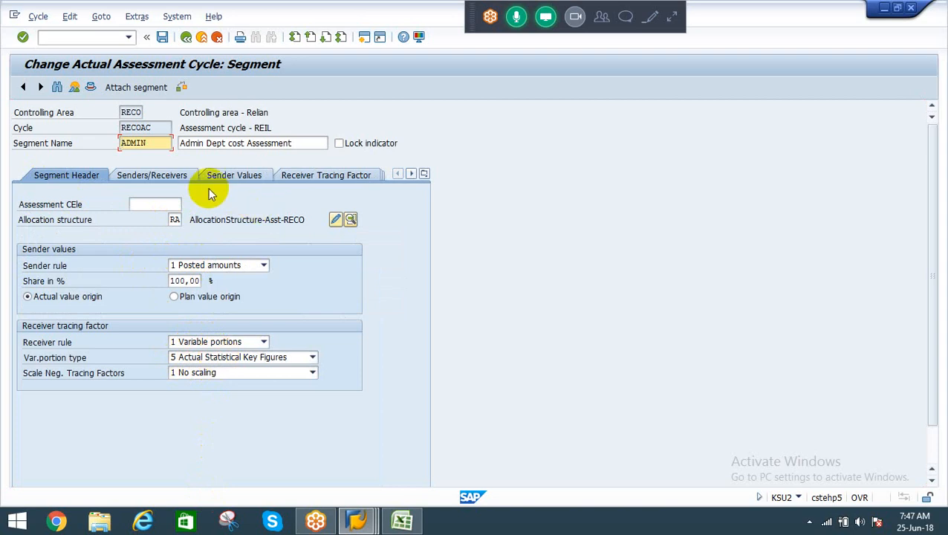
Step: Review the ADMIN segment's senders and receivers, sender values and receiver tracing factor, and exit to the IMG structure
left_click(162, 176)
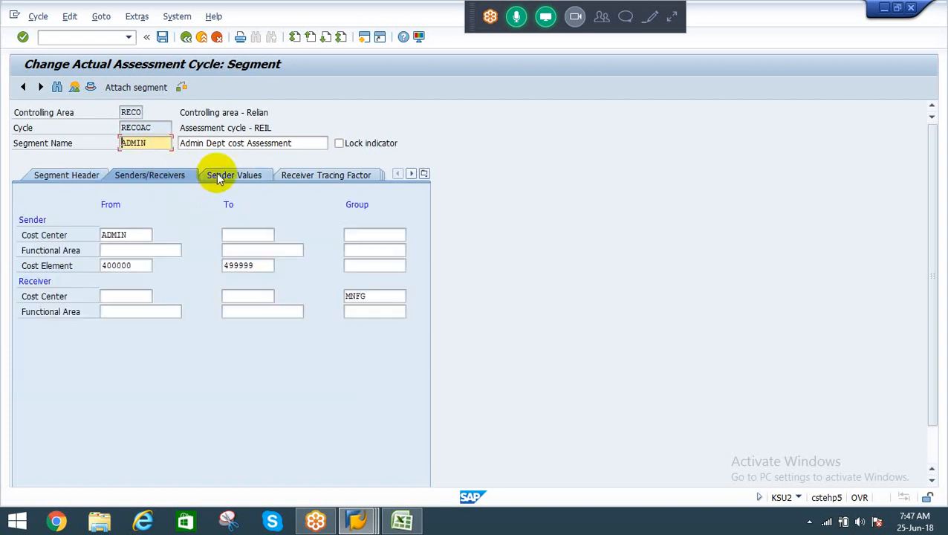
left_click(217, 177)
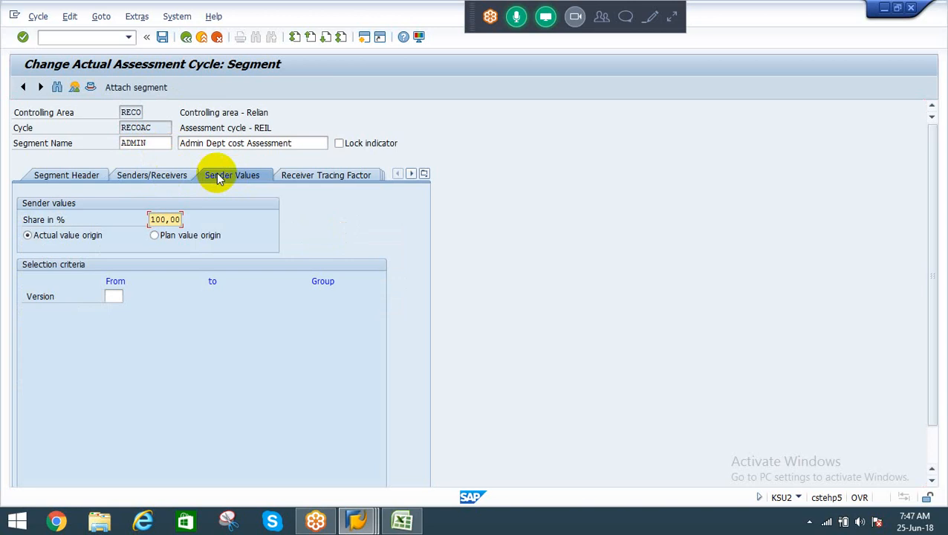
left_click(321, 176)
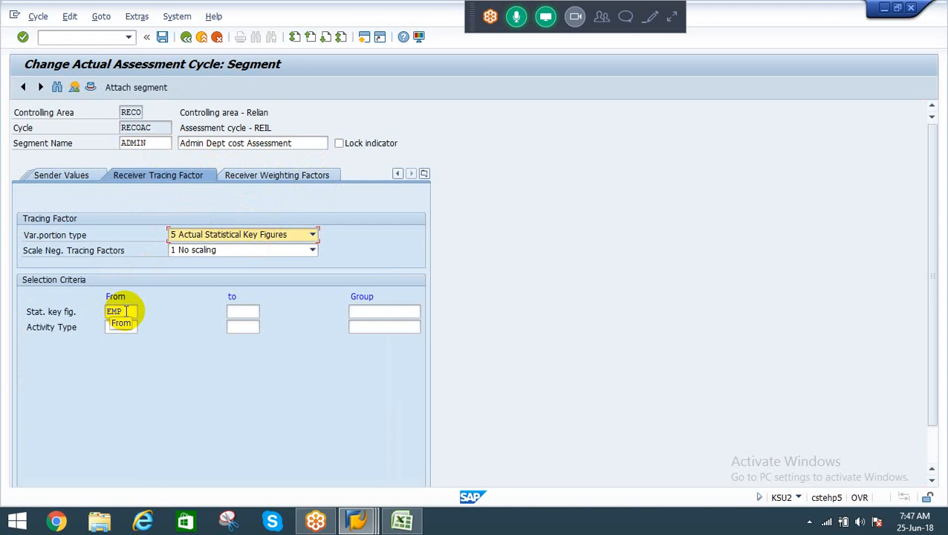
left_click_drag(126, 311, 73, 297)
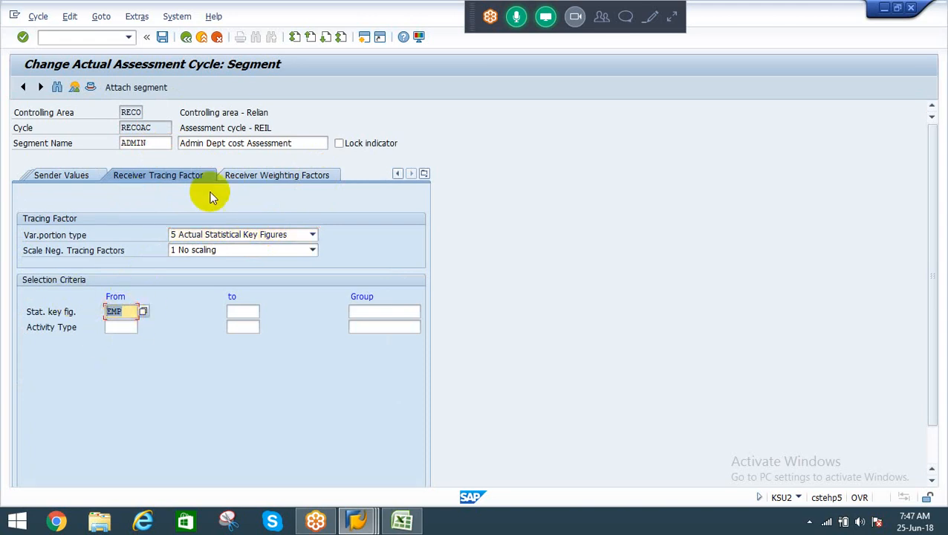
left_click(202, 37)
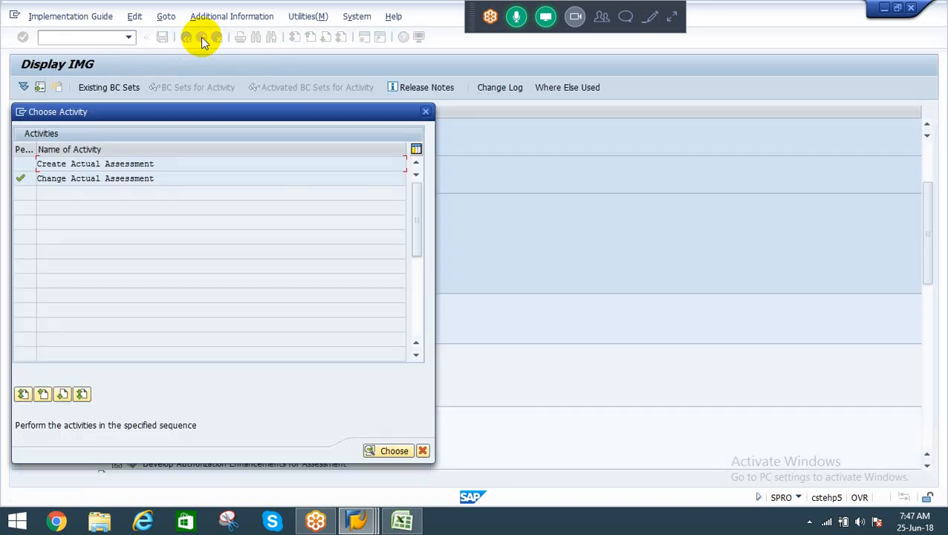
left_click(425, 112)
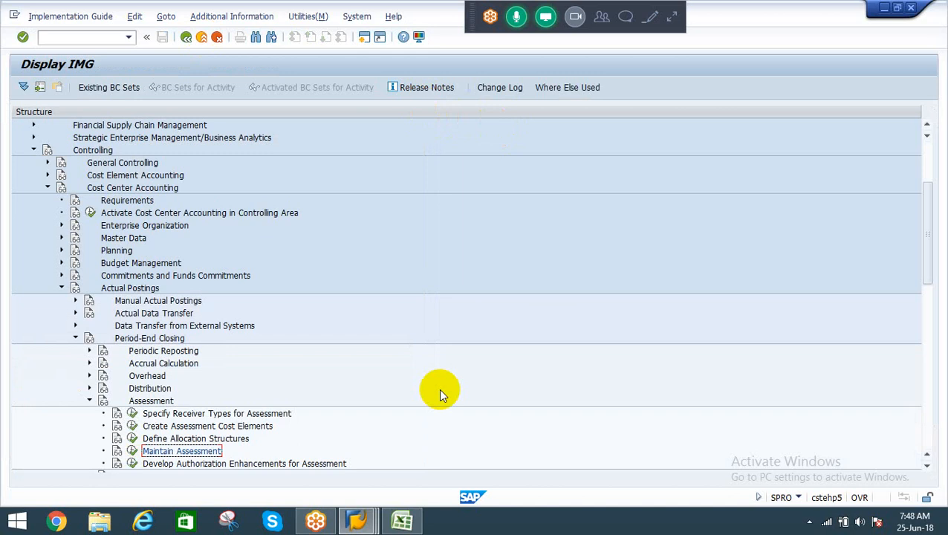
Step: Open the statistical key figure entry transaction KB31N in a new session
left_click(365, 37)
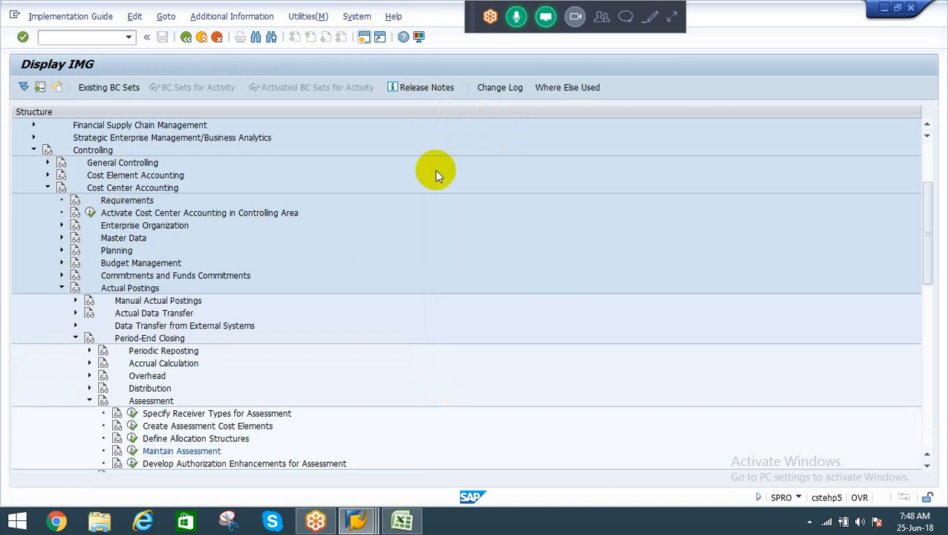
type("kb3")
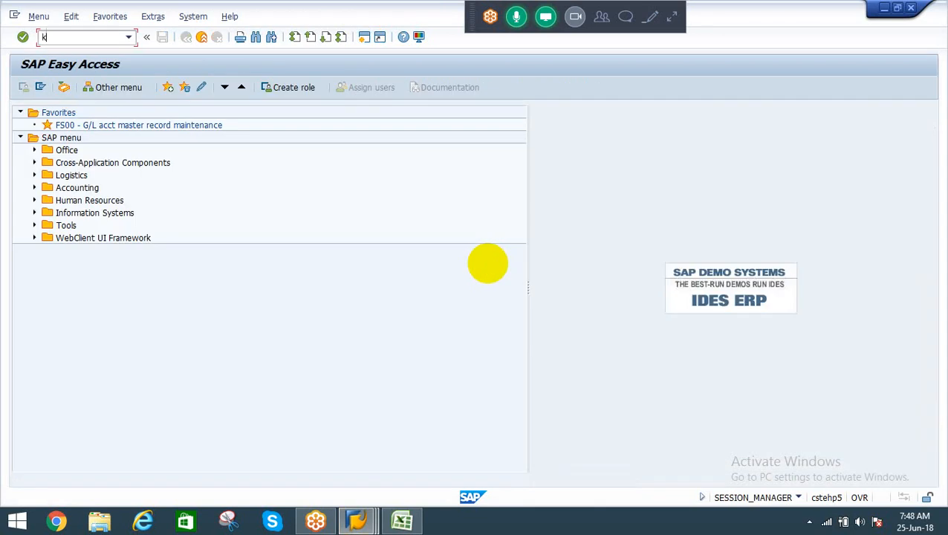
type("1n")
key("Return")
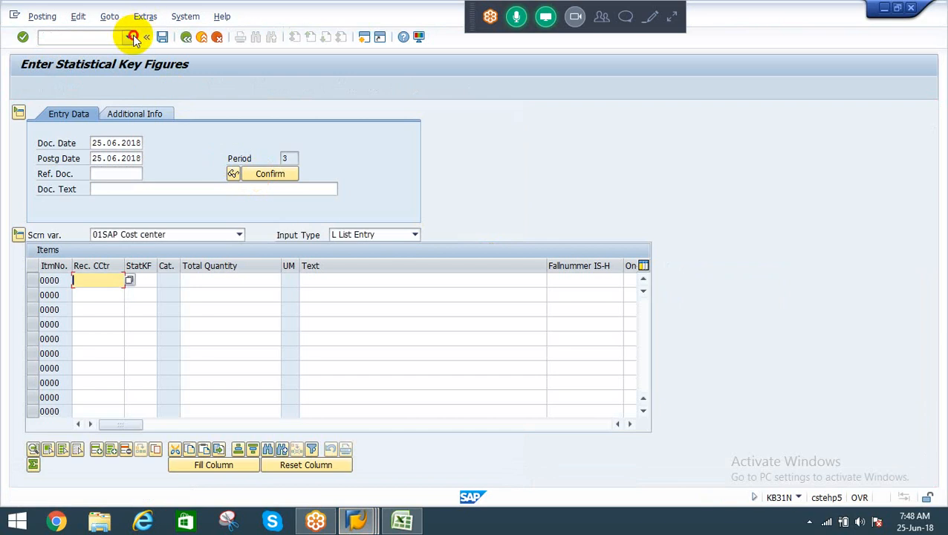
left_click(131, 37)
left_click(70, 49)
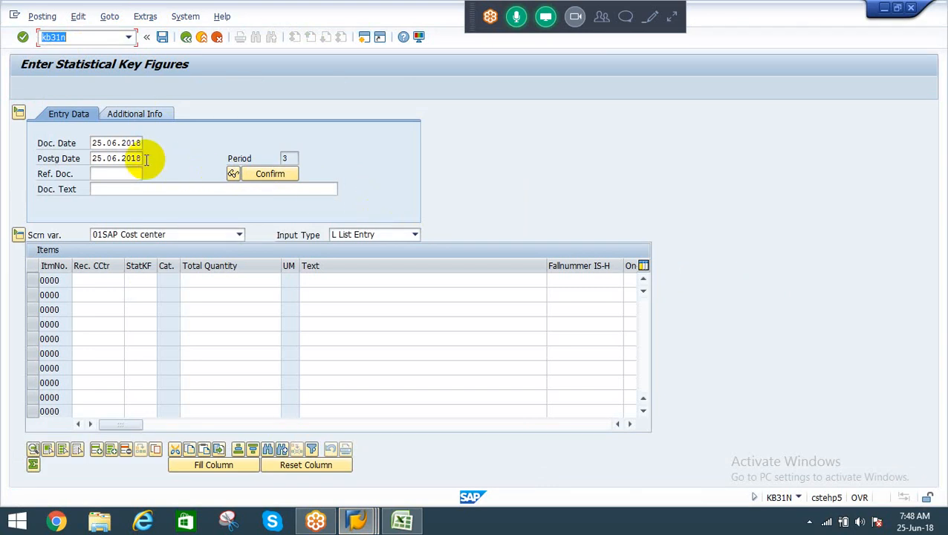
Step: Check the screen variants available for the entry, keeping 01SAP Cost center
left_click(91, 281)
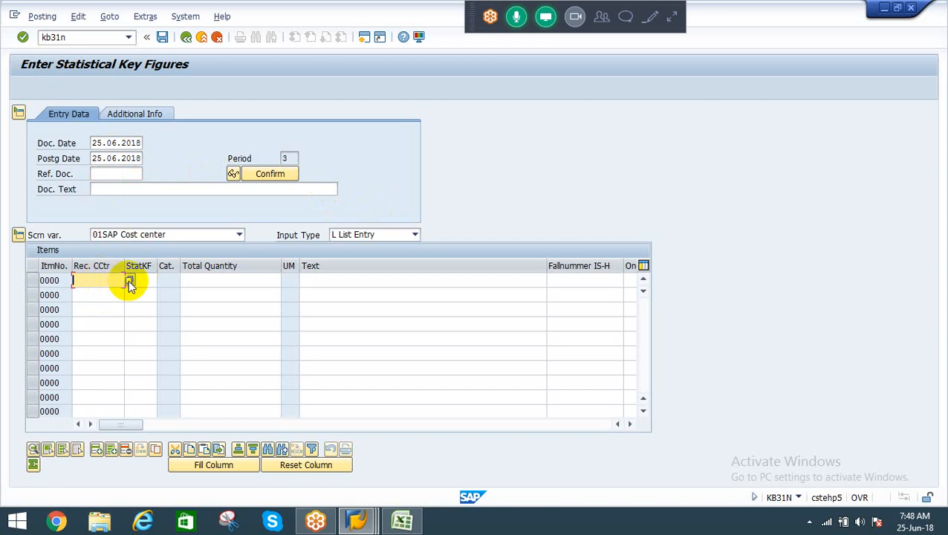
left_click(165, 235)
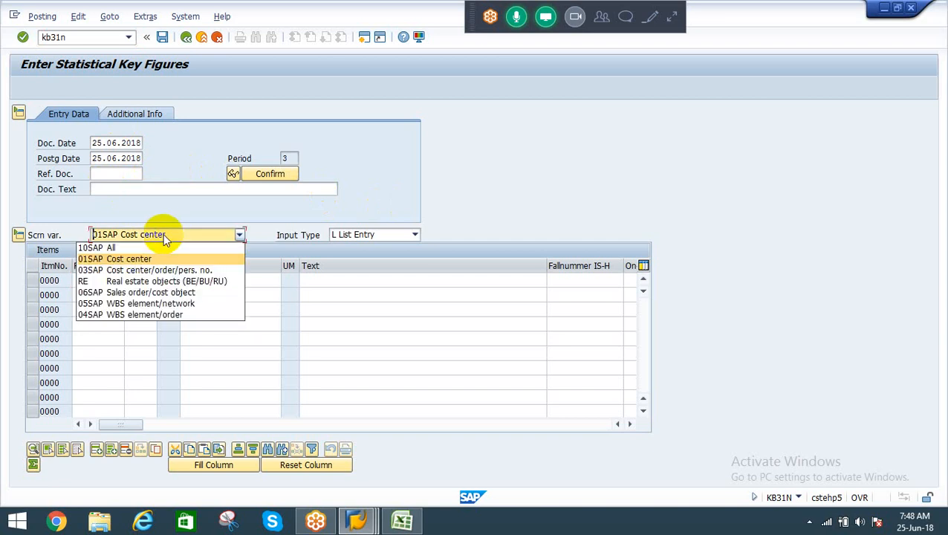
left_click(164, 234)
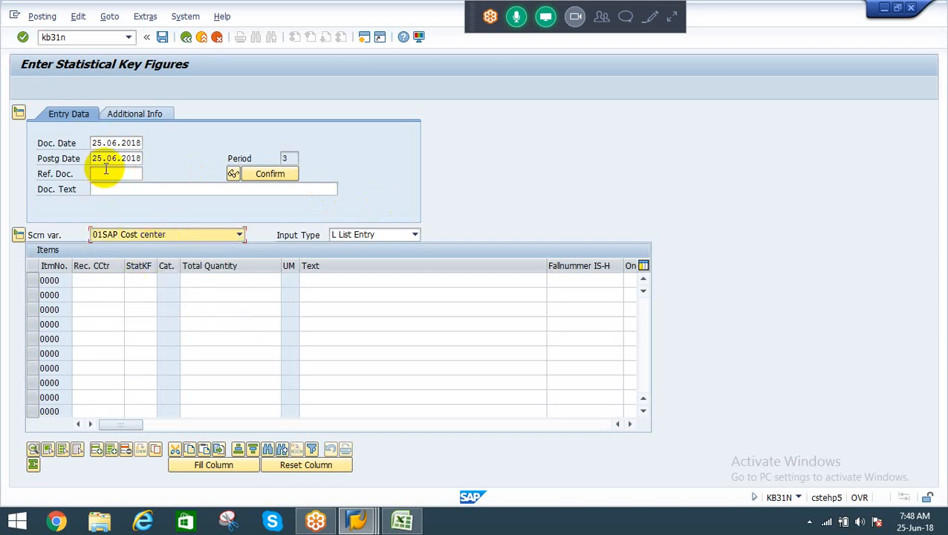
Step: Set the document date of the statistical key figure entry to 01.04.2018
left_click(117, 142)
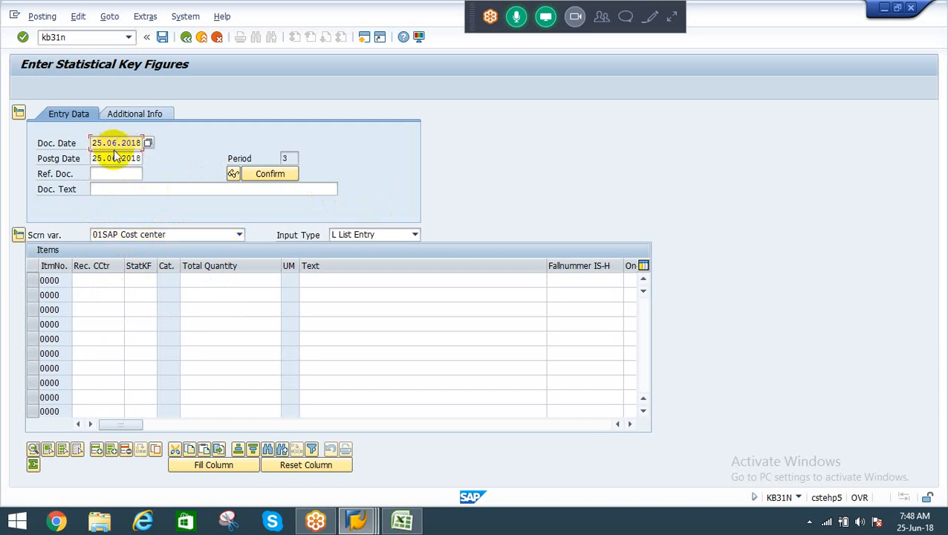
left_click(115, 159)
left_click(93, 143)
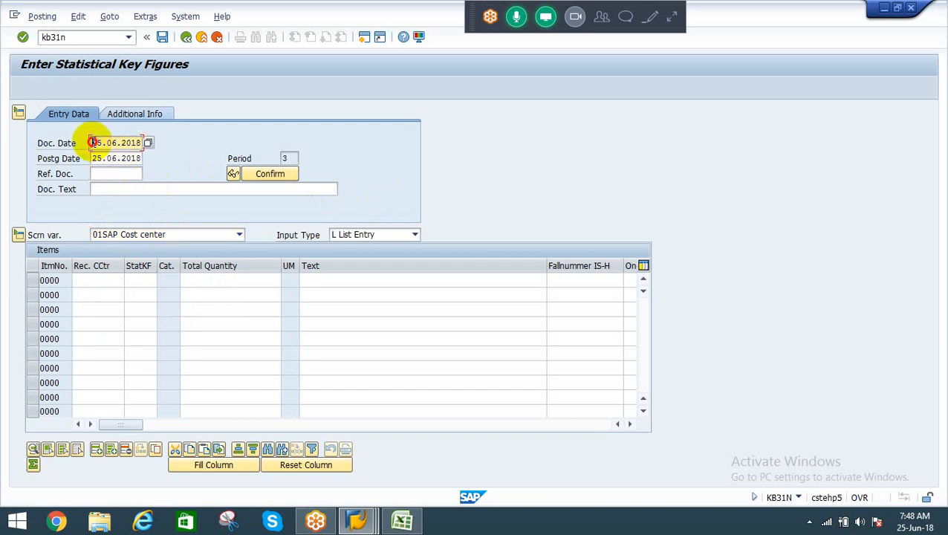
left_click_drag(93, 143, 229, 198)
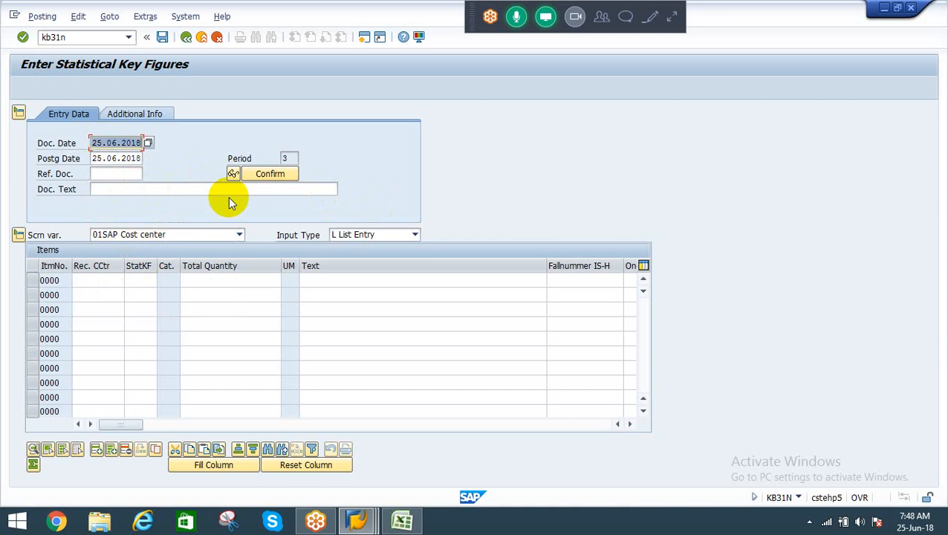
type("01.0")
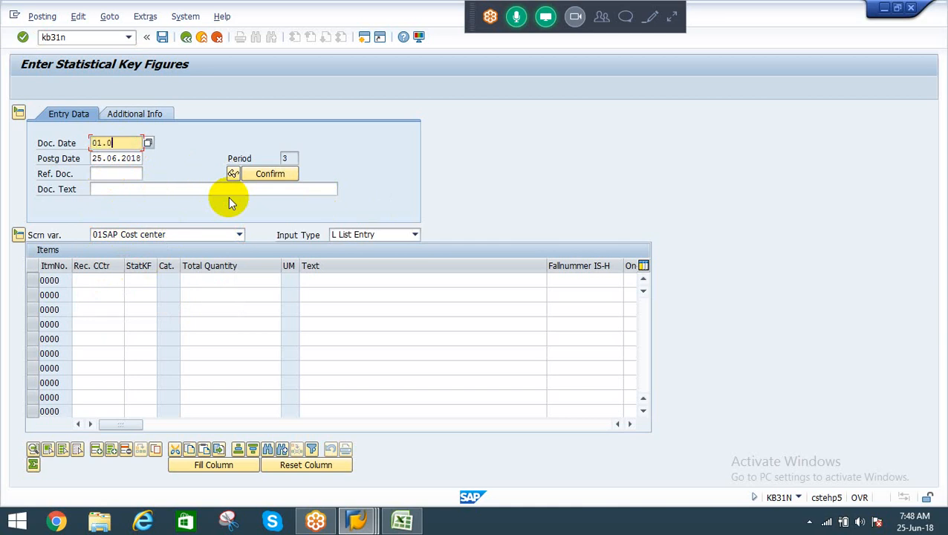
type("4.2018")
Step: Copy the document date 01.04.2018 into the posting date
key("ctrl+a")
key("ctrl+c")
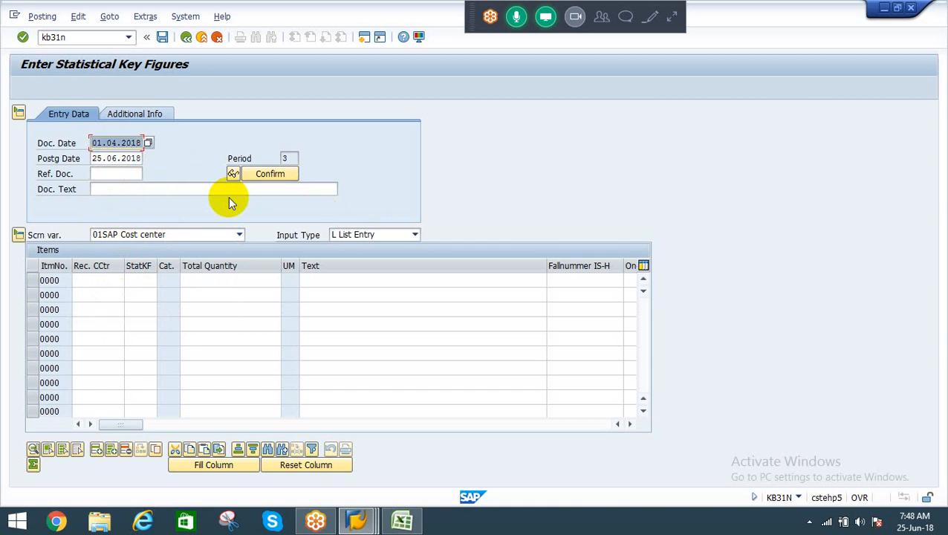
key("Down")
key("Down")
key("Down")
key("Up")
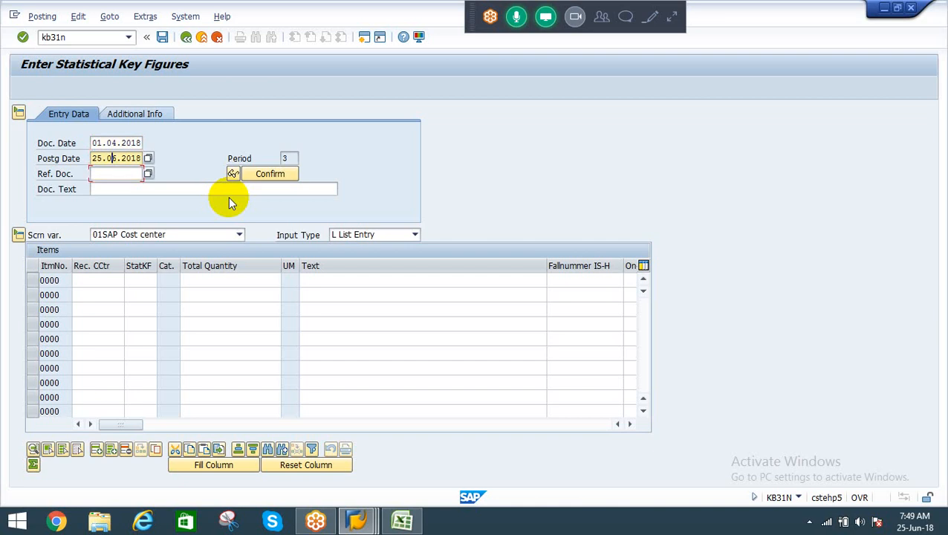
key("Home")
key("ctrl+v")
Step: Search the cost centers of controlling area RECO for the first item's receiver
key("Tab")
key("Tab")
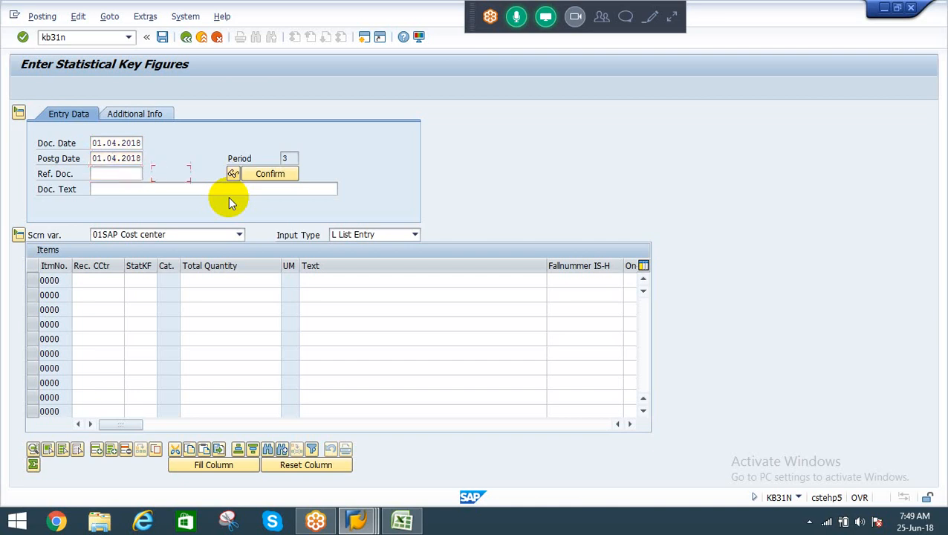
key("Tab")
key("Tab")
key("Tab")
key("Tab")
key("Tab")
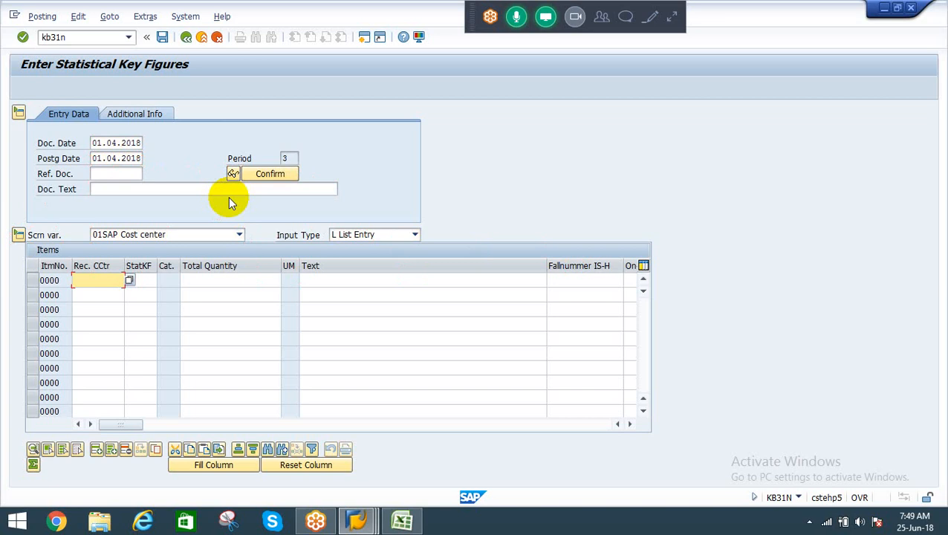
key("Return")
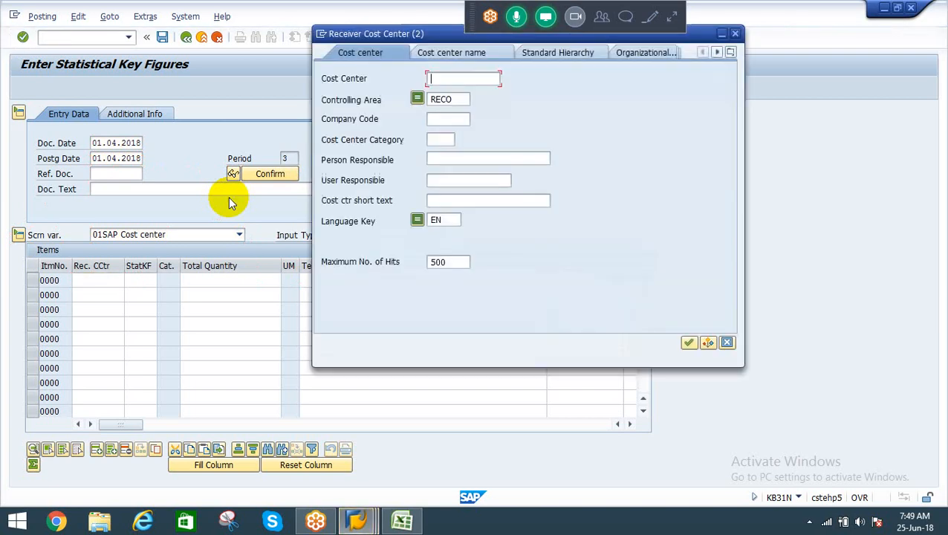
key("Return")
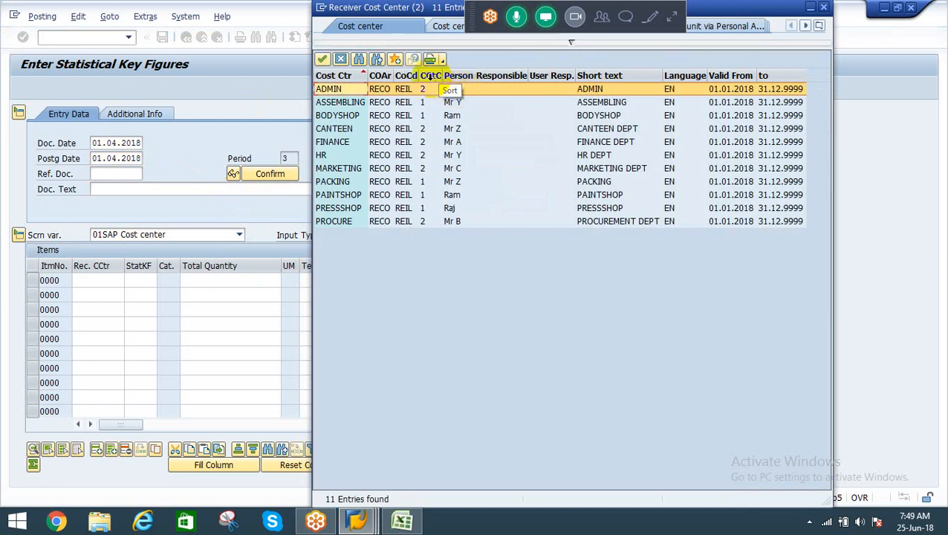
Step: Sort the cost centers by category, insert ASSEMBLING, BODYSHOP, PACKING, PAINTSHOP and PRESSSHOP as receivers, and widen the receiver column slightly
left_click(431, 75)
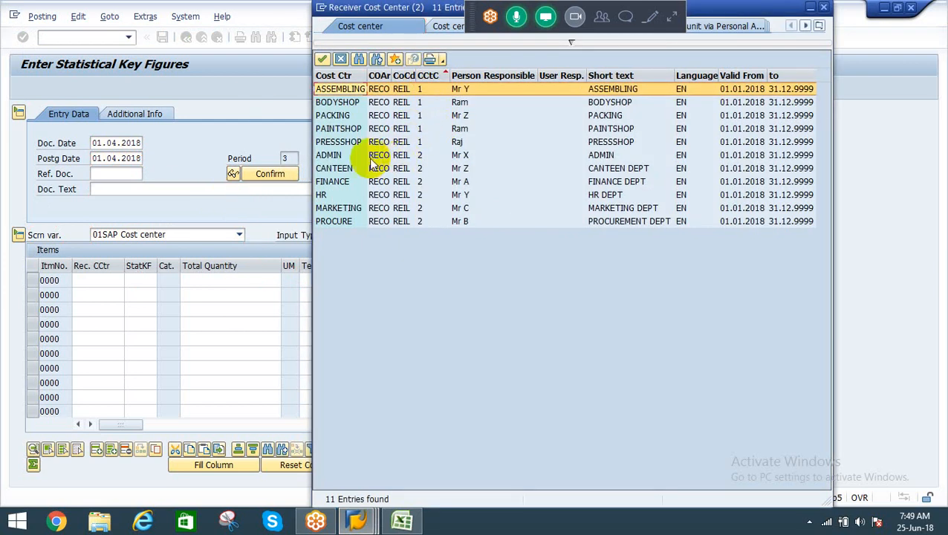
left_click(327, 155)
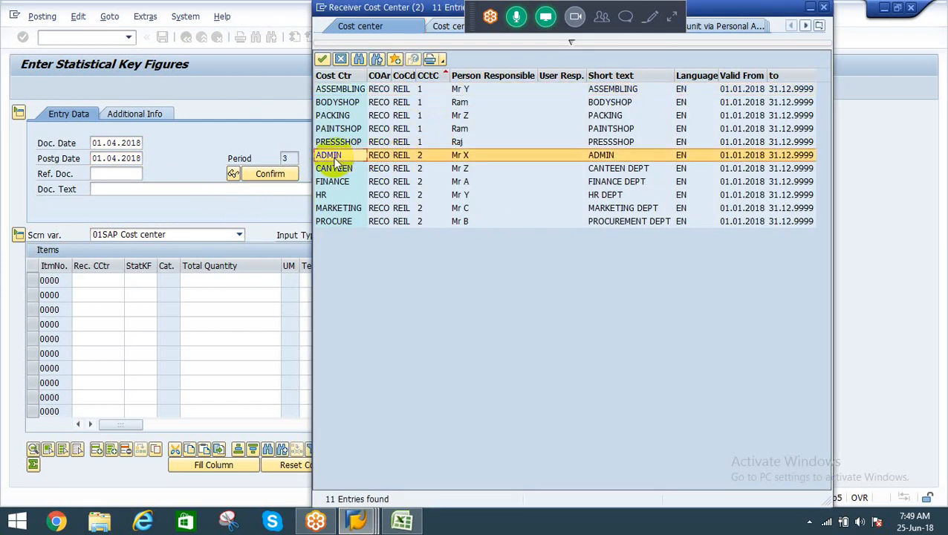
left_click(326, 89)
left_click_drag(326, 89, 331, 142)
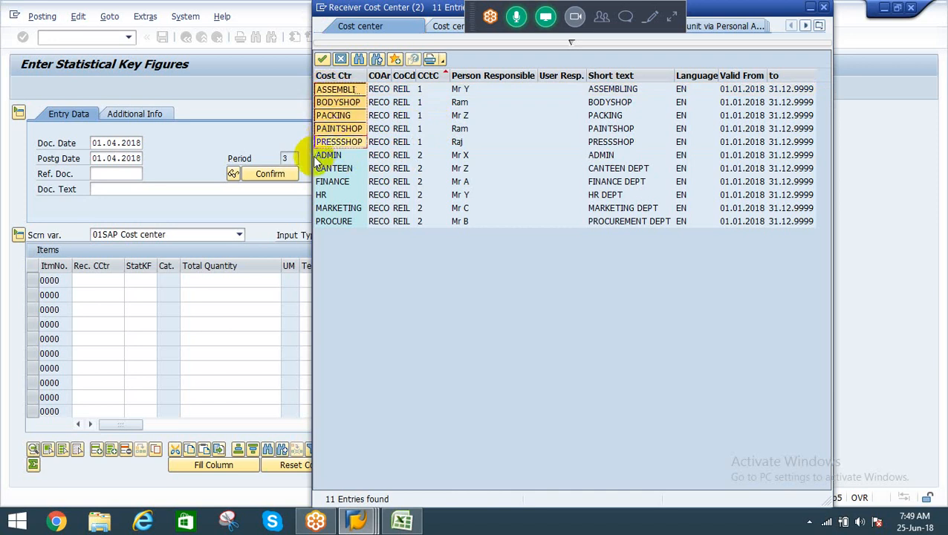
key("Return")
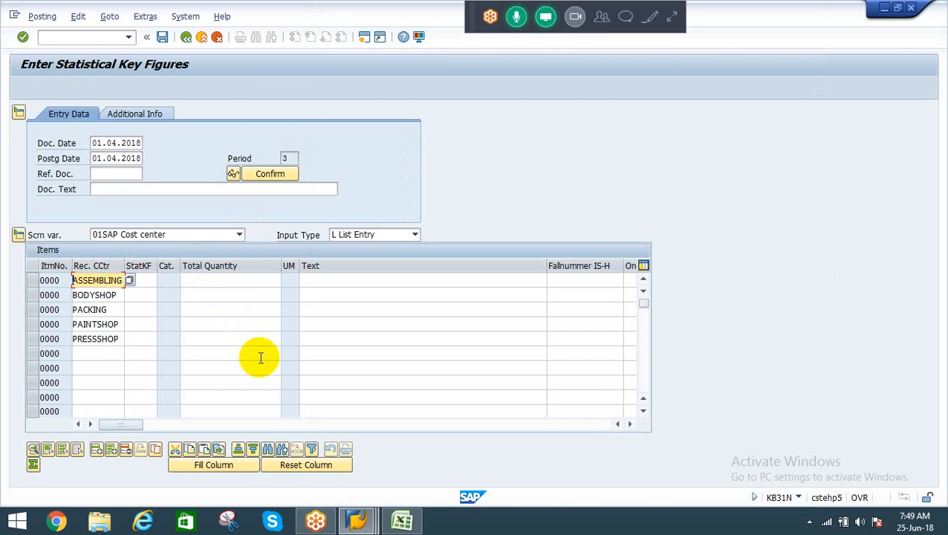
left_click_drag(124, 265, 130, 266)
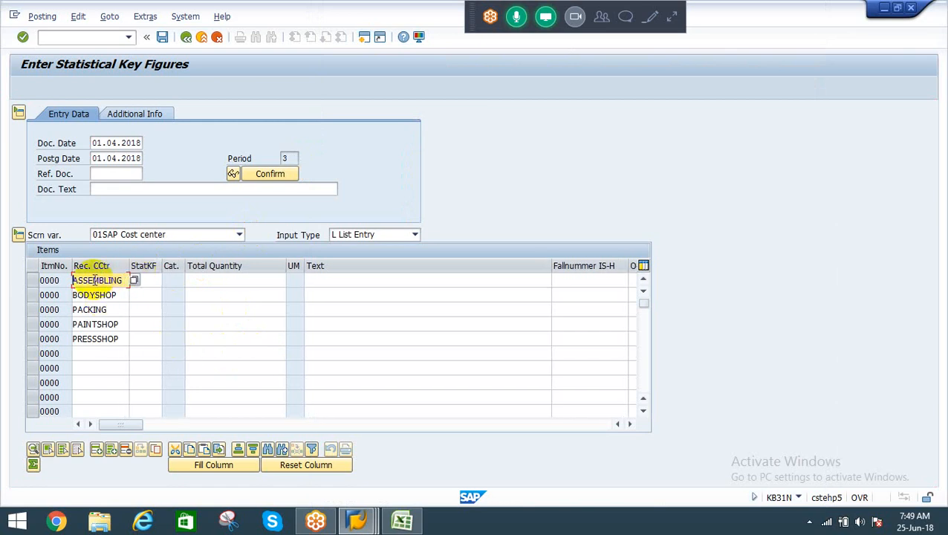
Step: Enter EMP as the statistical key figure for the ASSEMBLING receiver
left_click(93, 280)
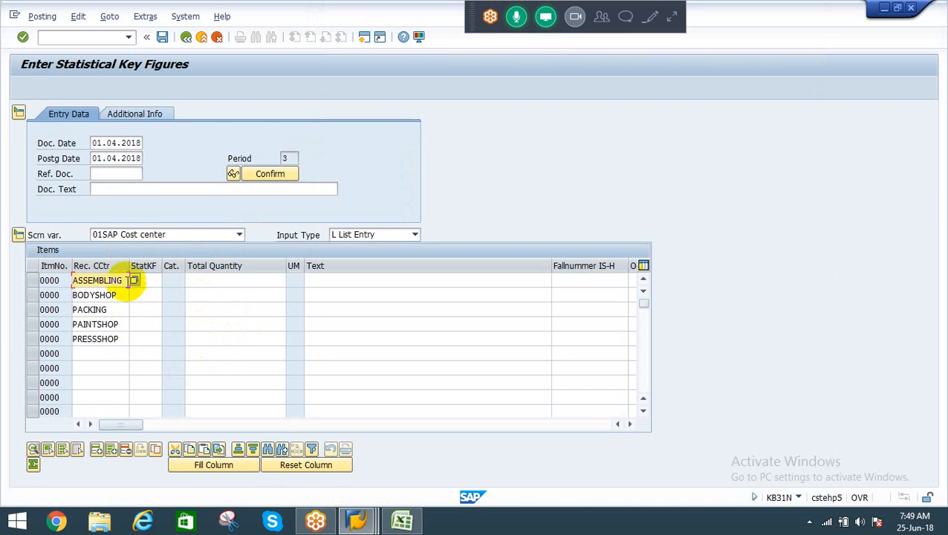
key("Tab")
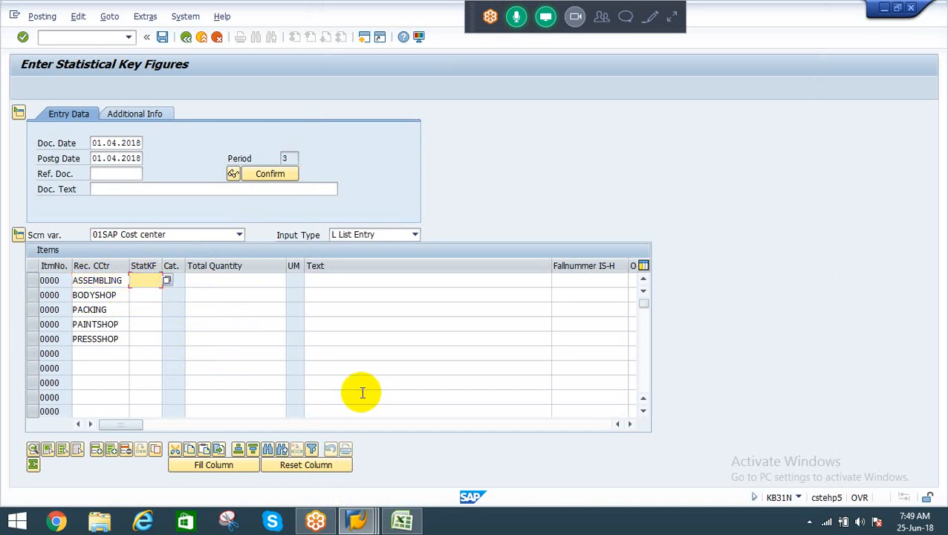
left_click(166, 281)
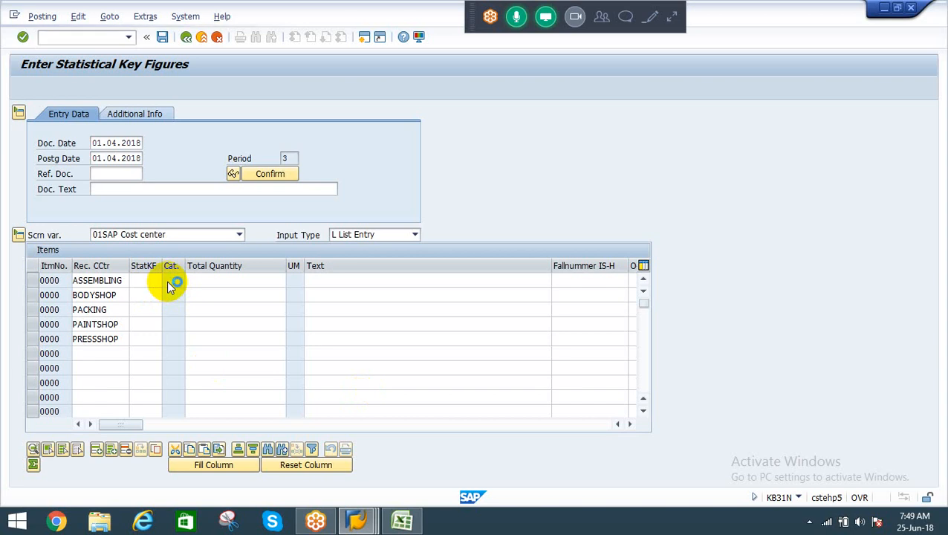
key("Escape")
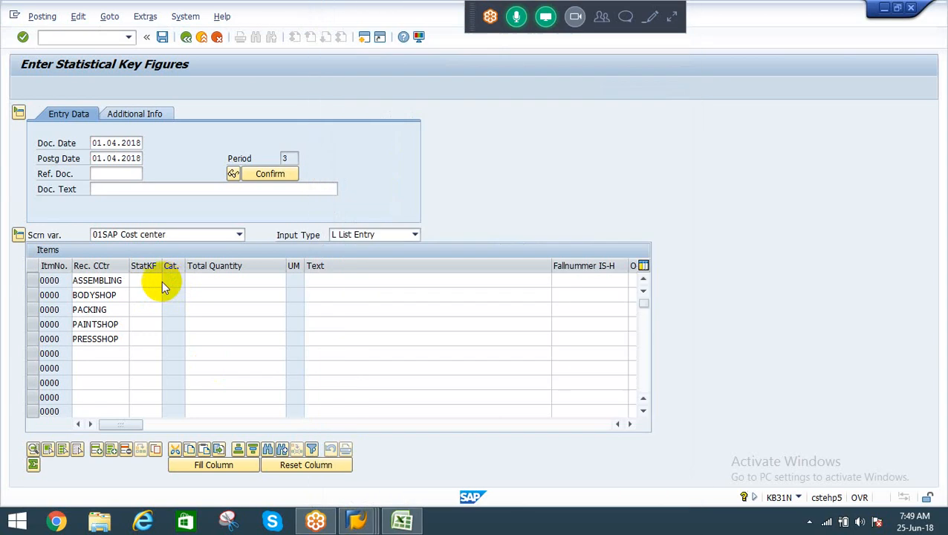
left_click(144, 280)
type("EMP")
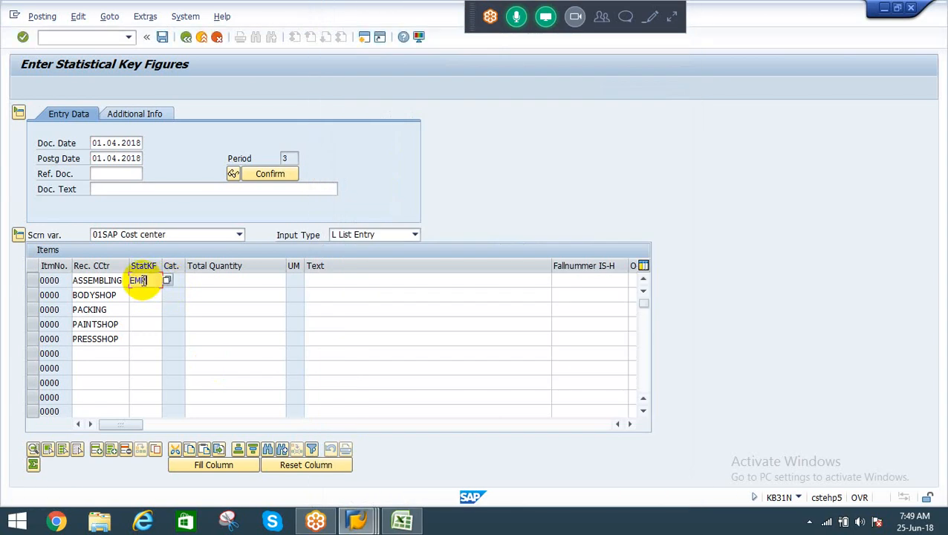
Step: Assign statistical key figure EMP to the BODYSHOP, PACKING, PAINTSHOP and PRESSSHOP receivers
key("Down")
type("EM")
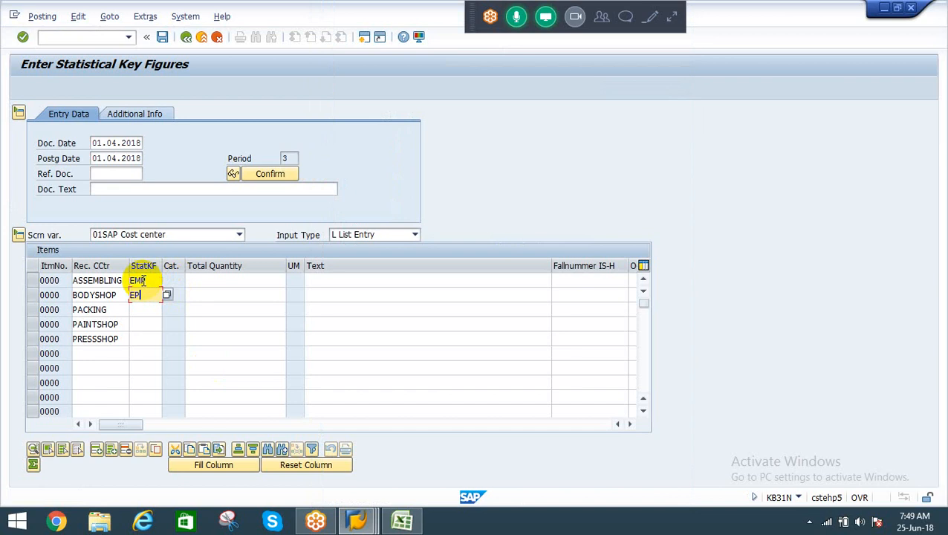
key("BackSpace")
type("MP")
key("Down")
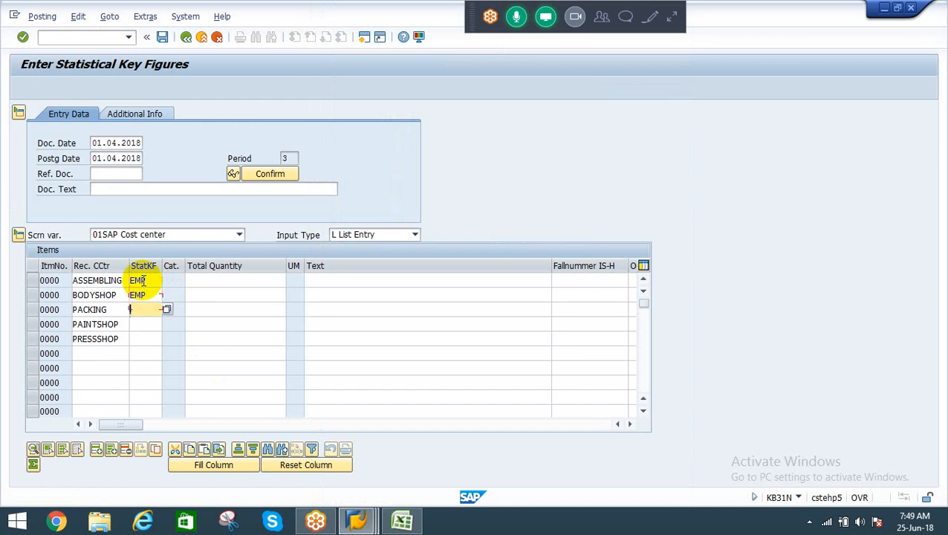
type("EMP")
key("Down")
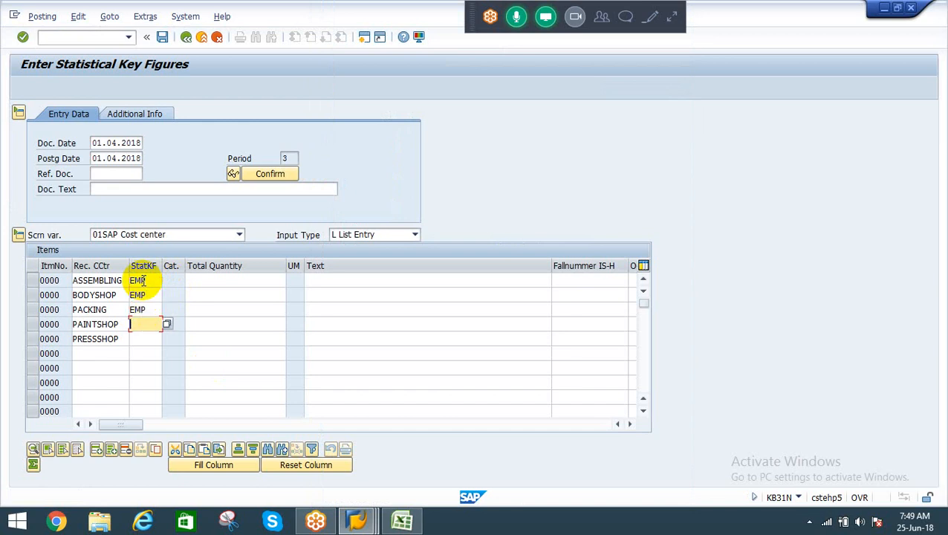
type("EMP")
key("Down")
type("EMP")
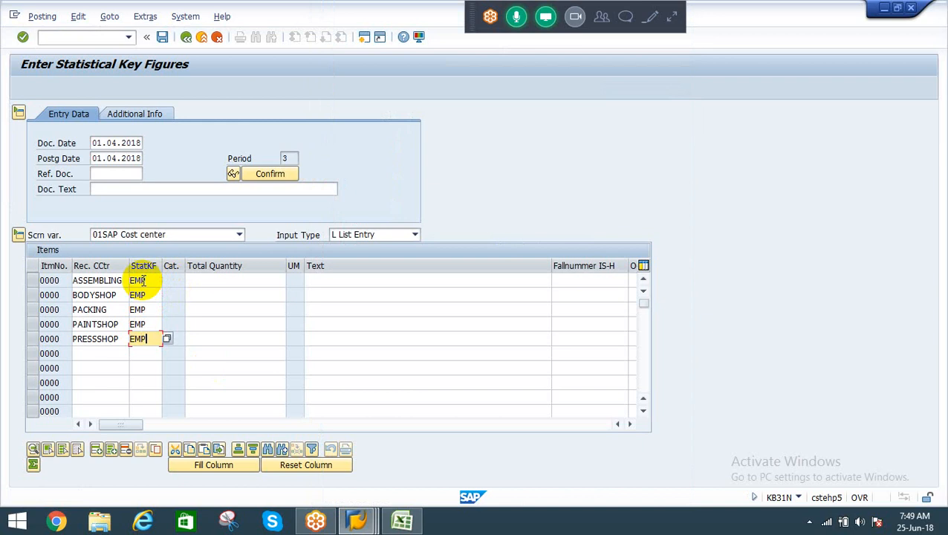
Step: Enter total quantities of 100 for ASSEMBLING, 40 for BODYSHOP, 120 for PACKING, 80 for PAINTSHOP and 120 for PRESSSHOP
key("Tab")
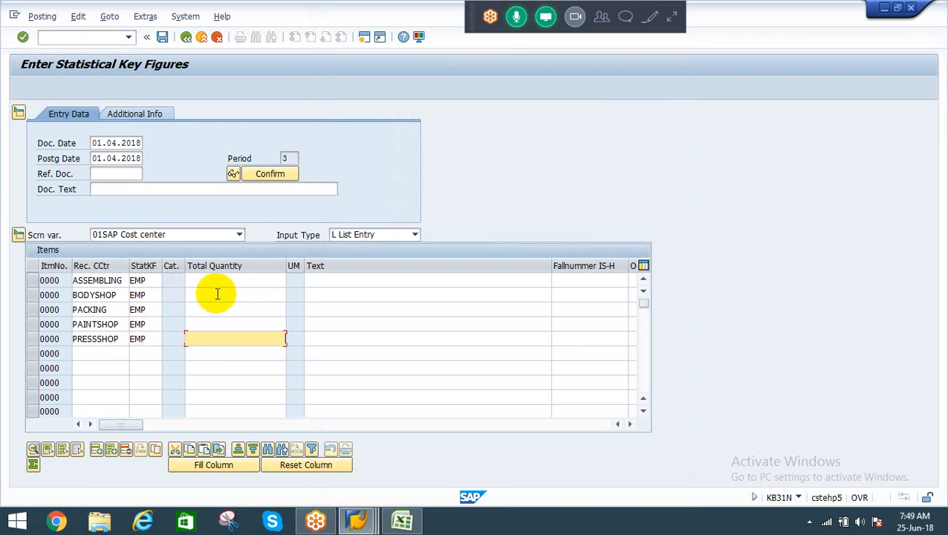
left_click(192, 281)
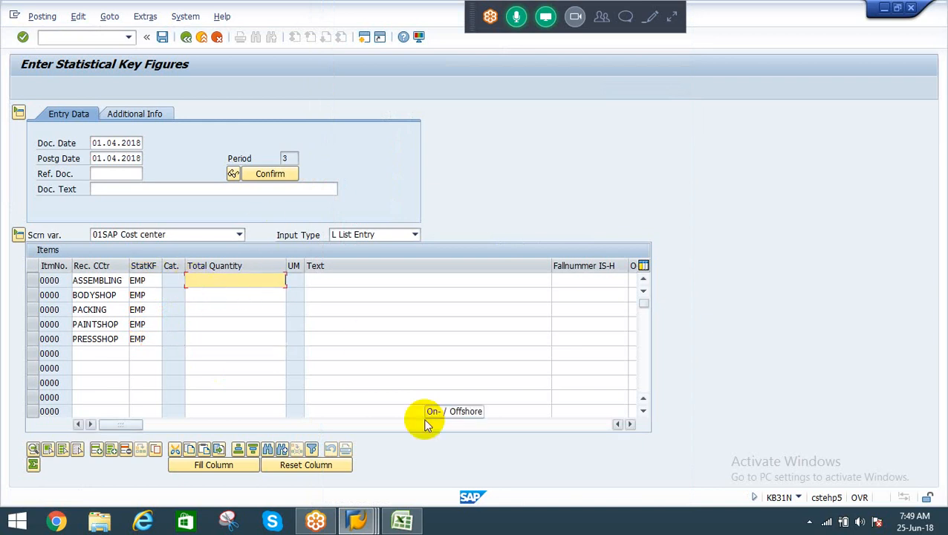
type("100")
key("Down")
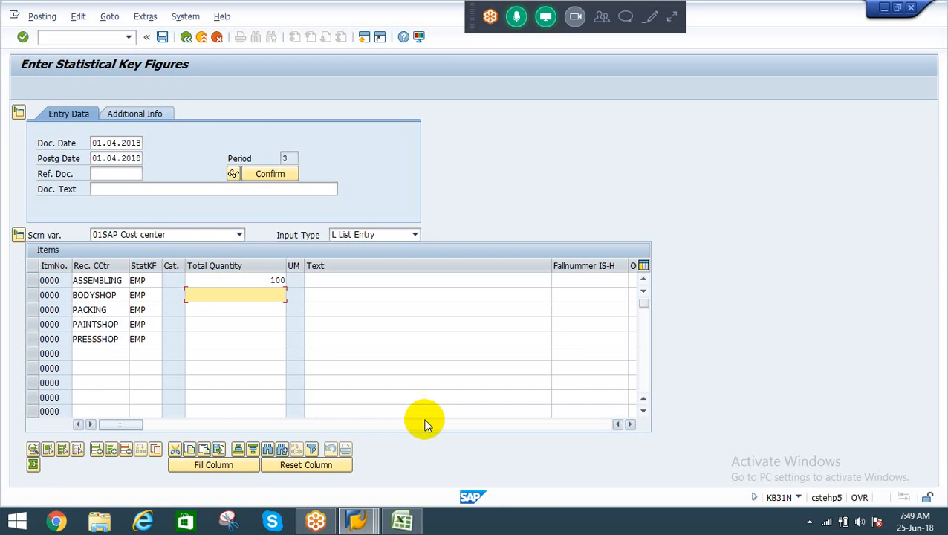
type("40")
key("Down")
type("1")
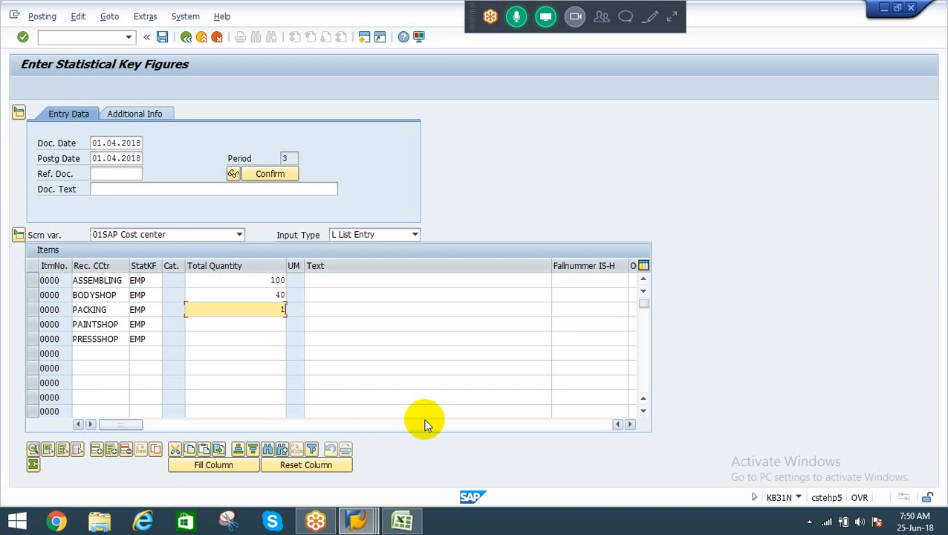
type("20")
key("Down")
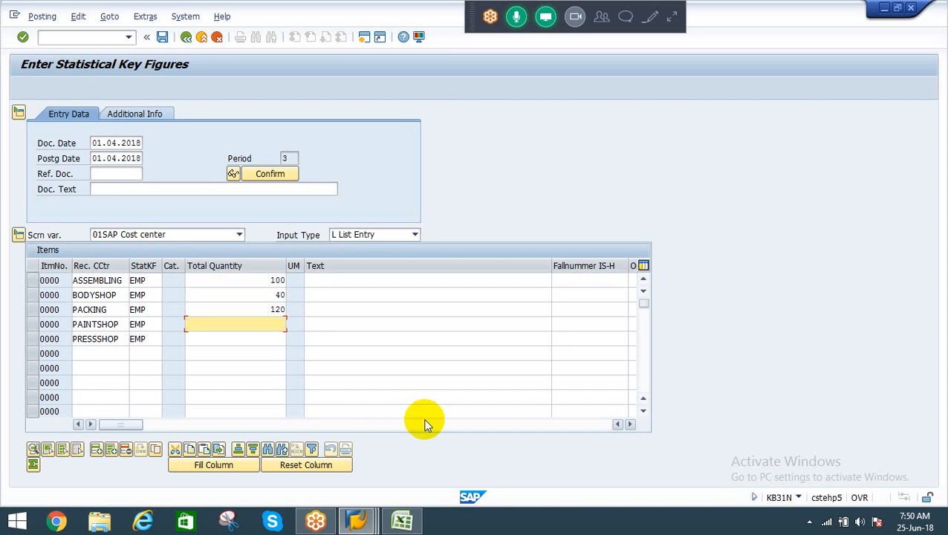
type("80")
key("Down")
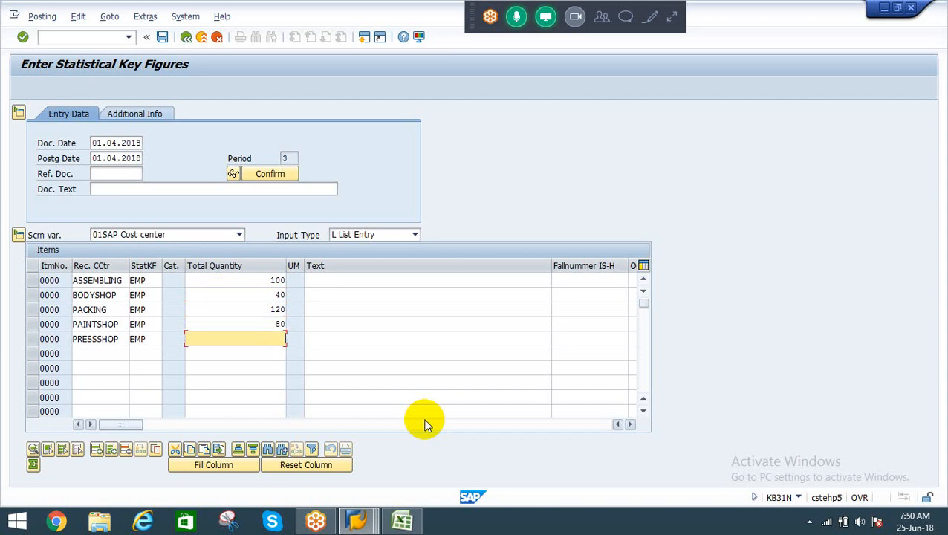
type("120")
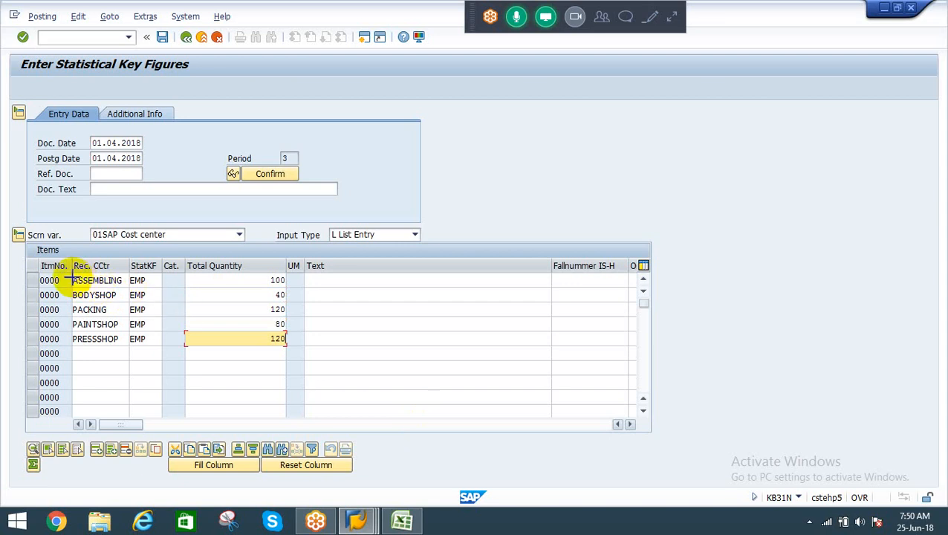
Step: Copy the five items from receiver through total quantity to the clipboard, and try to post the statistical key figures
left_click_drag(75, 277, 277, 342)
key("ctrl+c")
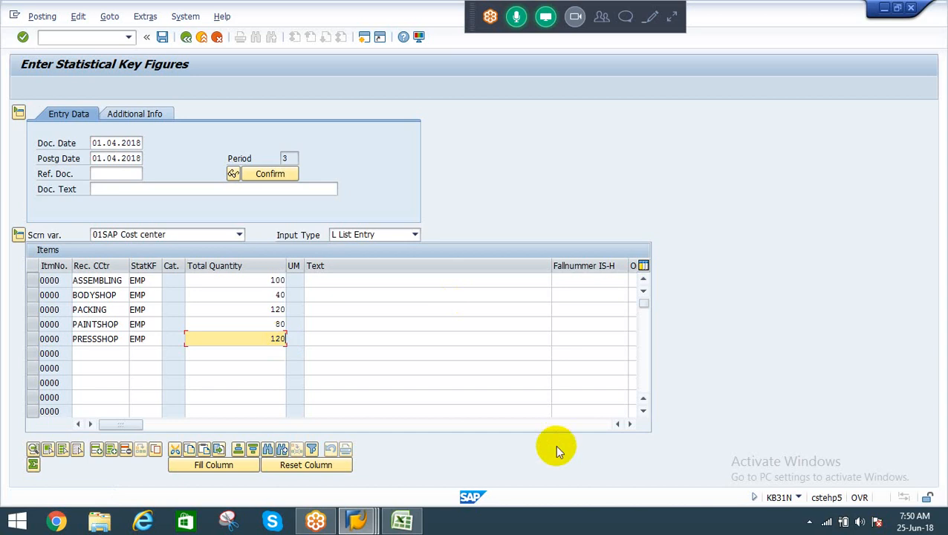
key("ctrl+s")
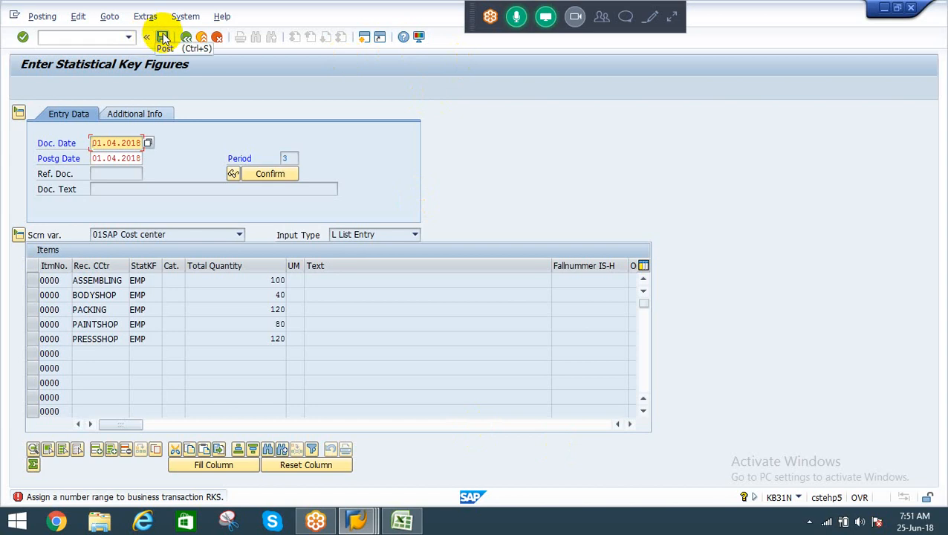
Step: Switch to the Display IMG session and open transaction KANK for the CO document number ranges
left_click(355, 521)
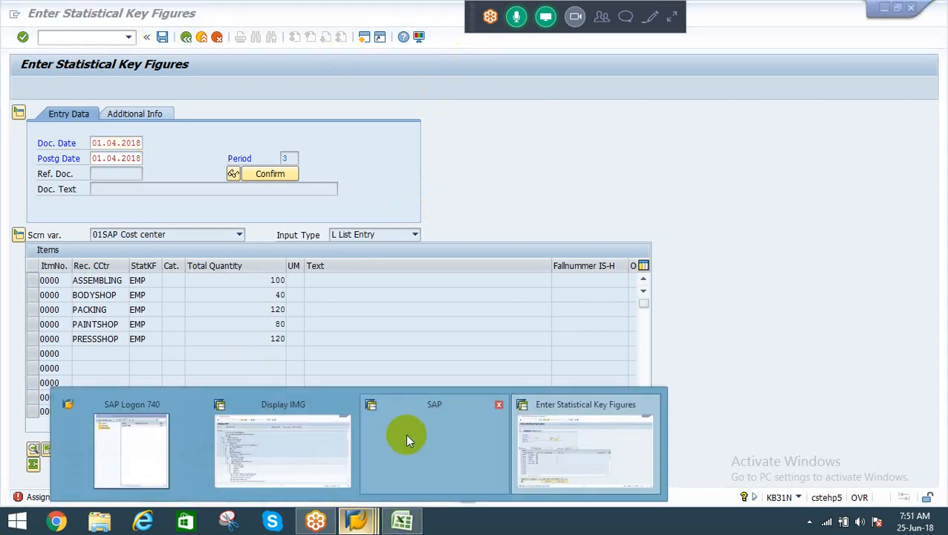
left_click(285, 436)
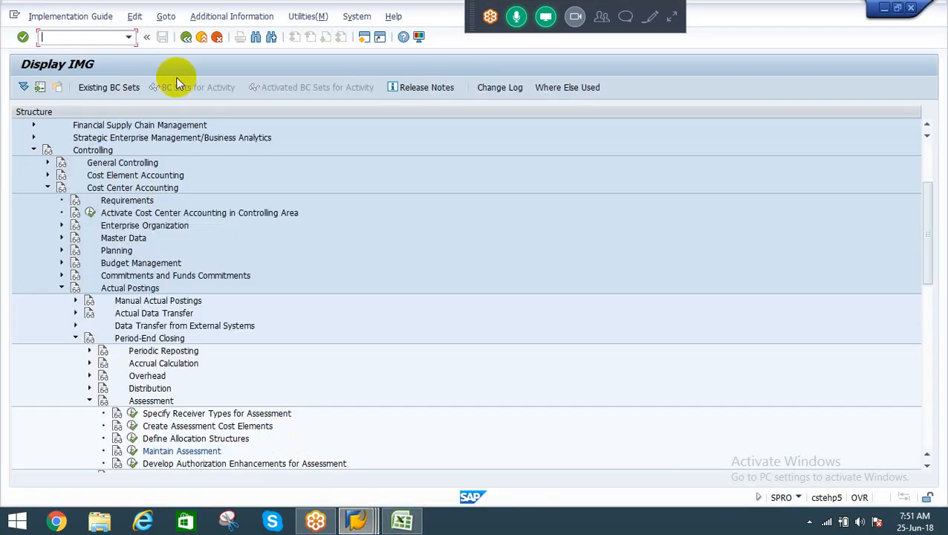
type("/n")
type("ksu5")
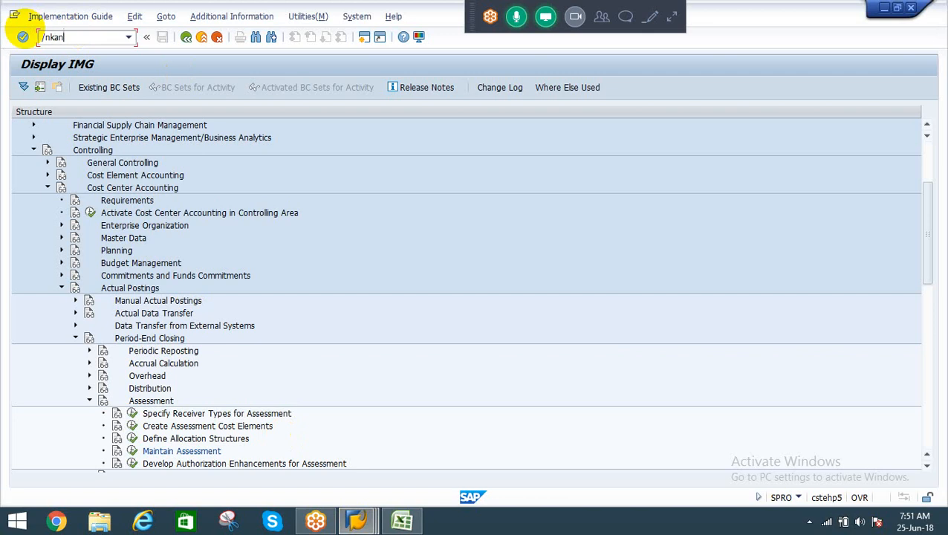
key("Return")
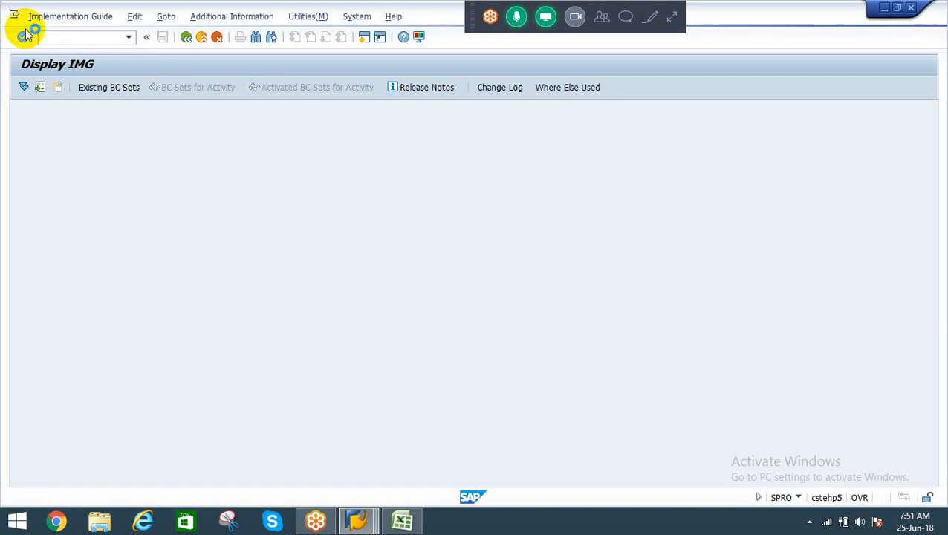
Step: Choose controlling area RECO and open its number range groups for maintenance
key("Down")
key("Down")
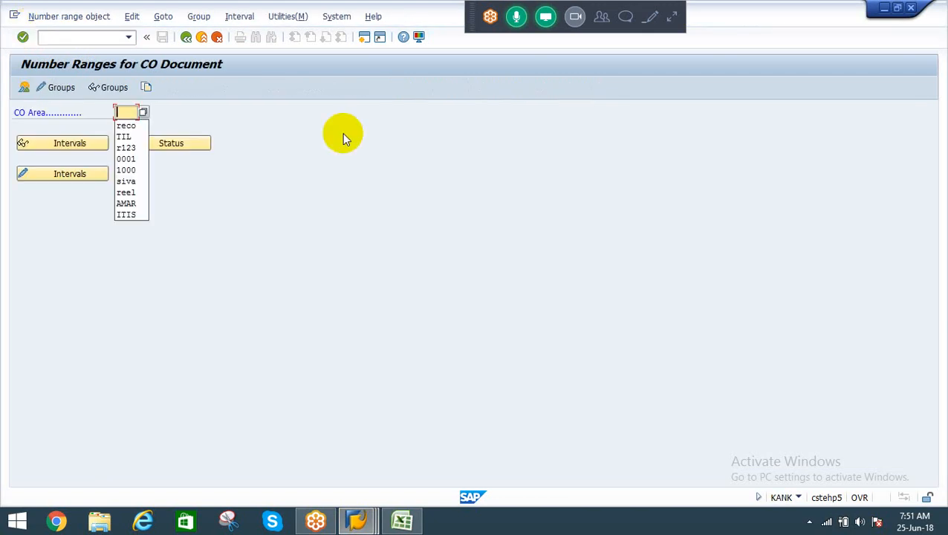
key("Return")
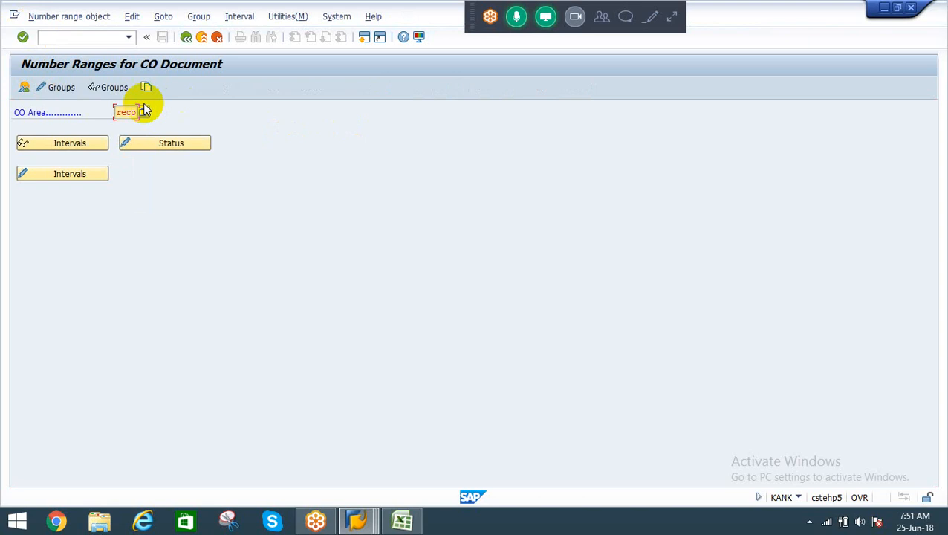
left_click(65, 173)
left_click(55, 87)
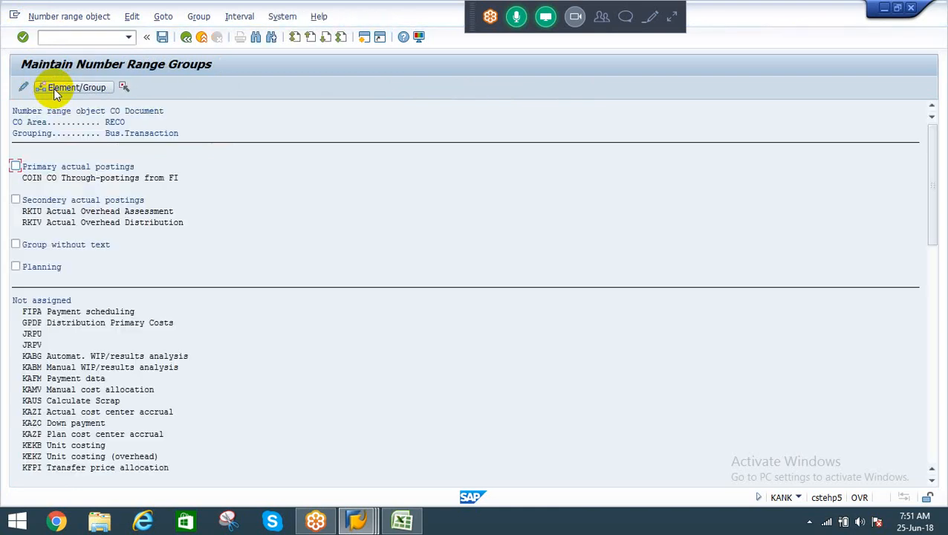
Step: Find business transaction RKS, assign it to the group Secondery actual postings and save the number range groups
left_click(16, 201)
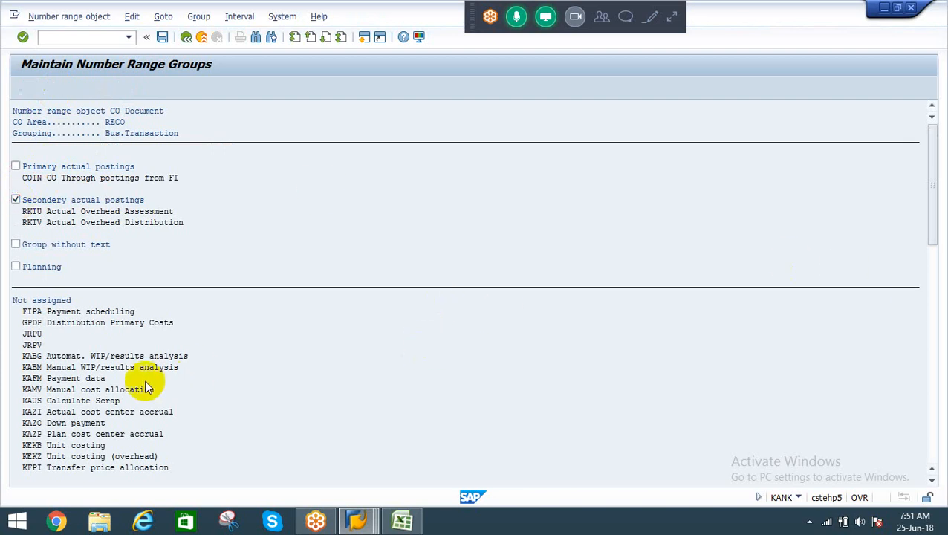
key("ctrl+f")
type("rks")
key("Return")
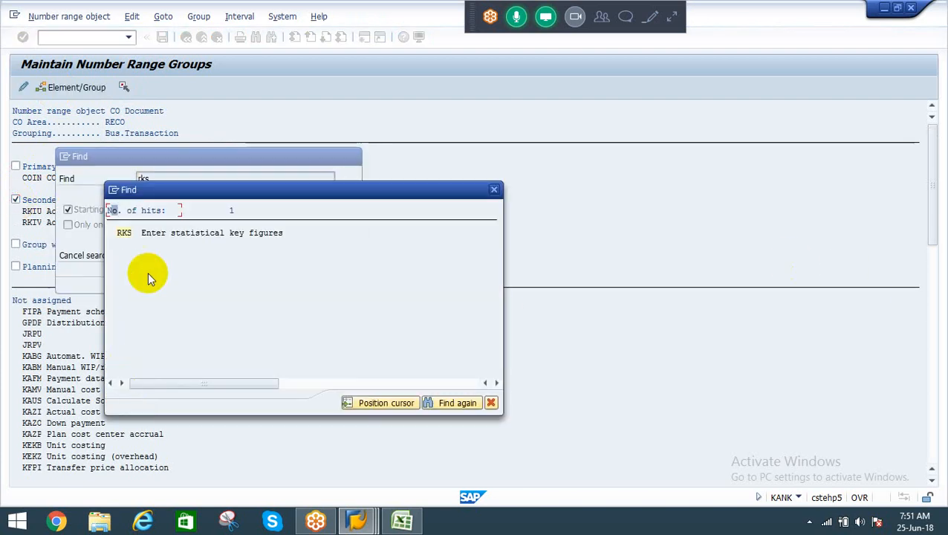
left_click(123, 234)
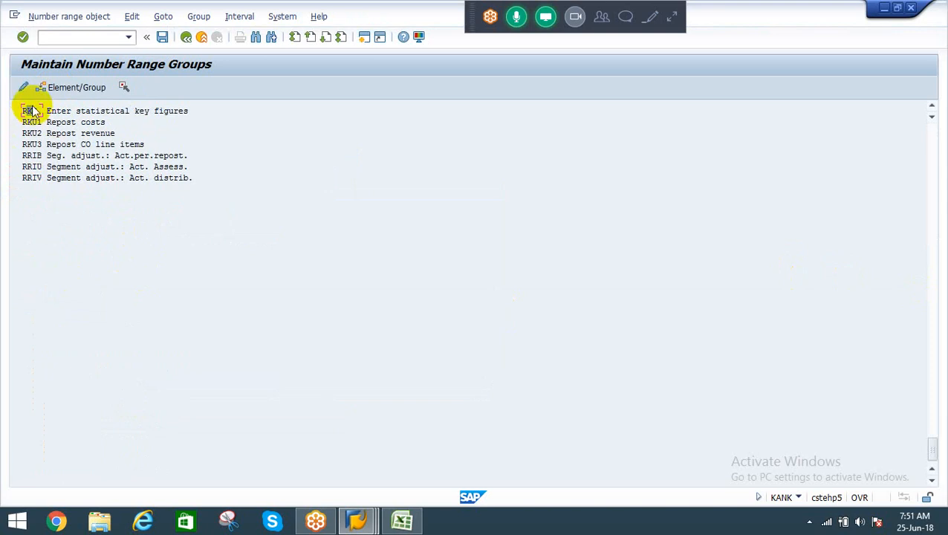
left_click(74, 89)
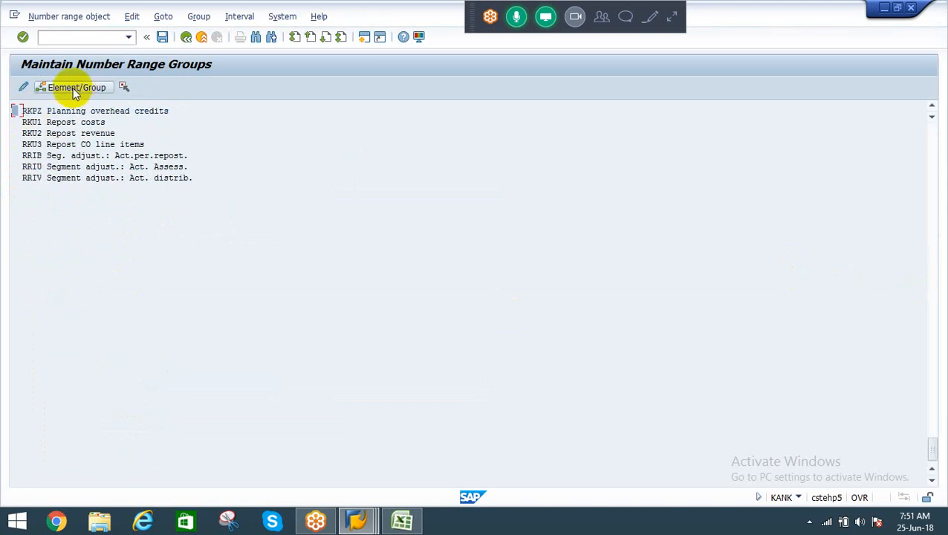
key("ctrl+s")
key("Return")
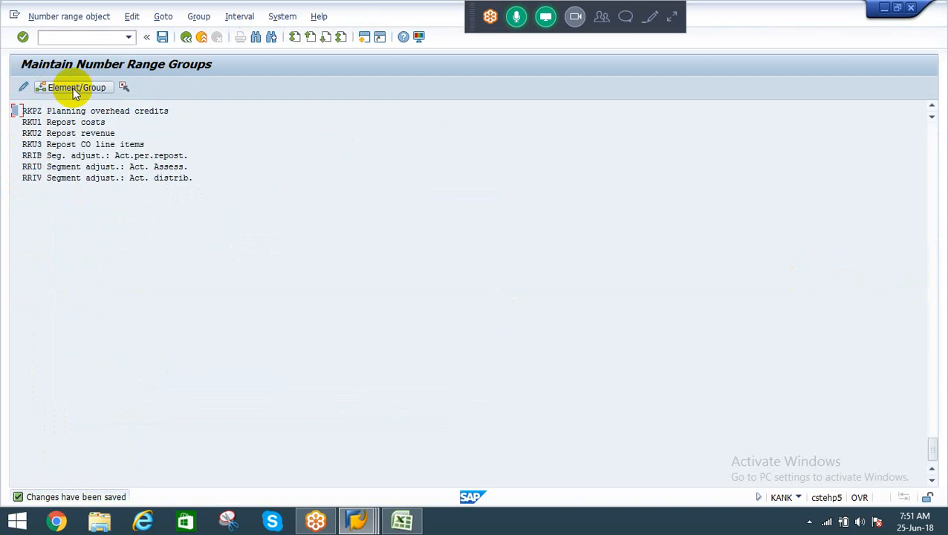
left_click(74, 89)
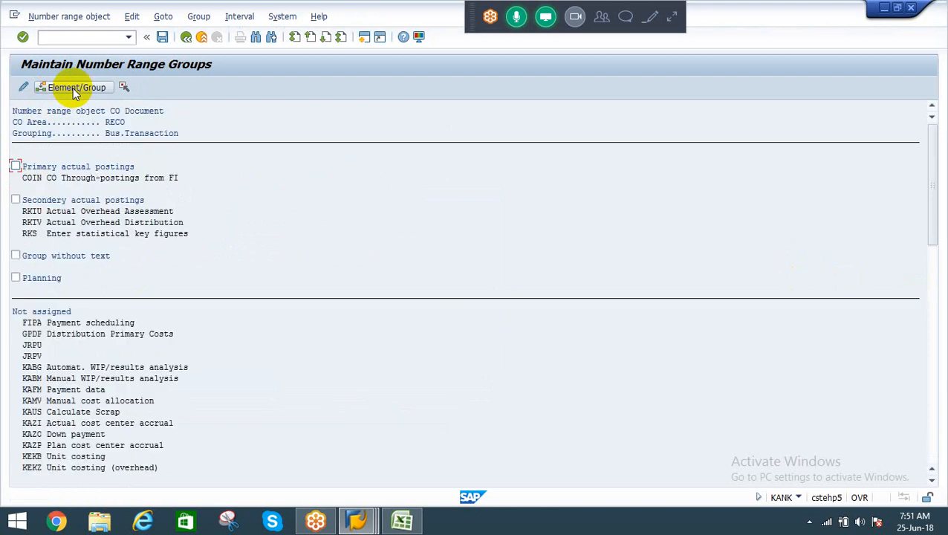
Step: Return to the statistical key figure entry session and post the EMP document again
left_click(84, 234)
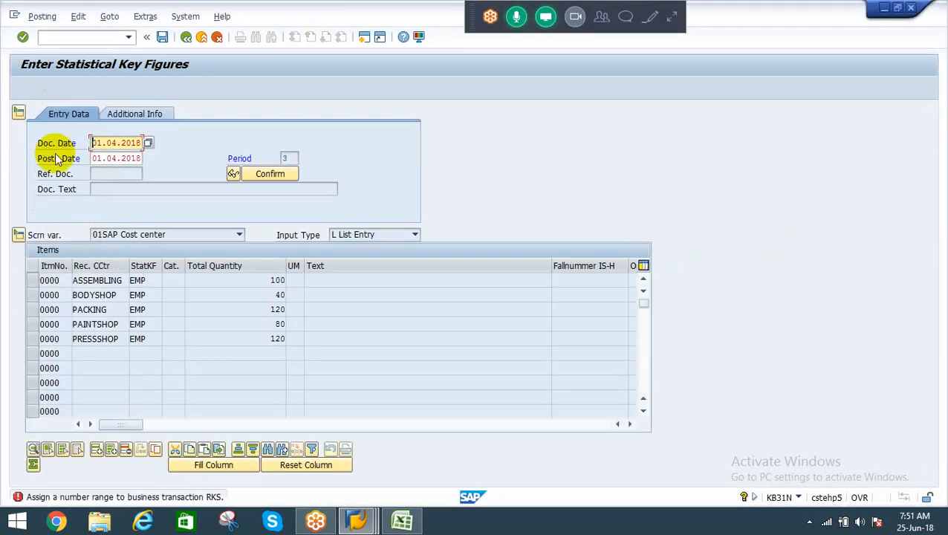
key("Return")
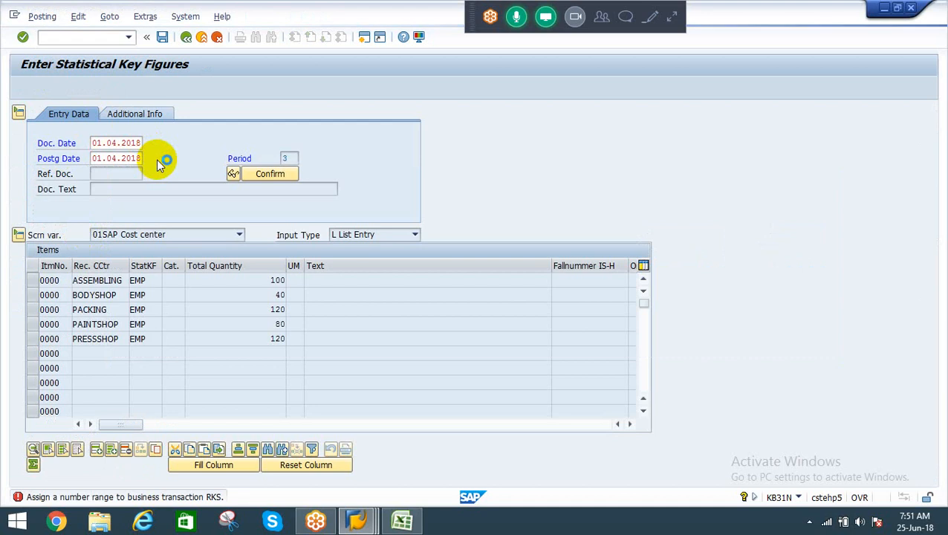
left_click(162, 37)
key("alt+Tab")
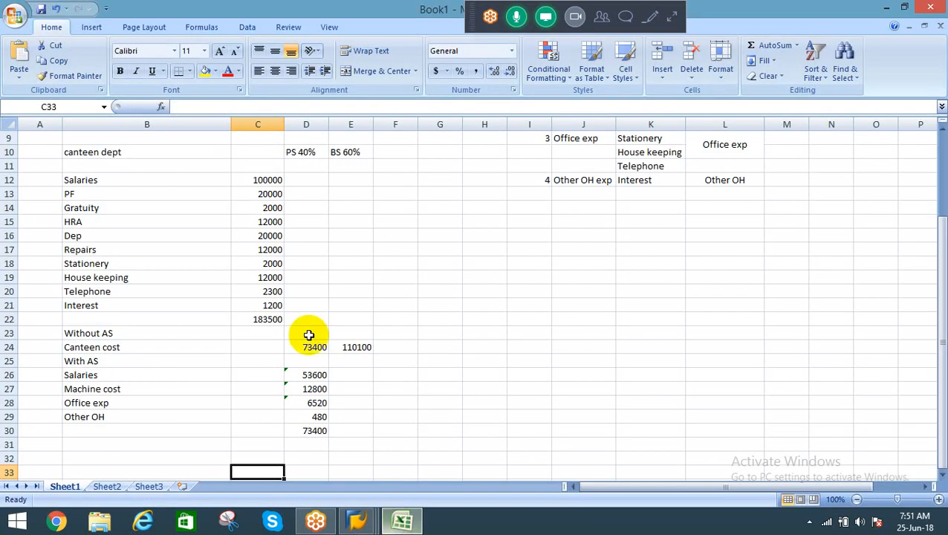
left_click(557, 324)
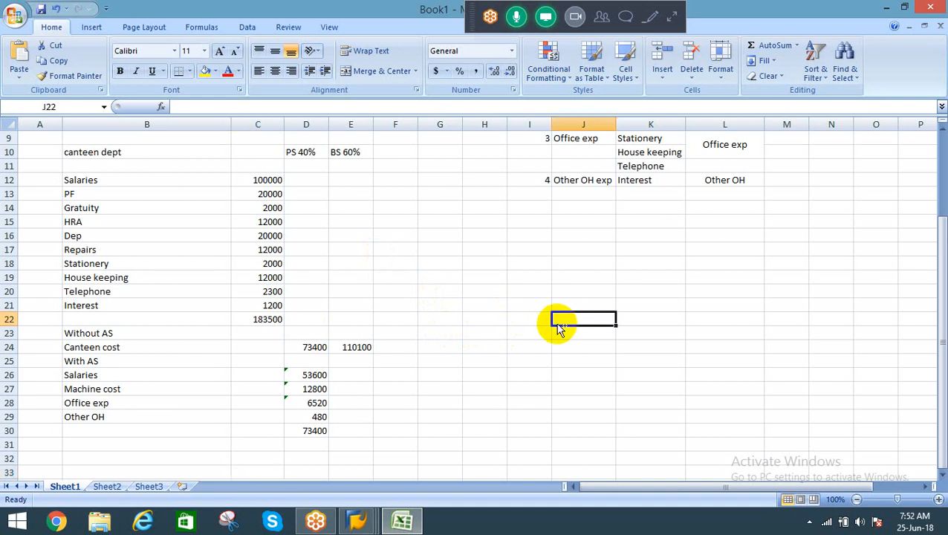
type("ASSEMBLING\tEMP\t\t100 BODYSHOP\tEMP\t\t40 PACKING\tEMP\t\t120 PAINTSHOP\tEMP\t\t80 PRESSSHOP\tEMP\t\t120")
key("alt+Tab")
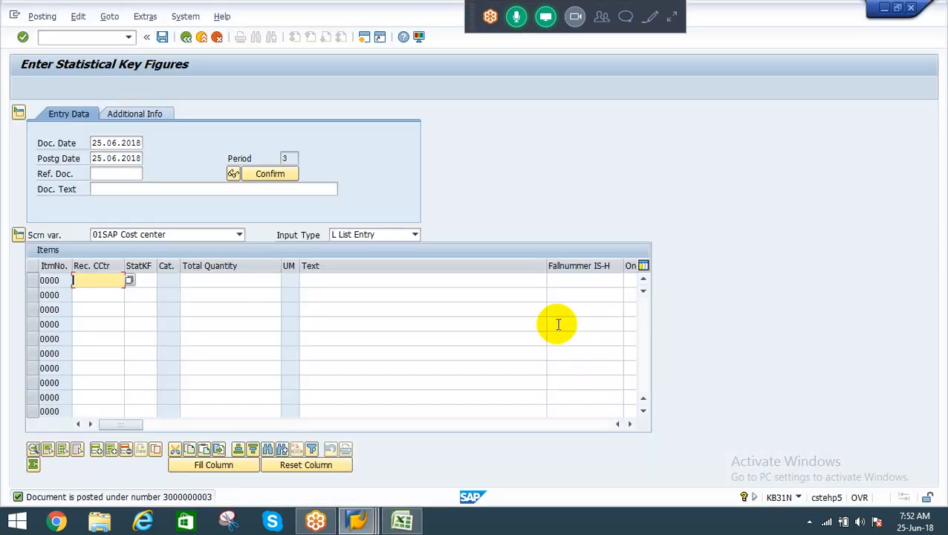
Step: Leave the statistical key figure entry and open transaction KSU5 for executing the actual assessment
left_click(201, 37)
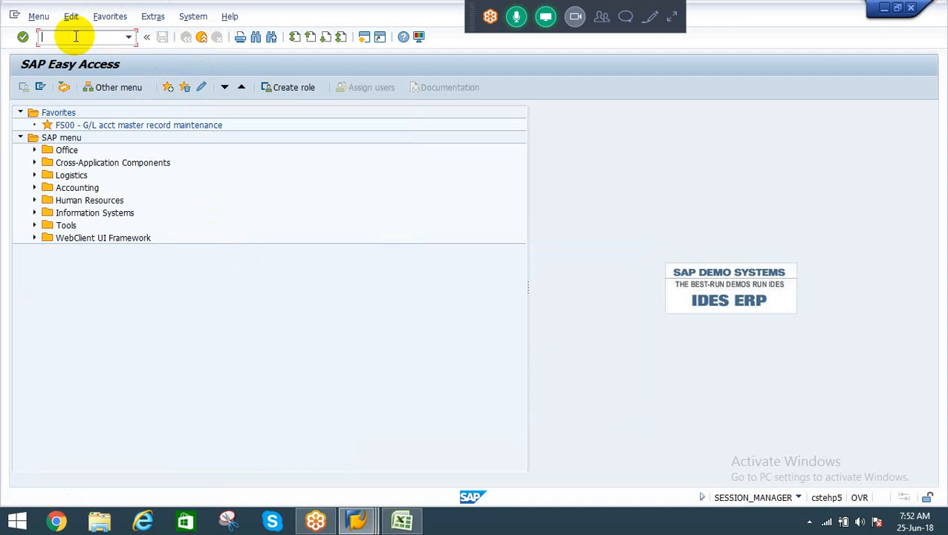
left_click(75, 36)
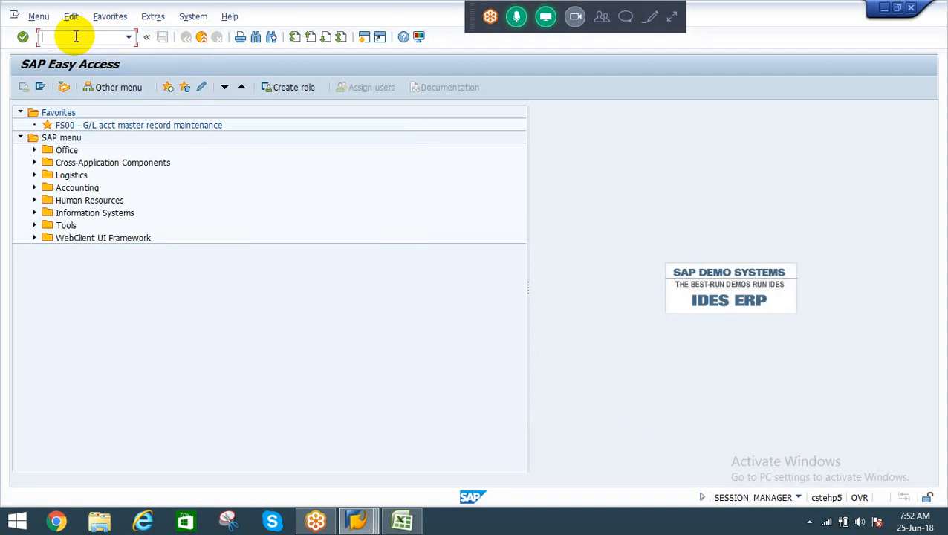
type("ksv5")
key("BackSpace")
type("us")
key("BackSpace")
type("5")
key("Return")
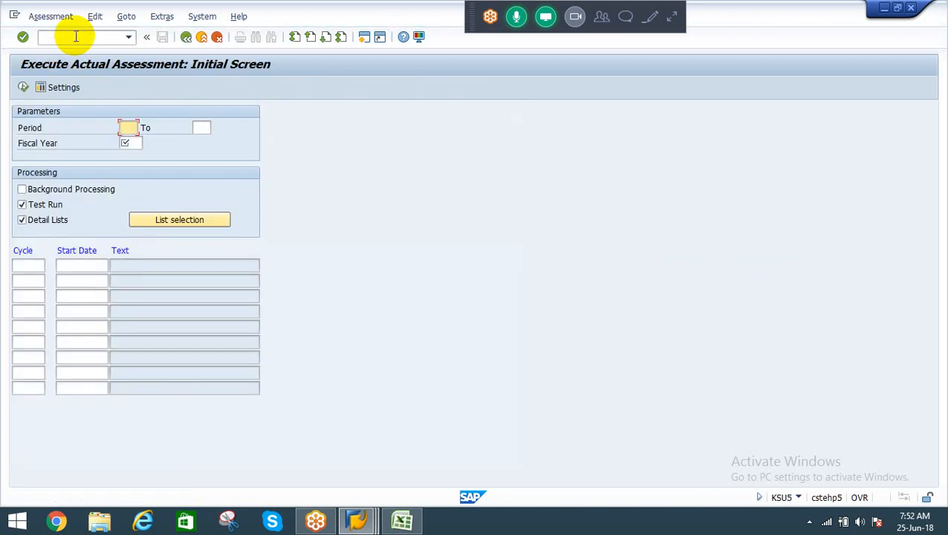
Step: Set the actual assessment's period to 3 through 3 and its fiscal year to 2018
type("3")
key("Tab")
type("3")
key("Tab")
type("2018")
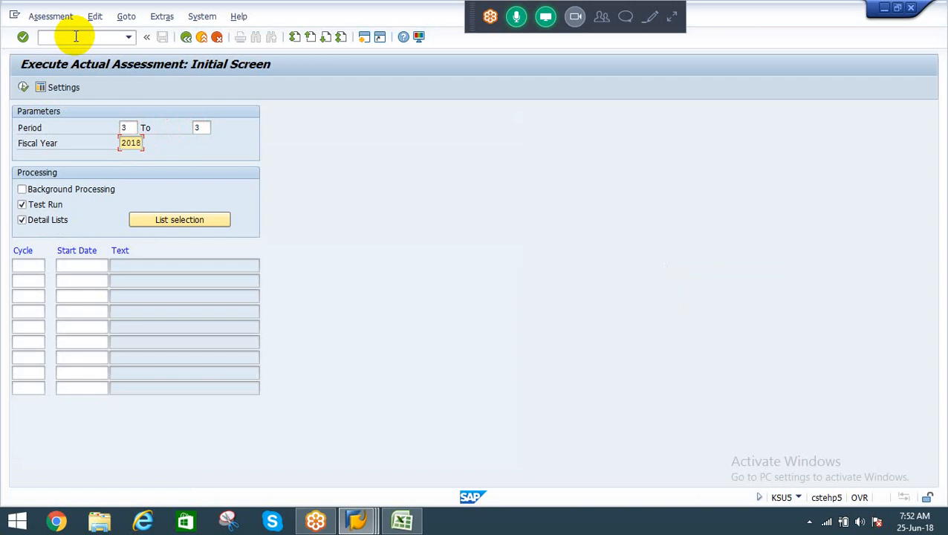
Step: Turn off the test run, choose cycle RECOAC and execute the actual assessment
left_click(22, 205)
left_click(18, 266)
key("Down")
key("Down")
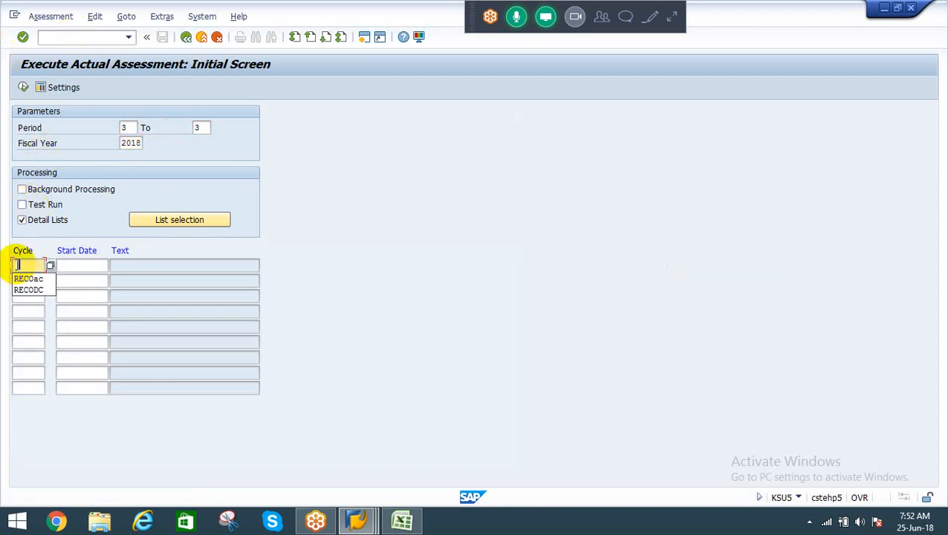
key("Return")
key("Return")
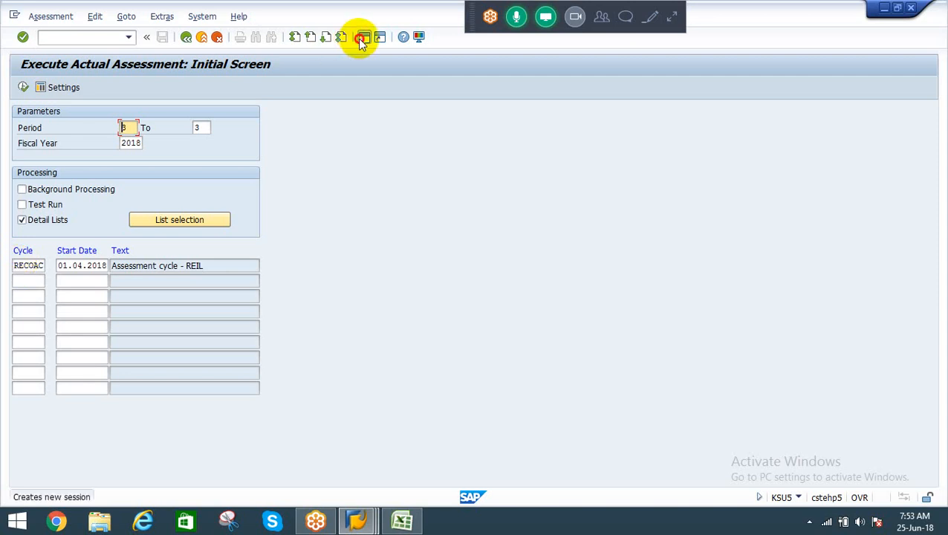
Step: Open a new session and start the cost center report transaction S_ALR_87013611
left_click(214, 37)
left_click(108, 37)
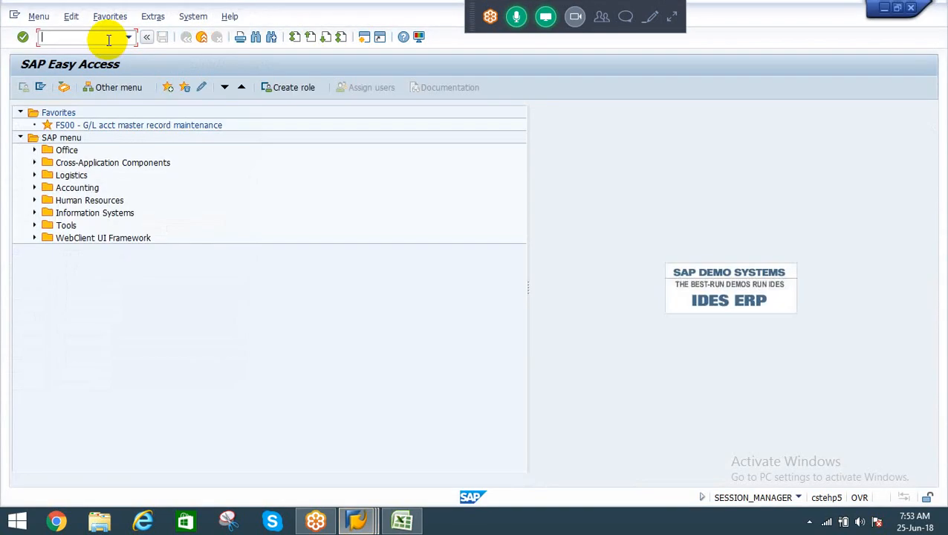
type("s_alr_87013611")
key("Return")
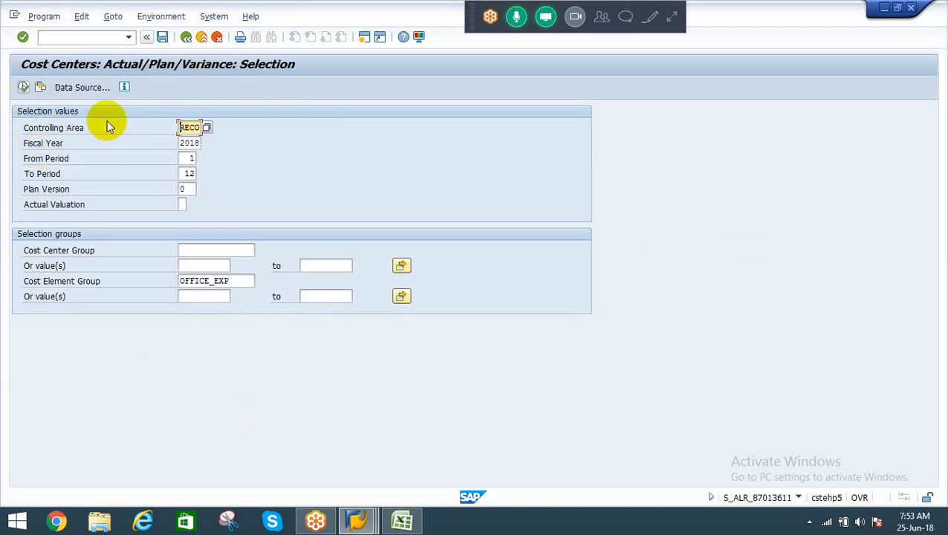
Step: Set both the from period and the to period of the cost center report to 3
left_click(188, 158)
type("3")
key("Tab")
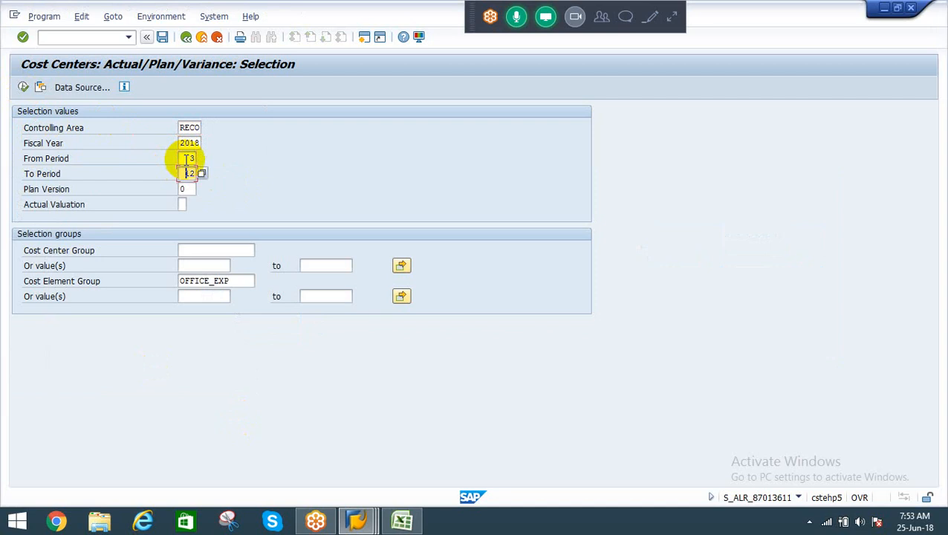
type("3")
key("Delete")
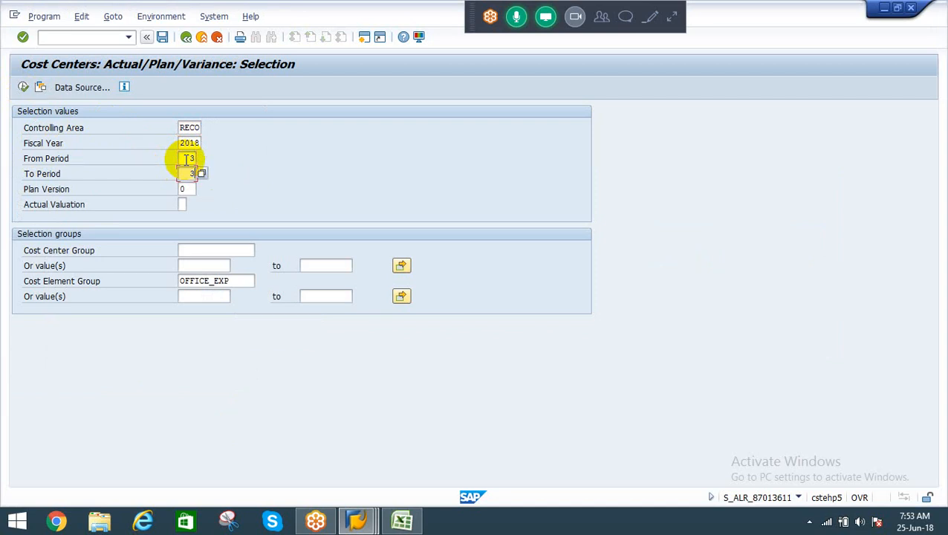
Step: Clear the cost element group, choose cost center group MNFG and run the actual/plan/variance report
double_click(240, 284)
key("Delete")
key("shift+Tab")
key("shift+Tab")
key("shift+Tab")
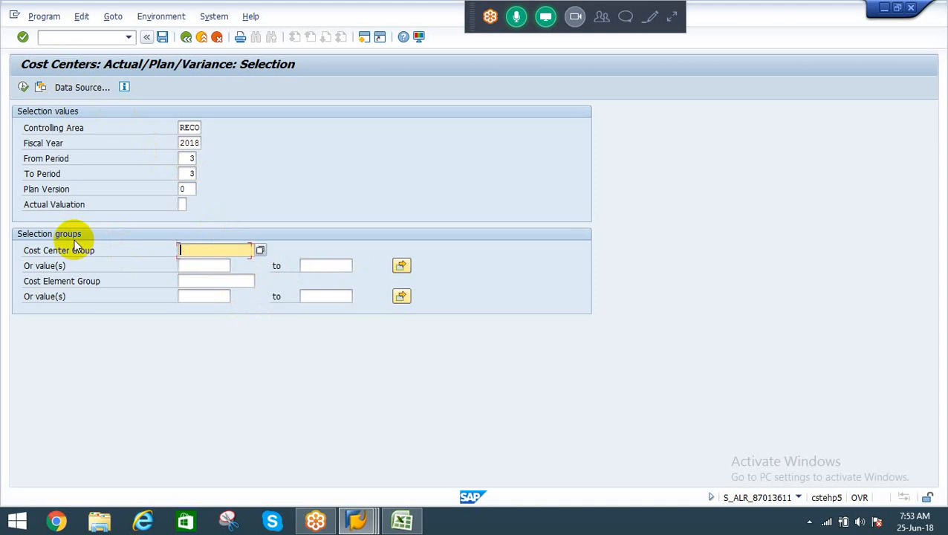
key("BackSpace")
key("Down")
key("Return")
left_click(75, 244)
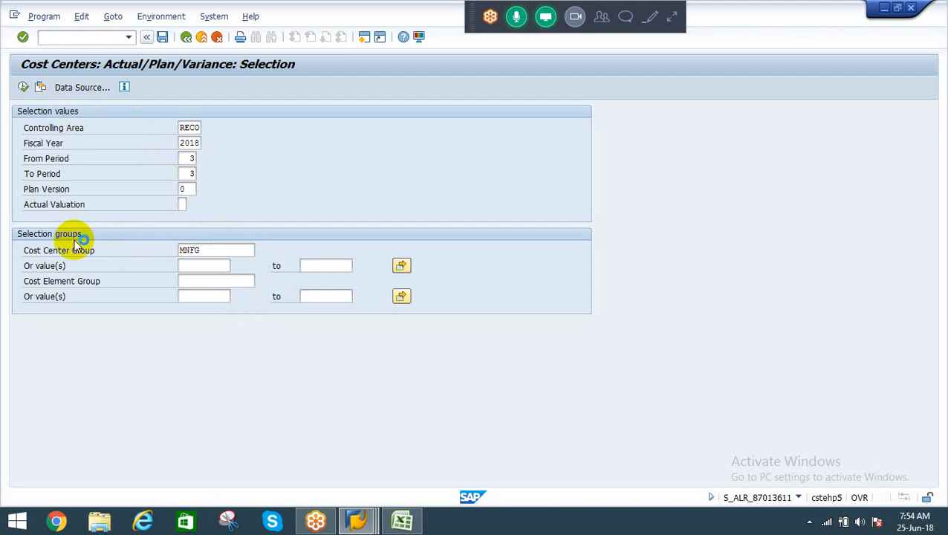
key("F8")
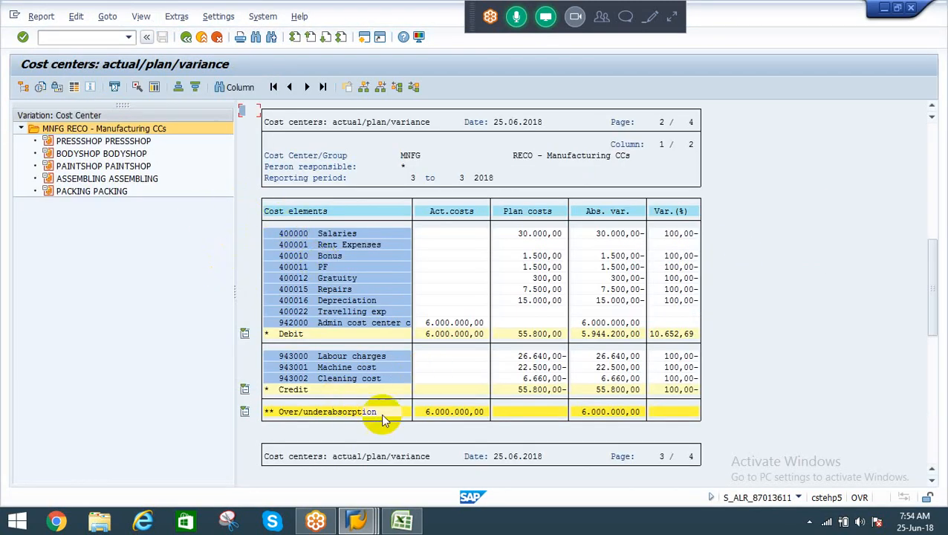
Step: Exit the manufacturing cost center report and clear the cost center group from the selection
key("F3")
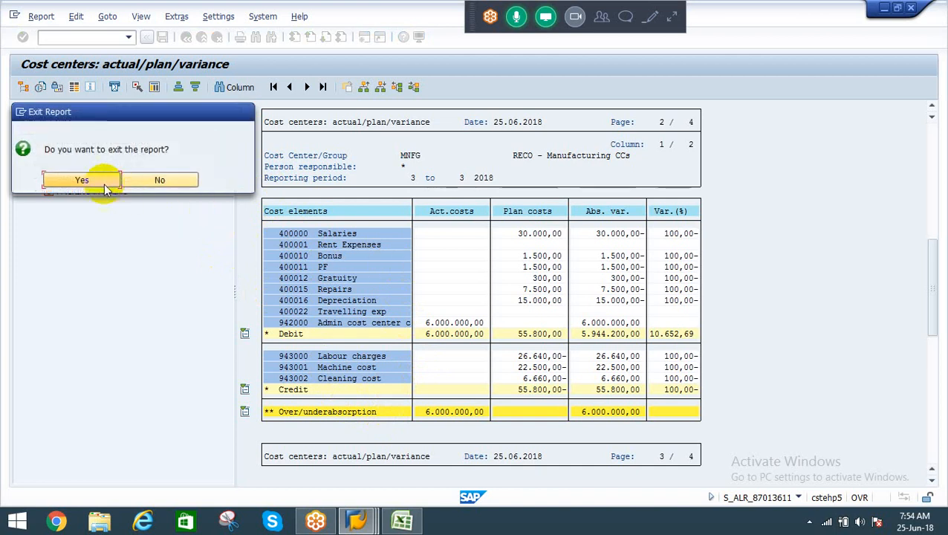
left_click(80, 181)
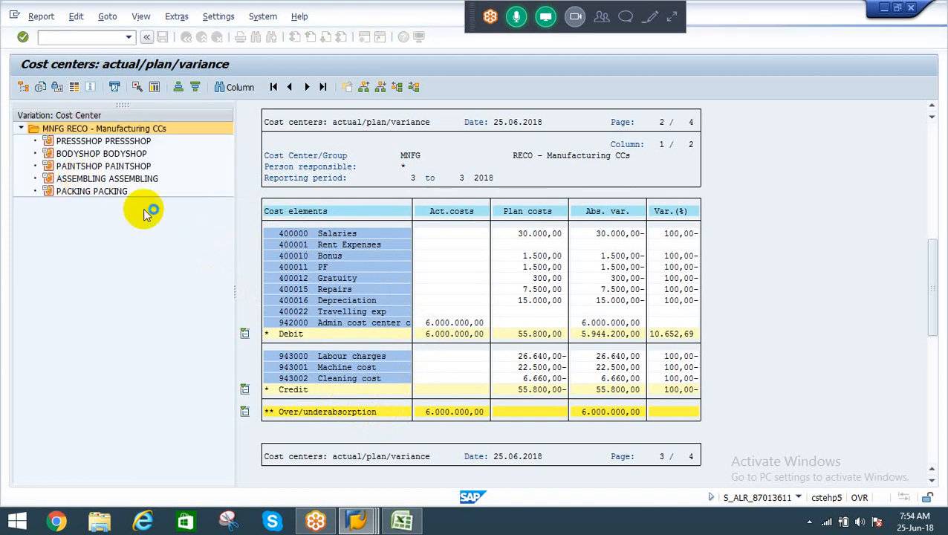
left_click(211, 250)
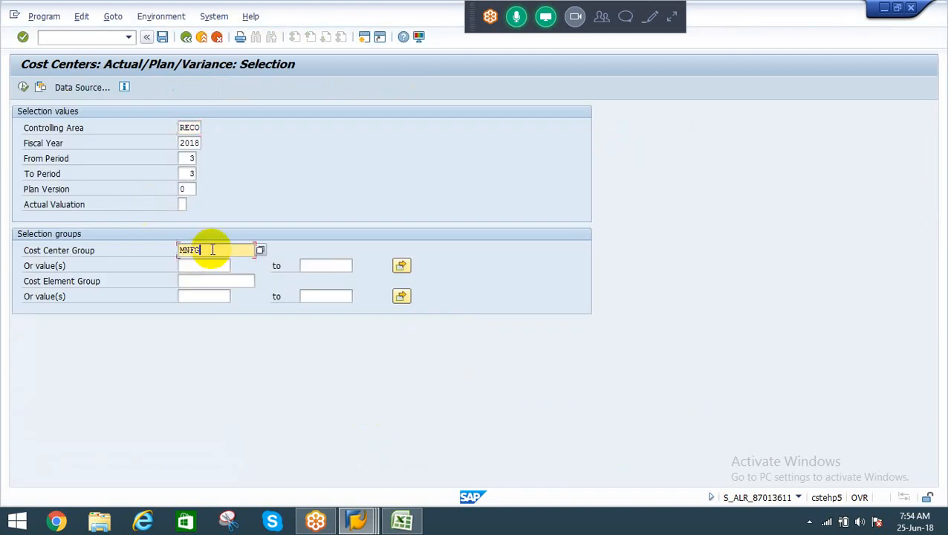
key("BackSpace")
key("BackSpace")
key("BackSpace")
key("BackSpace")
Step: Run the report for cost center ADMIN and examine its actual debits and the Admin cost center credit line
key("Tab")
key("Tab")
key("shift+Tab")
type("A")
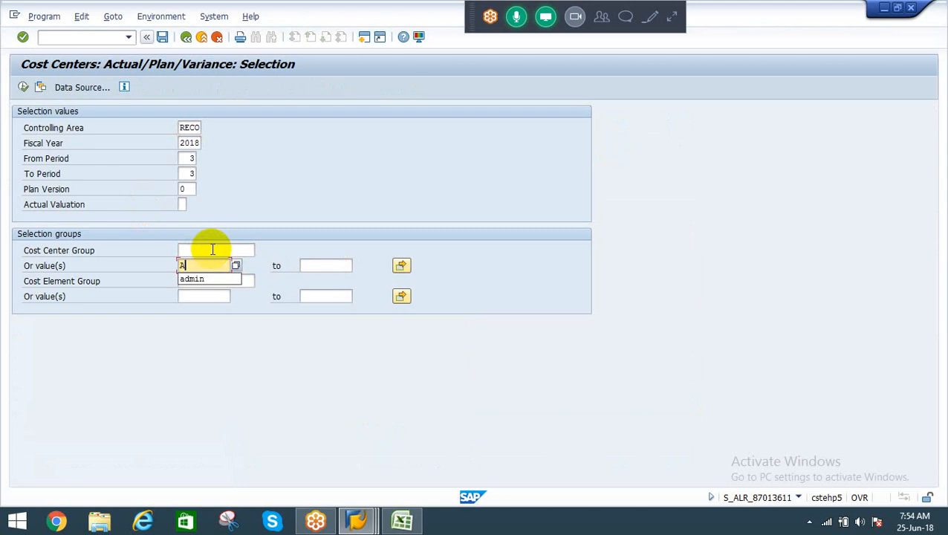
key("Down")
key("Return")
key("F8")
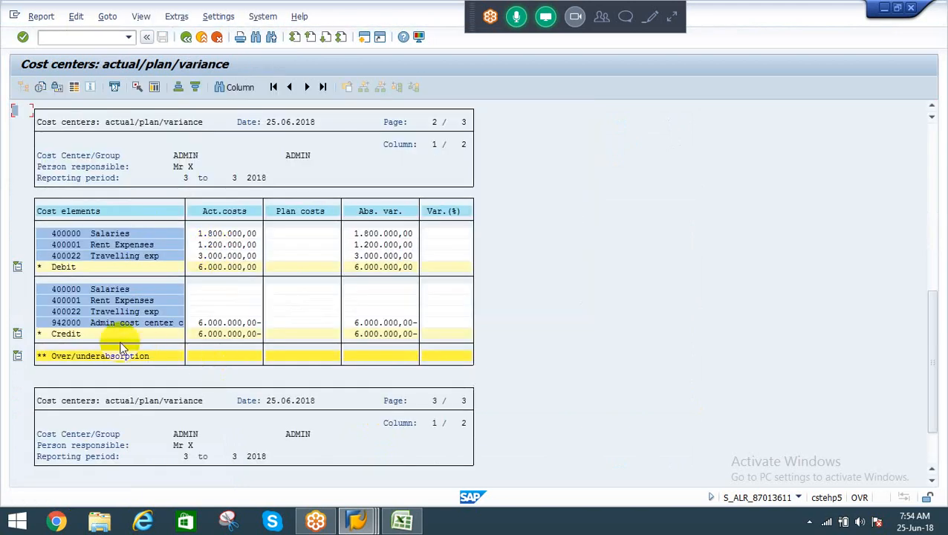
left_click(65, 325)
left_click(235, 324)
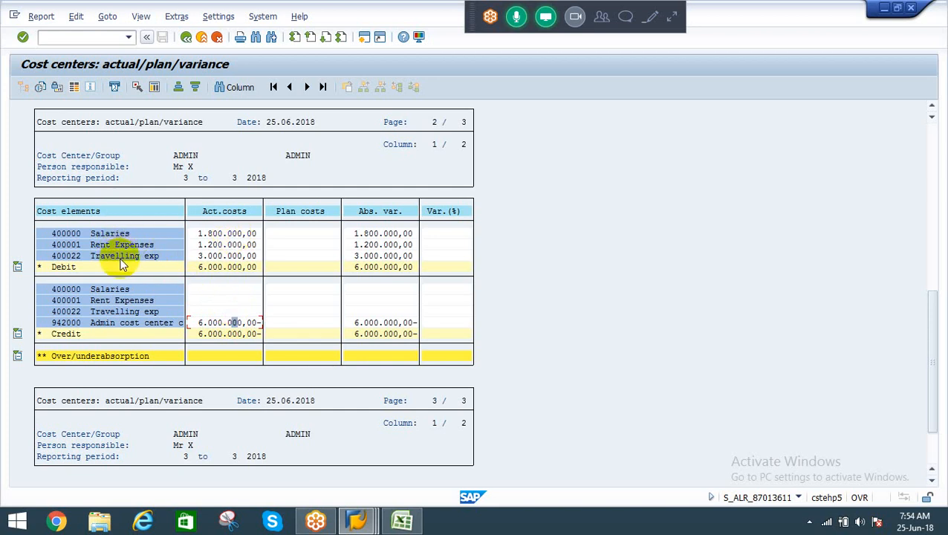
left_click(106, 235)
Step: Switch to the actual assessment session and reverse the assessment of cycle RECOAC for period 3 of 2018
key("F3")
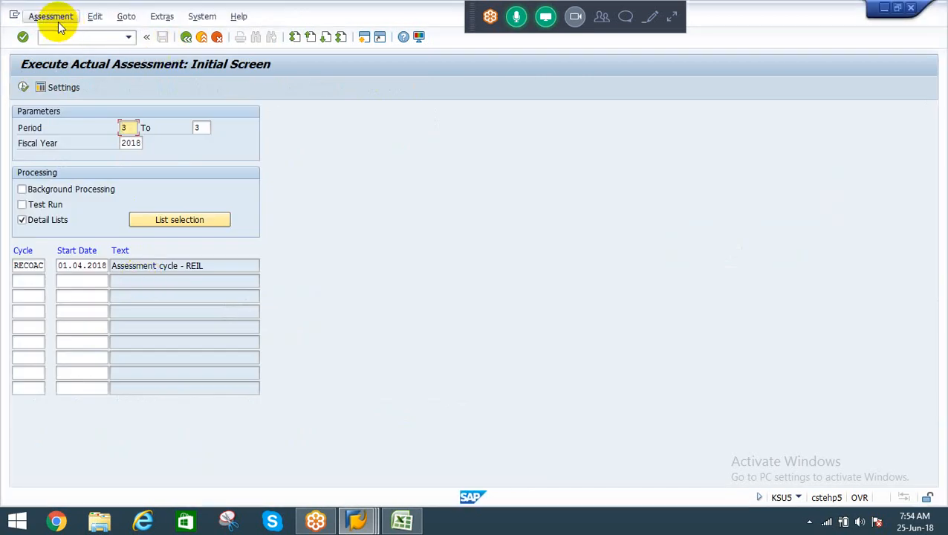
left_click(46, 16)
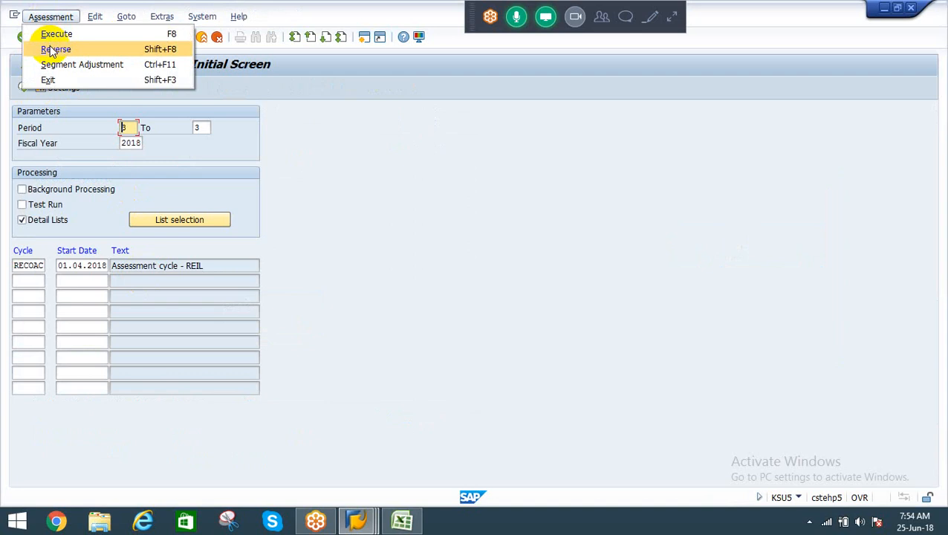
left_click(51, 49)
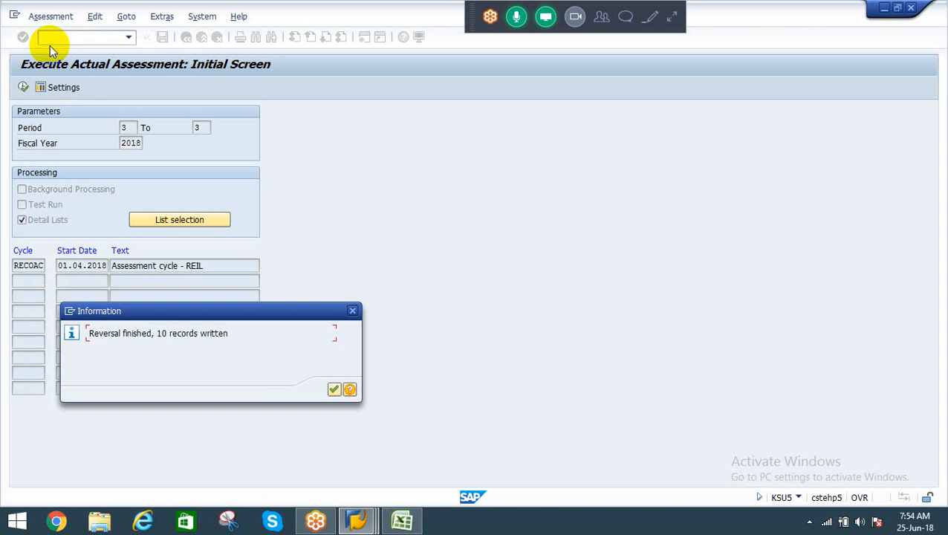
left_click(333, 391)
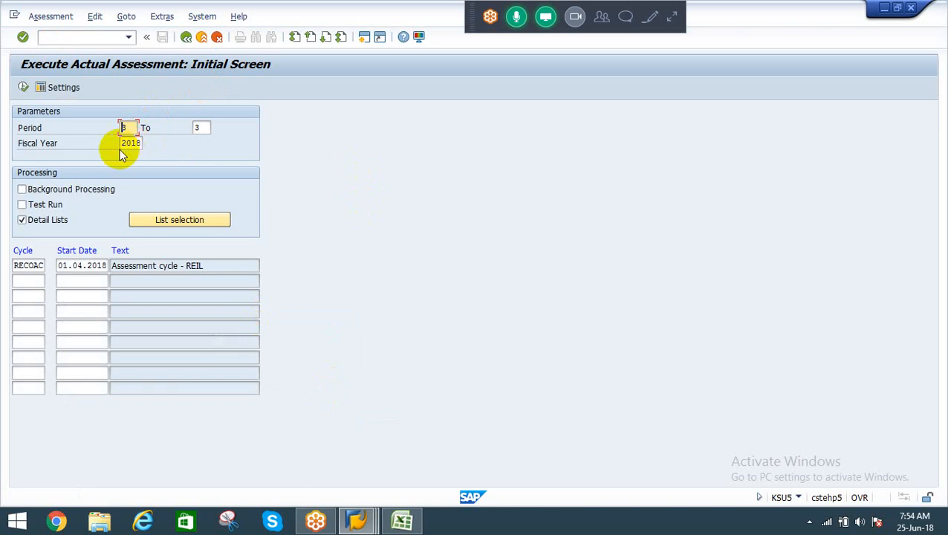
Step: Leave the assessment transaction and pick ksu5 from the previously used transaction codes without starting it
left_click(201, 36)
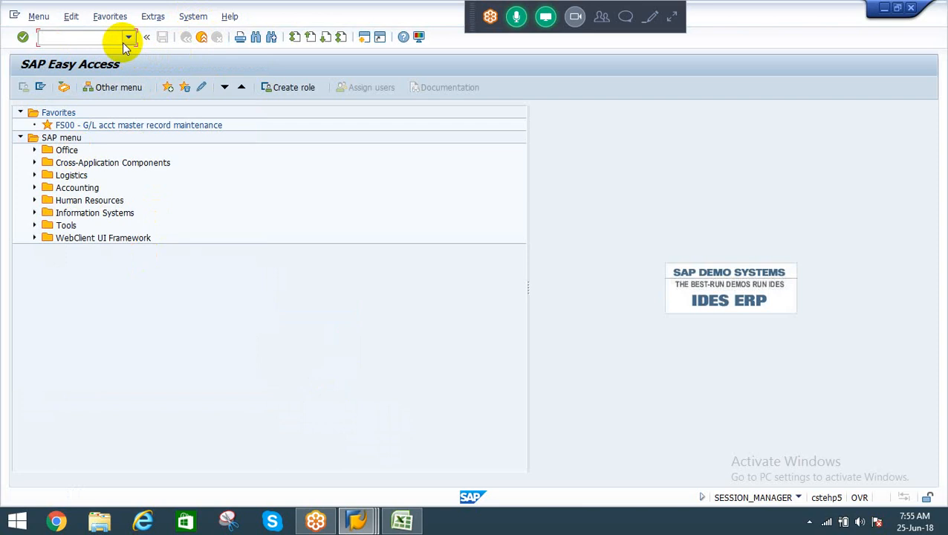
left_click(128, 37)
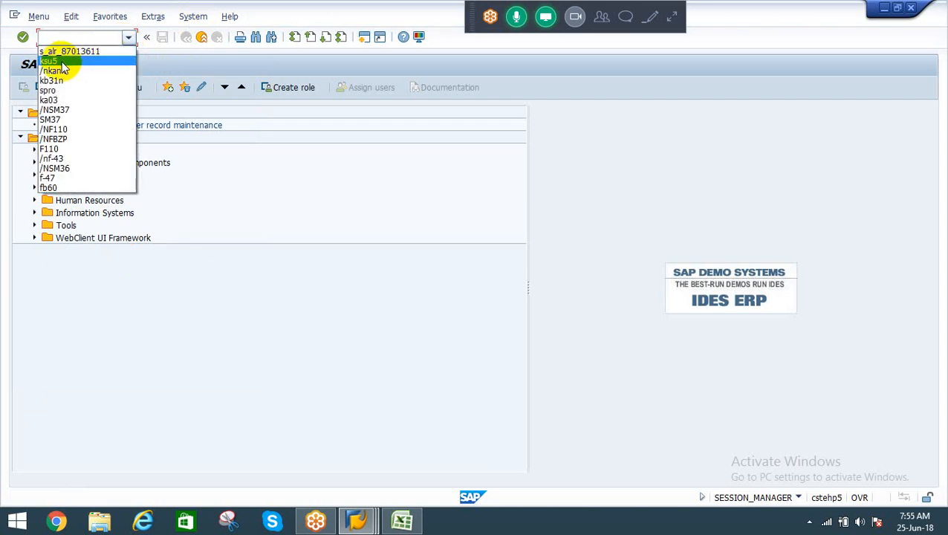
left_click(61, 64)
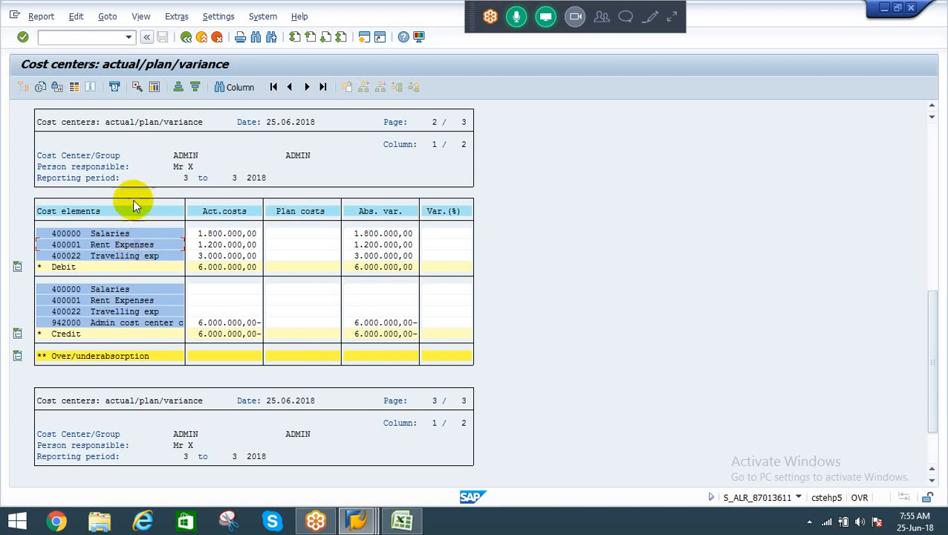
Step: Check the rent expenses in the ADMIN report, switch to the CO number range groups session and leave it
left_click(208, 246)
key("alt+Tab")
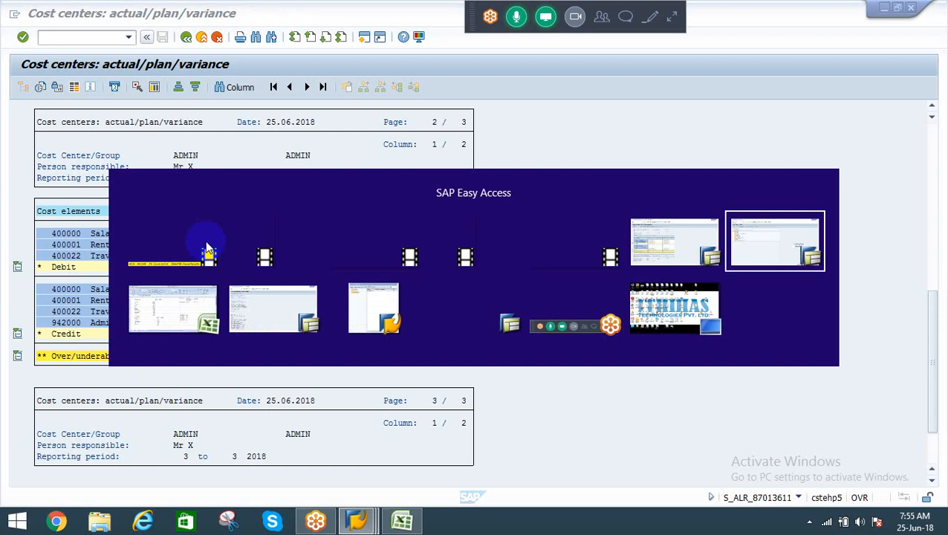
key("alt+Tab")
key("alt+Tab")
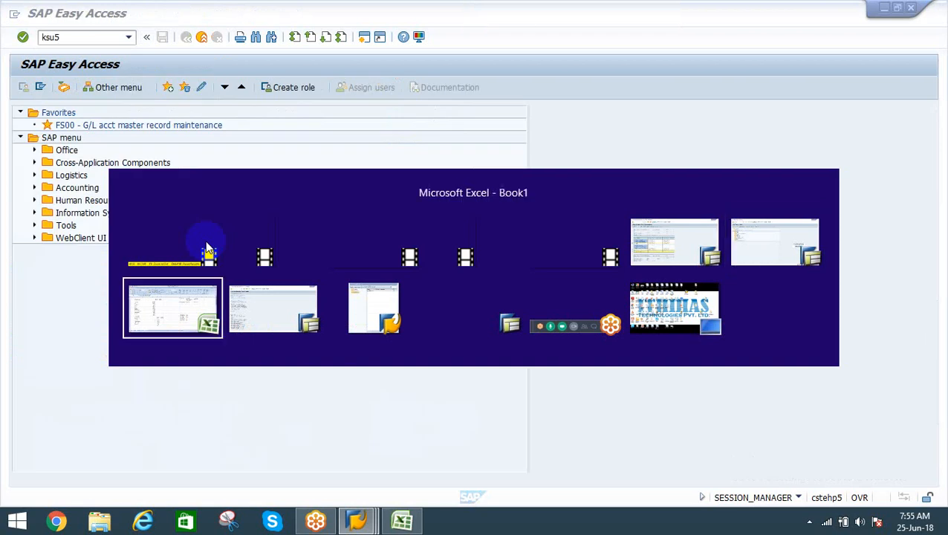
left_click(206, 242)
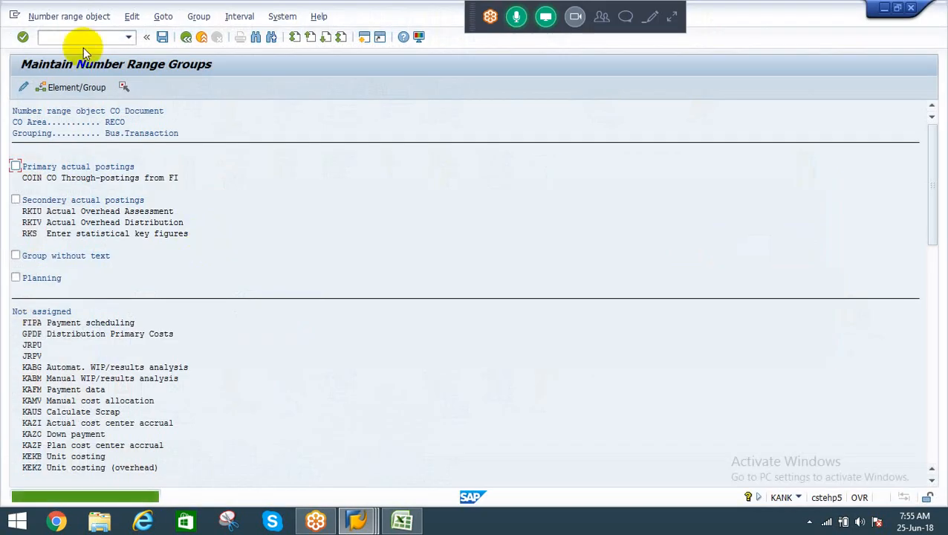
left_click(186, 37)
left_click(186, 37)
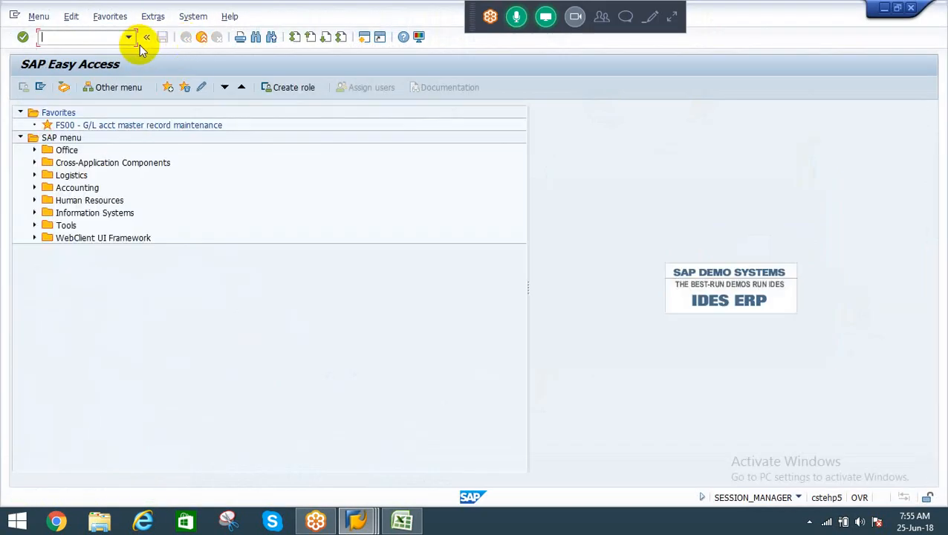
Step: Open transaction SPRO and display the SAP reference IMG
type("spro")
key("Return")
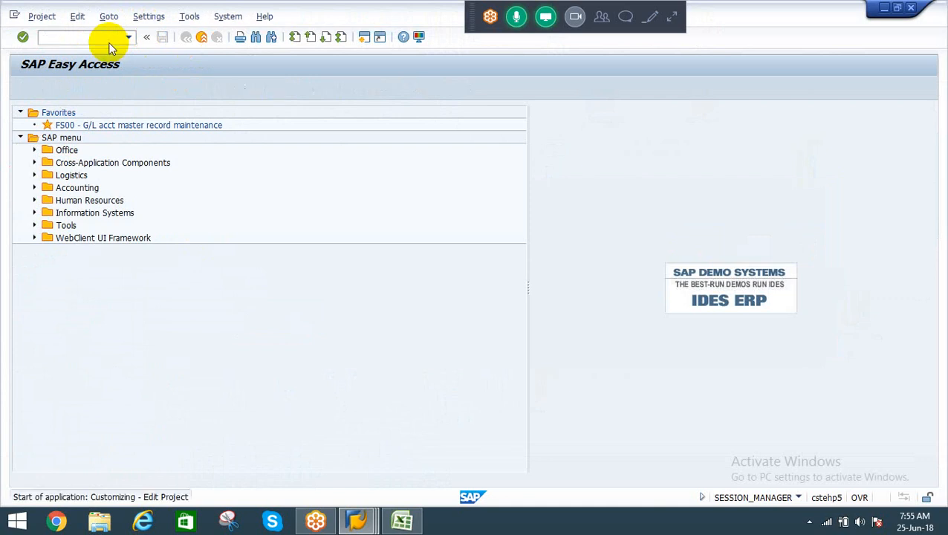
key("F5")
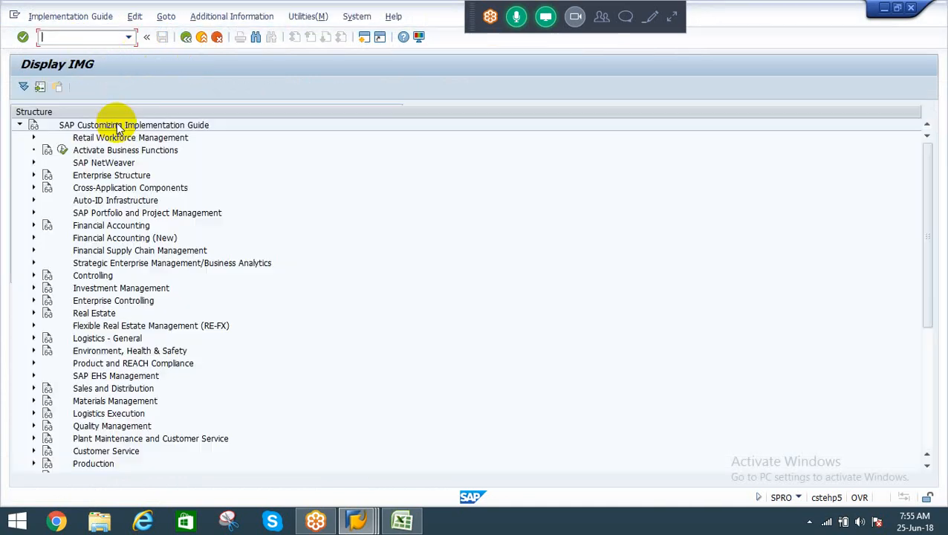
Step: Expand Controlling and its Cost Center Accounting node in the implementation guide
key("Down")
key("Down")
key("Down")
key("Down")
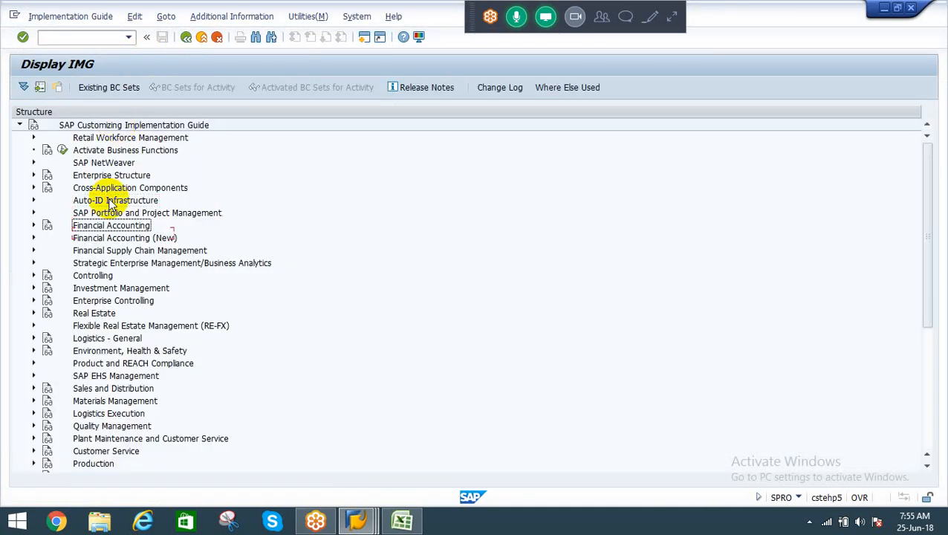
key("Right")
key("Down")
key("Down")
key("Down")
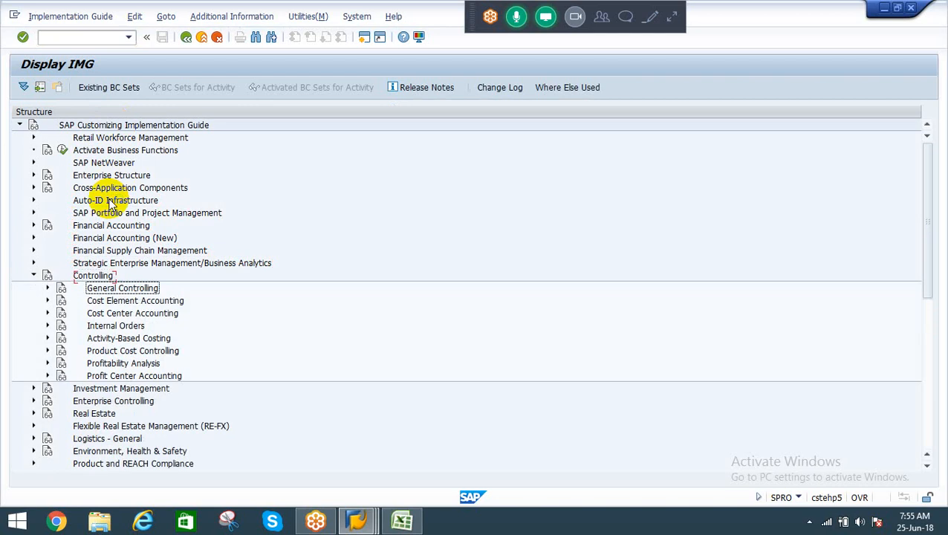
key("Right")
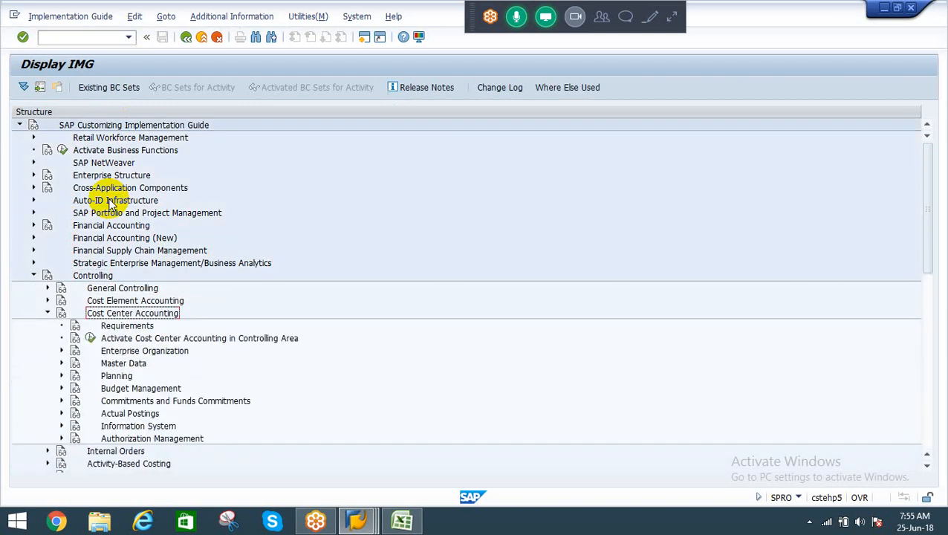
Step: Expand Actual Postings and its Period-End Closing node under Cost Center Accounting
key("Down")
key("Down")
key("Down")
key("Down")
key("Down")
key("Down")
key("Down")
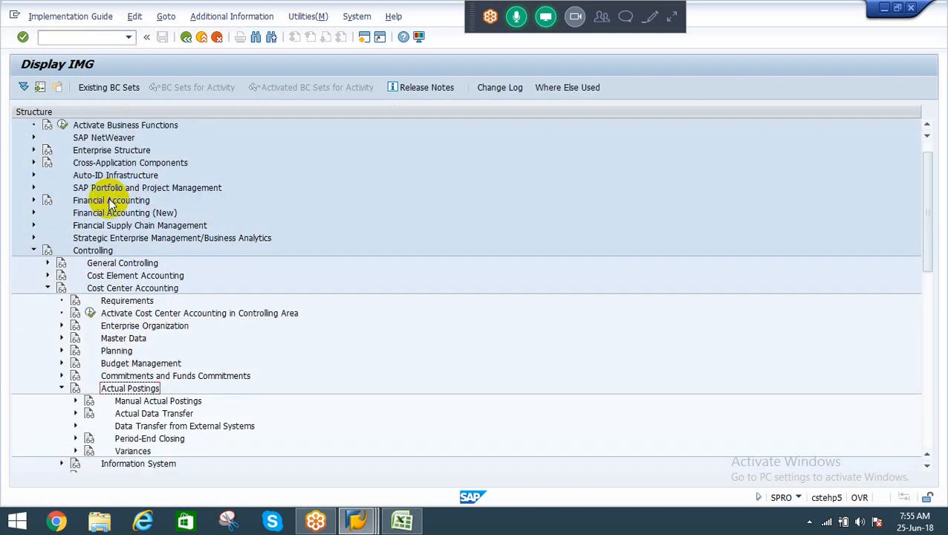
key("Down")
key("Down")
key("Down")
key("Down")
key("Right")
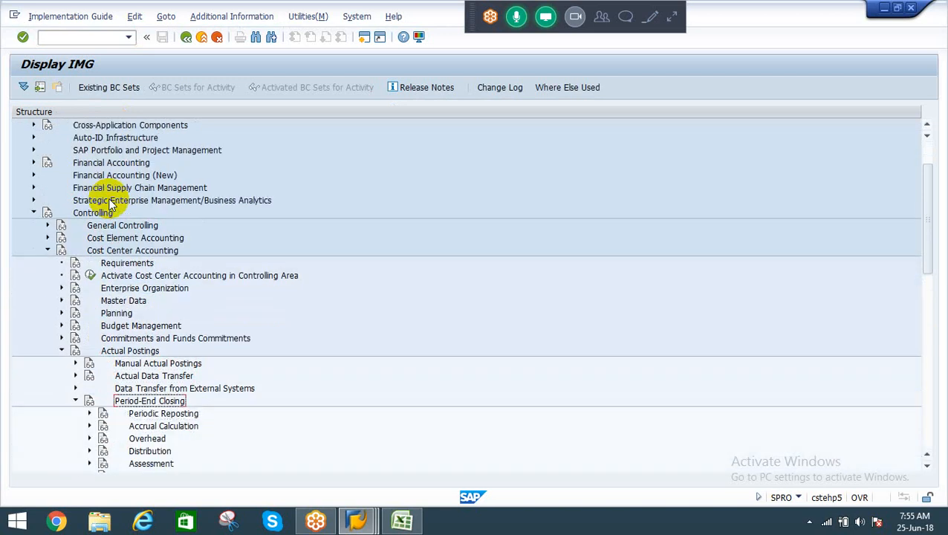
Step: Expand Assessment under Period-End Closing and open the Define Allocation Structures activity
key("Down")
key("Down")
key("Down")
key("Down")
key("Down")
key("Right")
key("Down")
key("Down")
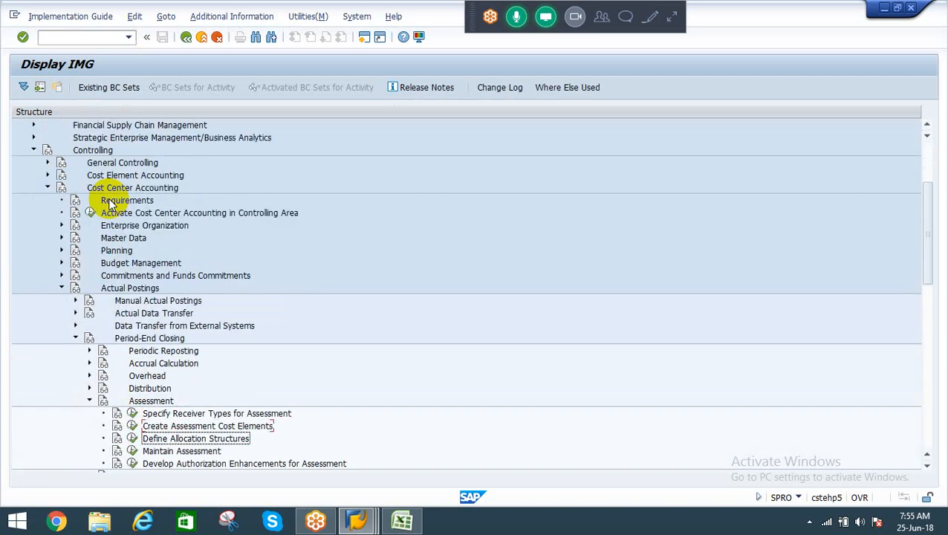
key("Down")
left_click(108, 201)
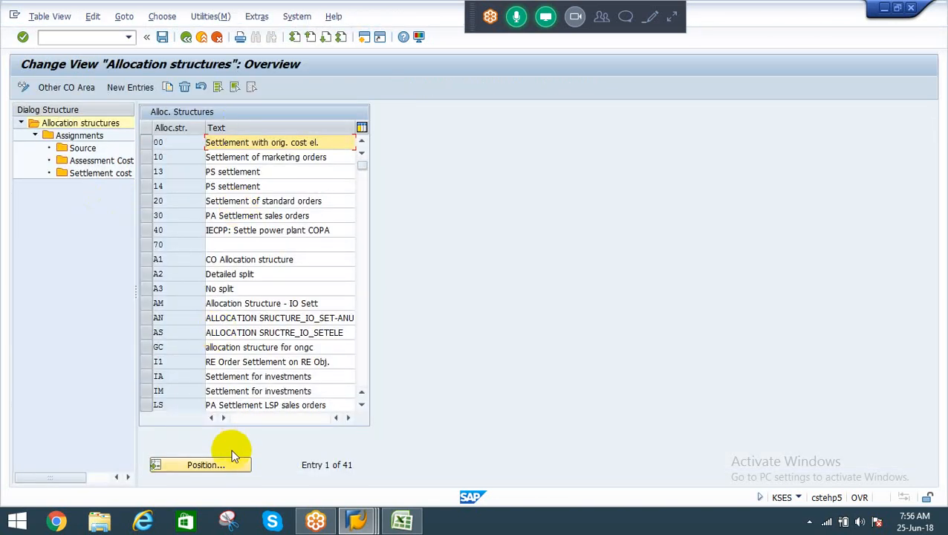
Step: Locate allocation structure RA in the overview and open its assignments
left_click(206, 465)
type("RA")
key("Return")
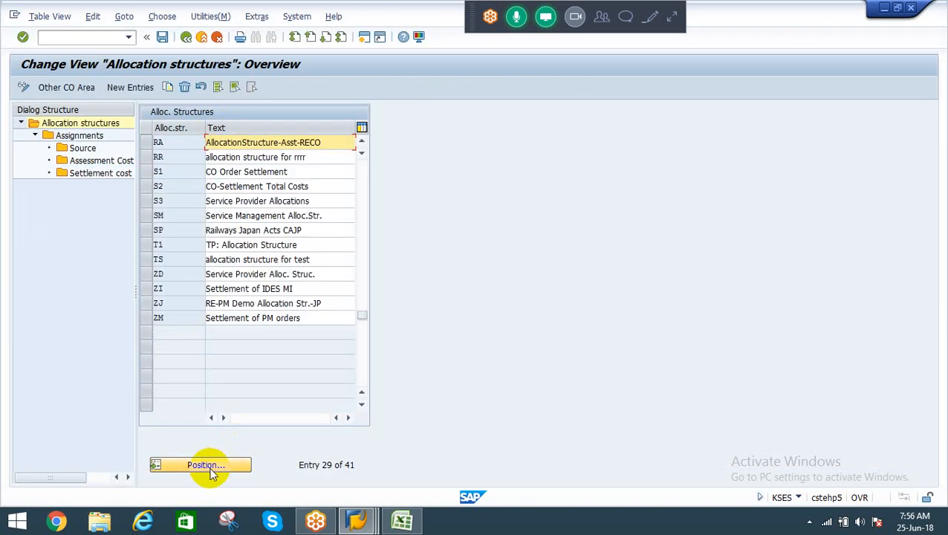
left_click(146, 142)
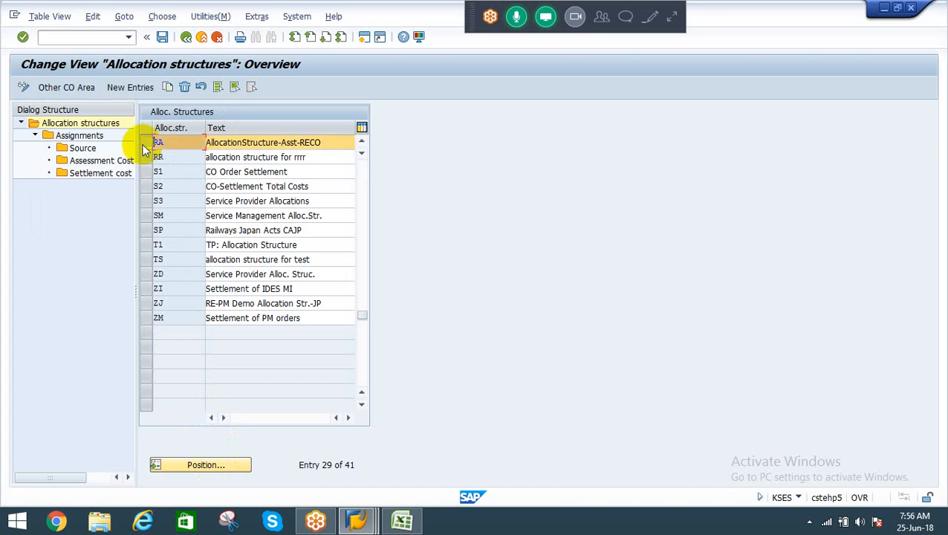
left_click(69, 137)
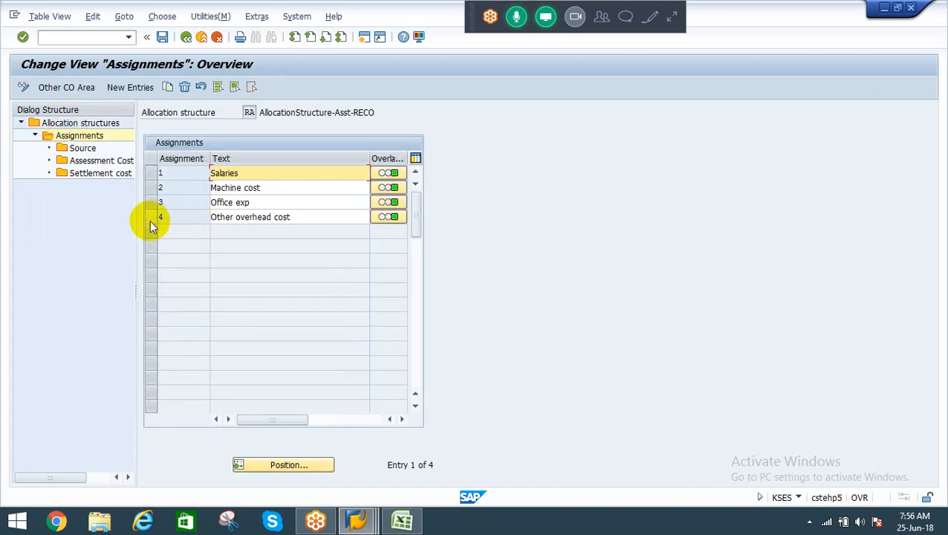
Step: Select assignment 3, Office exp, of allocation structure RA and open its source details
left_click(151, 219)
left_click(149, 218)
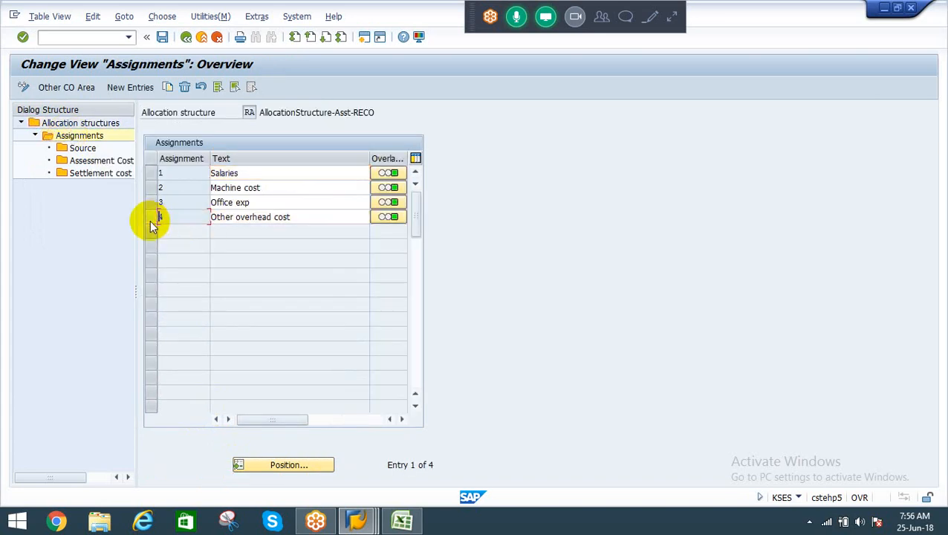
left_click(151, 203)
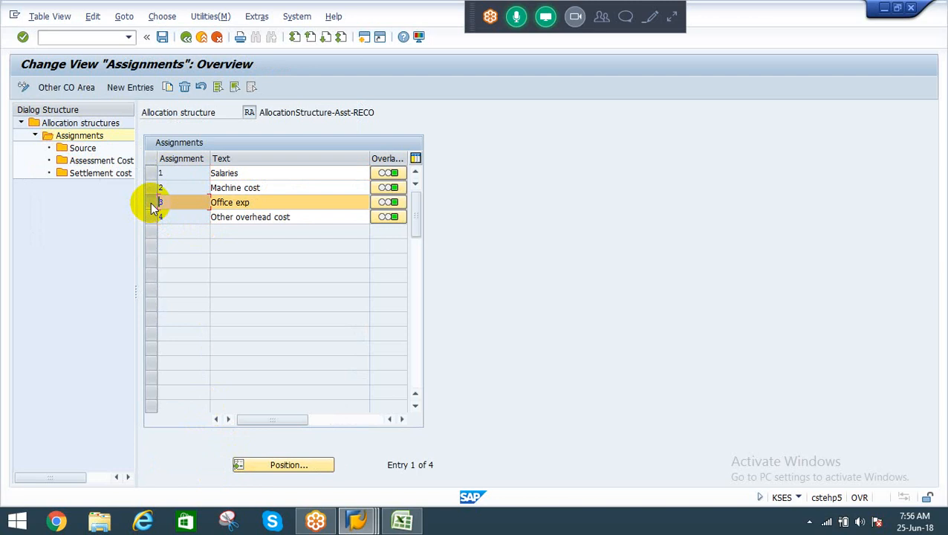
double_click(82, 148)
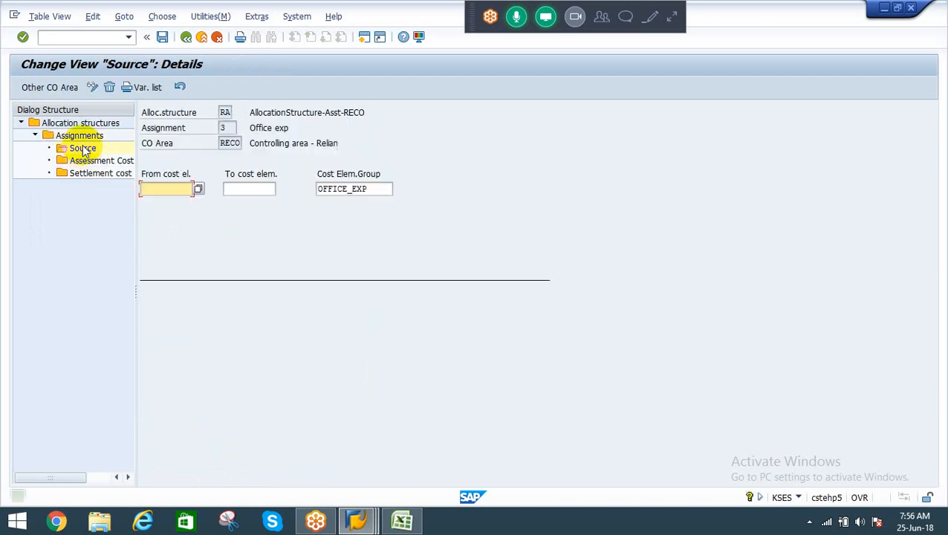
Step: Open the source's cost element group OFFICE_EXP for changing
left_click(346, 190)
left_click(256, 17)
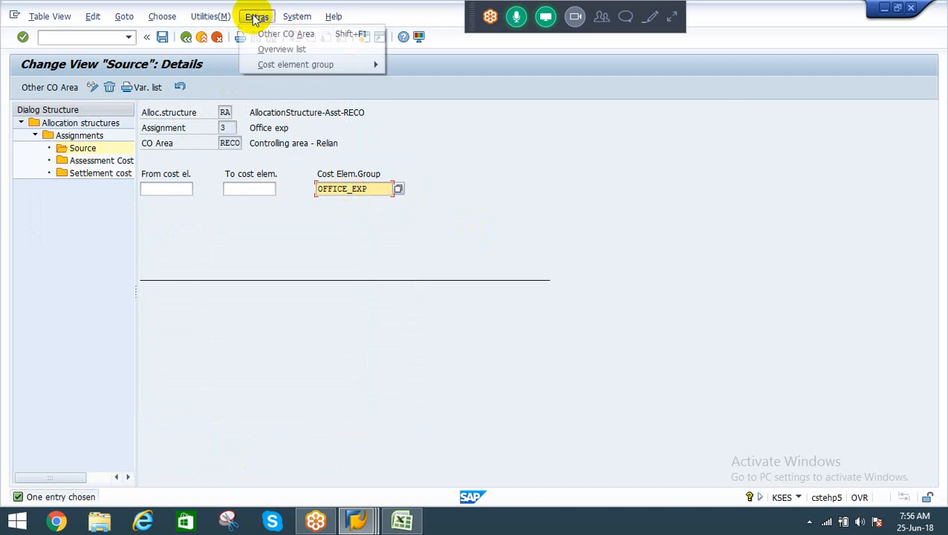
mouse_move(360, 68)
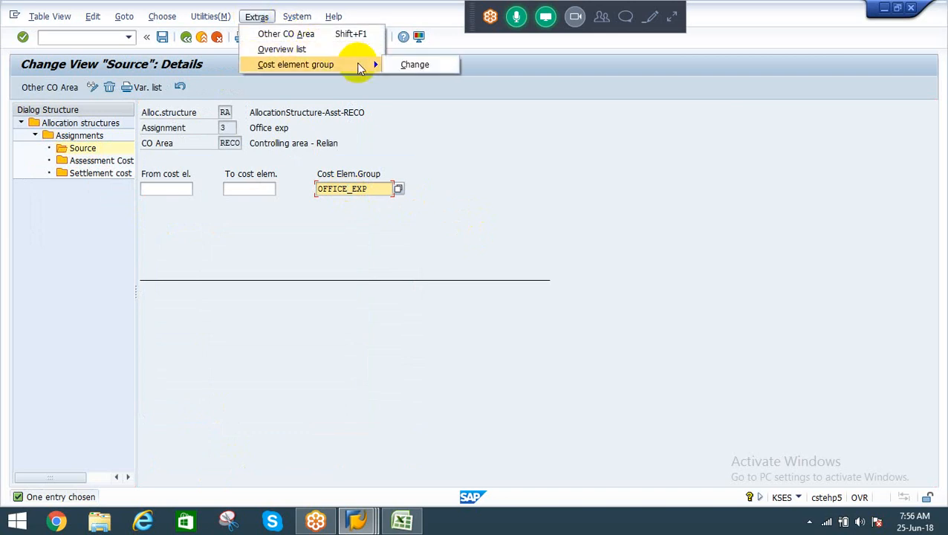
left_click(415, 65)
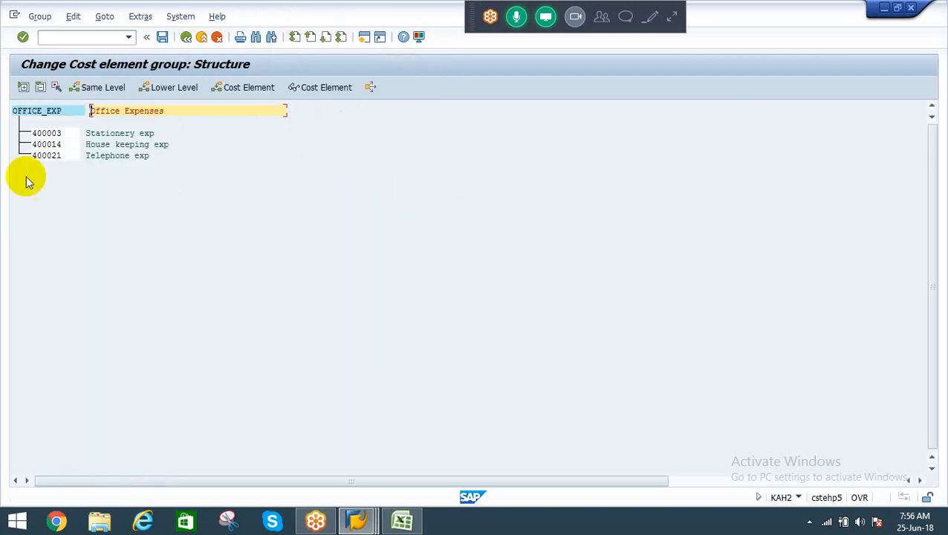
Step: Add cost element 400001 Rent Expenses below 400021 in the OFFICE_EXP group and save the group
left_click(37, 156)
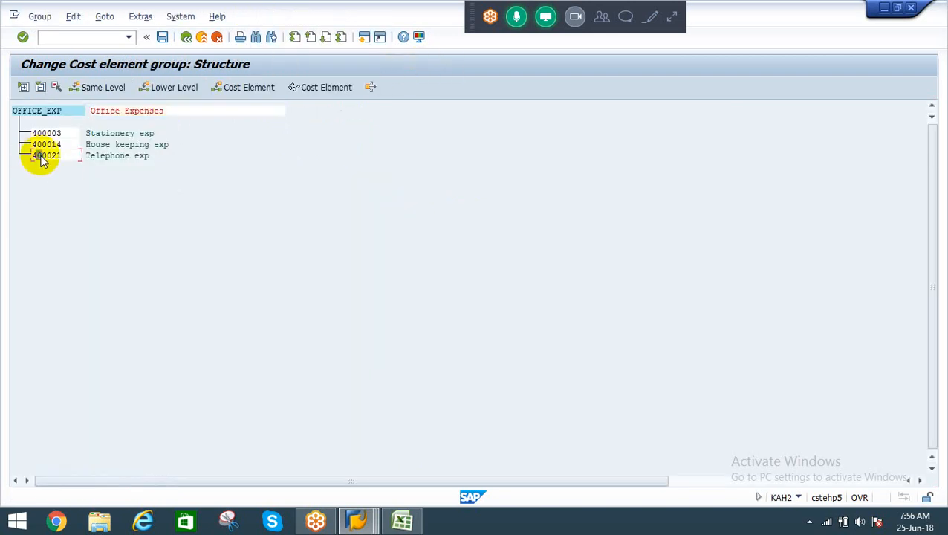
left_click(174, 87)
key("Return")
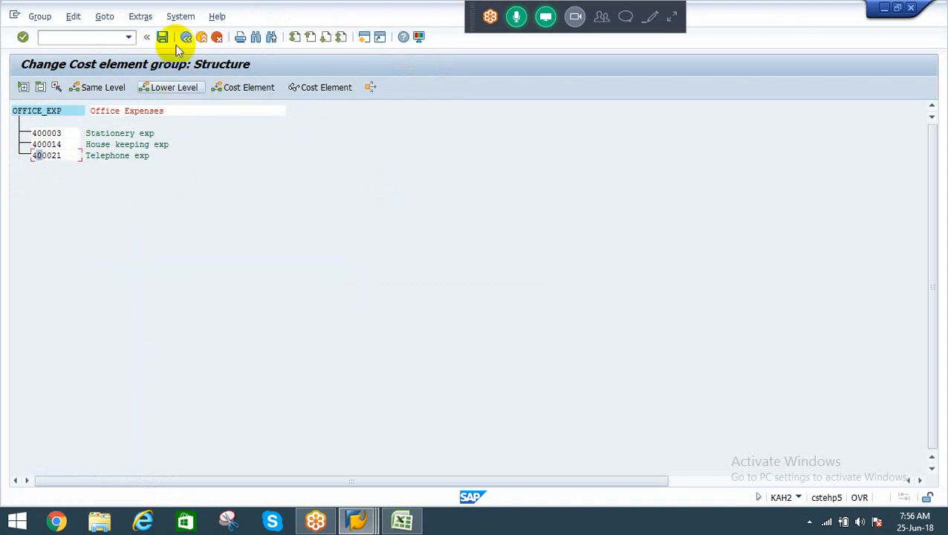
left_click(245, 88)
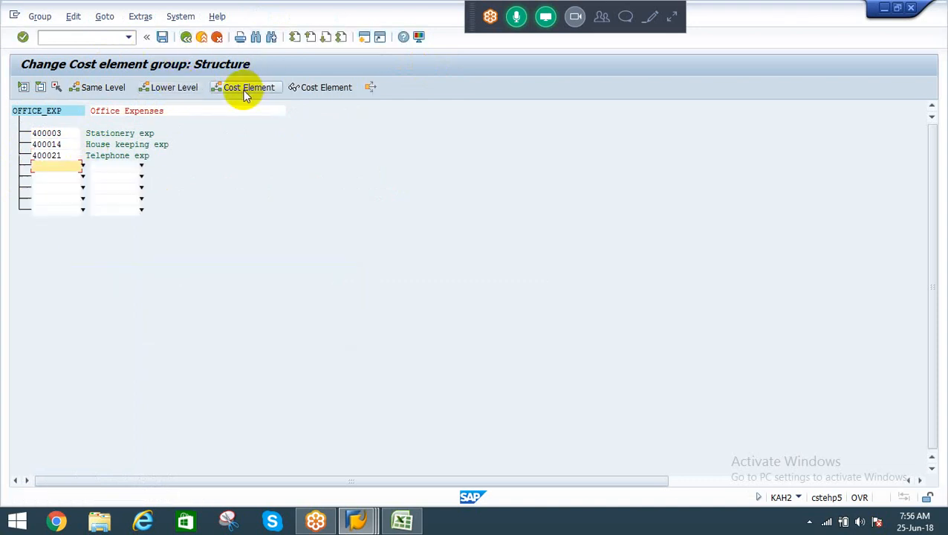
left_click(84, 167)
key("Return")
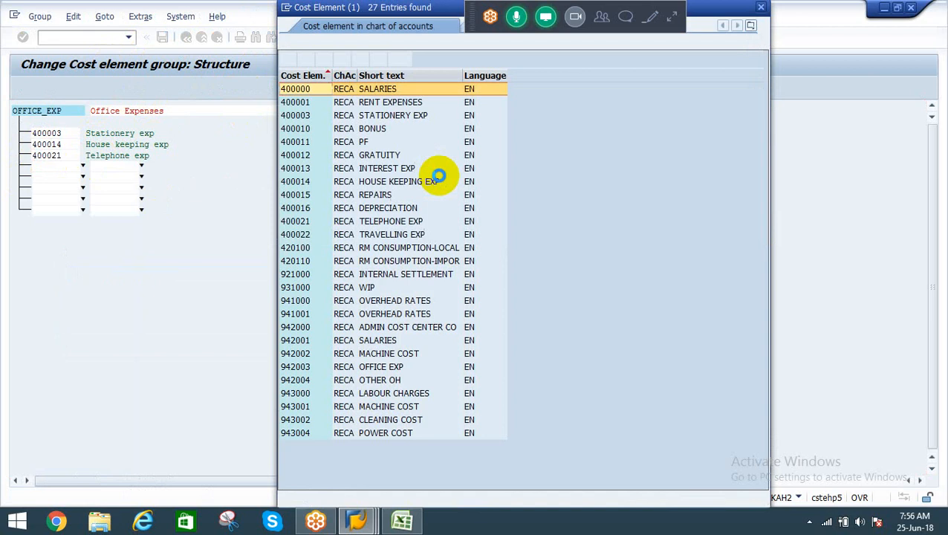
key("Down")
key("Down")
key("Down")
key("Down")
key("Down")
key("Down")
key("Down")
key("Down")
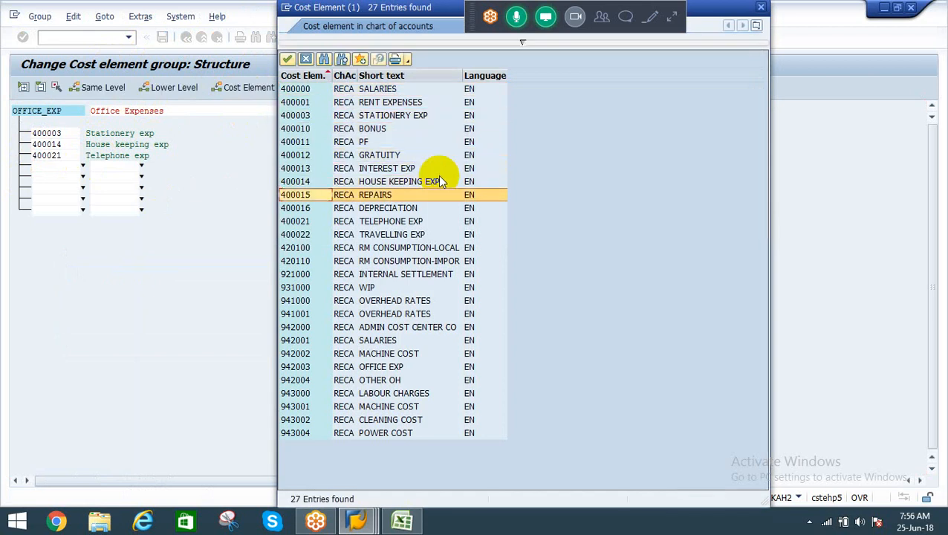
key("Up")
key("Up")
key("Up")
key("Up")
key("Up")
key("Up")
key("Up")
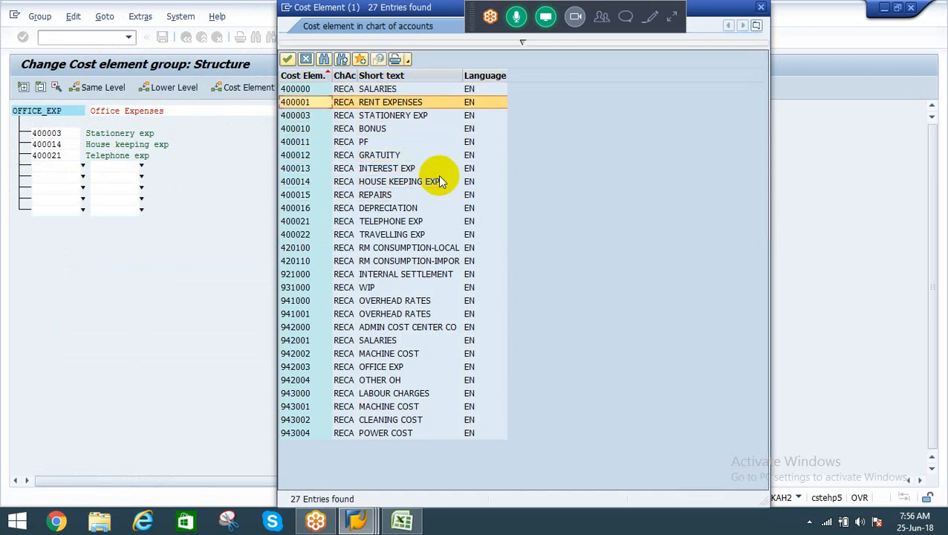
key("Return")
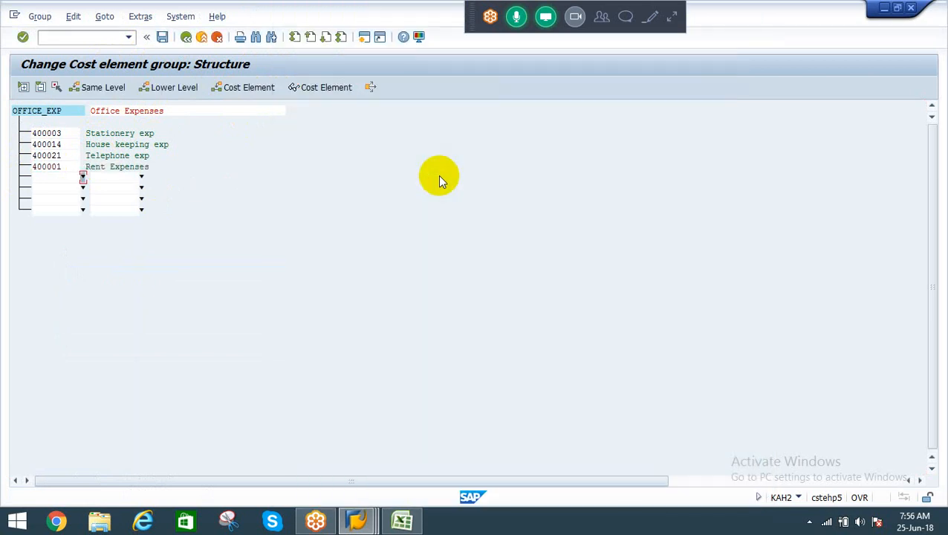
left_click(162, 36)
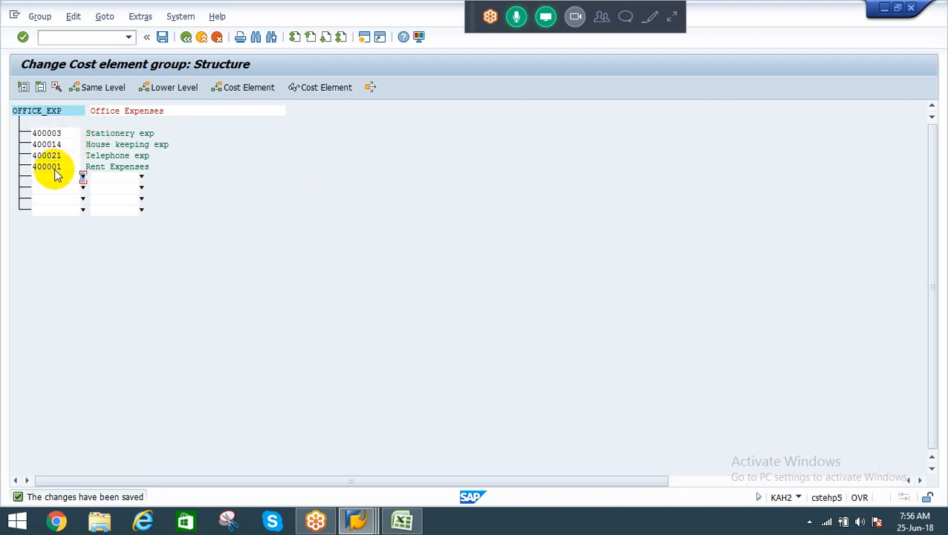
Step: Switch to the SAP Easy Access session and start transaction ksu5 from the previously used codes
key("alt+Tab")
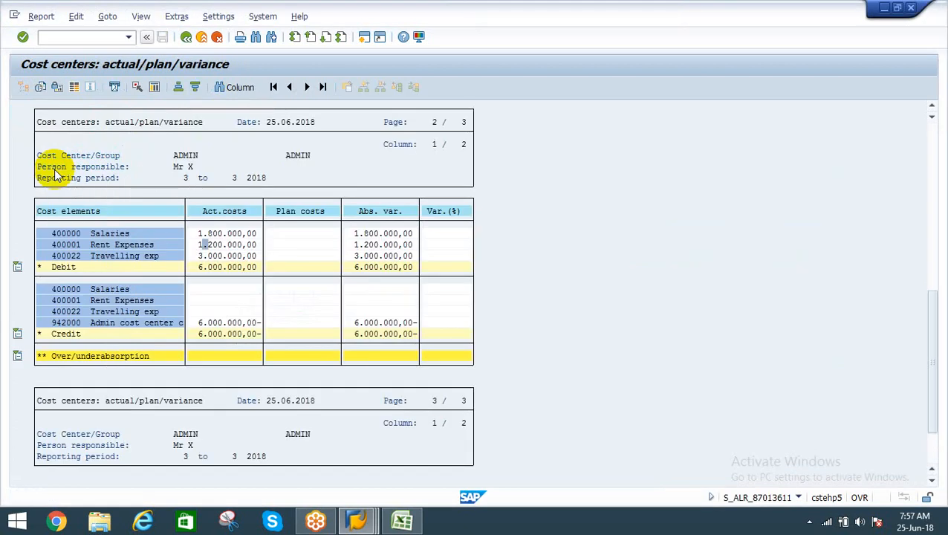
key("alt+Tab")
key("alt+Tab")
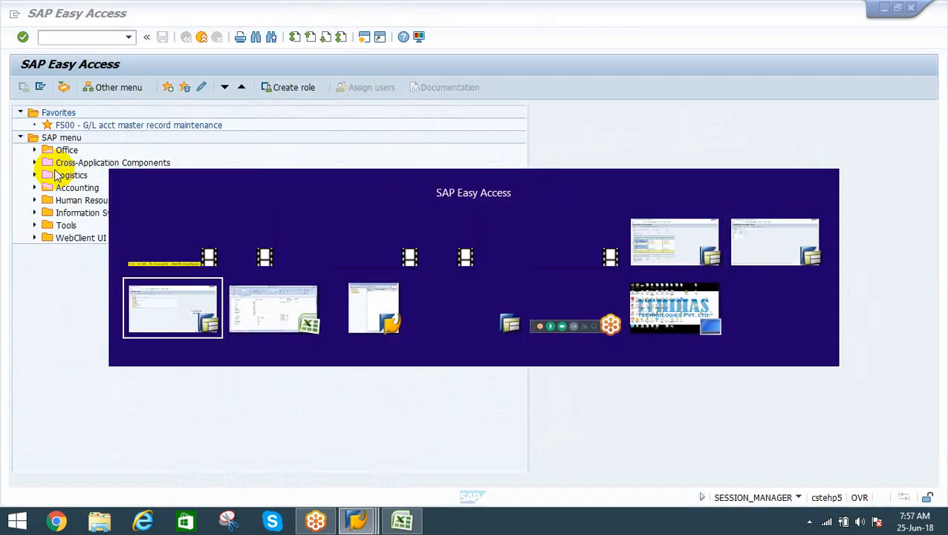
key("alt+Tab")
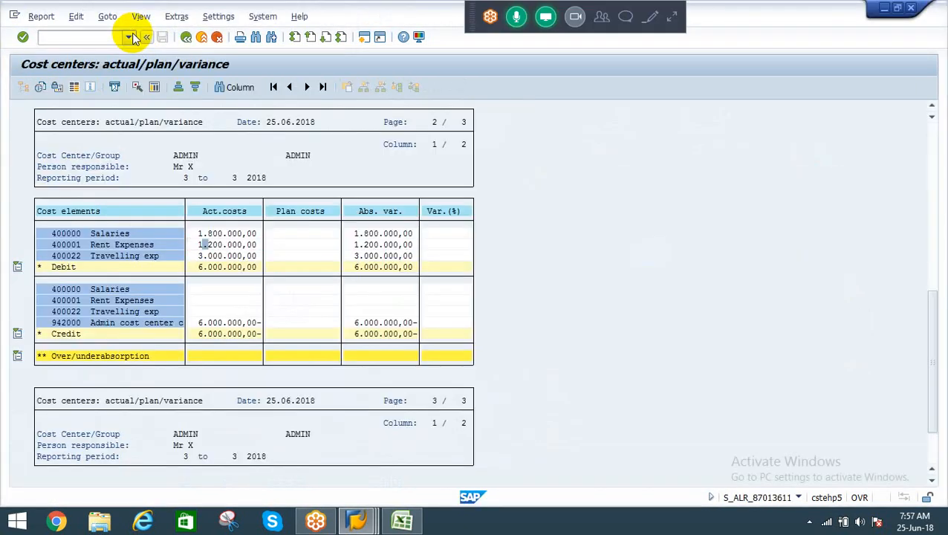
key("alt+Tab")
left_click(128, 36)
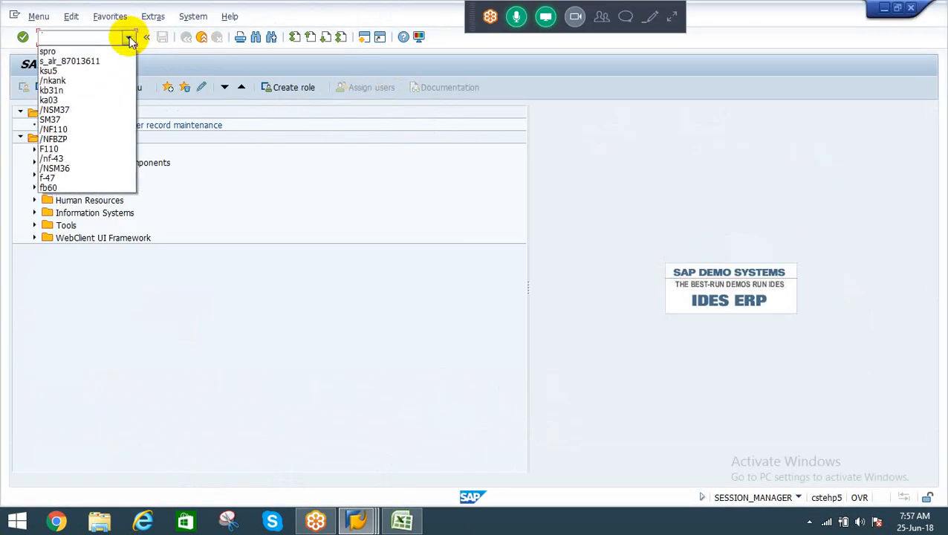
left_click(50, 73)
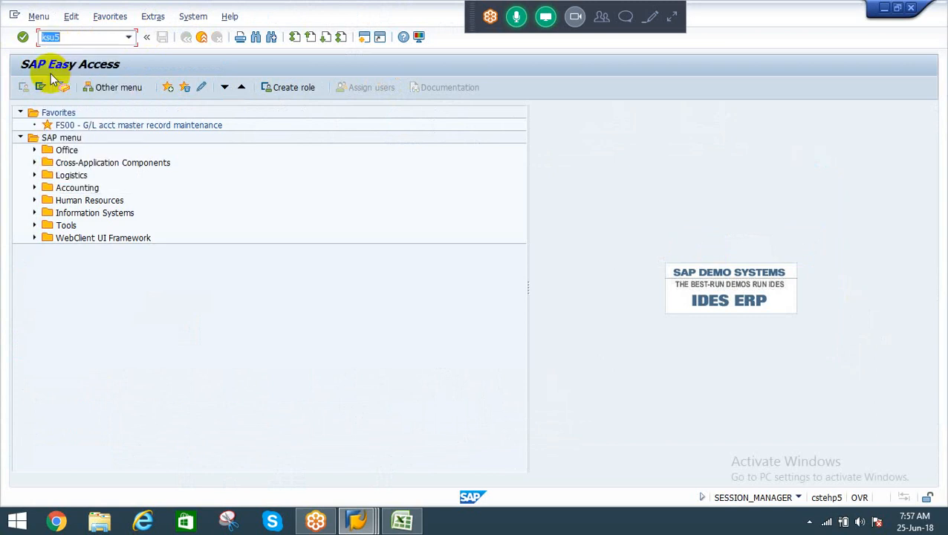
key("Return")
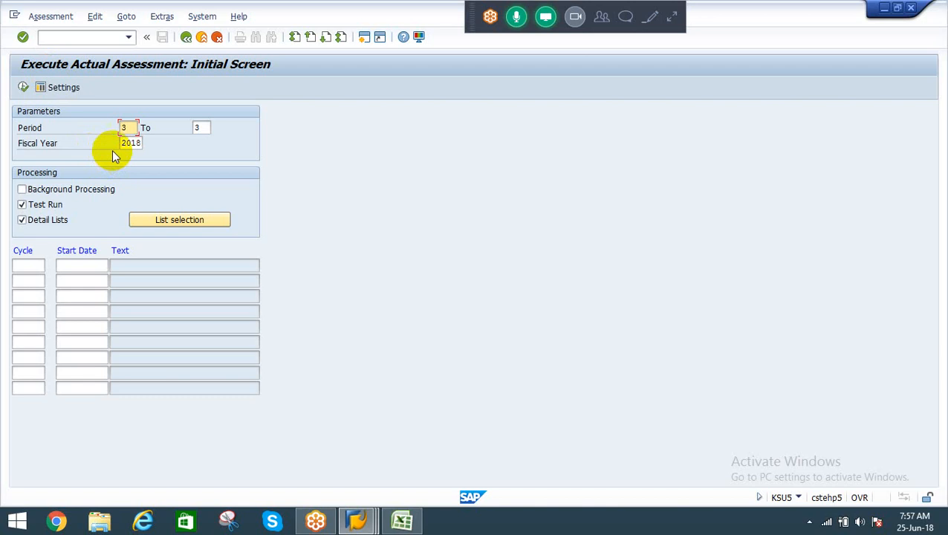
Step: Execute the actual assessment of cycle RECOAC for period 3 of 2018 as an update run with the test run option off
left_click(22, 205)
left_click(25, 264)
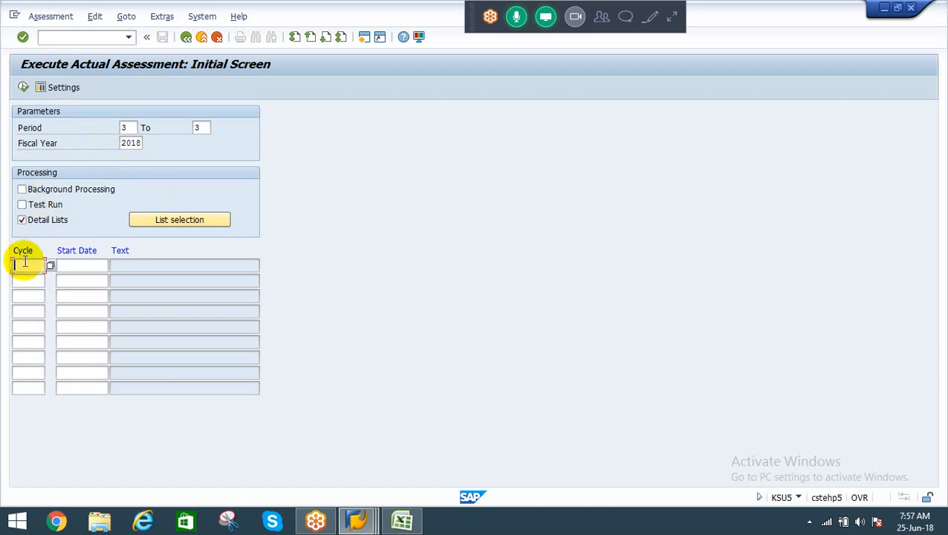
key("space")
key("Down")
key("Return")
key("Return")
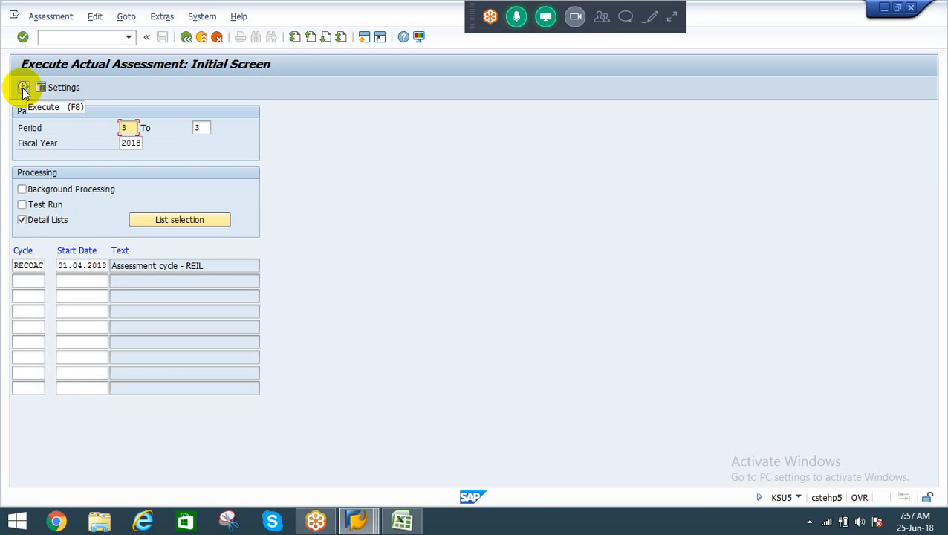
left_click(23, 87)
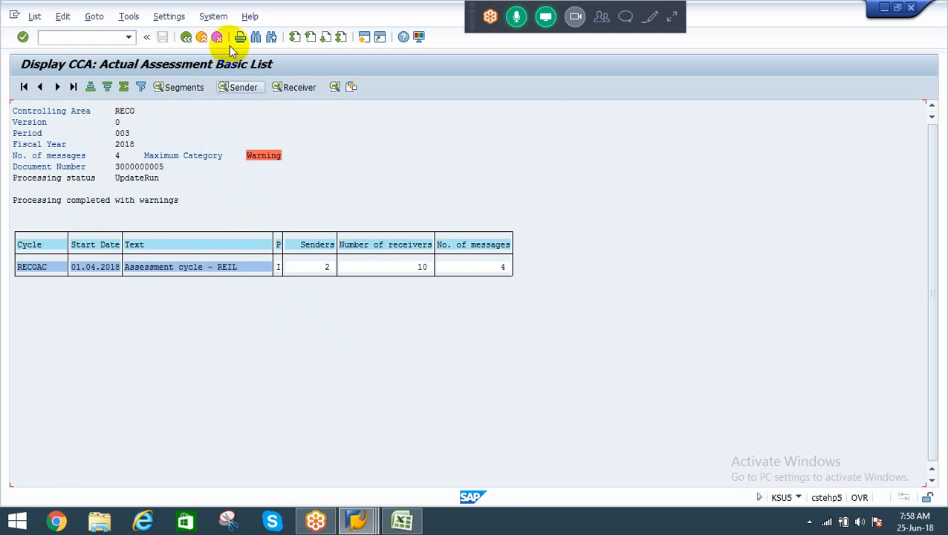
Step: Display the assessment run's messages and open the long text of the warning on the missing cost element assignment
left_click(261, 158)
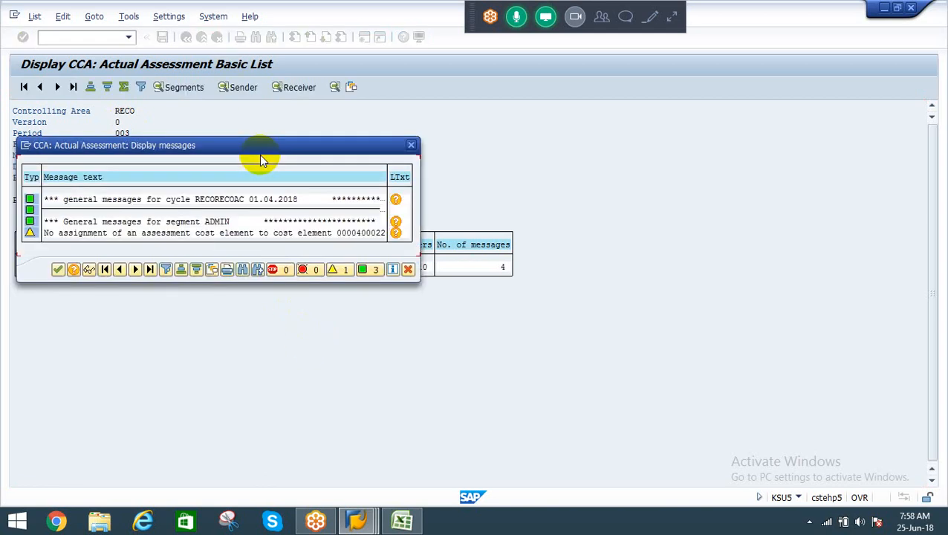
left_click(396, 233)
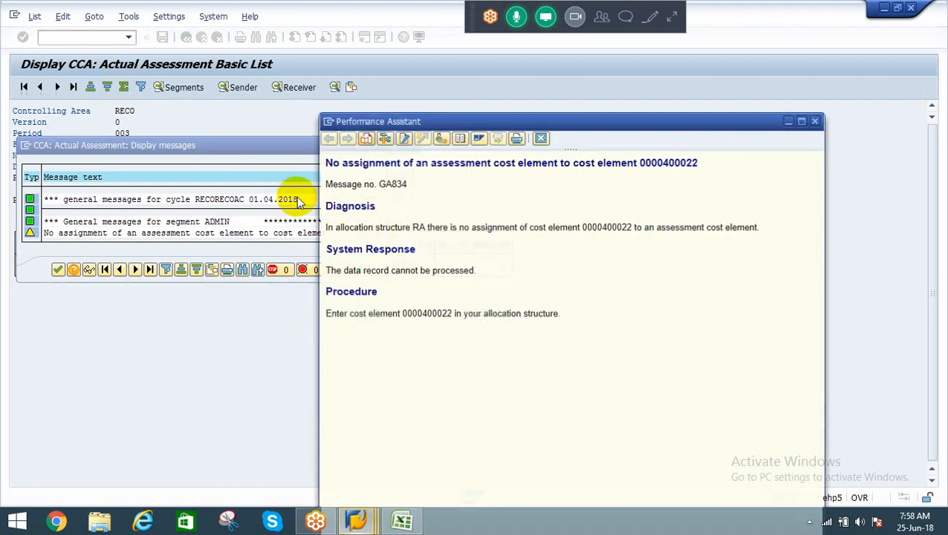
Step: Close the warning's long text, compare the message list with the cost elements in the ADMIN cost center report, and close the list
left_click(540, 139)
key("alt+Tab")
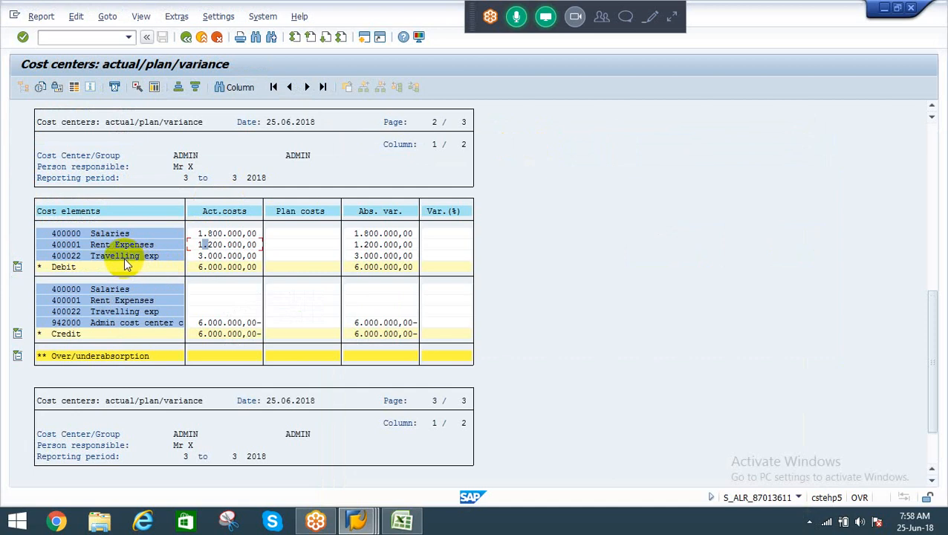
key("alt+Tab")
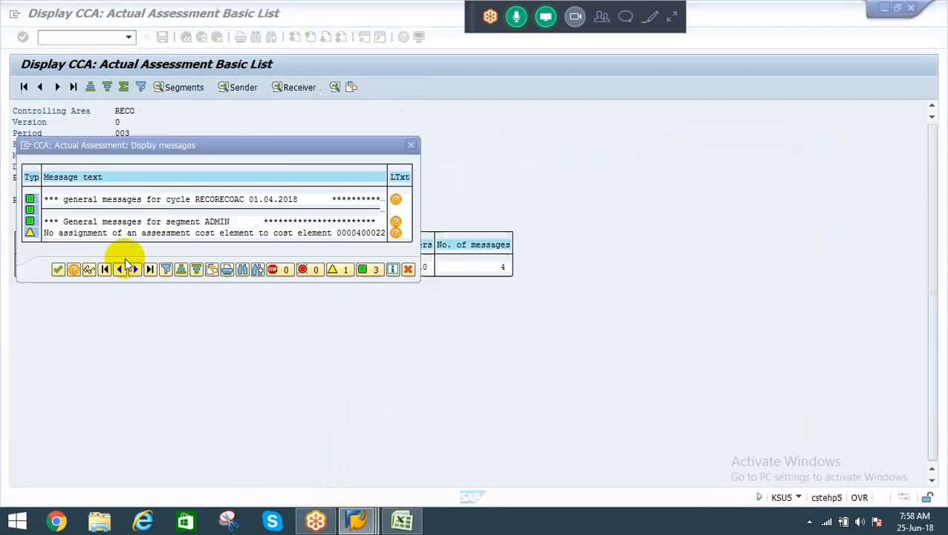
key("alt+Tab")
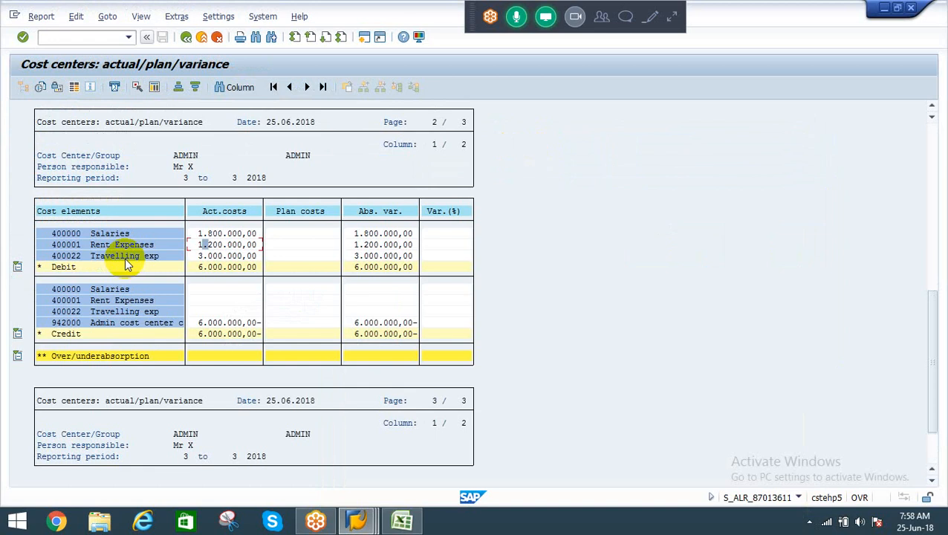
key("alt+Tab")
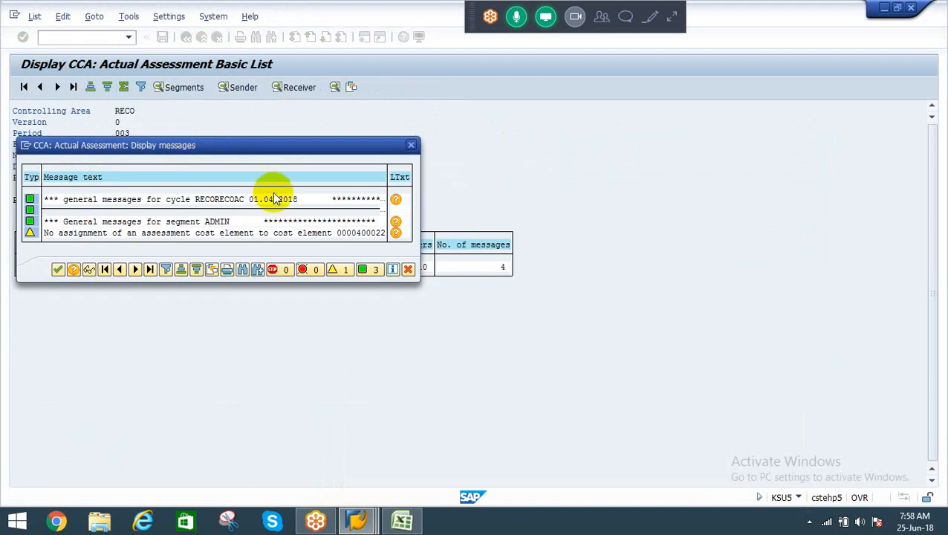
left_click(411, 146)
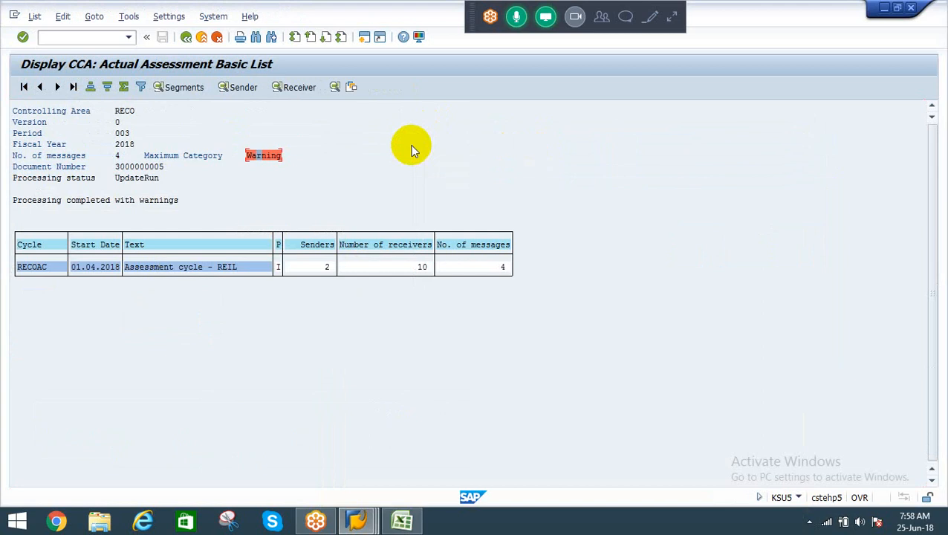
Step: Exit the open cost center report and rerun actual/plan/variance for cost center ADMIN, controlling area RECO, period 3 of 2018
key("alt+Tab")
key("F3")
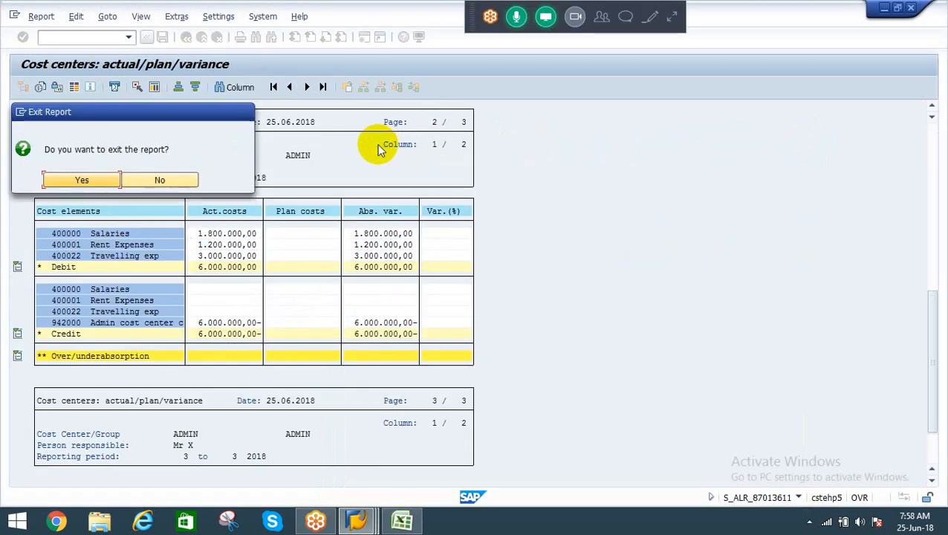
left_click(81, 181)
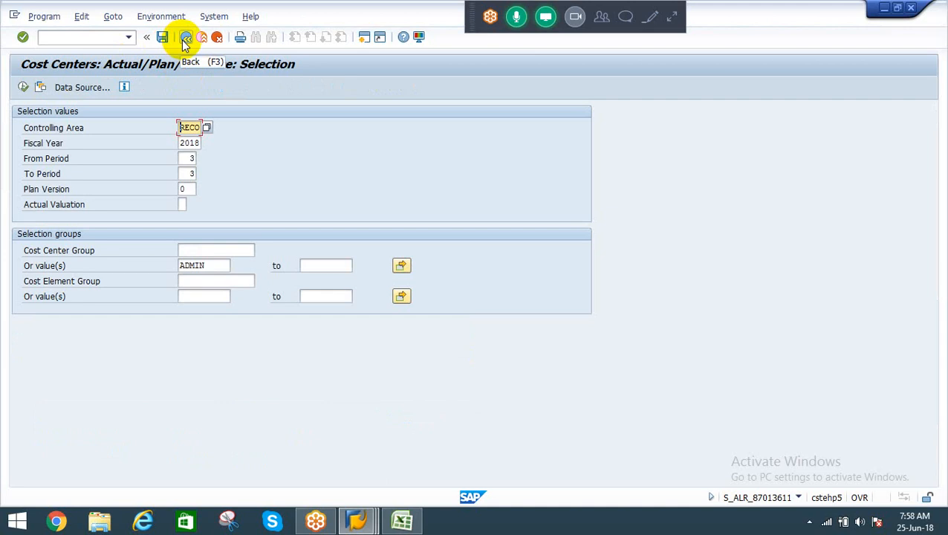
left_click(128, 37)
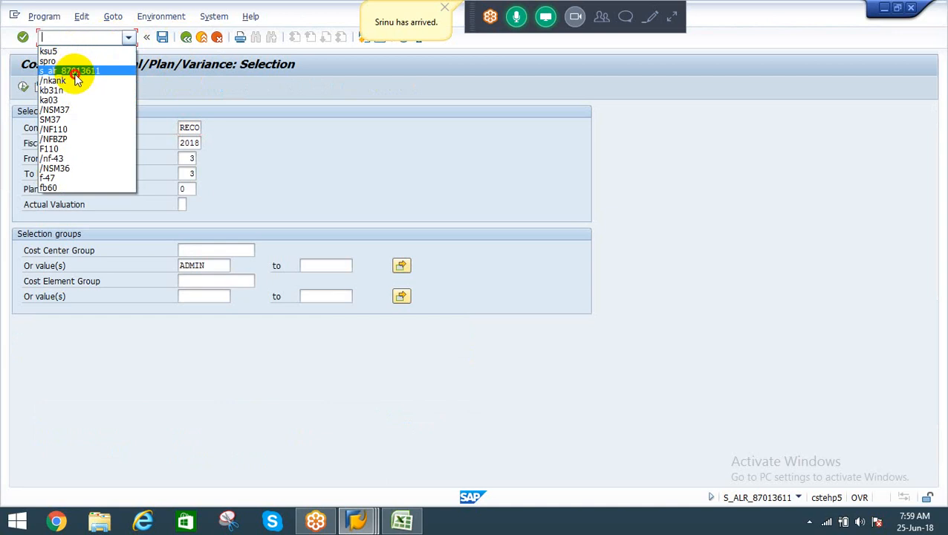
left_click(72, 72)
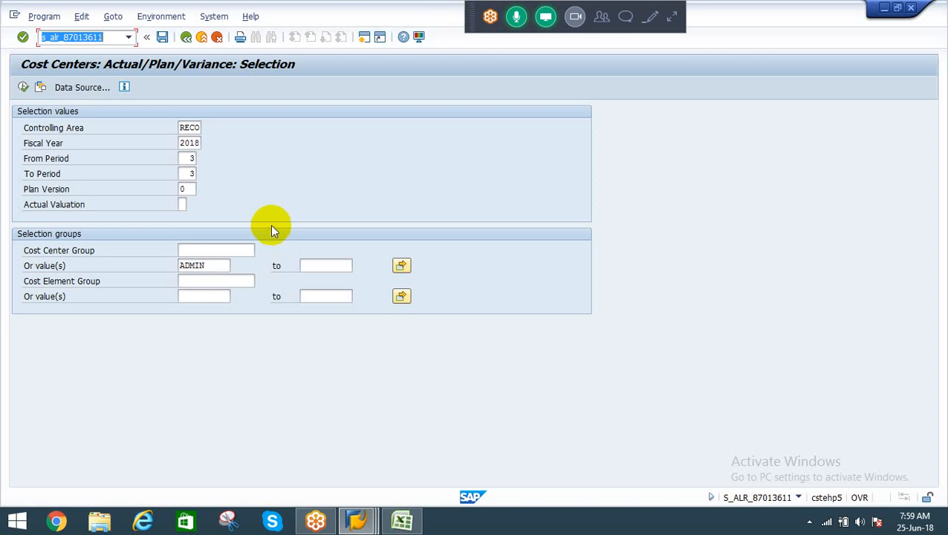
left_click(23, 87)
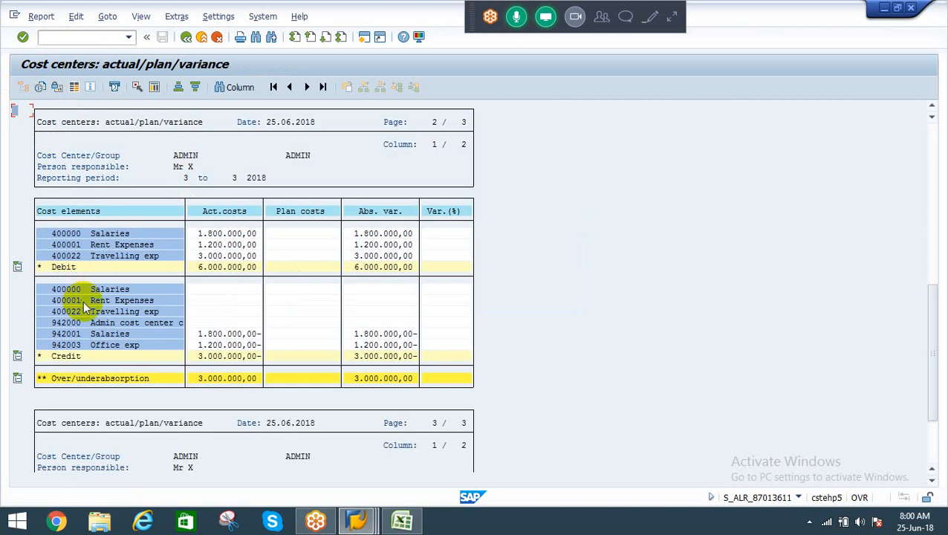
Step: Examine the debit, credit and over/underabsorption actual costs by cost element for ADMIN, including the assessment cost elements, and exit the report
left_click(221, 268)
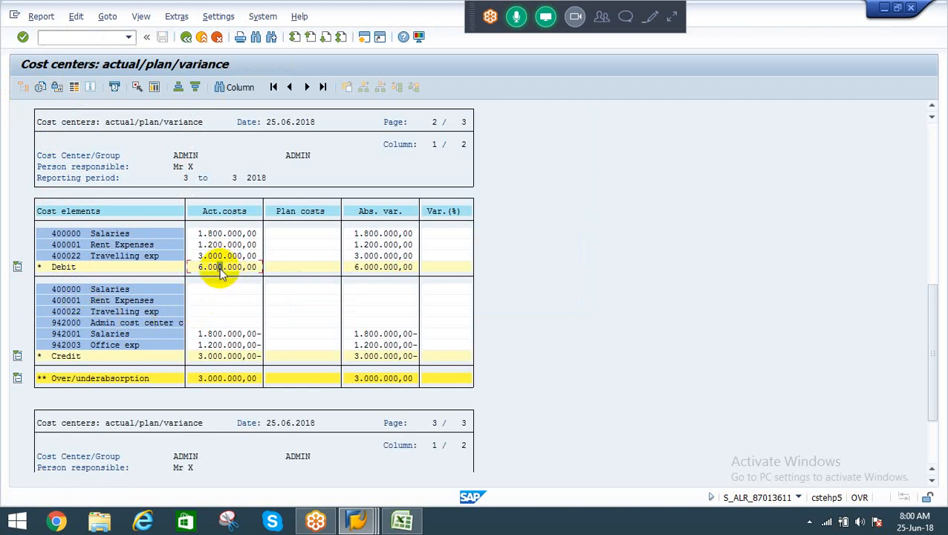
left_click(221, 356)
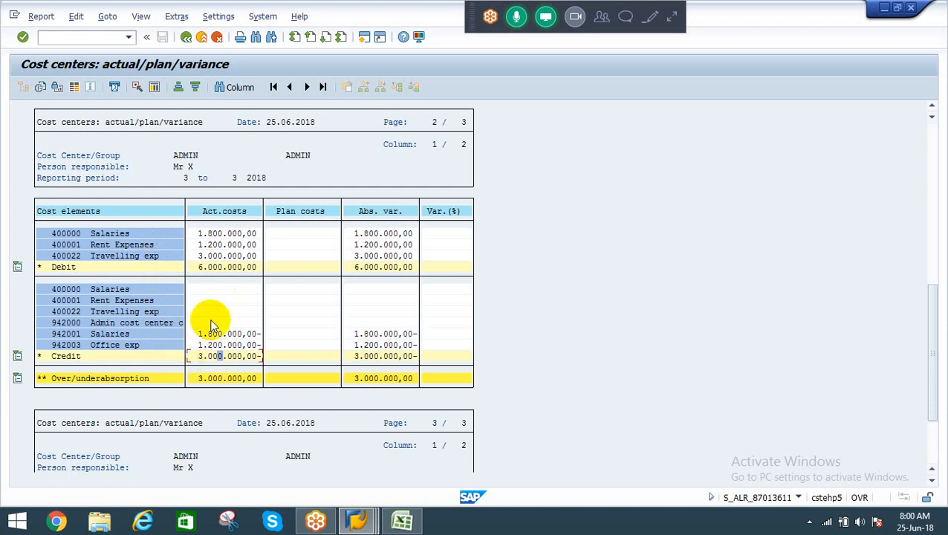
left_click(216, 379)
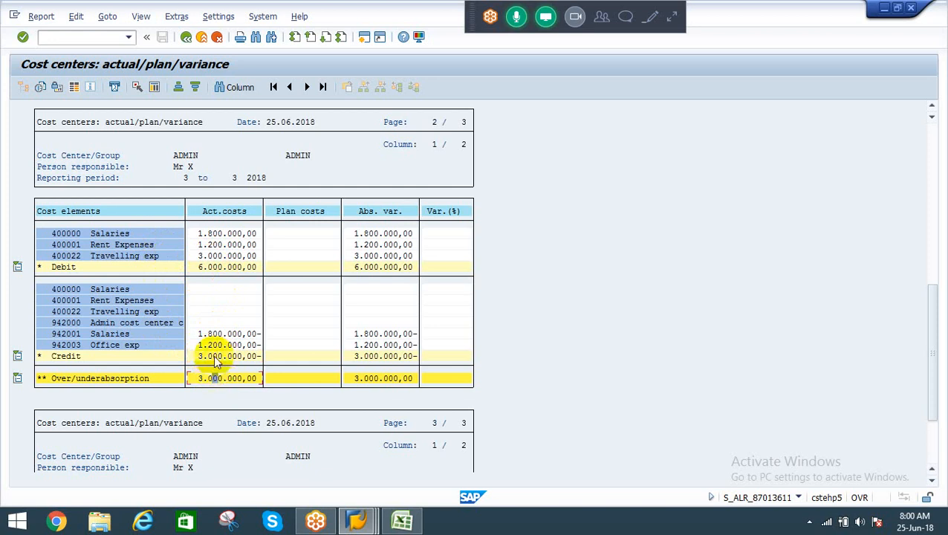
left_click(219, 347)
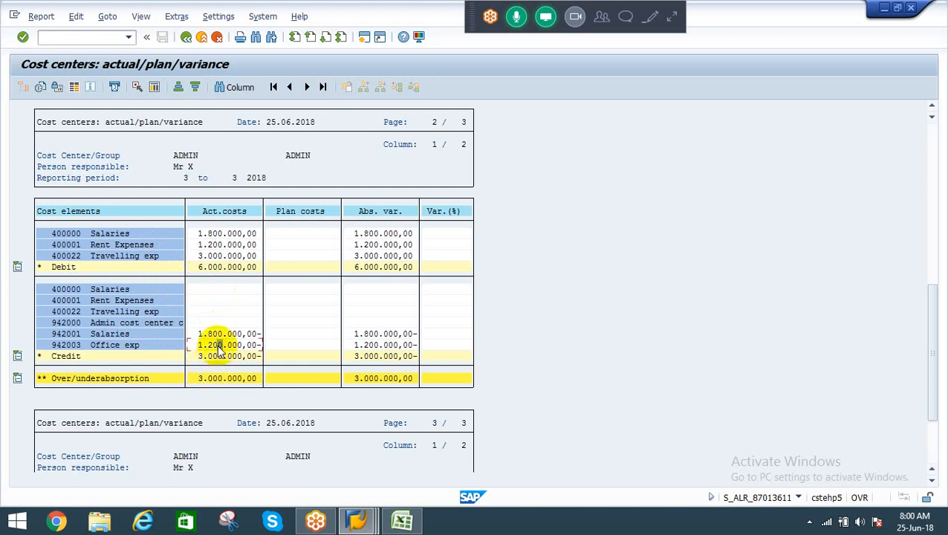
left_click(212, 260)
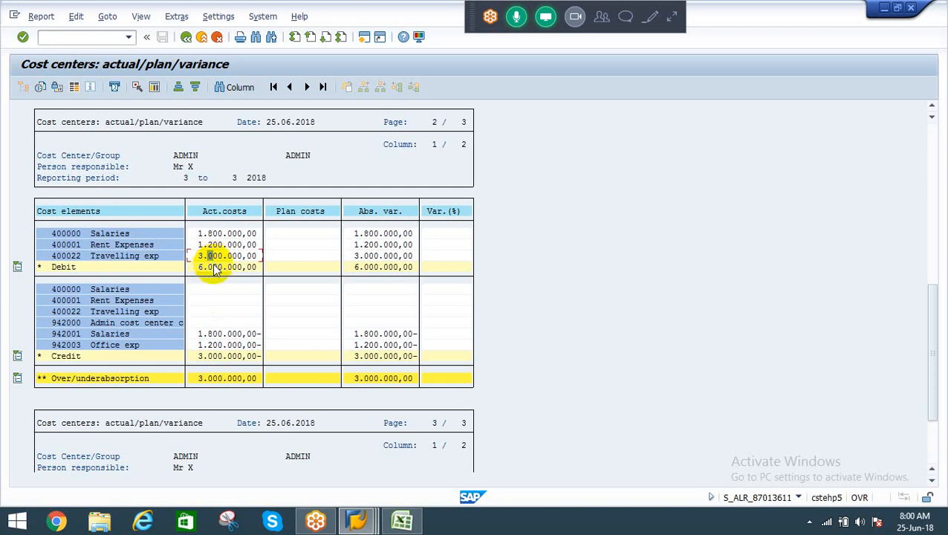
left_click(158, 324)
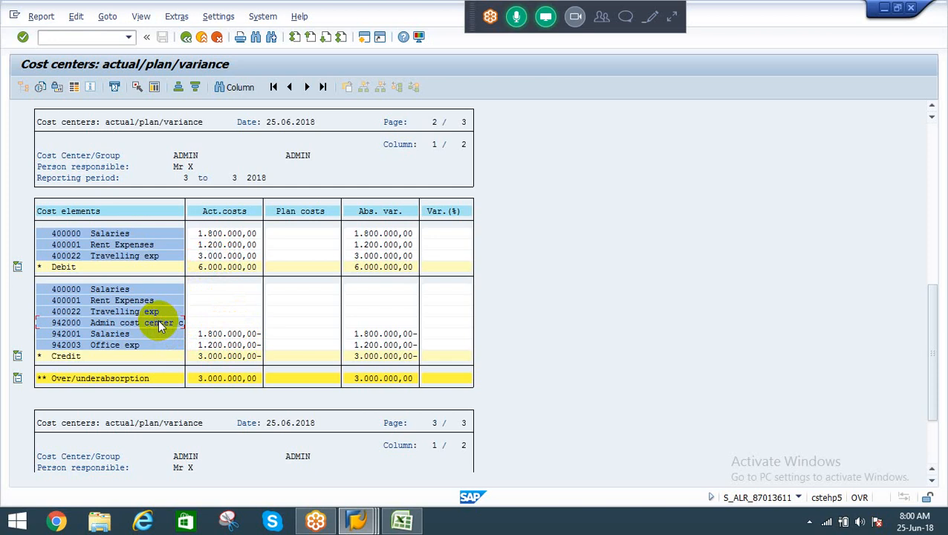
left_click(105, 336)
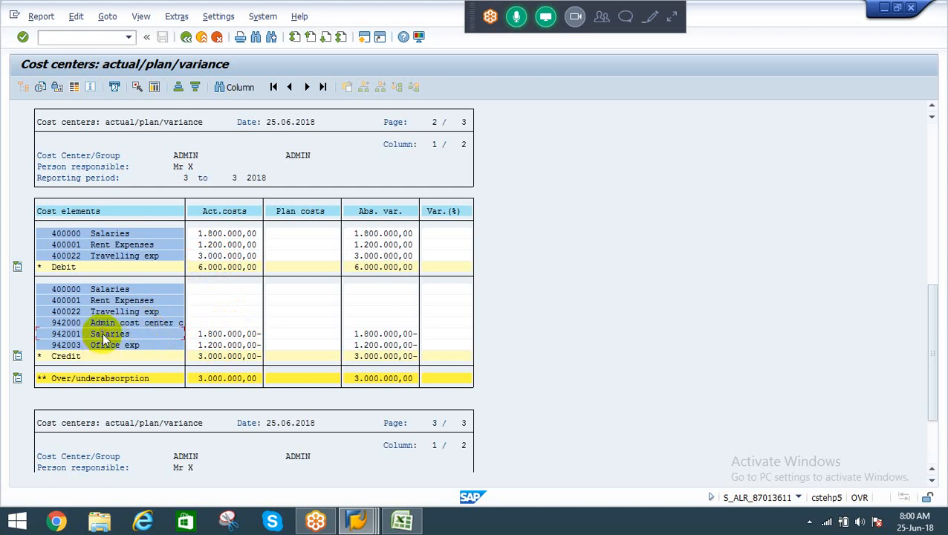
left_click(106, 345)
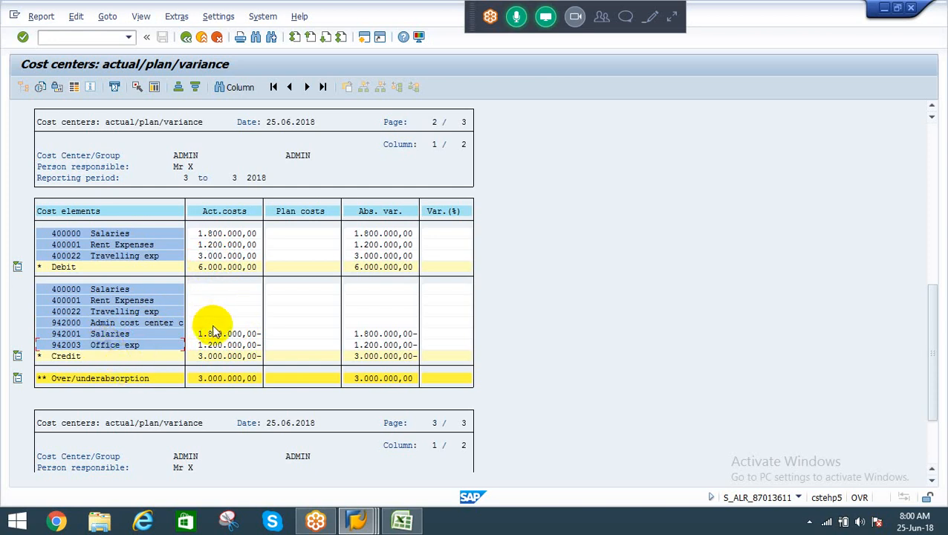
left_click(113, 325)
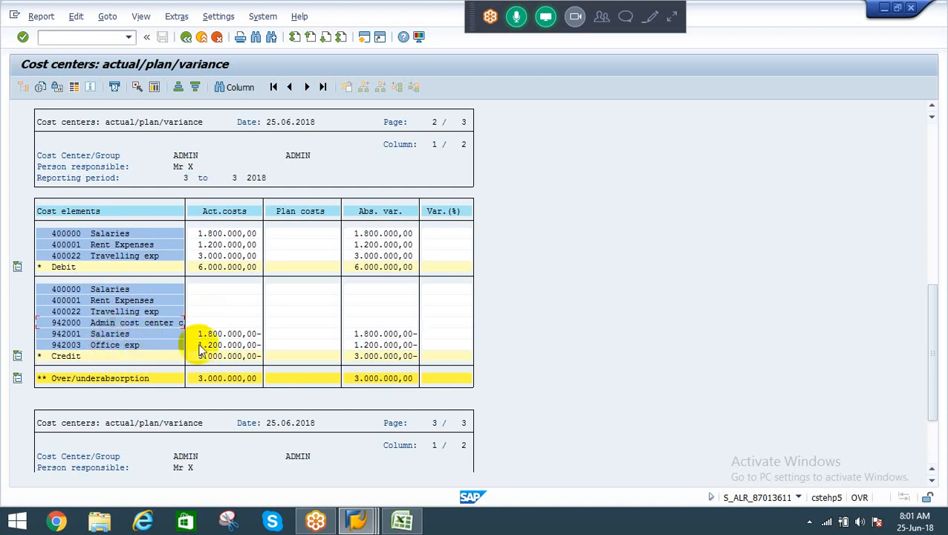
left_click(210, 259)
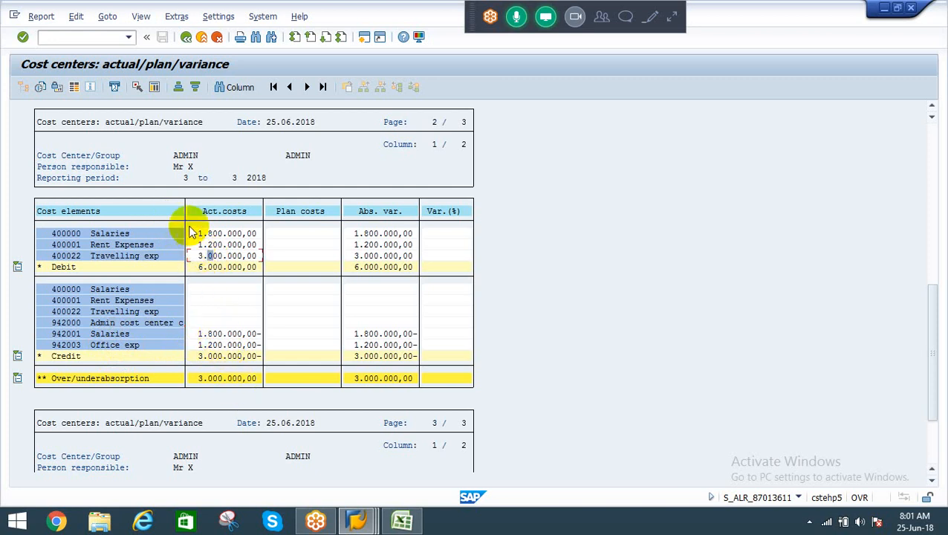
left_click(239, 334)
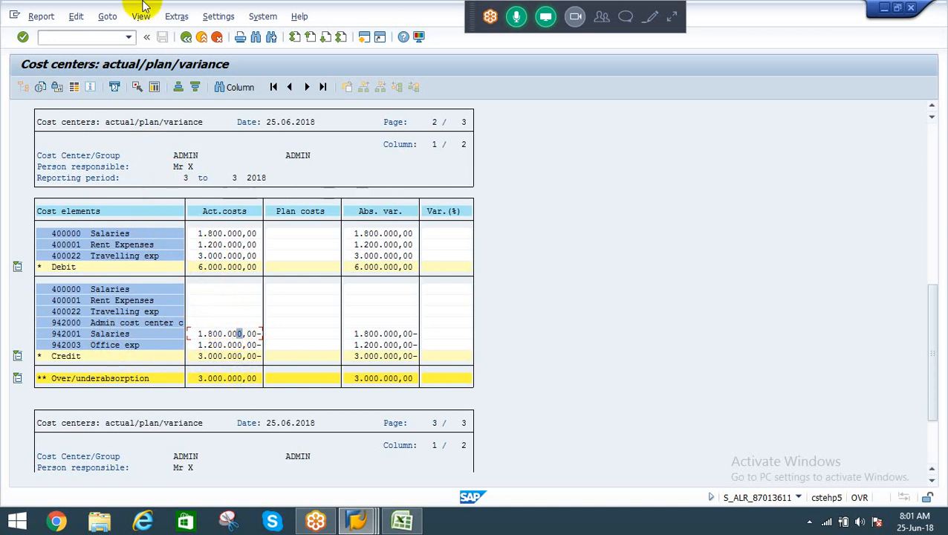
left_click(187, 37)
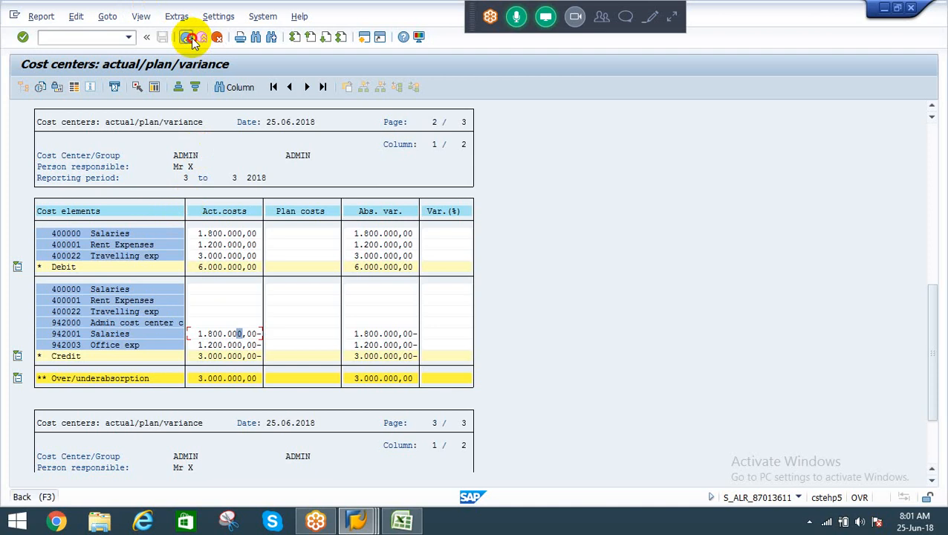
left_click(99, 180)
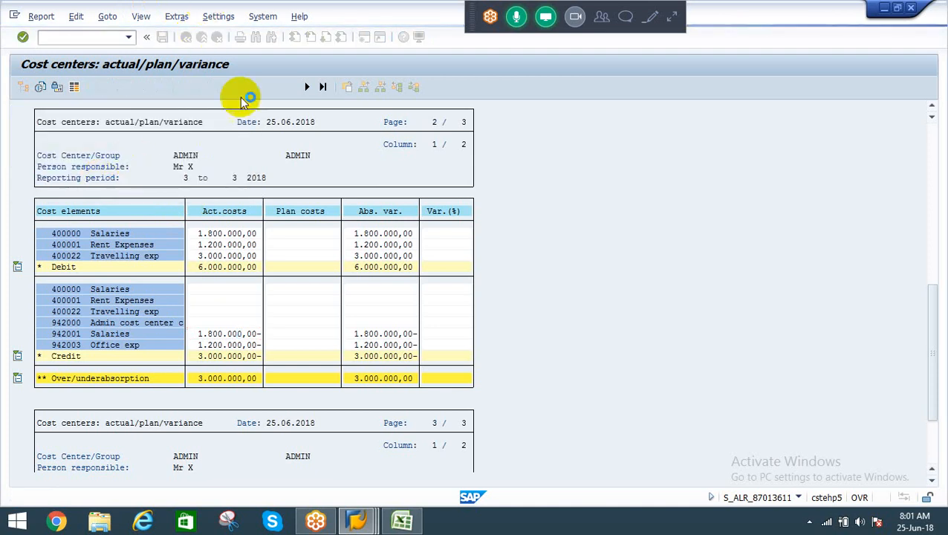
left_click(410, 525)
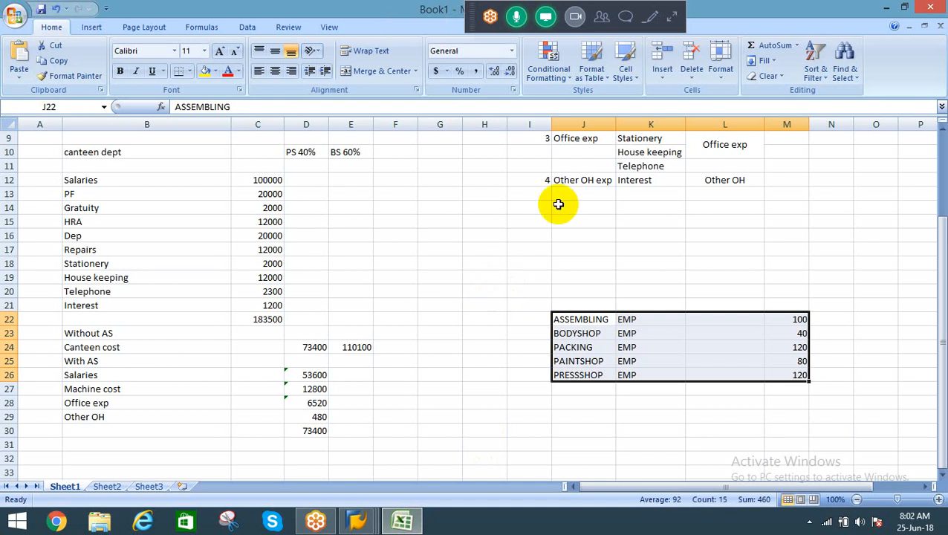
left_click(316, 520)
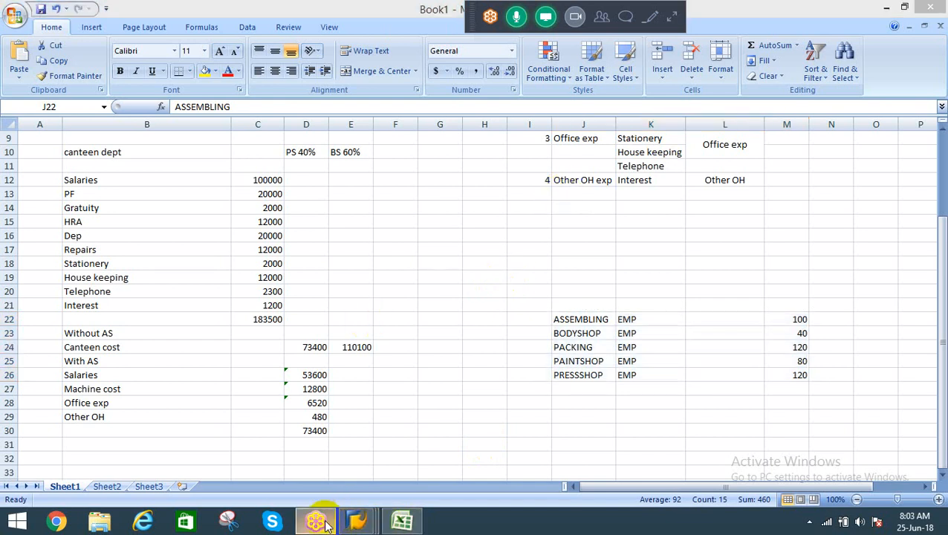
left_click(809, 521)
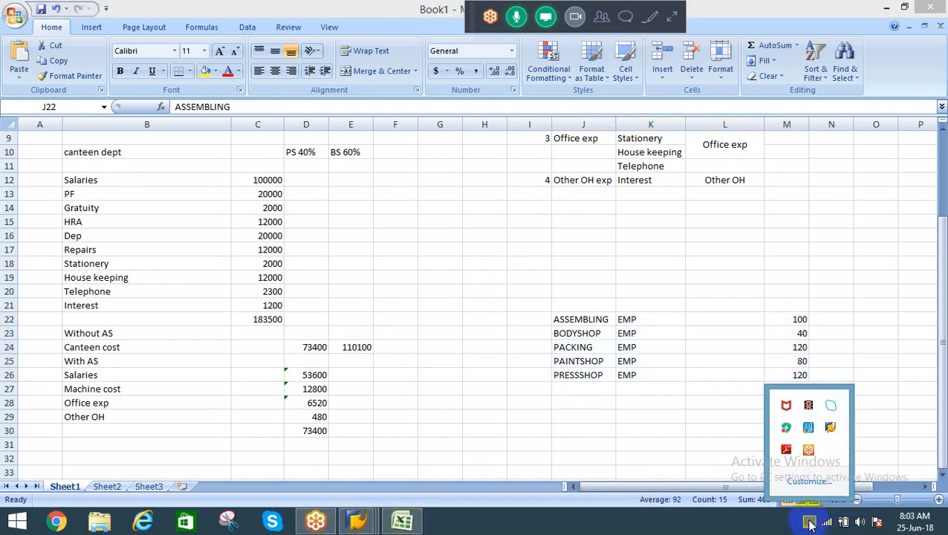